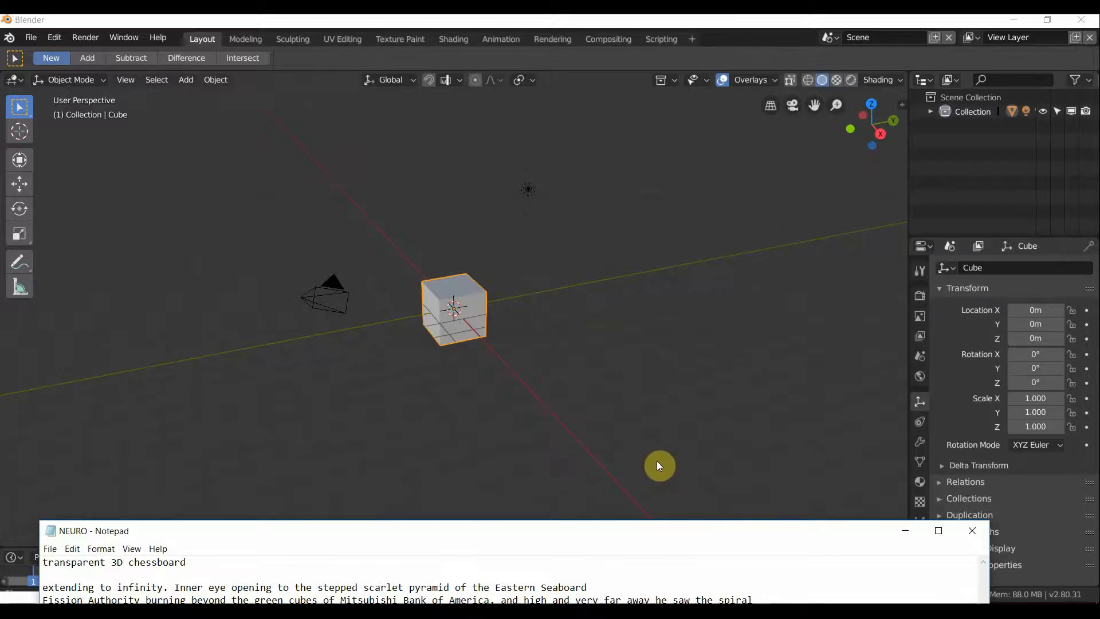
# Bring the NEURO note into full view and join "transparent 3D chessboard" with "extending to infinity" on one line.
pyautogui.moveTo(498, 518)
pyautogui.mouseDown()
pyautogui.moveTo(484, 523)
pyautogui.moveTo(464, 582)
pyautogui.moveTo(459, 560)
pyautogui.moveTo(501, 370)
pyautogui.moveTo(558, 260)
pyautogui.moveTo(479, 585)
pyautogui.moveTo(503, 179)
pyautogui.moveTo(486, 530)
pyautogui.mouseUp()
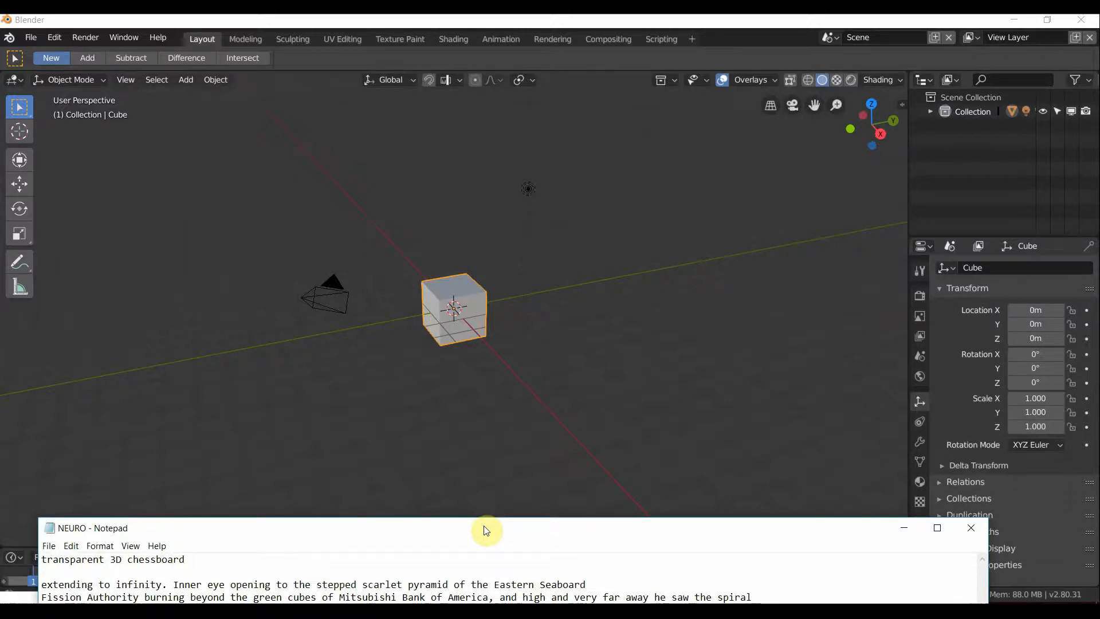
pyautogui.moveTo(486, 530); pyautogui.dragTo(553, 226)
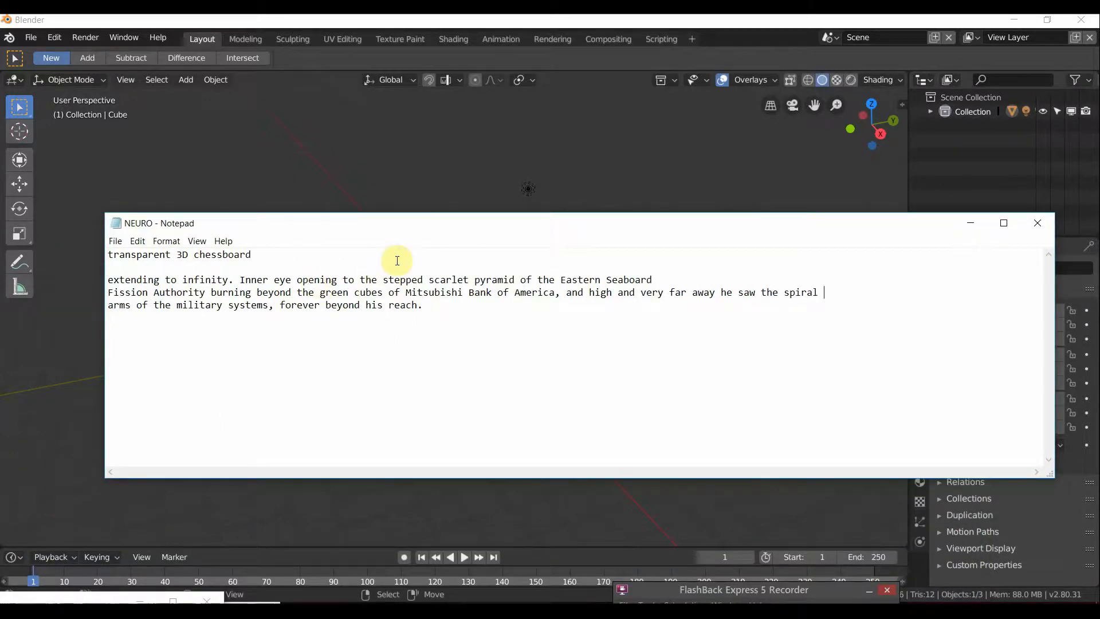
pyautogui.click(247, 306)
pyautogui.click(109, 281)
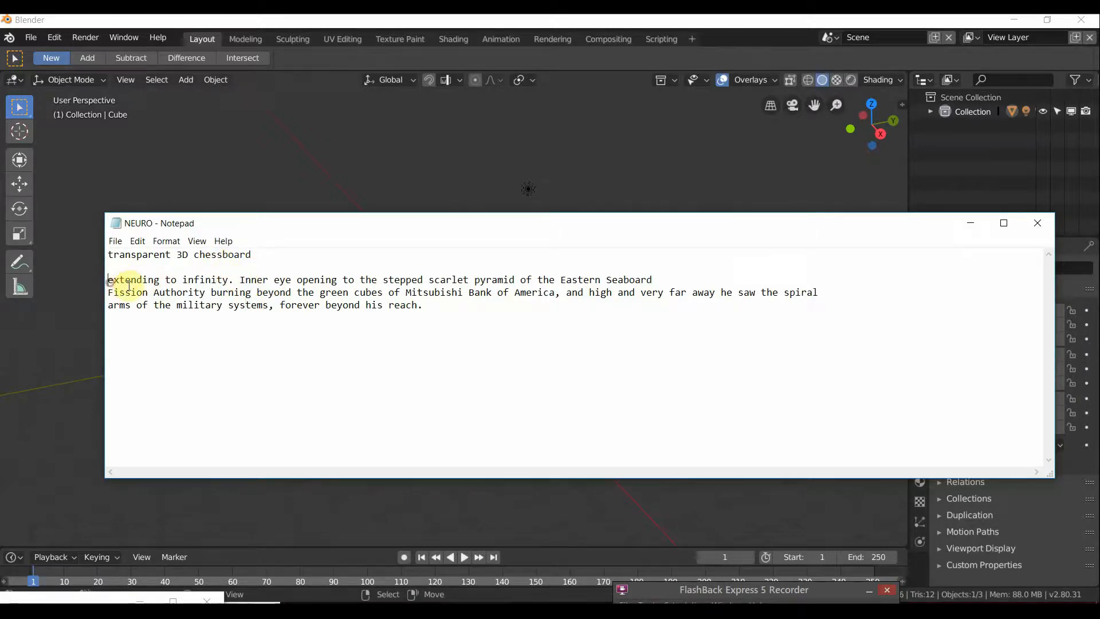
pyautogui.press('BackSpace')
pyautogui.press('BackSpace')
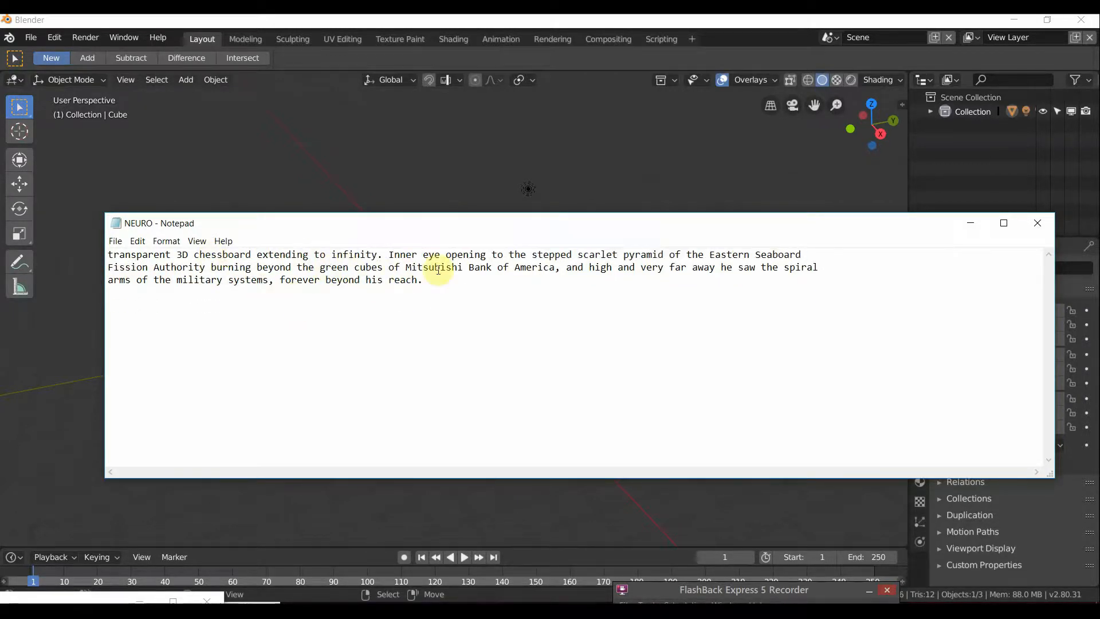
pyautogui.hotkey('ctrl', 'a')
pyautogui.click(310, 346)
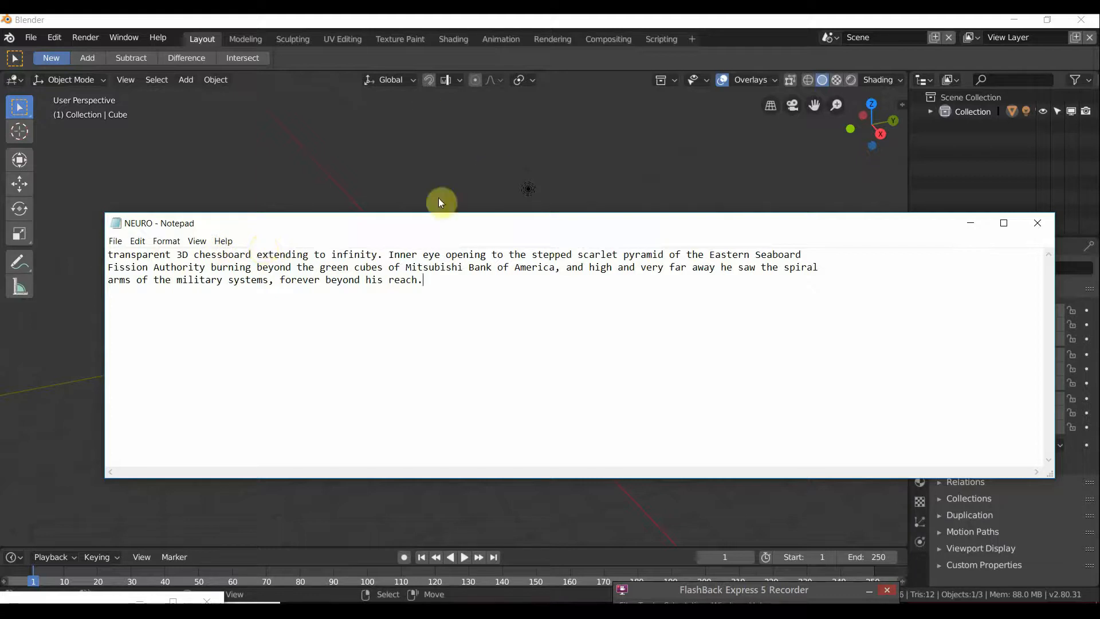
pyautogui.moveTo(420, 223); pyautogui.dragTo(363, 229)
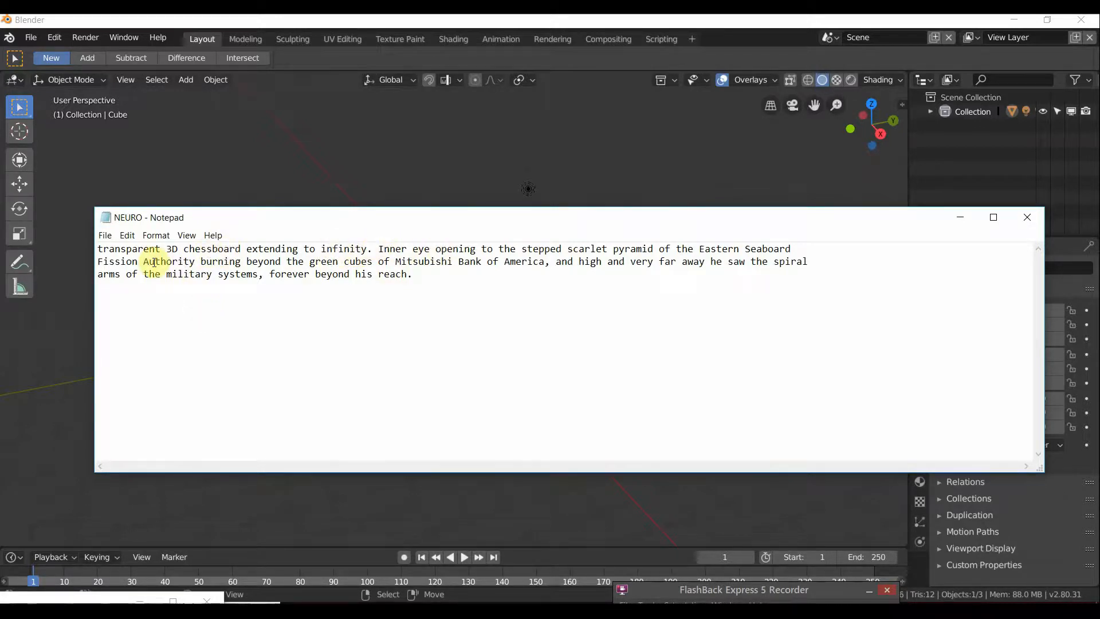
# Copy the phrase "transparent 3D chessboard extending to infinity" onto its own line below the paragraph.
pyautogui.moveTo(97, 252); pyautogui.dragTo(369, 252)
pyautogui.rightClick(362, 253)
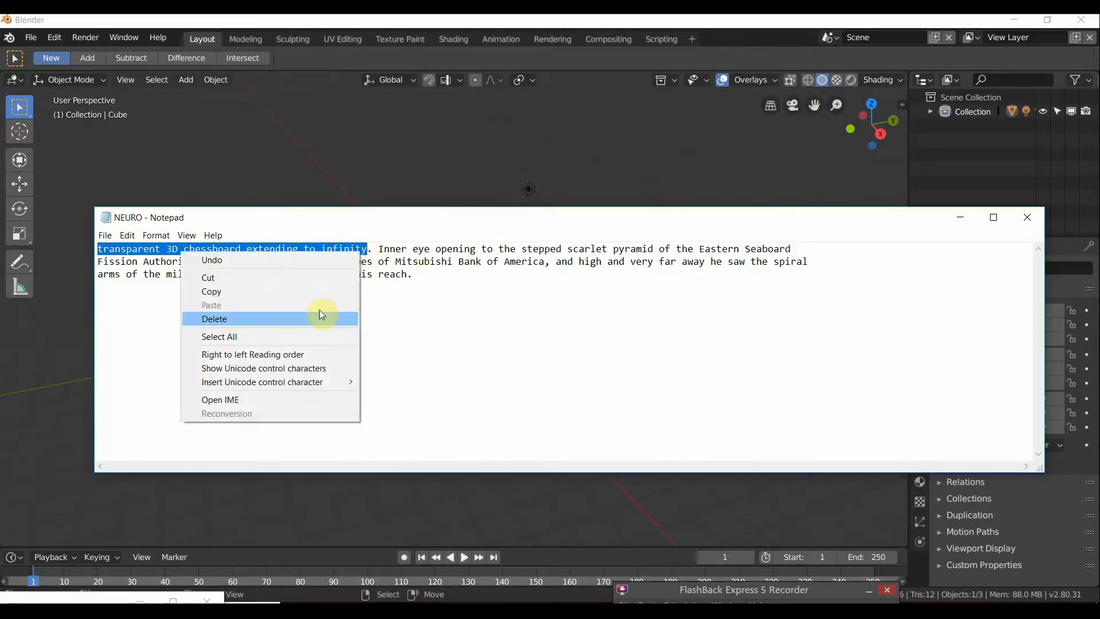
pyautogui.click(292, 291)
pyautogui.click(242, 325)
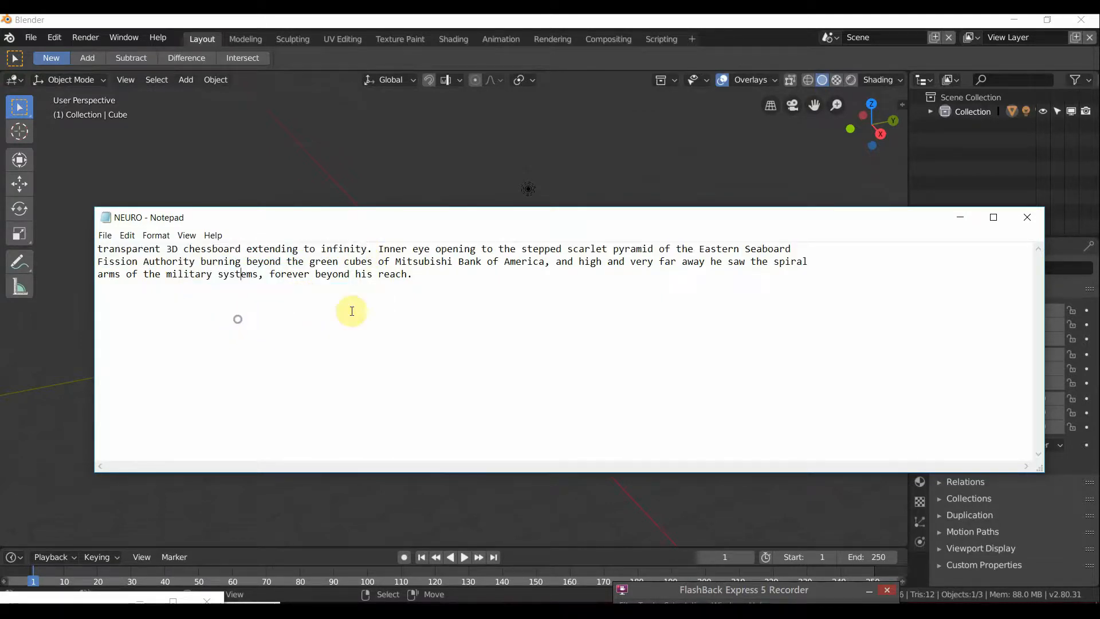
pyautogui.rightClick(209, 324)
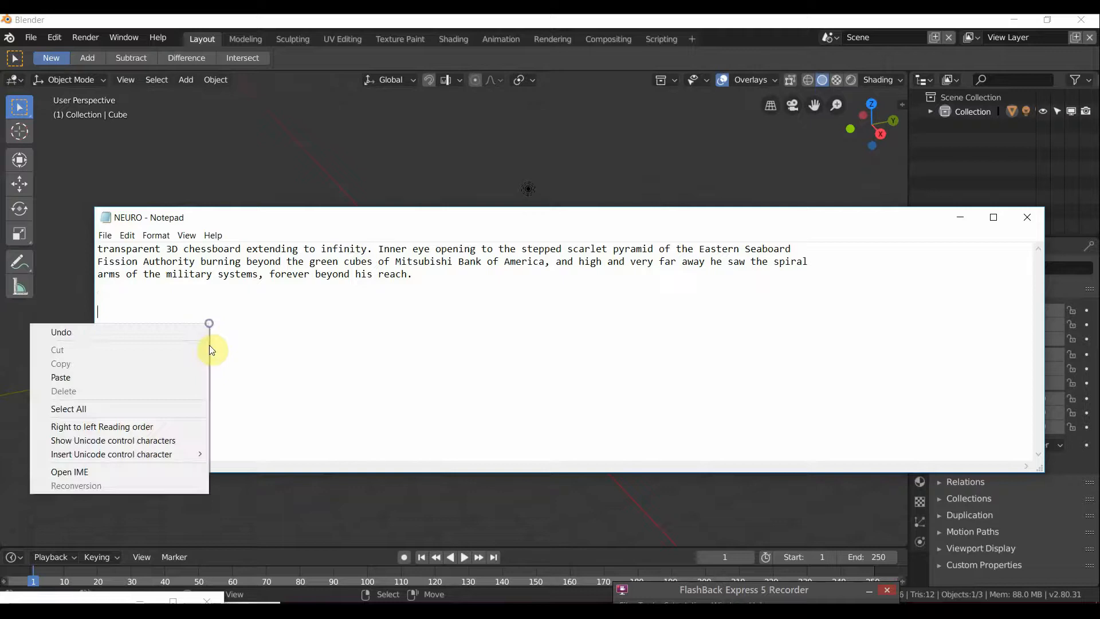
pyautogui.click(153, 378)
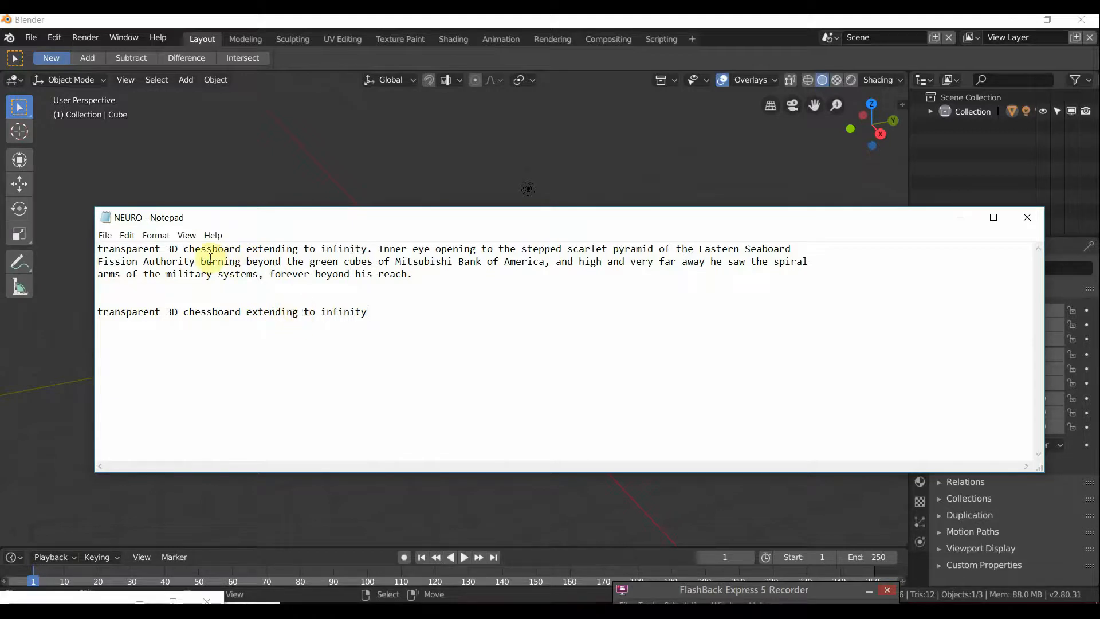
# Copy "stepped scarlet pyramid of the Eastern Seaboard Fission Authority" from the paragraph to below the chessboard phrase.
pyautogui.moveTo(378, 251); pyautogui.dragTo(471, 250)
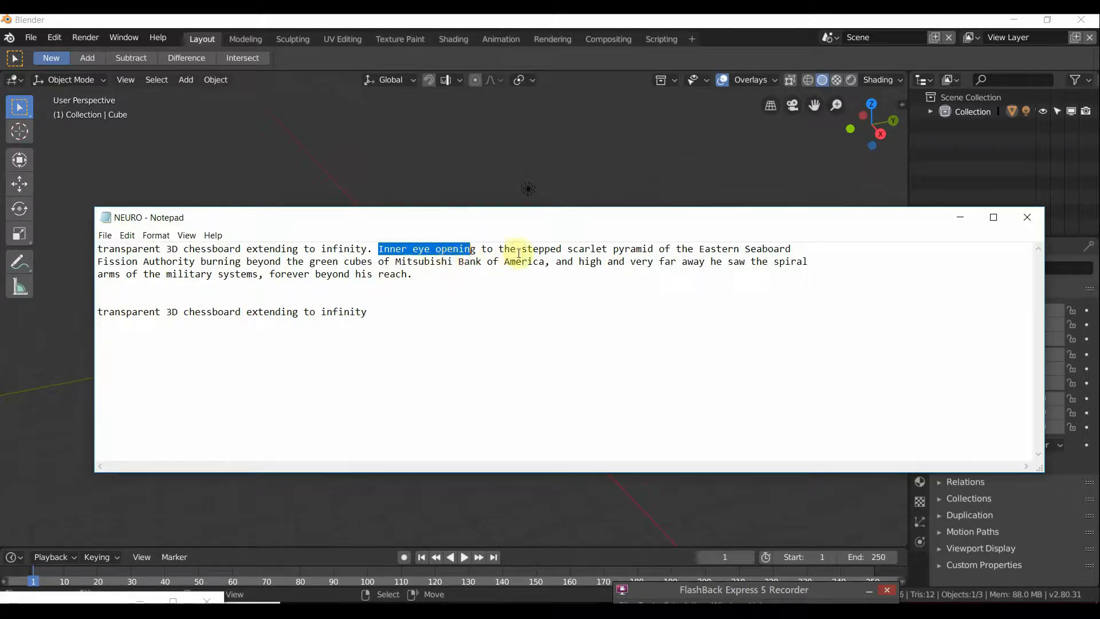
pyautogui.moveTo(524, 252); pyautogui.dragTo(701, 250)
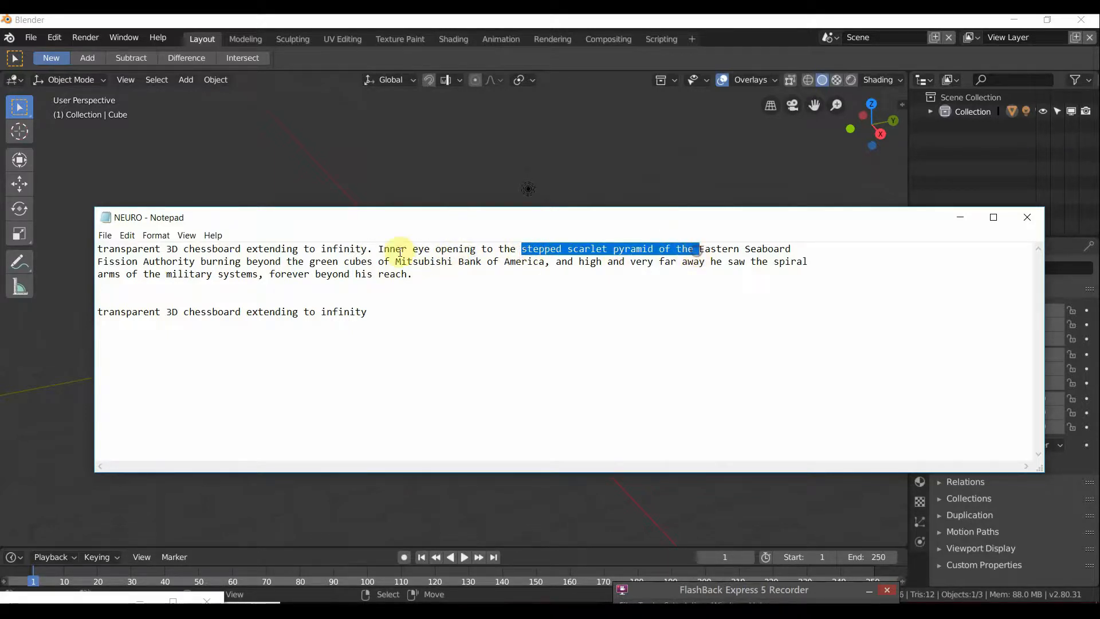
pyautogui.click(372, 251)
pyautogui.moveTo(372, 251); pyautogui.dragTo(197, 264)
pyautogui.click(515, 249)
pyautogui.rightClick(198, 264)
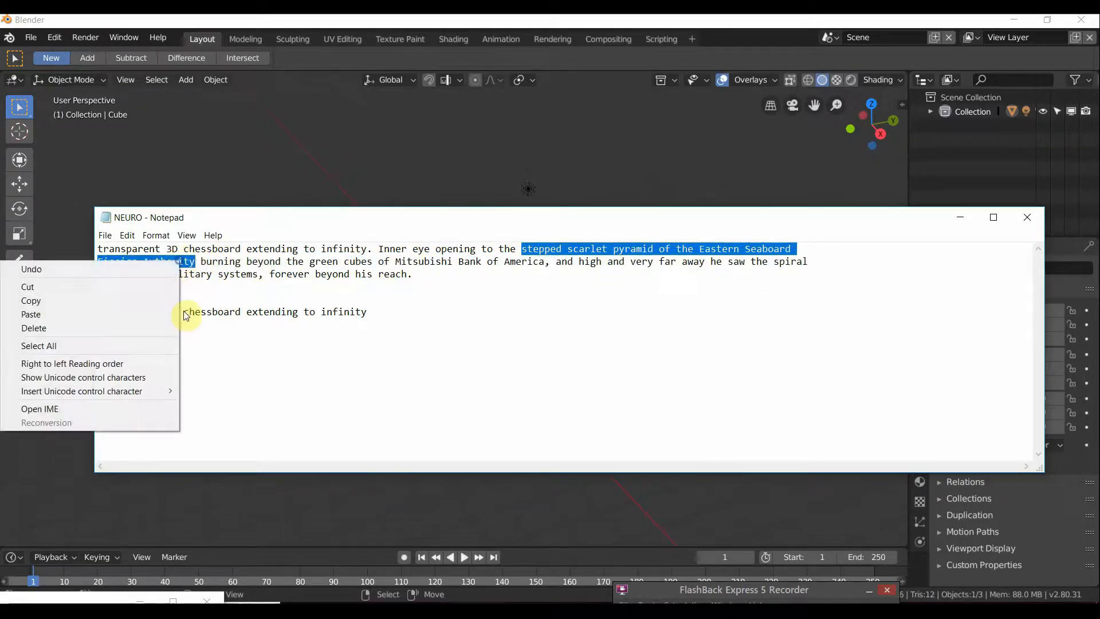
pyautogui.click(145, 299)
pyautogui.click(413, 341)
pyautogui.rightClick(287, 362)
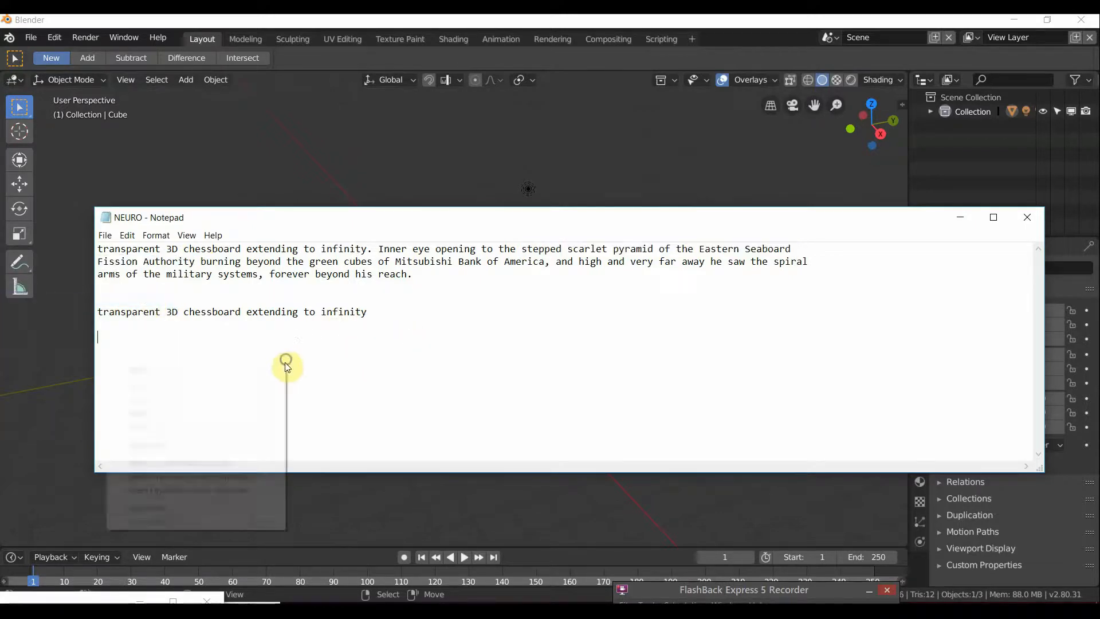
pyautogui.click(210, 415)
# Insert blank lines above the scarlet pyramid phrase and copy "green cubes of Mitsubishi Bank of America" into that gap.
pyautogui.click(139, 326)
pyautogui.press('Return')
pyautogui.press('Return')
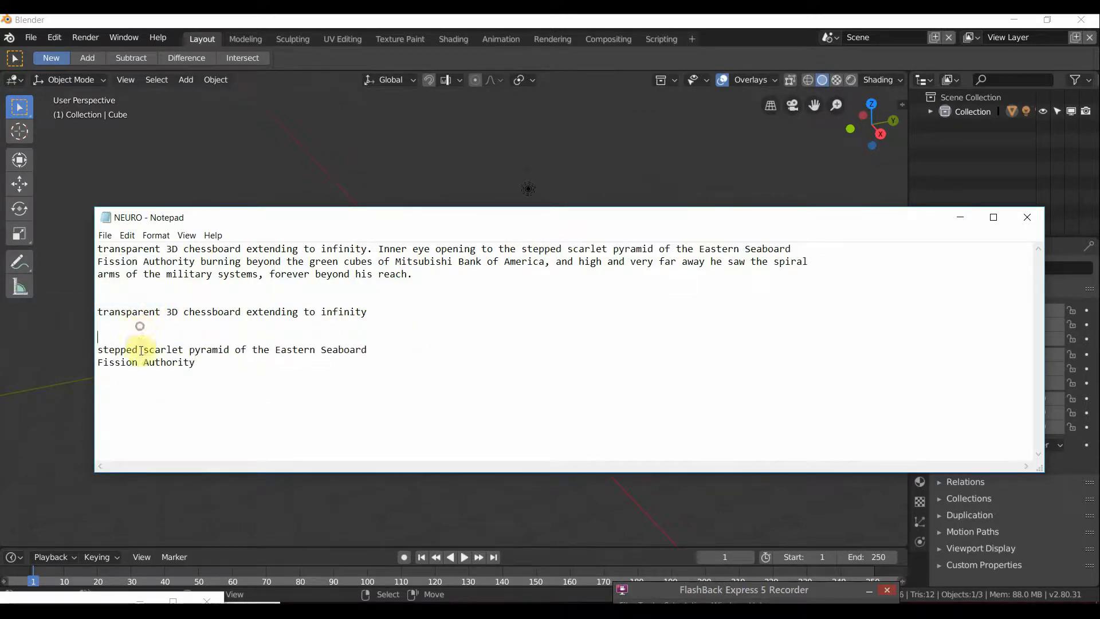
pyautogui.press('Return')
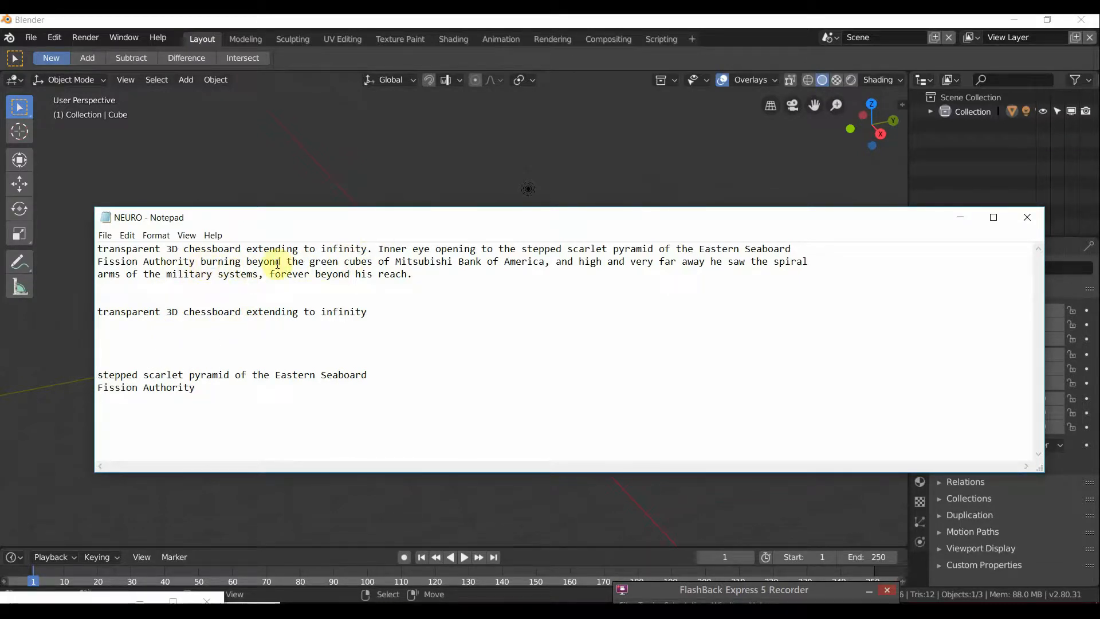
pyautogui.moveTo(308, 262); pyautogui.dragTo(541, 265)
pyautogui.rightClick(527, 264)
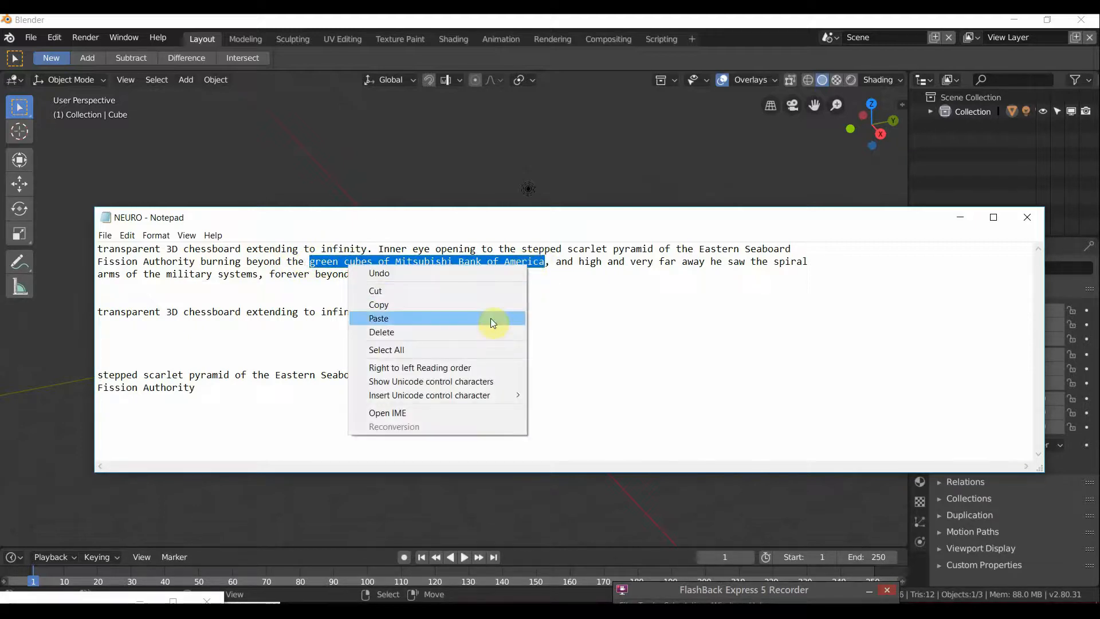
pyautogui.click(481, 302)
pyautogui.click(214, 345)
pyautogui.rightClick(212, 345)
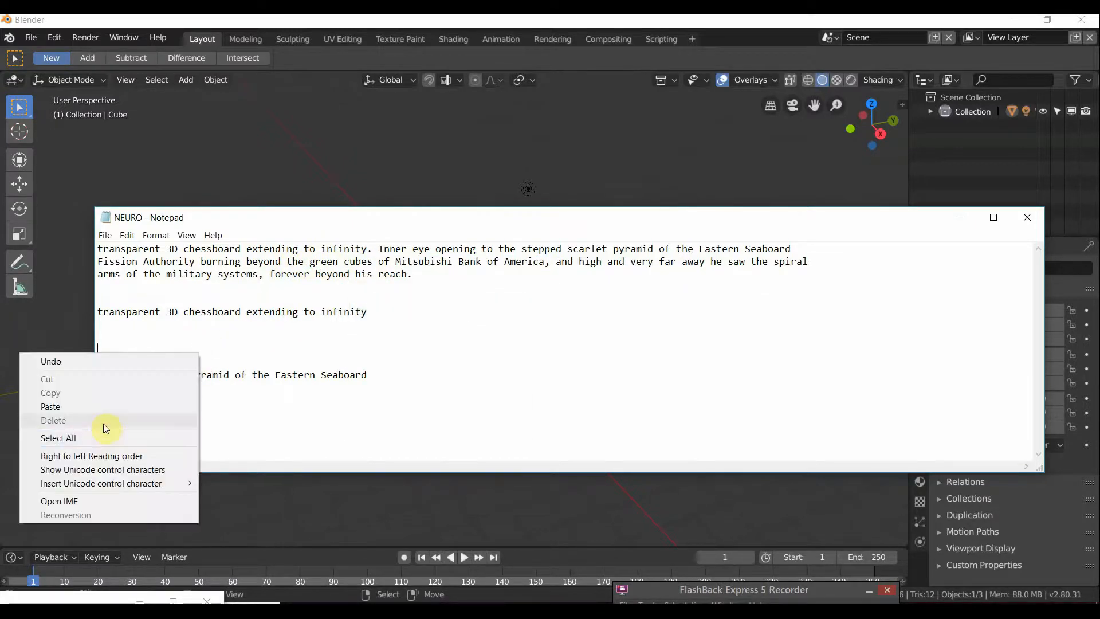
pyautogui.click(93, 410)
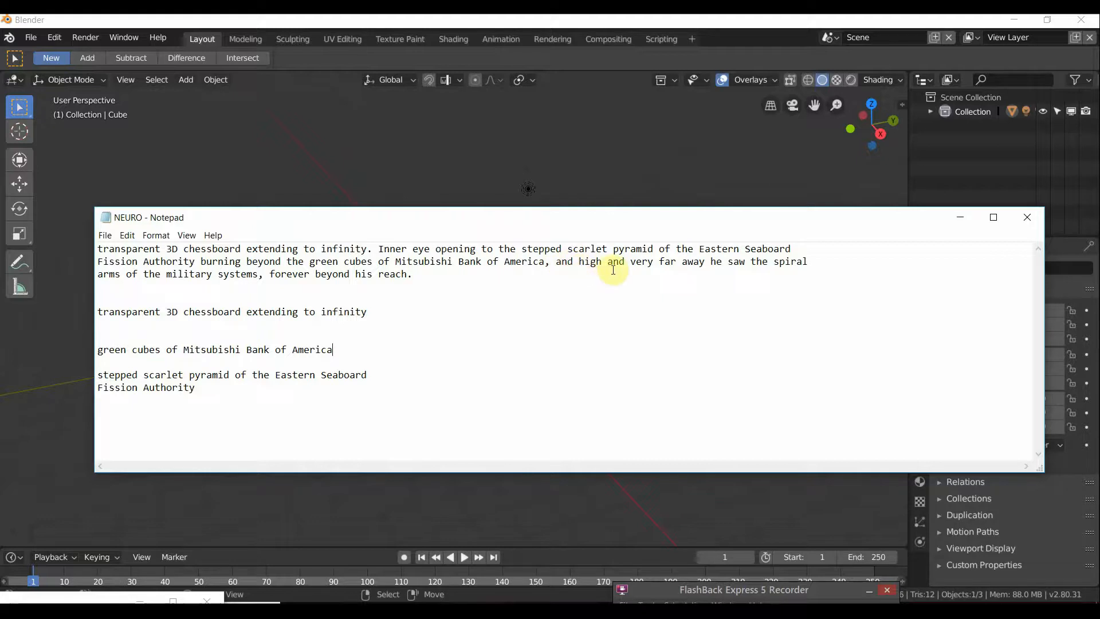
# Copy "and very far away he saw the spiral arms of the military systems, forever beyond his reach." to the list's end.
pyautogui.moveTo(607, 263); pyautogui.dragTo(418, 279)
pyautogui.rightClick(209, 276)
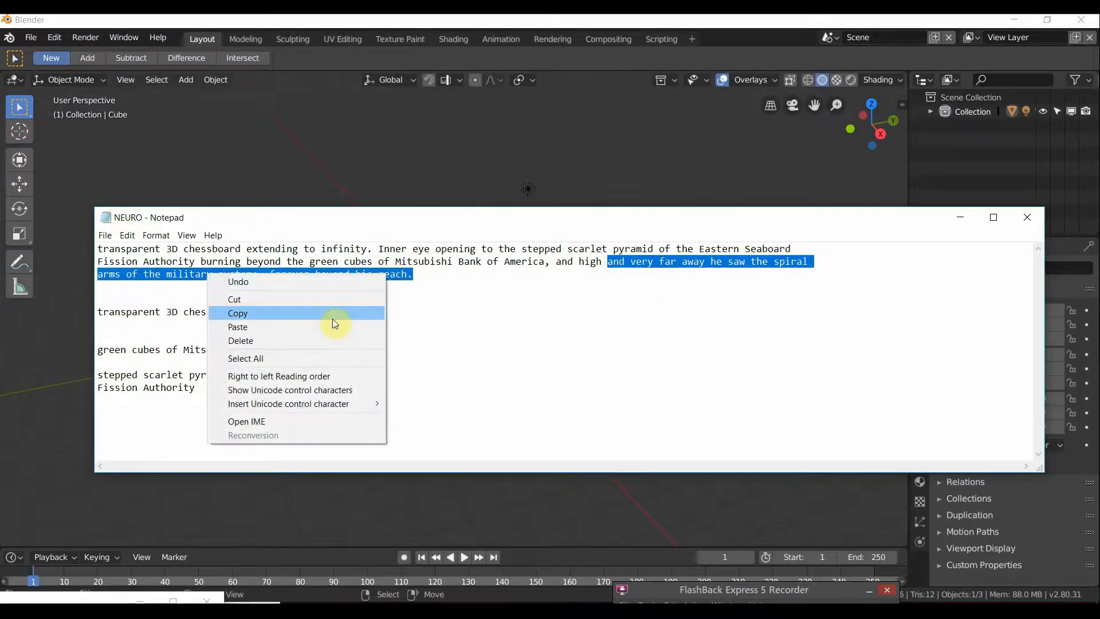
pyautogui.click(336, 314)
pyautogui.click(284, 407)
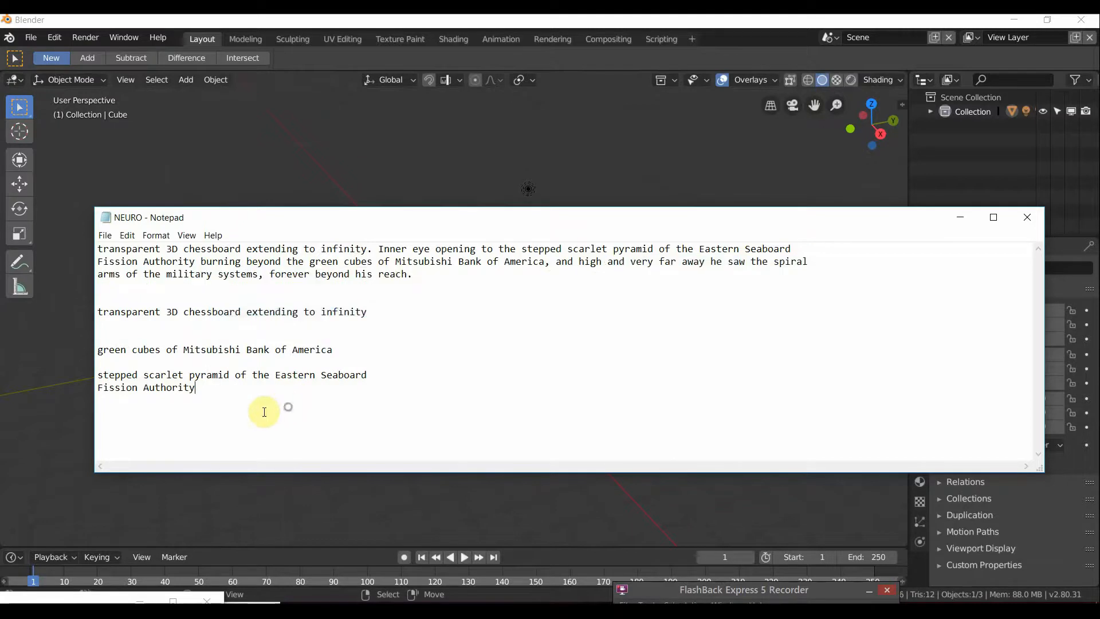
pyautogui.rightClick(211, 417)
pyautogui.click(157, 469)
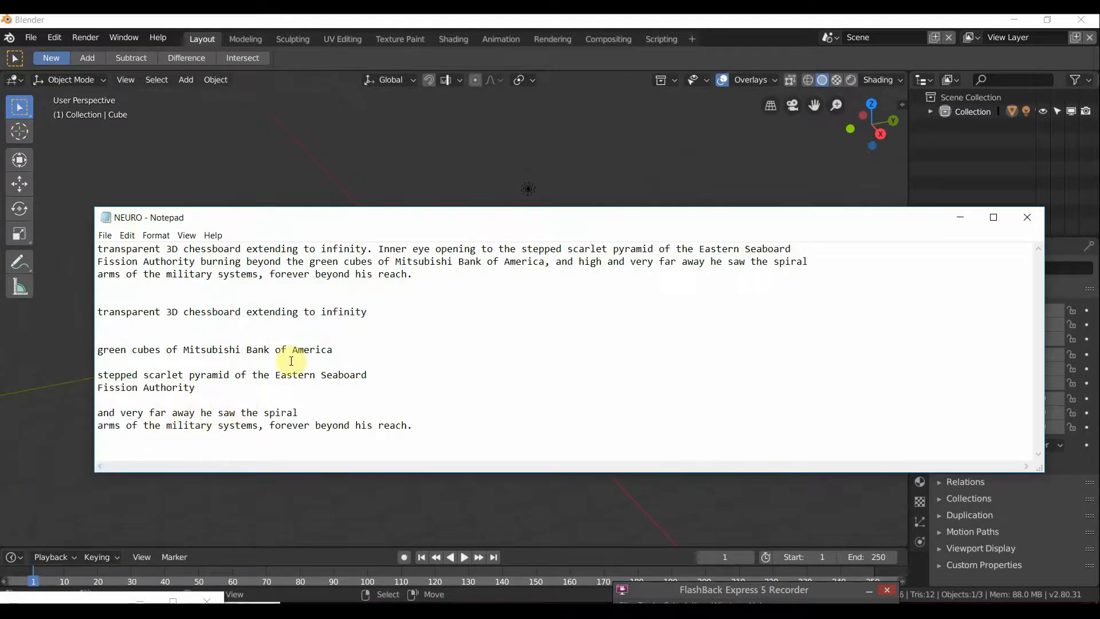
# Add spacing between the paragraph and the phrase list, enlarge the note window upward, and highlight the chessboard phrase.
pyautogui.moveTo(445, 418)
pyautogui.mouseDown()
pyautogui.moveTo(162, 424)
pyautogui.moveTo(428, 426)
pyautogui.mouseUp()
pyautogui.moveTo(415, 425); pyautogui.dragTo(74, 418)
pyautogui.click(212, 417)
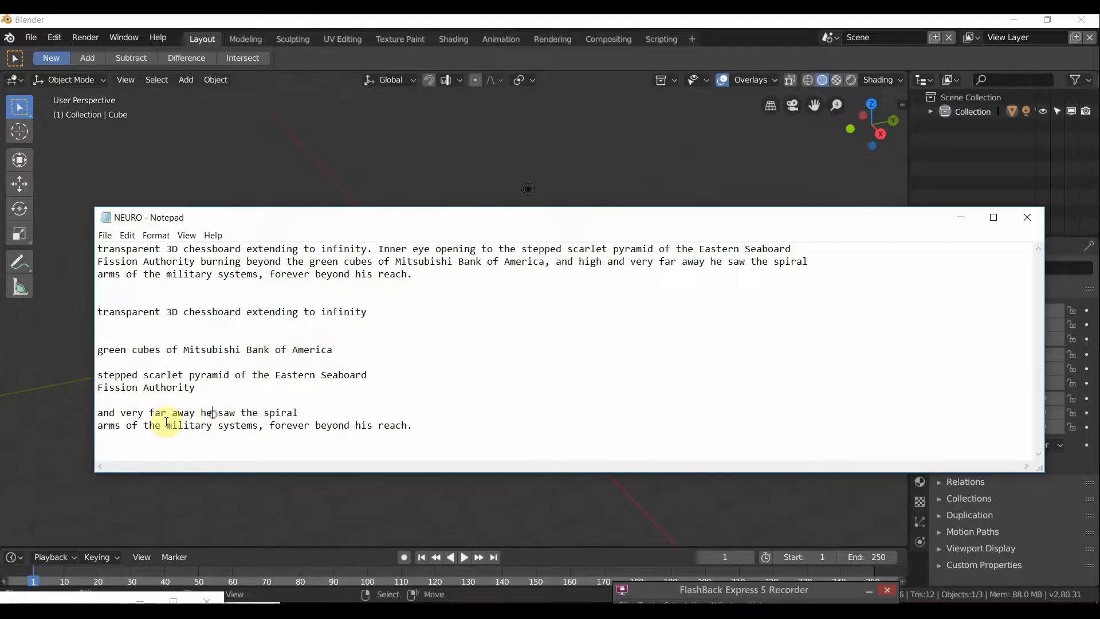
pyautogui.click(179, 284)
pyautogui.press('Return')
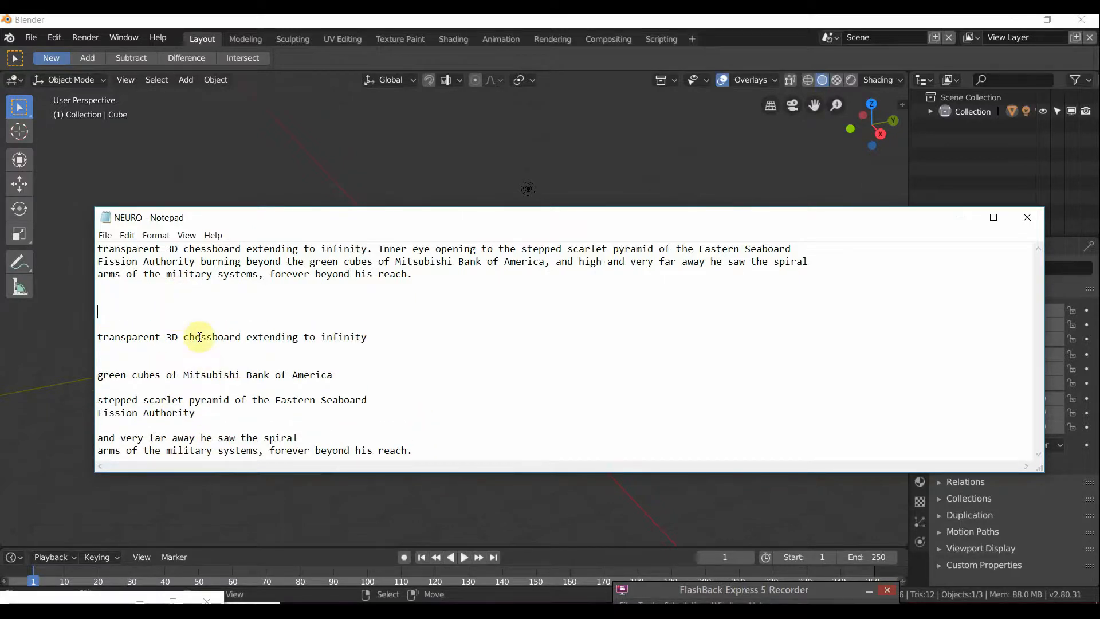
pyautogui.moveTo(251, 207); pyautogui.dragTo(248, 131)
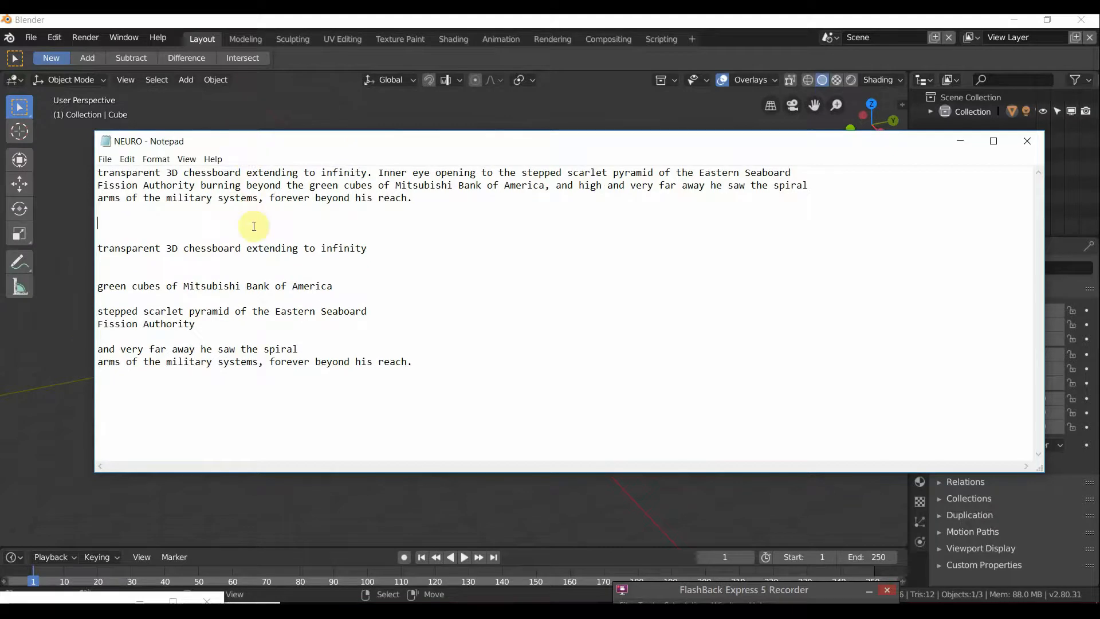
pyautogui.moveTo(408, 249); pyautogui.dragTo(54, 248)
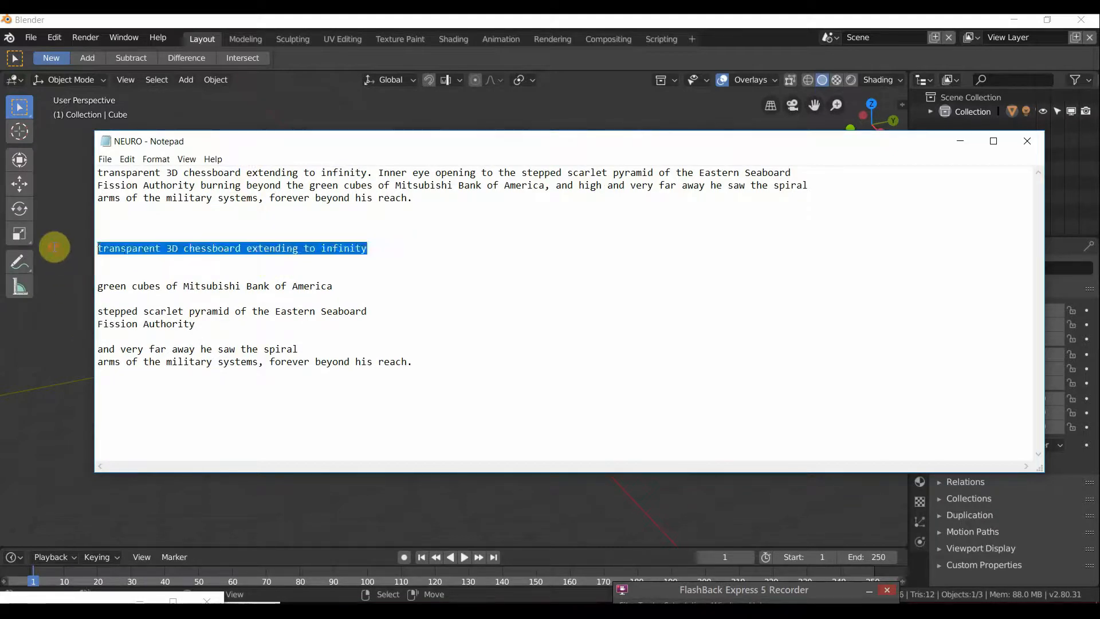
# Switch to Blender, add a plane at the origin and scale it up to about 7.5.
pyautogui.click(349, 26)
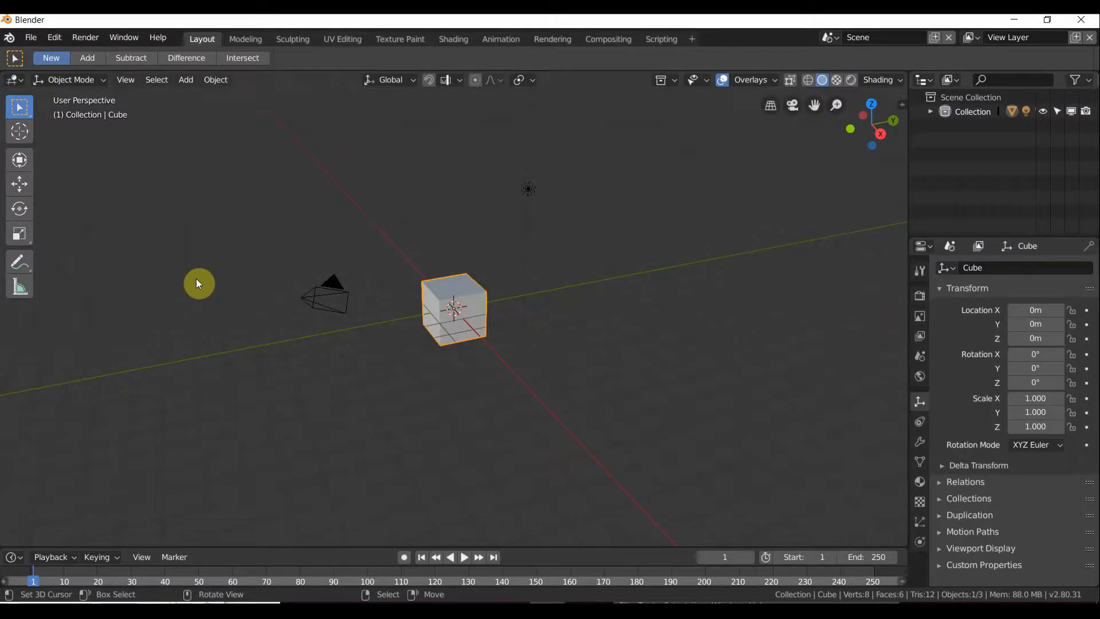
pyautogui.hotkey('shift', 'a')
pyautogui.moveTo(196, 278)
pyautogui.click(294, 281)
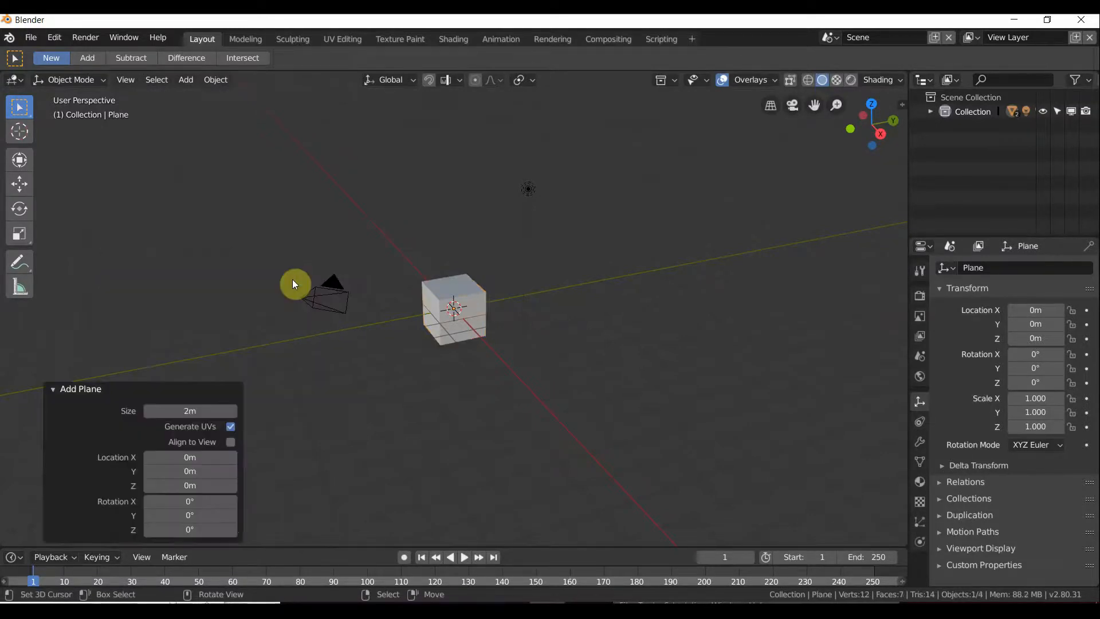
pyautogui.press('s')
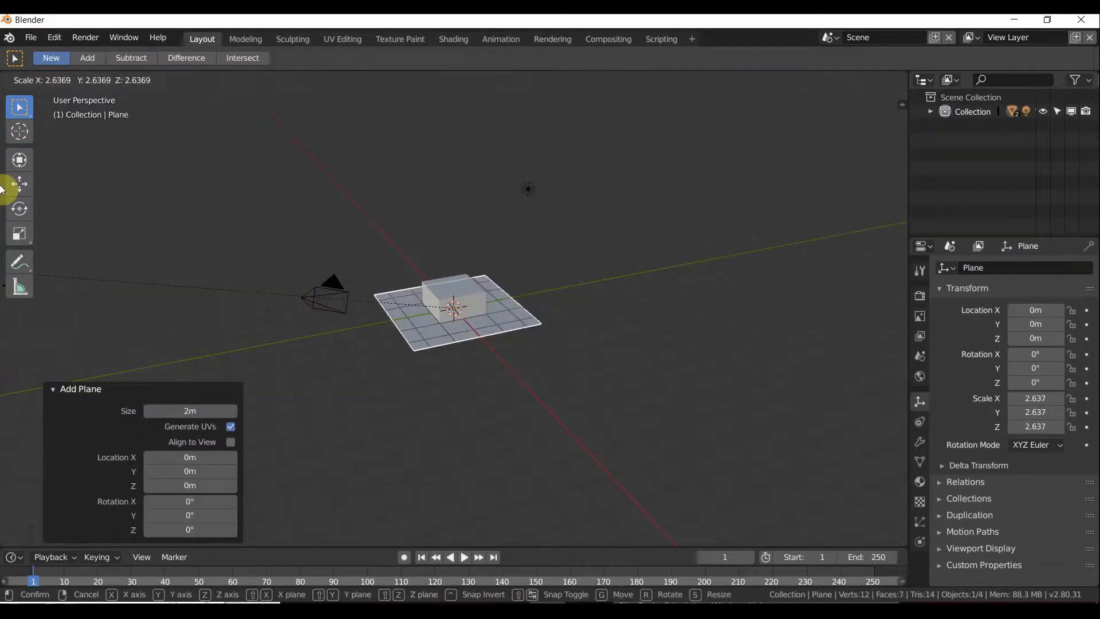
pyautogui.click(423, 344)
# Delete the default cube at the centre of the plane.
pyautogui.click(450, 303)
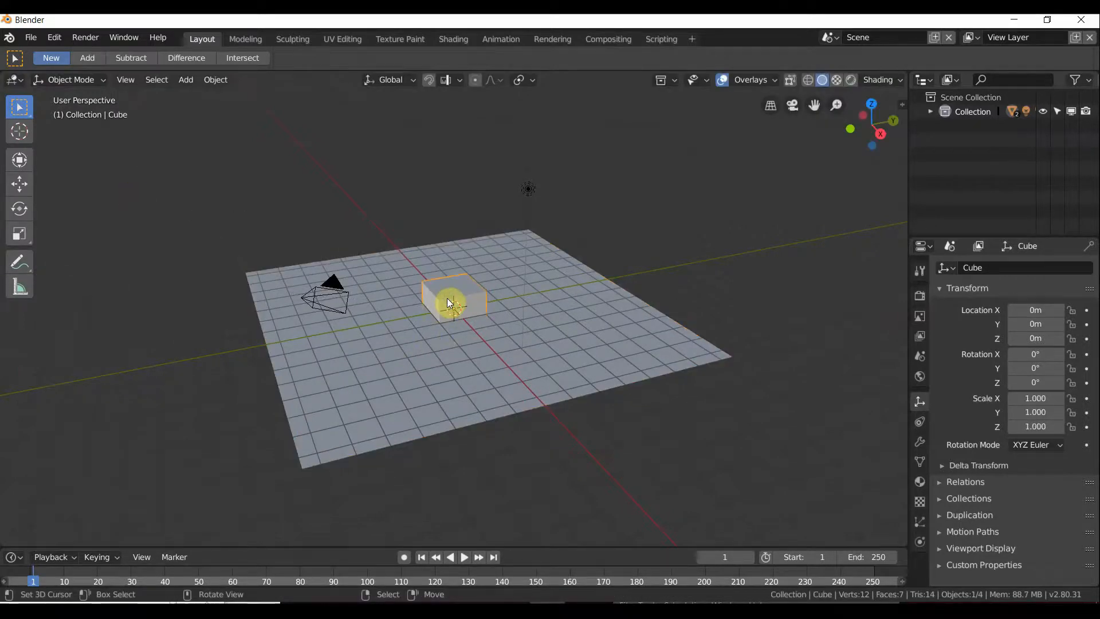
pyautogui.press('x')
pyautogui.click(447, 298)
# Scale the plane up by a further factor of about 3.65 on all axes.
pyautogui.click(436, 318)
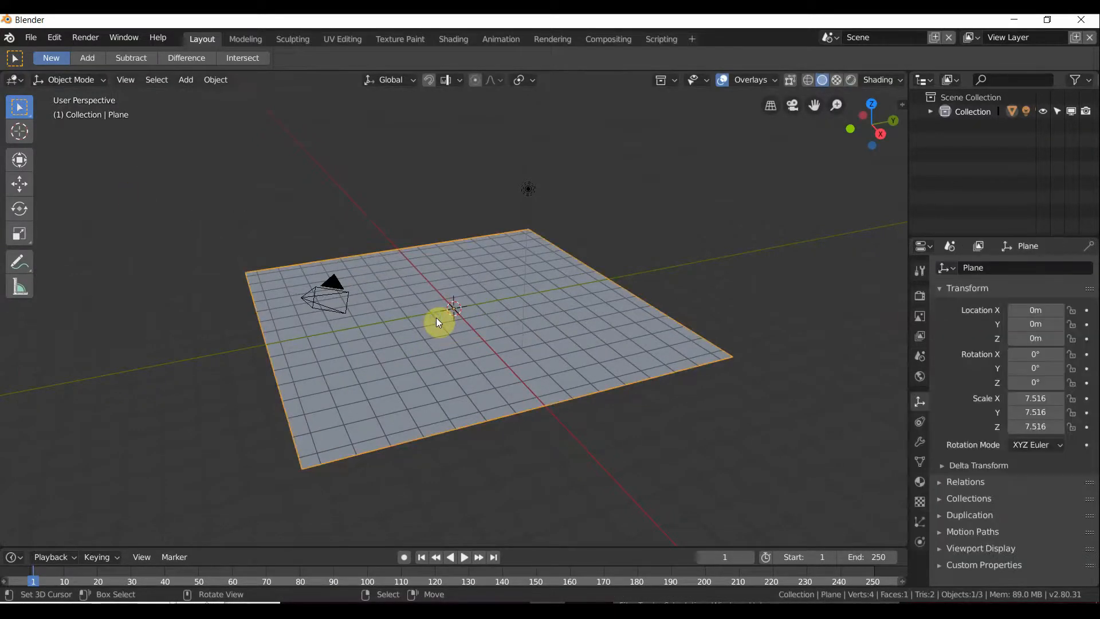
pyautogui.press('s')
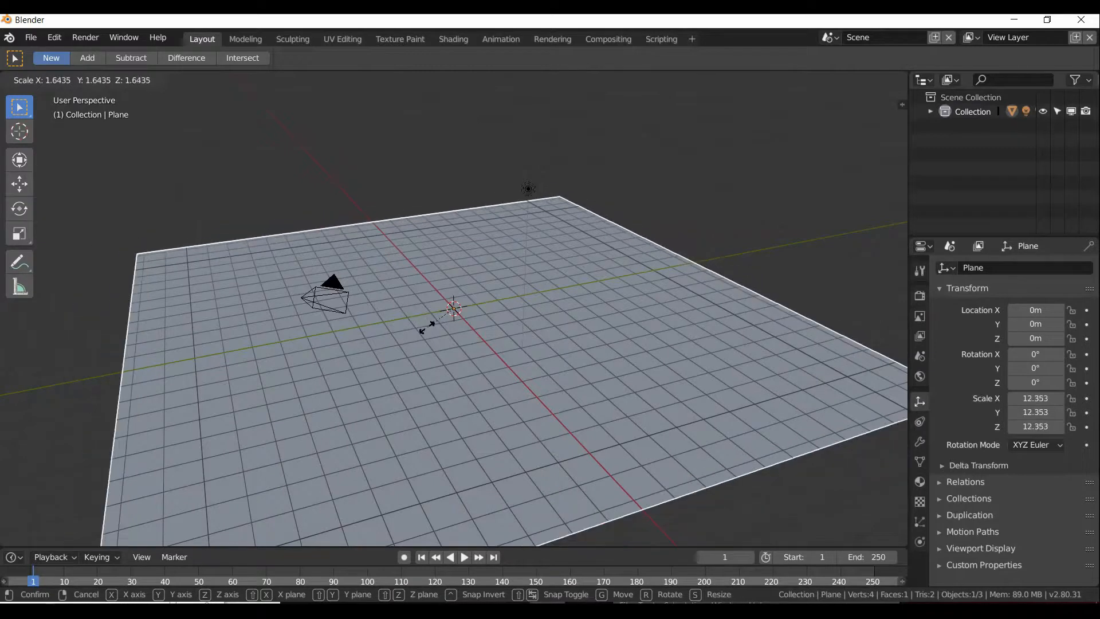
pyautogui.click(383, 315)
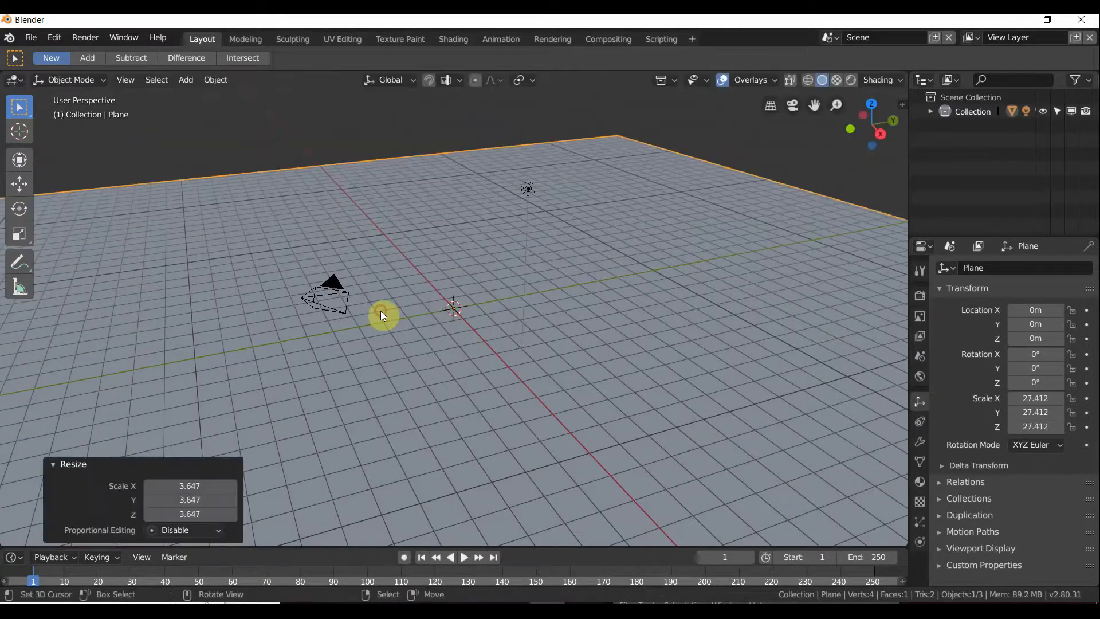
# Hide the floor grid in the 3D viewport overlays.
pyautogui.scroll(-4, 381, 312)
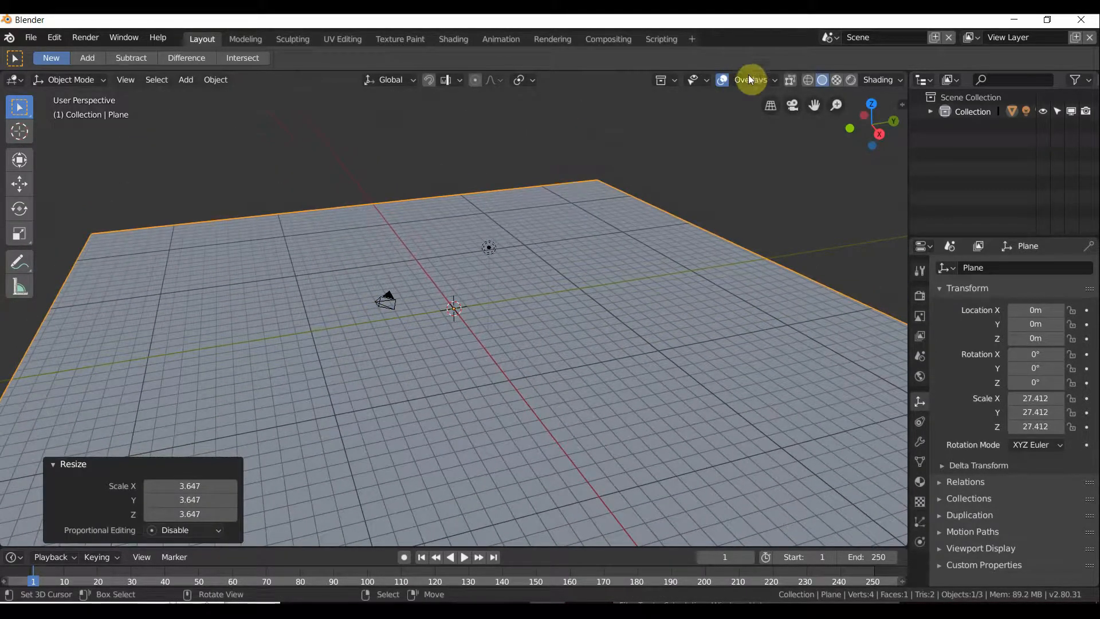
pyautogui.click(748, 79)
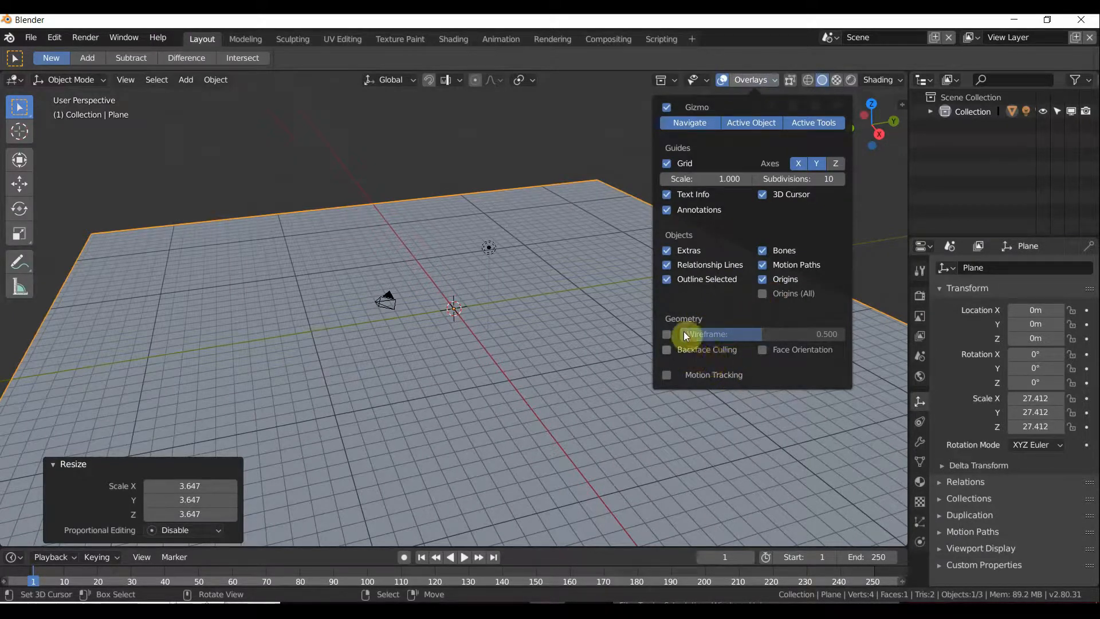
pyautogui.click(676, 167)
pyautogui.moveTo(384, 322); pyautogui.dragTo(453, 339, button='middle')
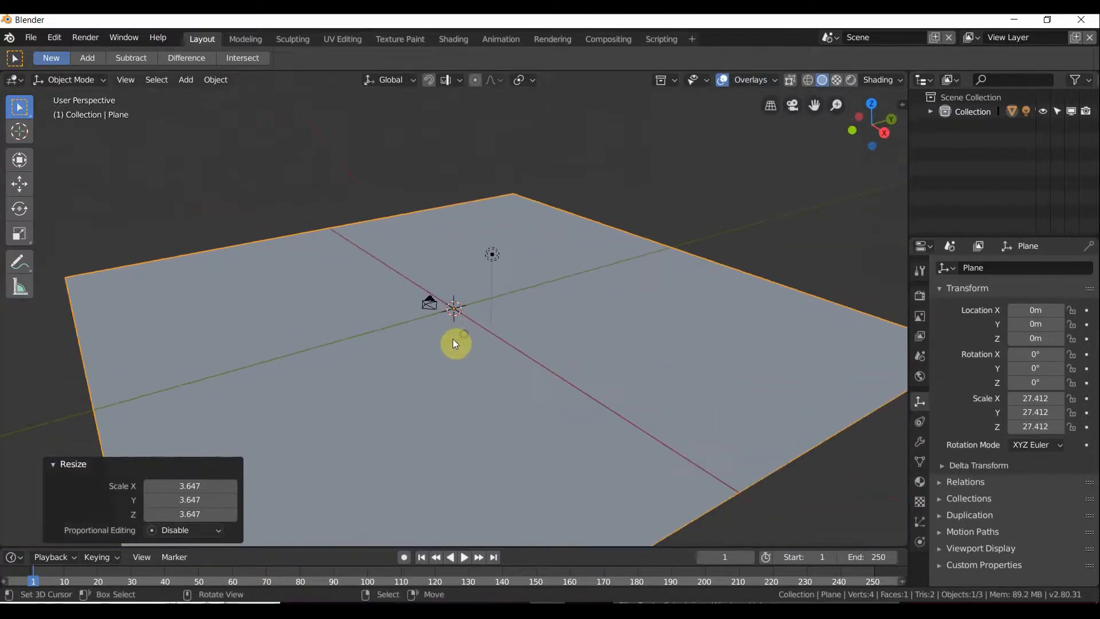
# Move the plane up along the Z axis by about 0.589 m.
pyautogui.press('g')
pyautogui.press('z')
pyautogui.click(402, 315)
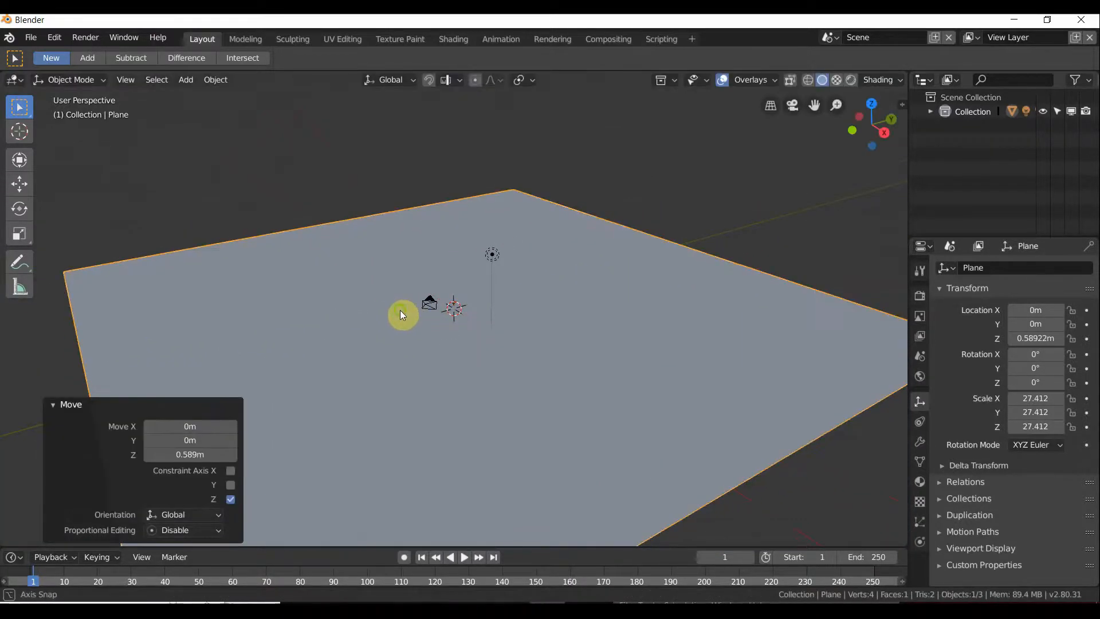
pyautogui.moveTo(402, 315); pyautogui.dragTo(454, 331, button='middle')
# Enter Edit Mode on the plane and subdivide the whole mesh seven times with one cut each.
pyautogui.press('Tab')
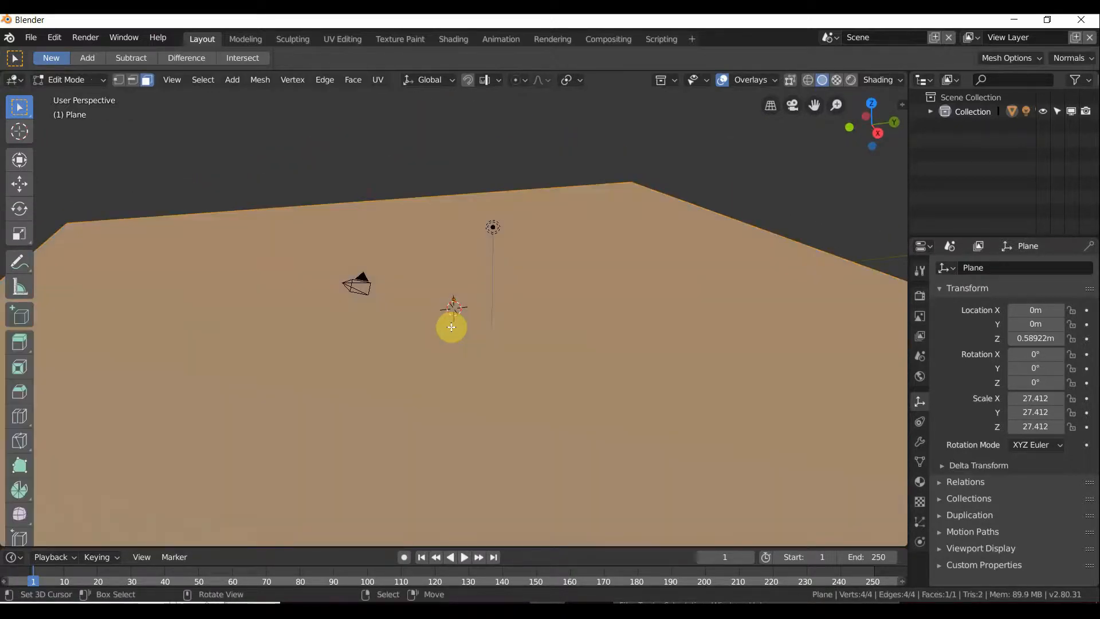
pyautogui.rightClick(404, 327)
pyautogui.click(376, 299)
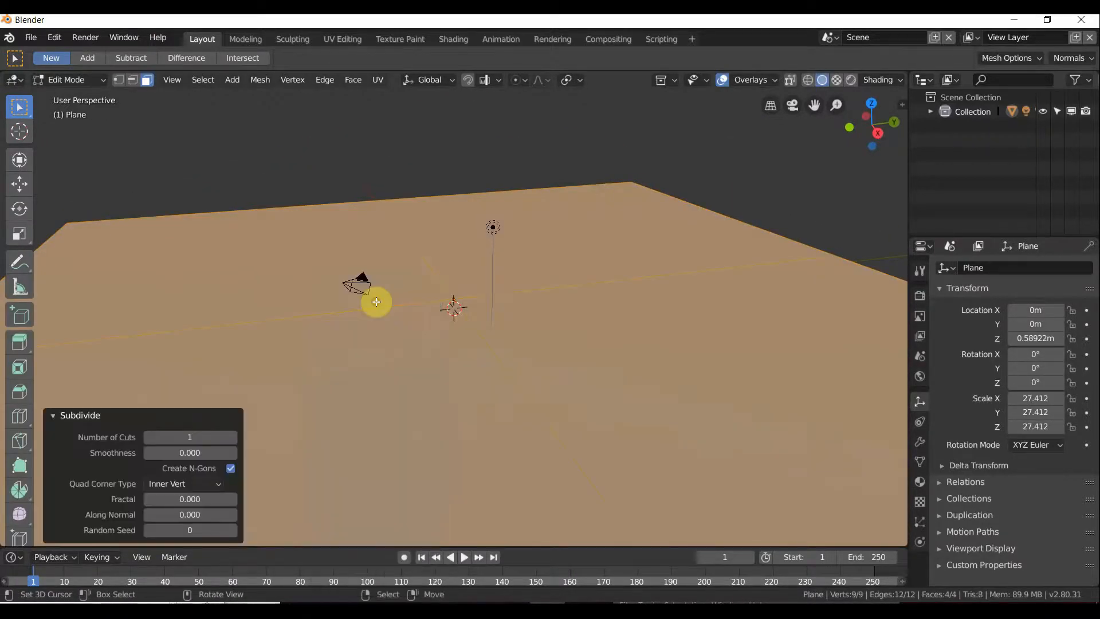
pyautogui.rightClick(378, 305)
pyautogui.click(378, 301)
pyautogui.rightClick(374, 300)
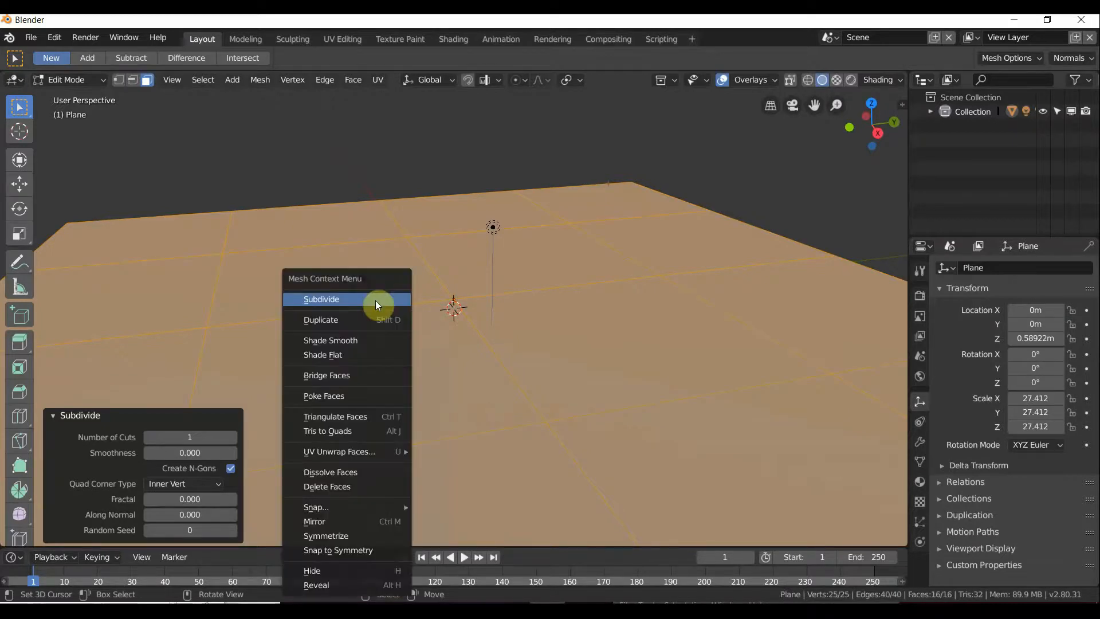
pyautogui.click(376, 300)
pyautogui.rightClick(376, 301)
pyautogui.click(376, 301)
pyautogui.scroll(-2, 376, 302)
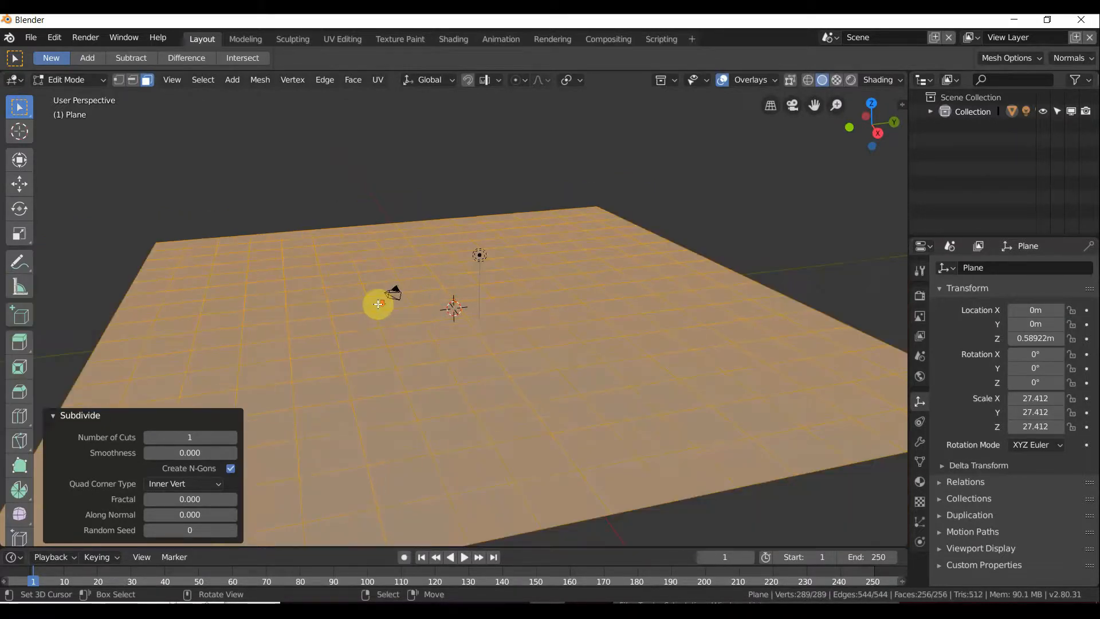
pyautogui.rightClick(374, 300)
pyautogui.click(375, 300)
pyautogui.rightClick(378, 304)
pyautogui.click(380, 298)
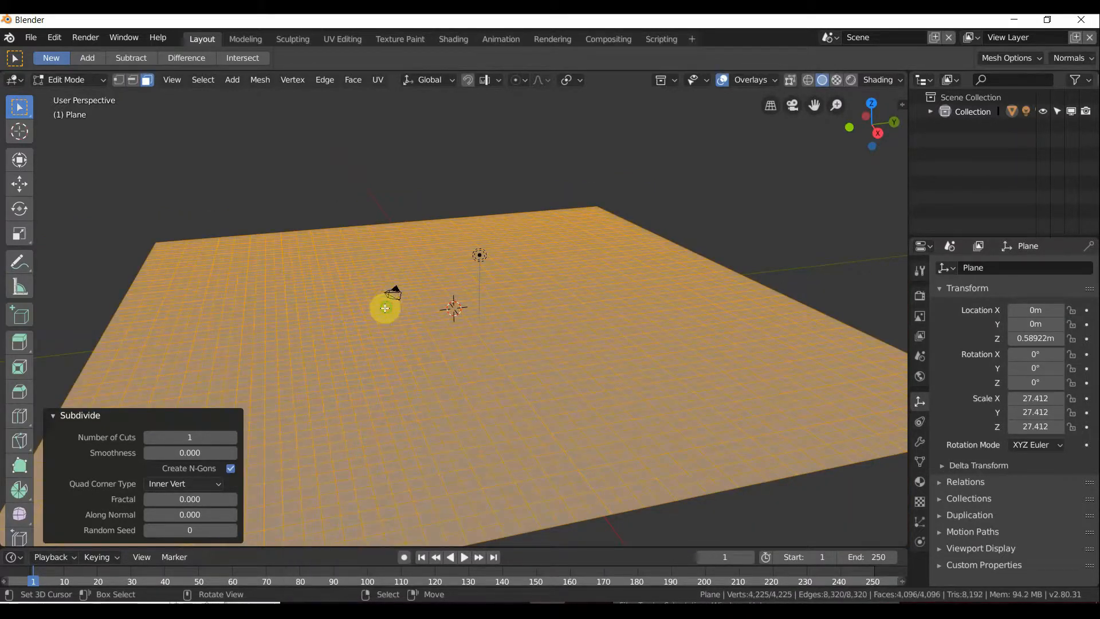
pyautogui.moveTo(385, 306); pyautogui.dragTo(381, 364, button='middle')
pyautogui.rightClick(439, 335)
pyautogui.click(419, 310)
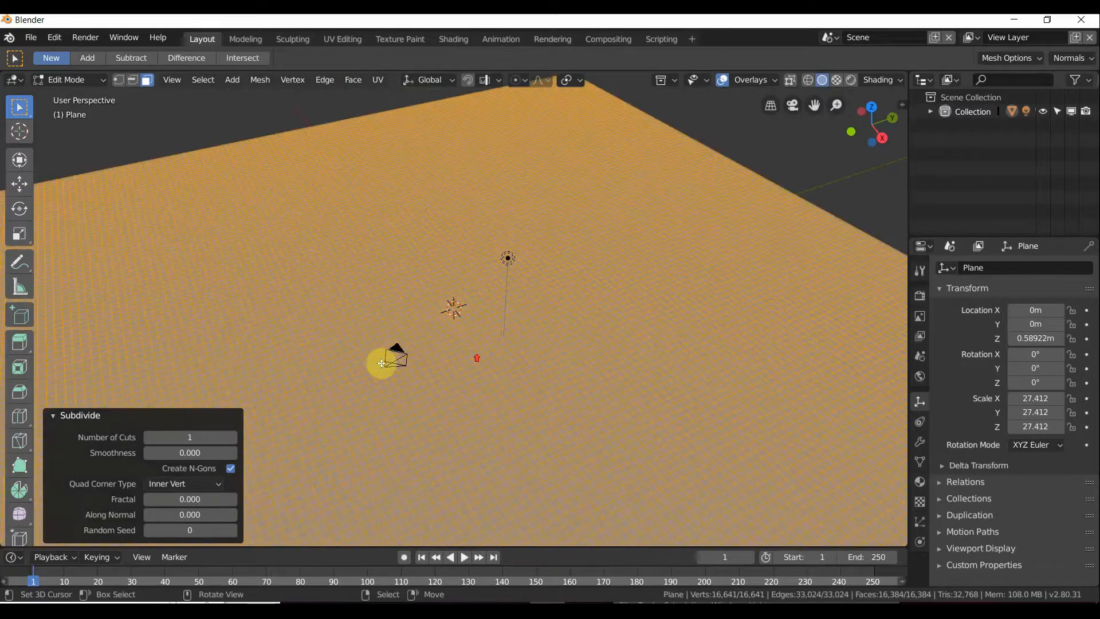
# Try Select Random at 50% on the plane while the whole mesh is still selected.
pyautogui.scroll(1, 371, 331)
pyautogui.press('Tab')
pyautogui.press('Tab')
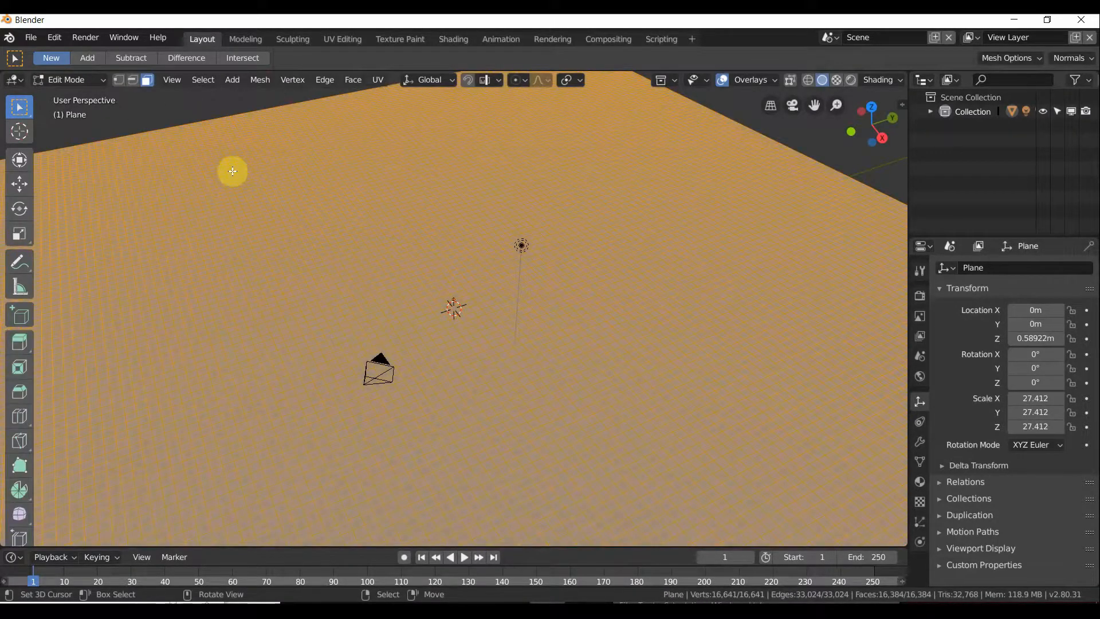
pyautogui.click(204, 80)
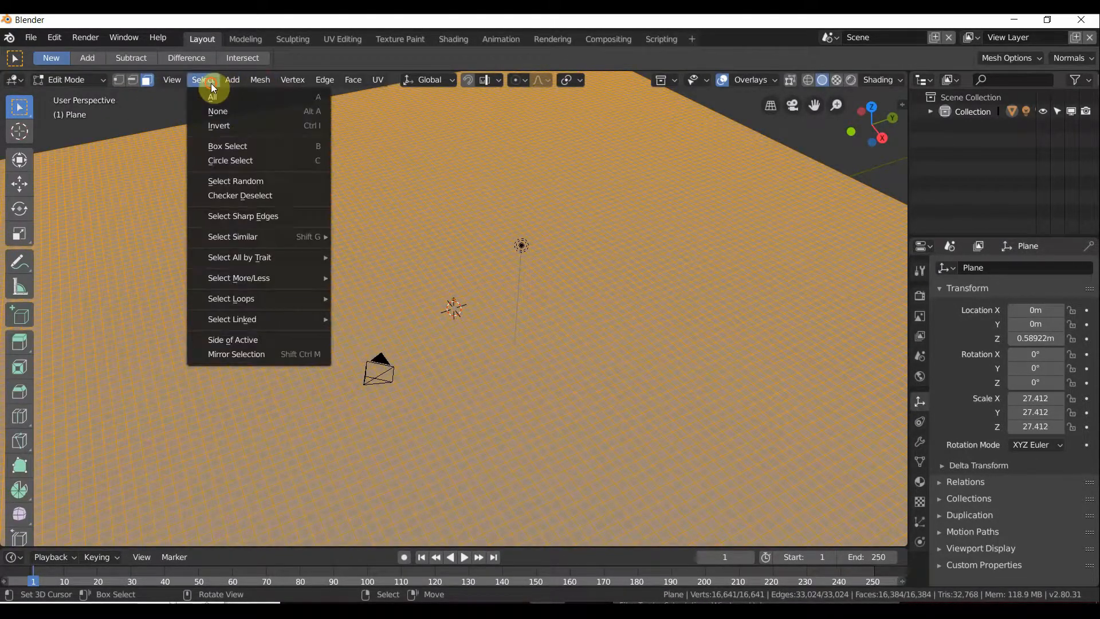
pyautogui.click(248, 180)
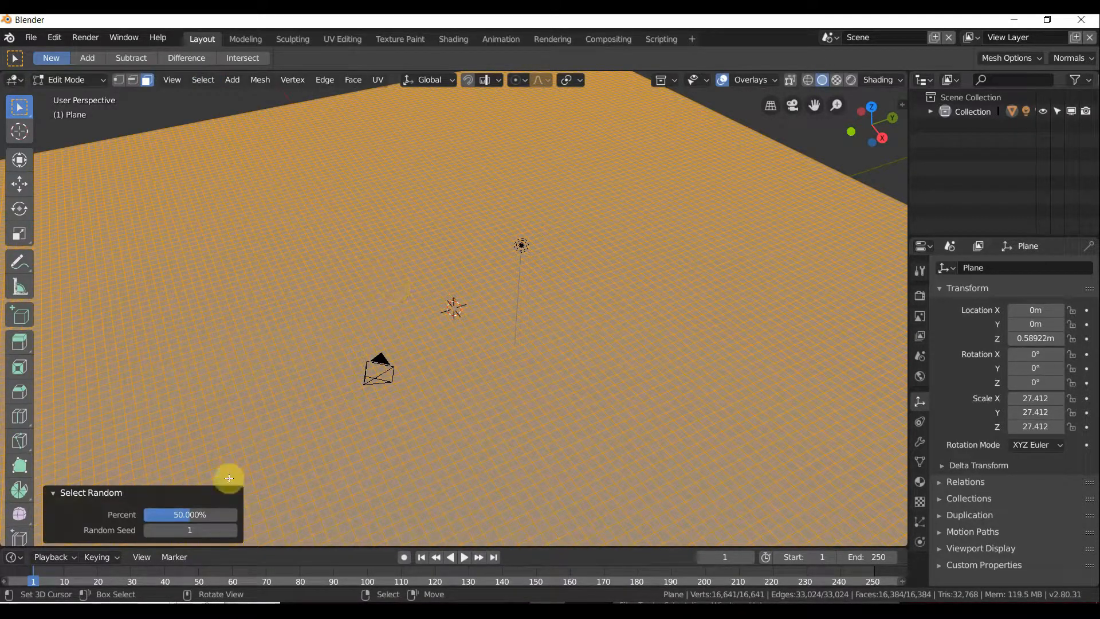
# Replace the full selection with a random 28.361% of the plane's faces using random seed 36, and delete those faces.
pyautogui.click(301, 372)
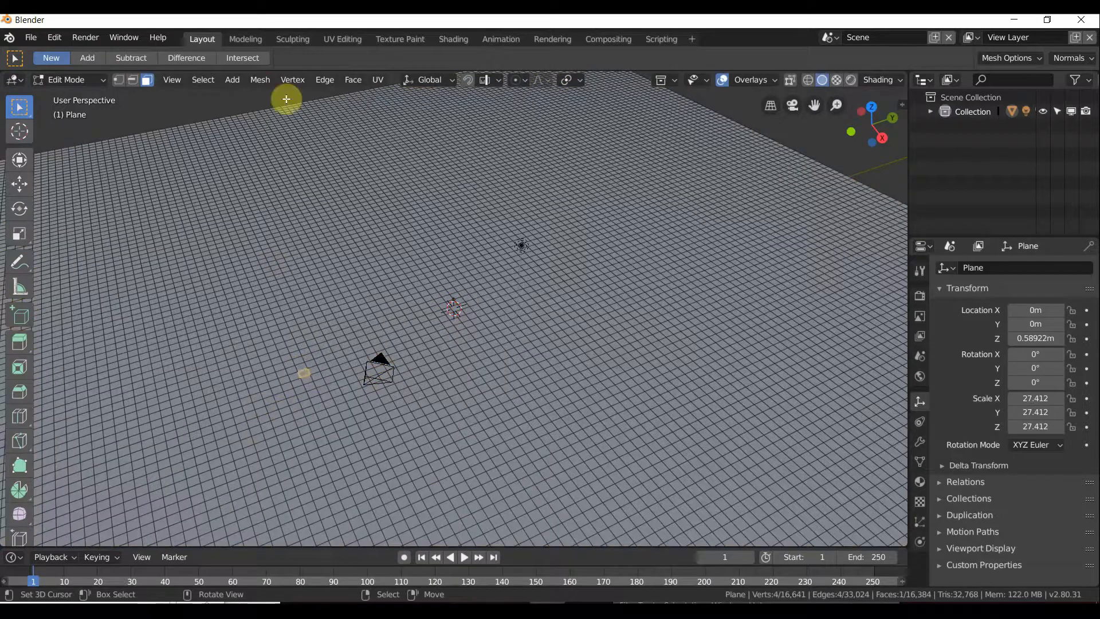
pyautogui.click(215, 80)
pyautogui.click(249, 181)
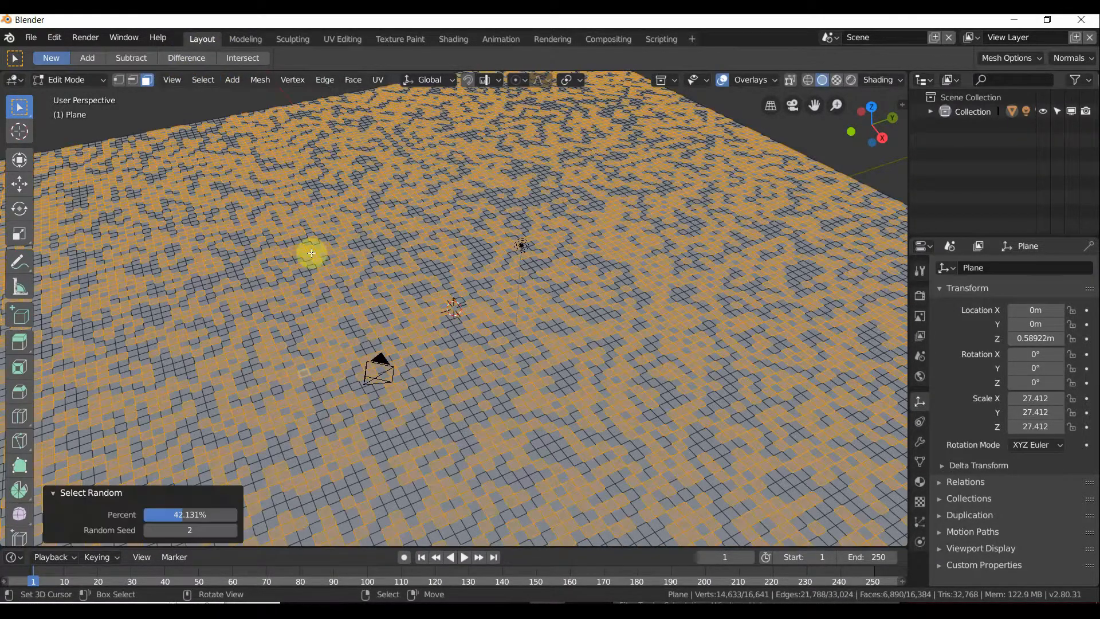
pyautogui.scroll(-8, 311, 253)
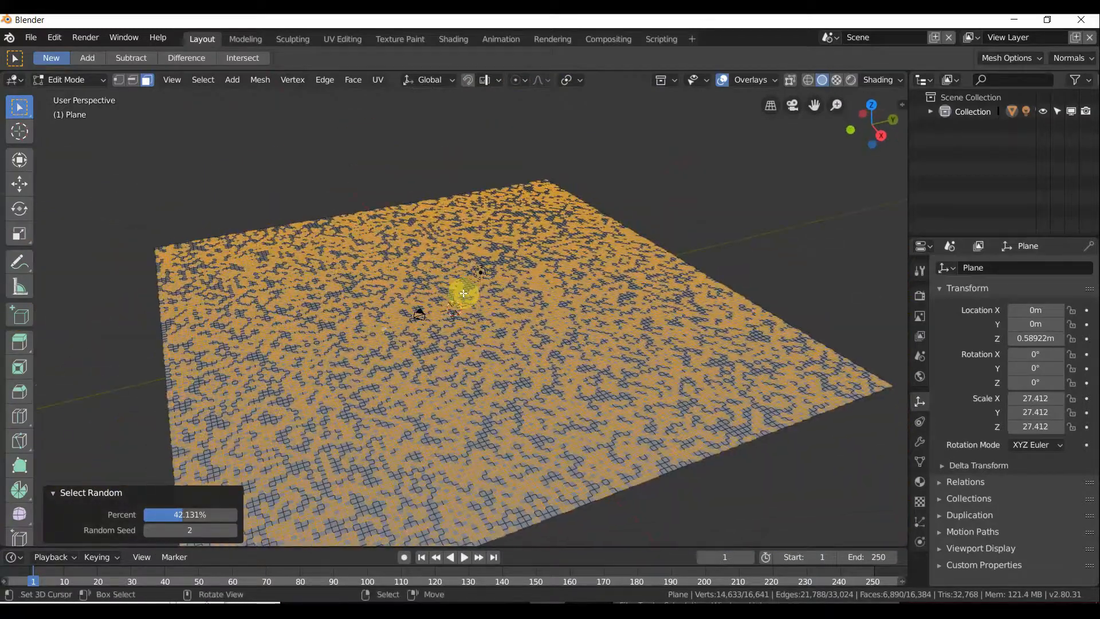
pyautogui.scroll(4, 463, 293)
pyautogui.moveTo(462, 293); pyautogui.dragTo(436, 282, button='middle')
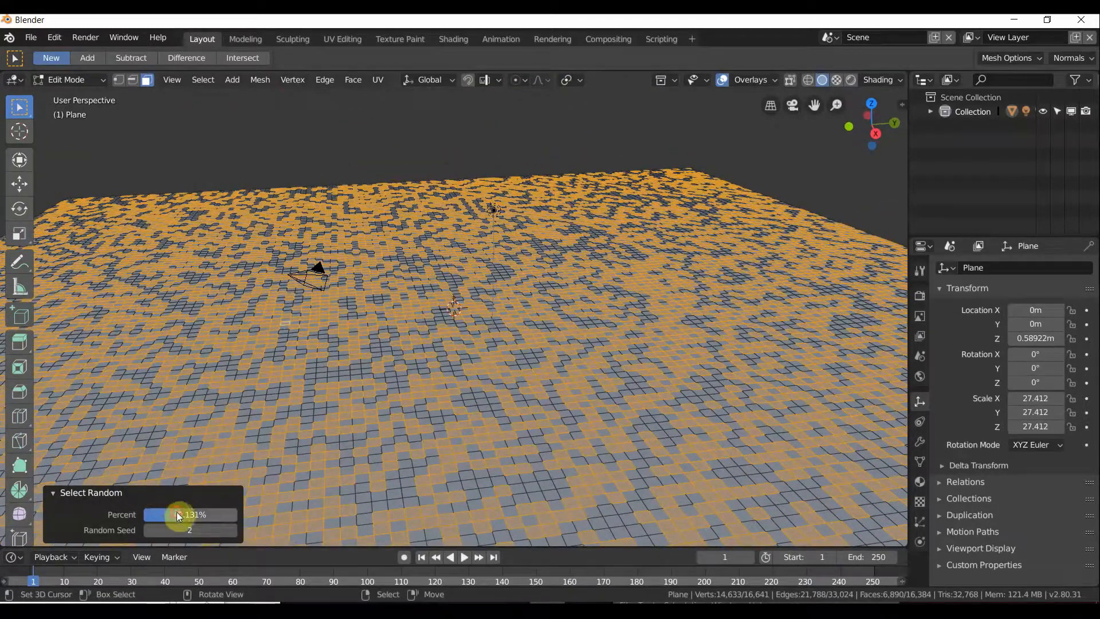
pyautogui.moveTo(179, 517)
pyautogui.mouseDown()
pyautogui.moveTo(175, 536)
pyautogui.moveTo(207, 530)
pyautogui.moveTo(195, 514)
pyautogui.moveTo(172, 514)
pyautogui.mouseUp()
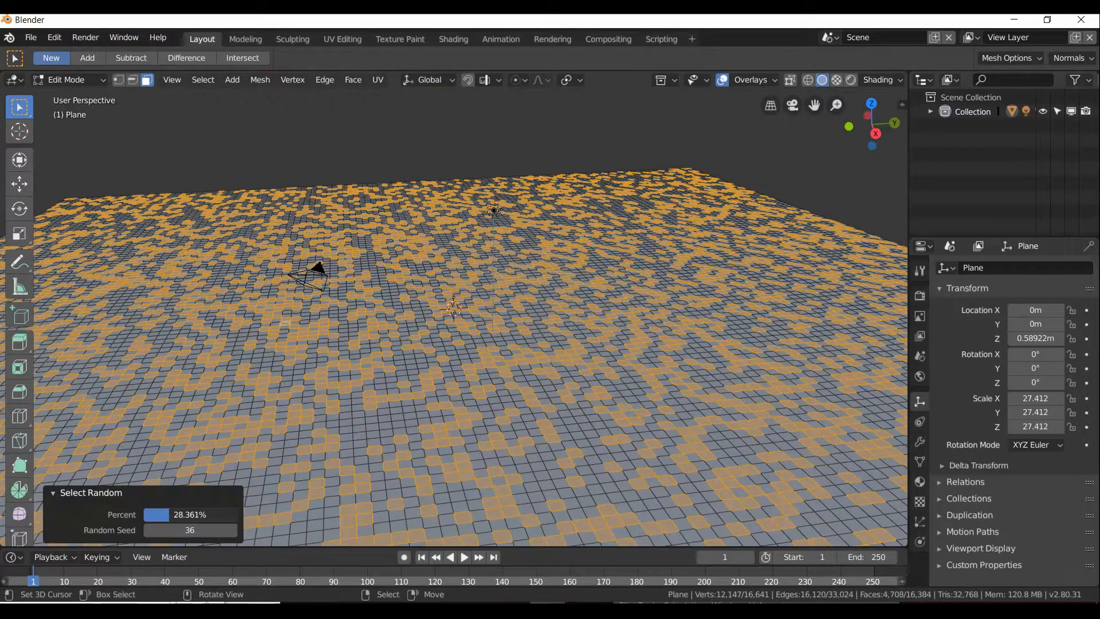
pyautogui.moveTo(320, 367); pyautogui.dragTo(286, 388, button='middle')
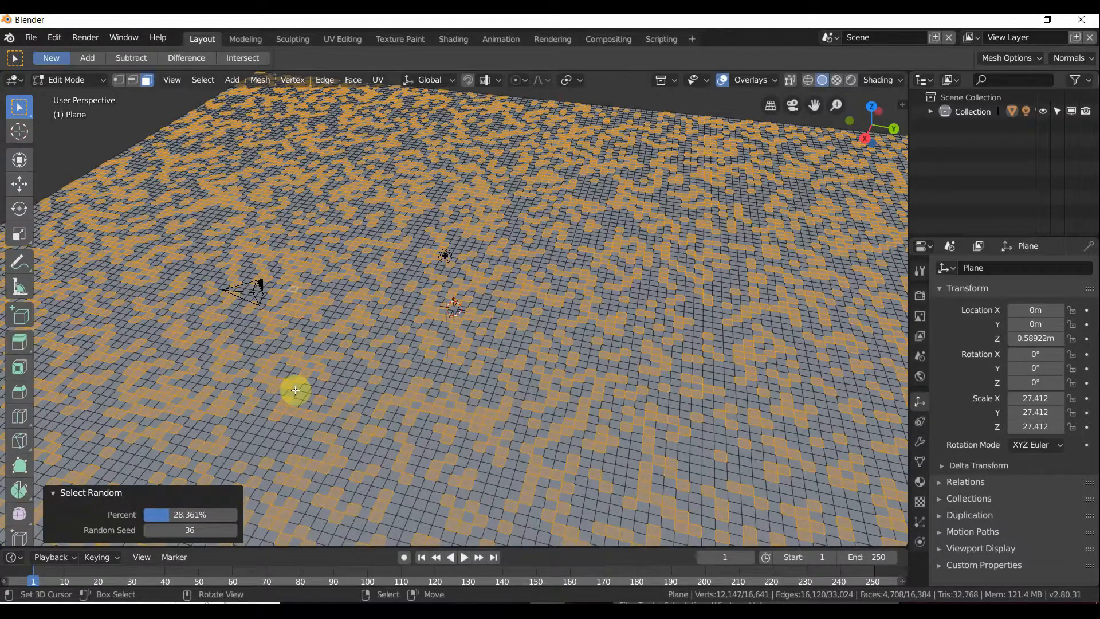
pyautogui.press('x')
pyautogui.click(294, 389)
pyautogui.moveTo(303, 389); pyautogui.dragTo(432, 288, button='middle')
pyautogui.moveTo(335, 297); pyautogui.dragTo(364, 290, button='middle')
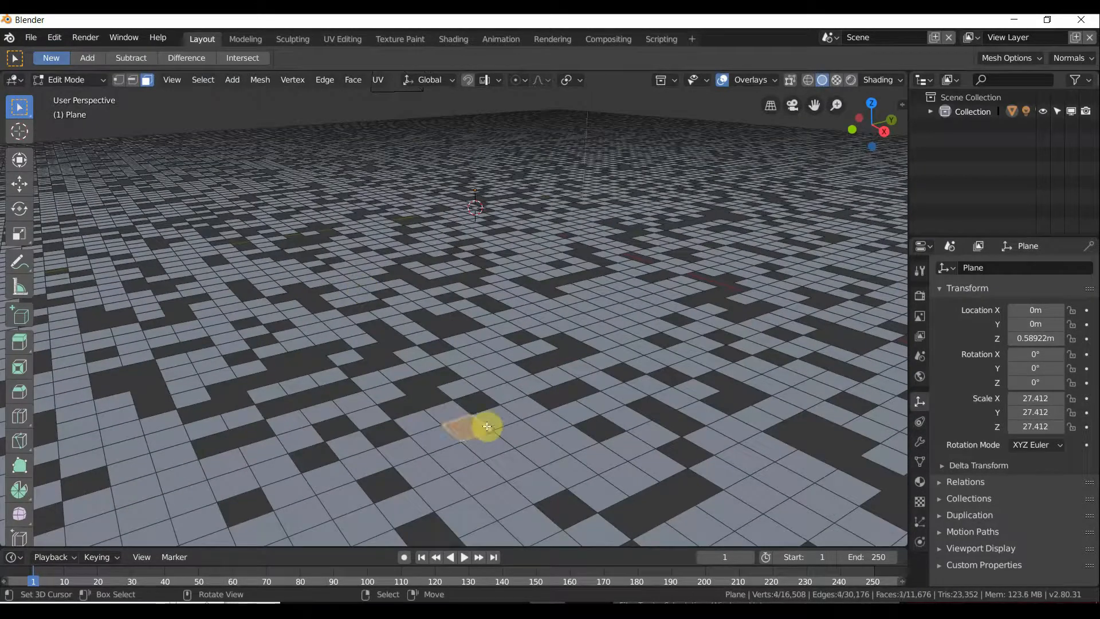
# Select all remaining faces of the plane and subdivide them once.
pyautogui.click(214, 82)
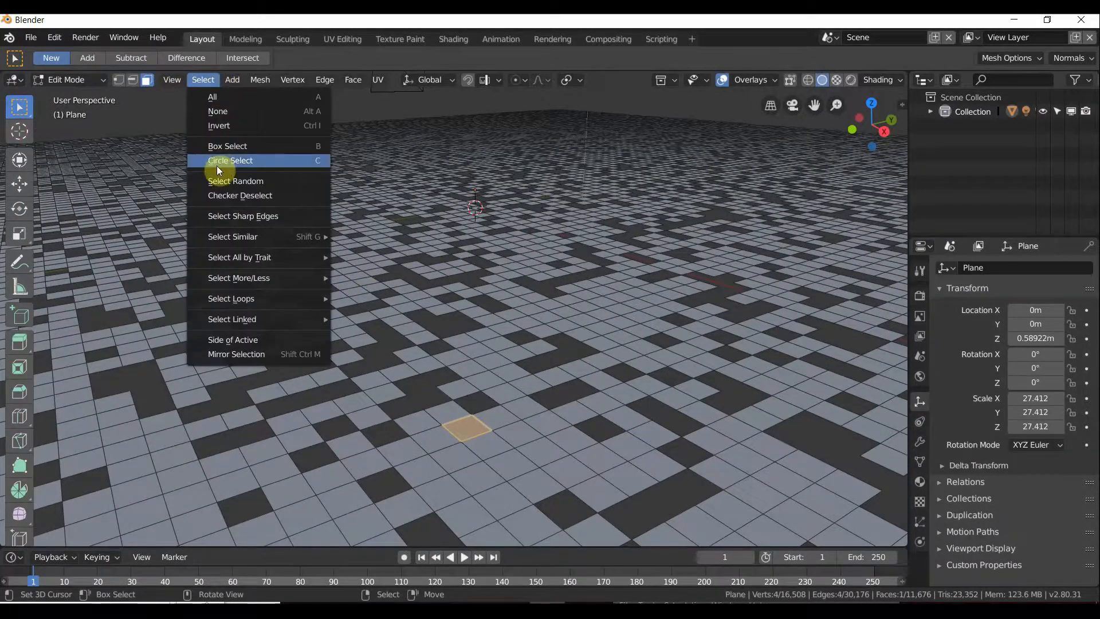
pyautogui.rightClick(336, 286)
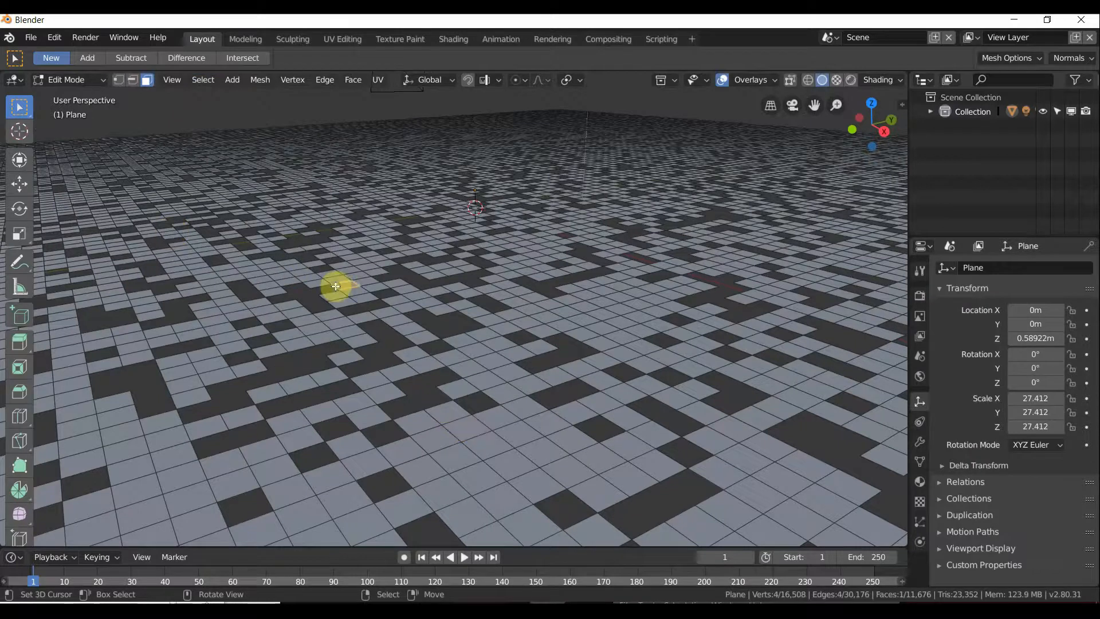
pyautogui.press('a')
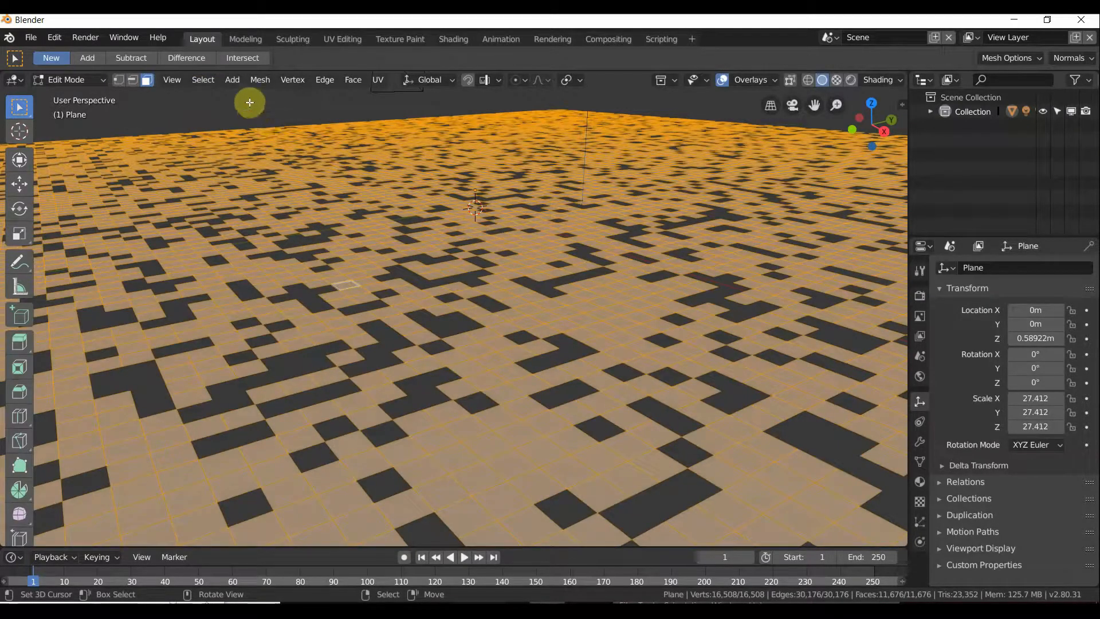
pyautogui.press('w')
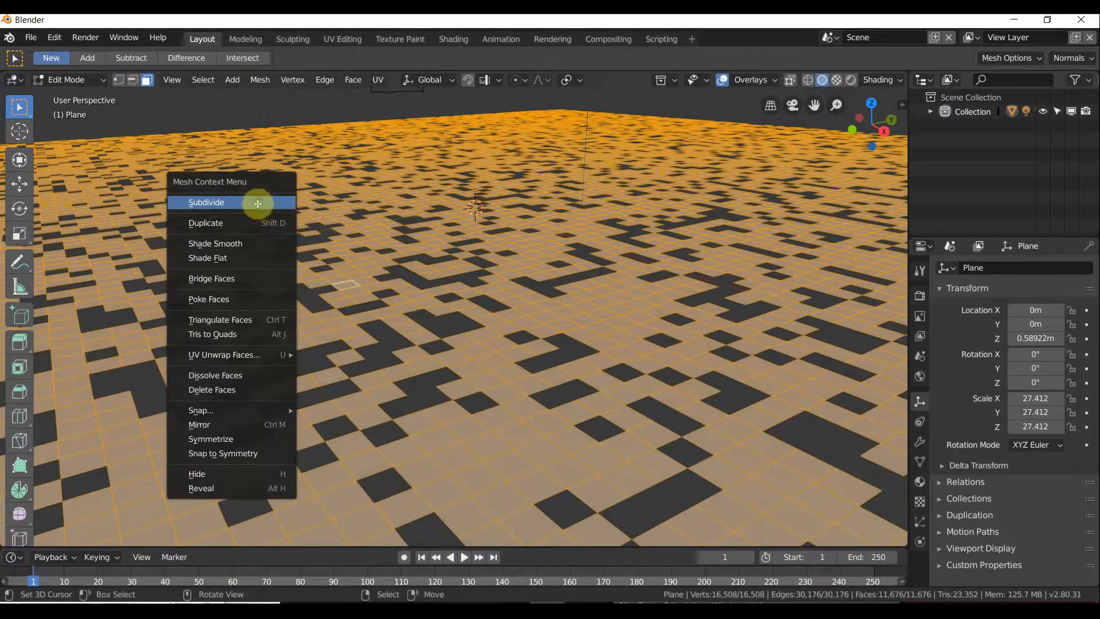
pyautogui.click(259, 203)
# Select a random 18.525% of the smaller faces with random seed 37 and delete them.
pyautogui.rightClick(436, 377)
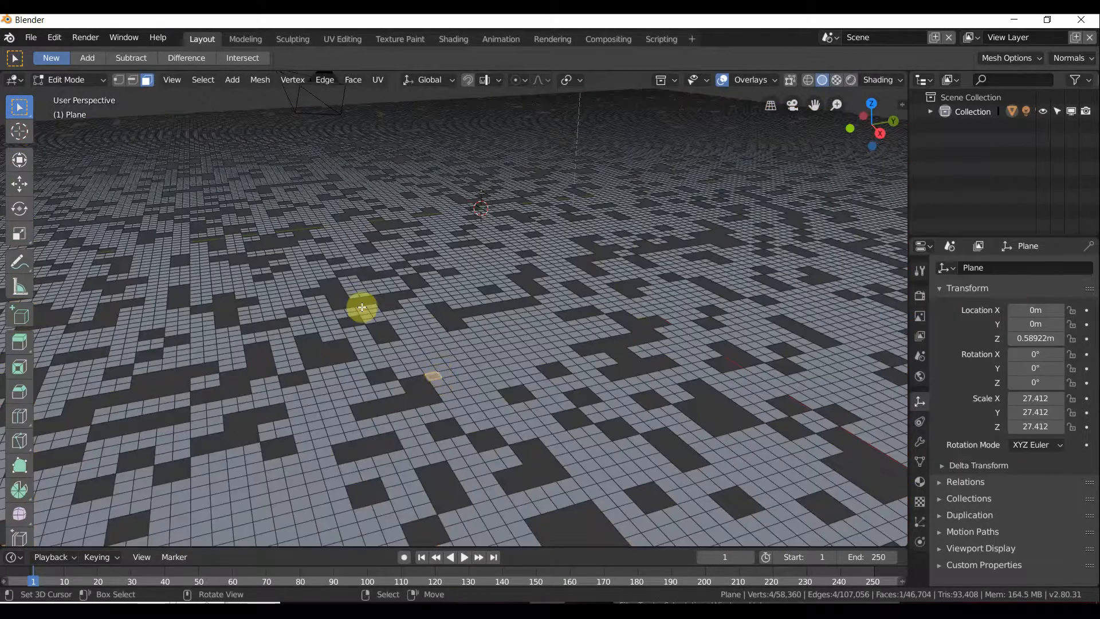
pyautogui.click(216, 82)
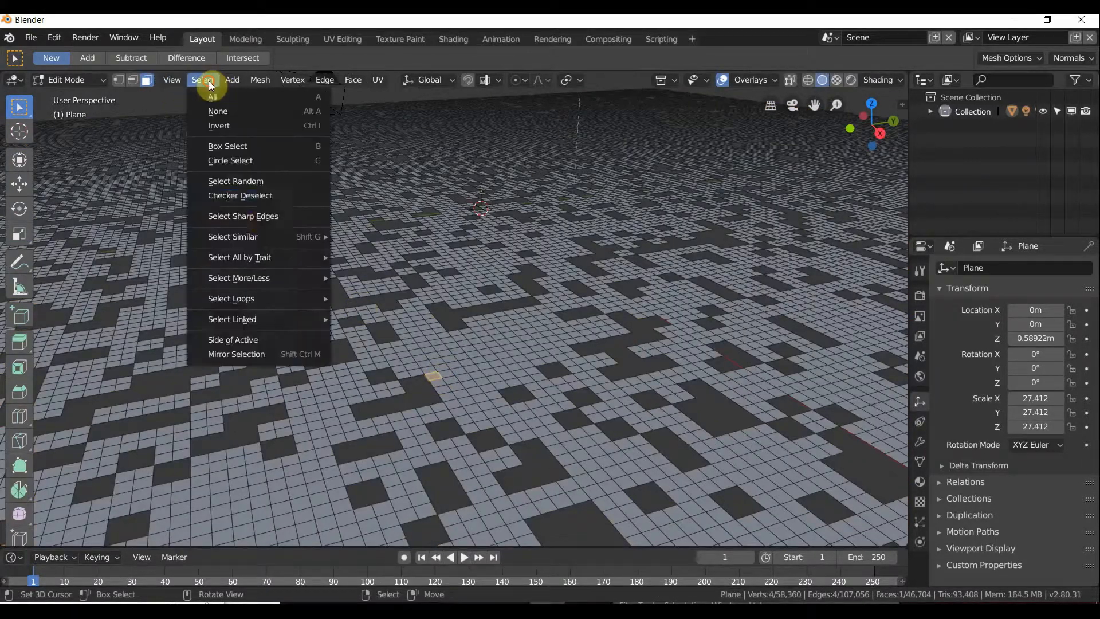
pyautogui.click(241, 184)
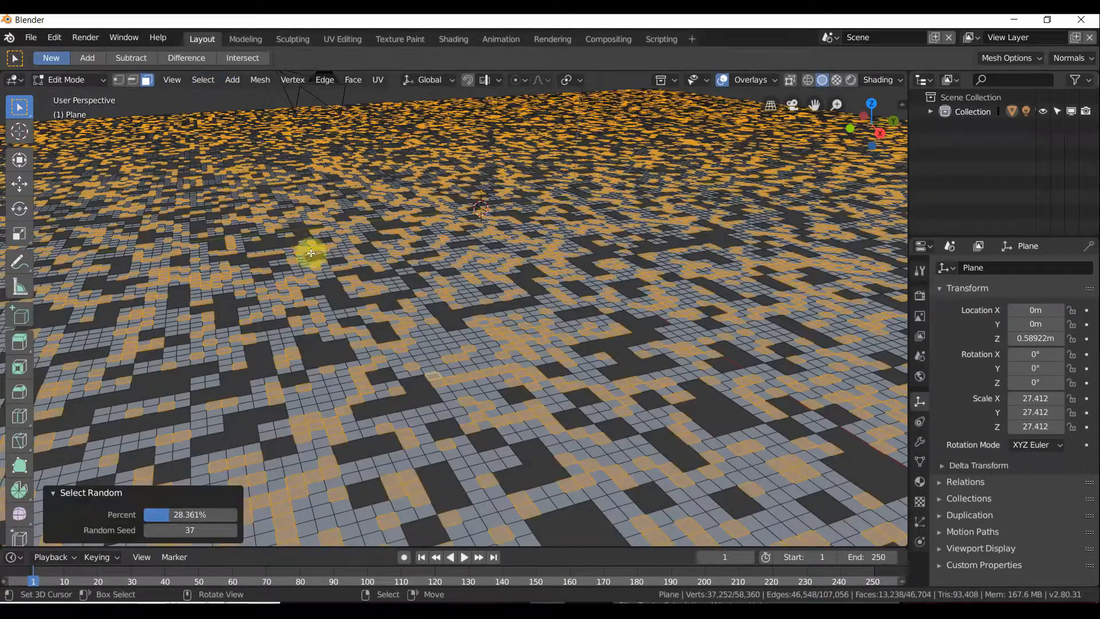
pyautogui.moveTo(169, 514)
pyautogui.mouseDown()
pyautogui.moveTo(150, 515)
pyautogui.moveTo(161, 515)
pyautogui.mouseUp()
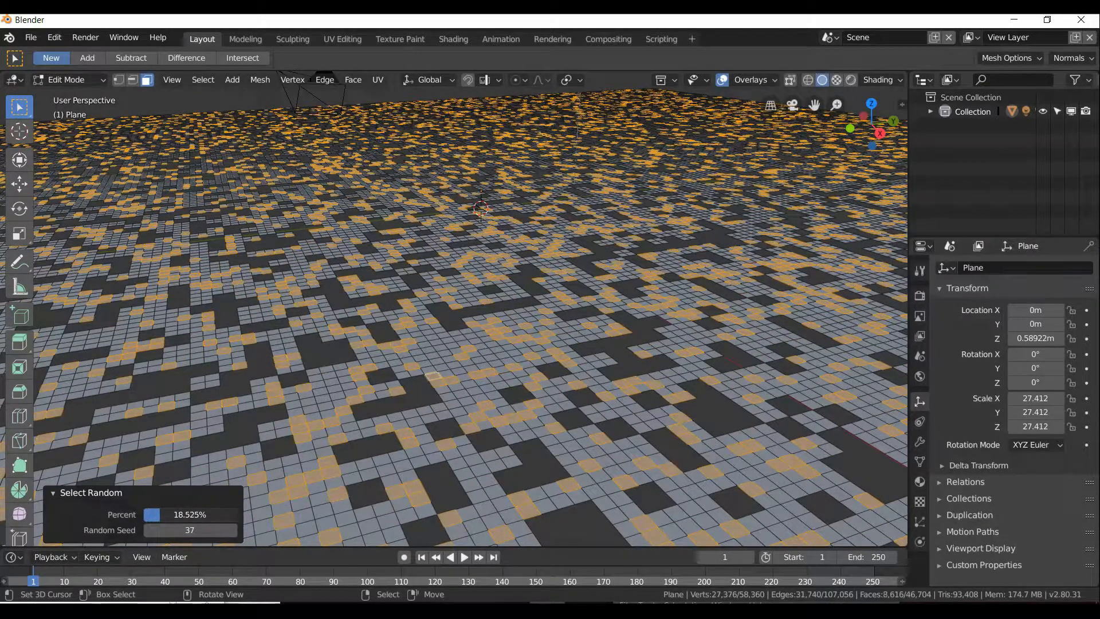
pyautogui.press('x')
pyautogui.click(350, 305)
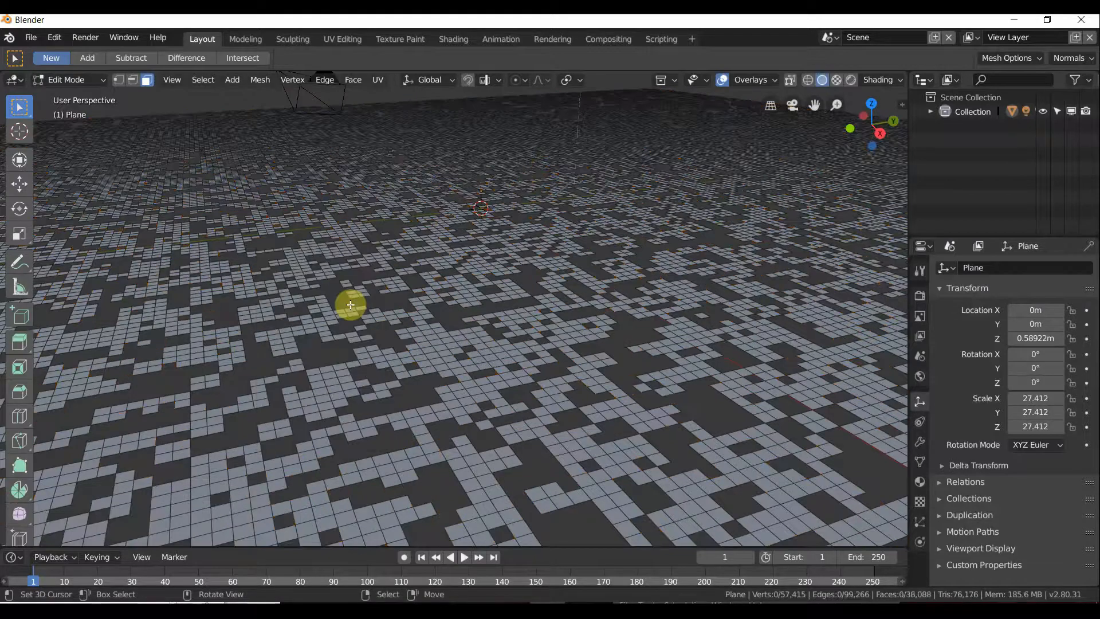
pyautogui.moveTo(412, 292)
pyautogui.mouseDown(button='middle')
pyautogui.moveTo(403, 289)
pyautogui.moveTo(428, 289)
pyautogui.moveTo(432, 277)
pyautogui.moveTo(336, 290)
pyautogui.moveTo(429, 293)
pyautogui.mouseUp(button='middle')
pyautogui.scroll(5, 428, 290)
pyautogui.scroll(-3, 428, 286)
pyautogui.press('Tab')
pyautogui.press('Tab')
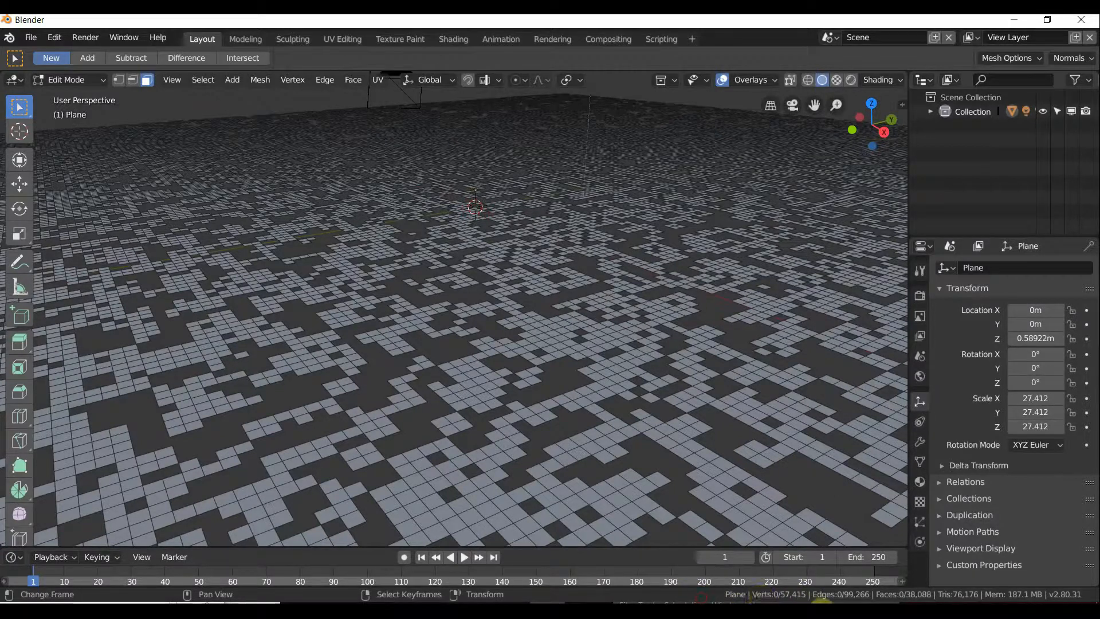
# Switch to Notepad and bring the NEURO note with the scene phrases to the front.
pyautogui.click(821, 608)
pyautogui.click(101, 602)
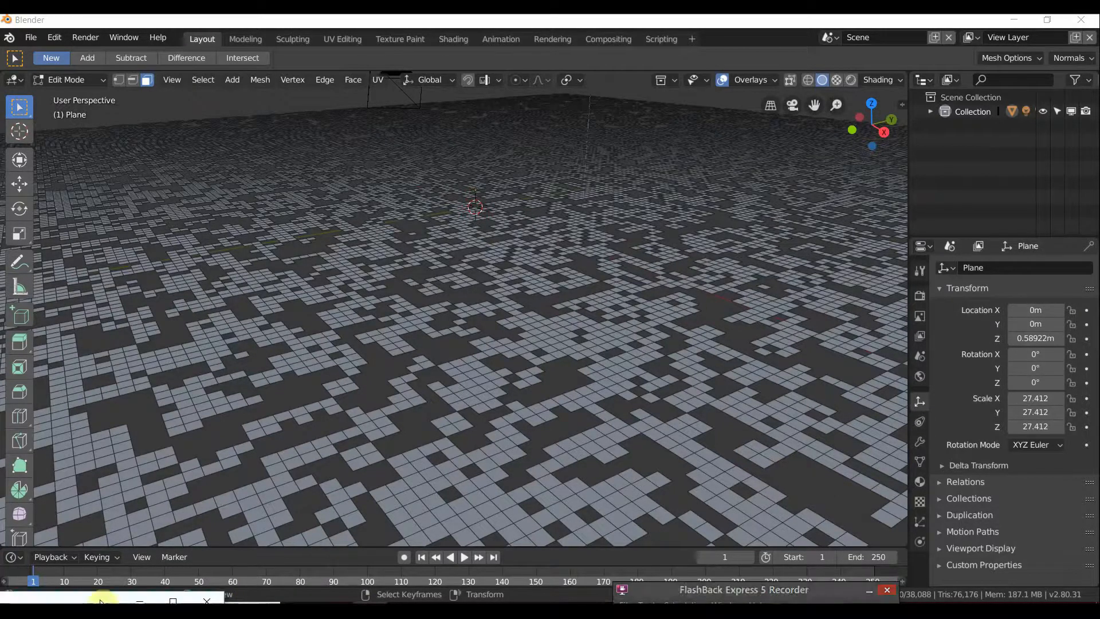
pyautogui.moveTo(90, 599)
pyautogui.mouseDown()
pyautogui.moveTo(202, 566)
pyautogui.moveTo(607, 504)
pyautogui.moveTo(103, 601)
pyautogui.mouseUp()
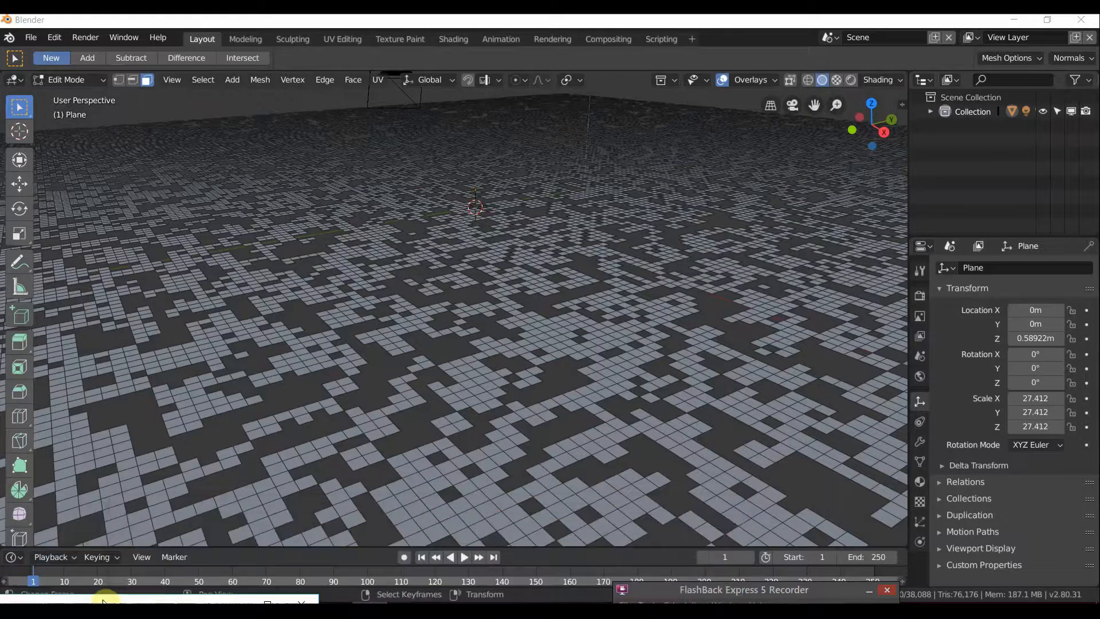
pyautogui.moveTo(663, 587); pyautogui.dragTo(43, 602)
pyautogui.click(651, 600)
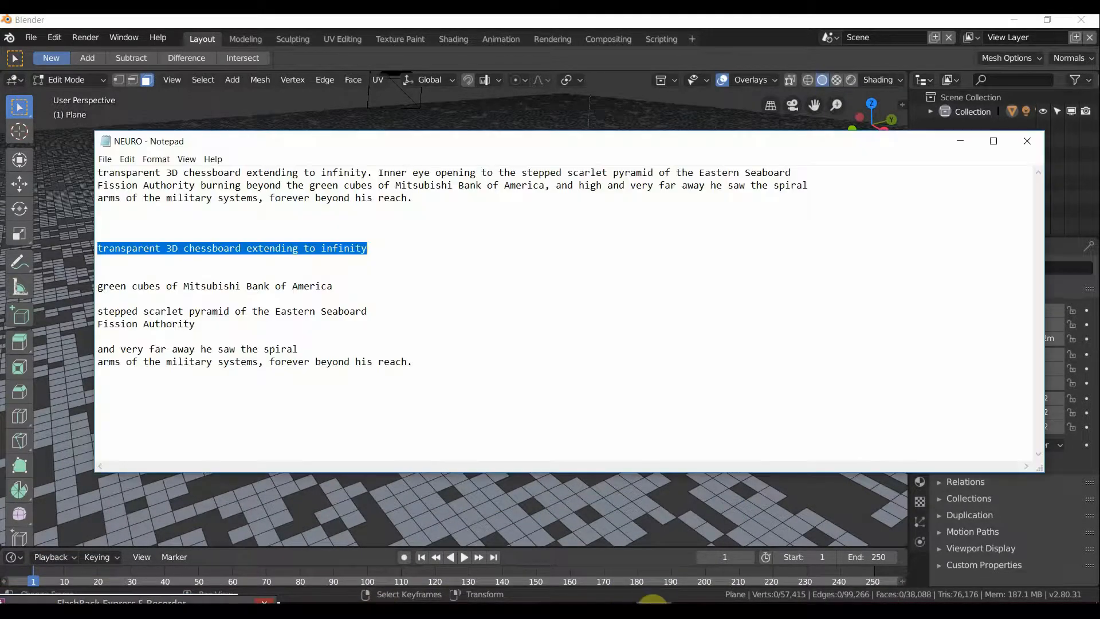
# Highlight the phrase "green cubes of Mitsubishi Bank of America" in the note and return to Blender's plane mesh.
pyautogui.click(212, 338)
pyautogui.moveTo(364, 287); pyautogui.dragTo(86, 285)
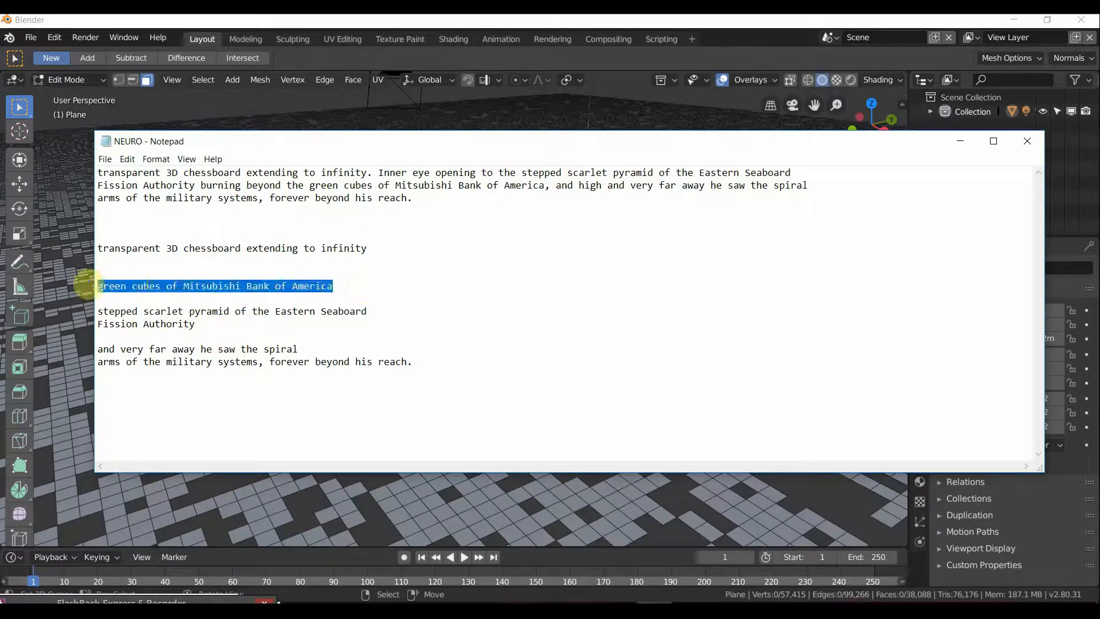
pyautogui.moveTo(252, 147); pyautogui.dragTo(371, 331)
pyautogui.click(418, 482)
pyautogui.moveTo(430, 312); pyautogui.dragTo(390, 315, button='middle')
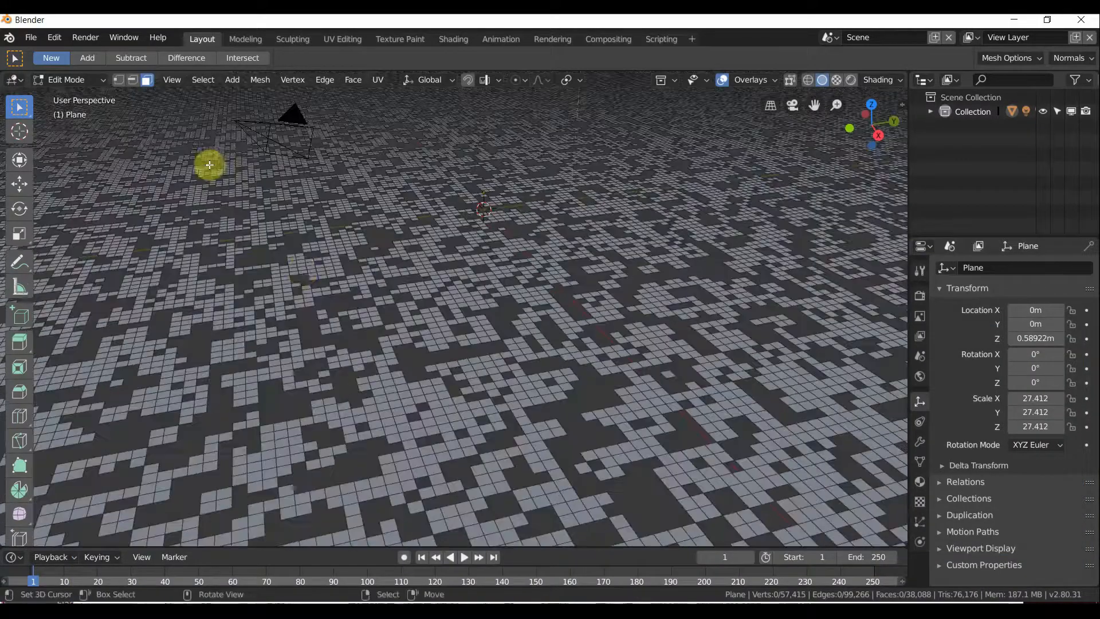
pyautogui.hotkey('shift', 'a')
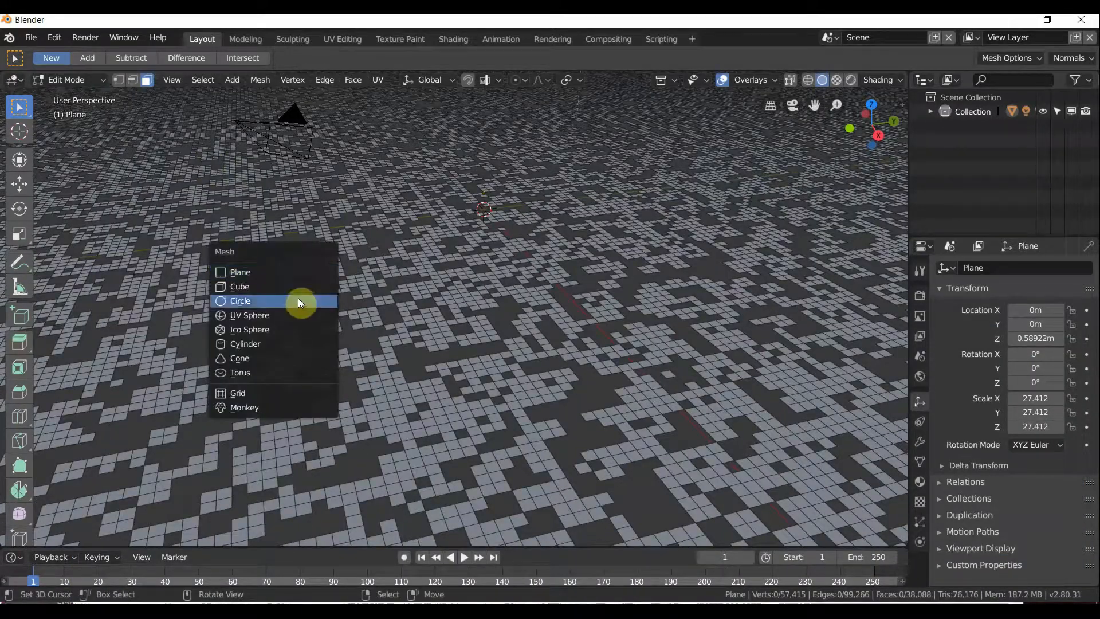
pyautogui.click(292, 288)
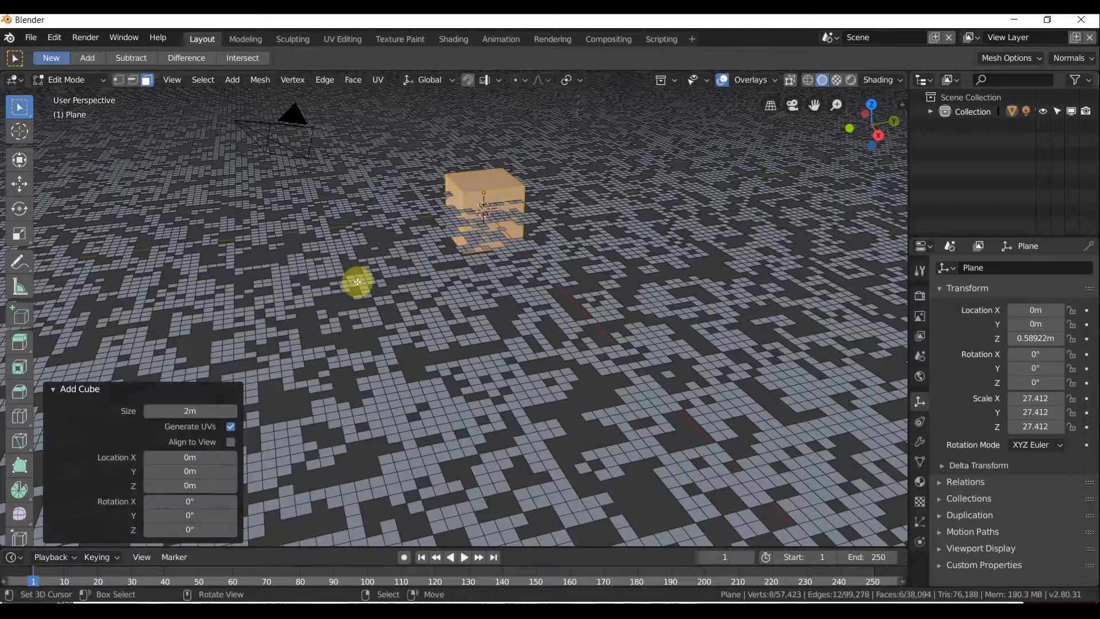
pyautogui.moveTo(356, 285); pyautogui.dragTo(404, 265, button='middle')
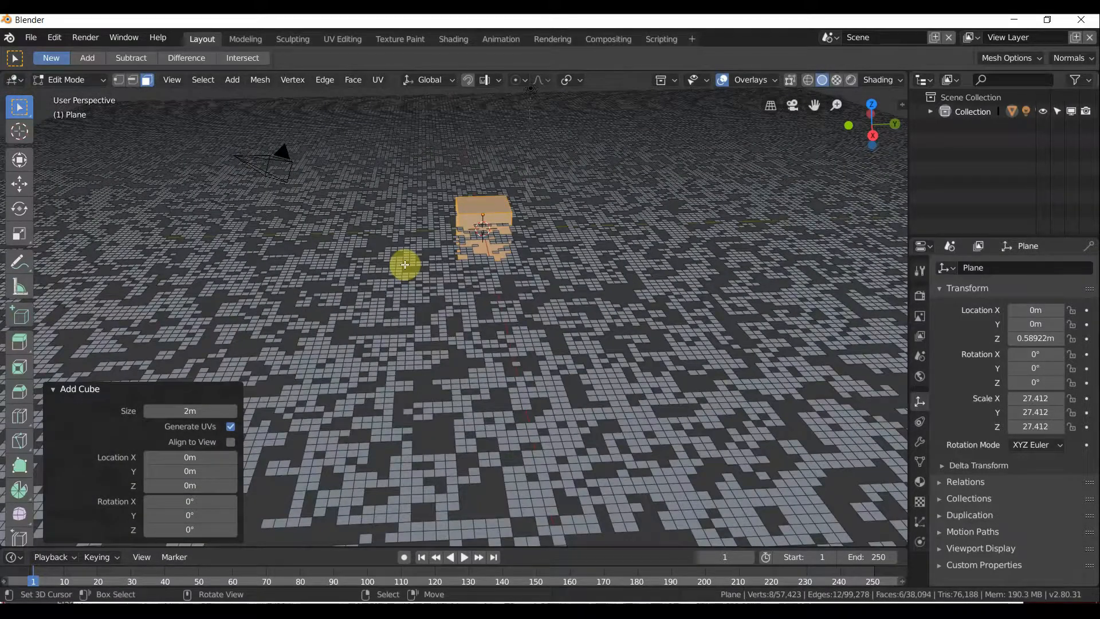
pyautogui.hotkey('ctrl', 'z')
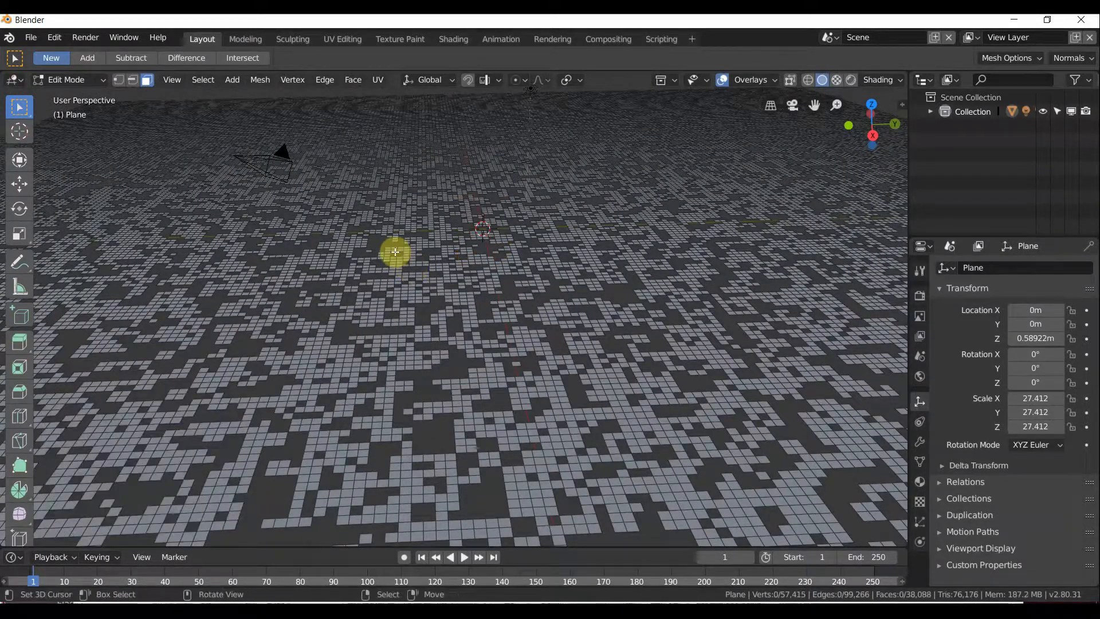
# Leave Edit Mode on the plane and add a 2 m cube as a separate object.
pyautogui.moveTo(395, 252); pyautogui.dragTo(326, 199, button='middle')
pyautogui.press('Tab')
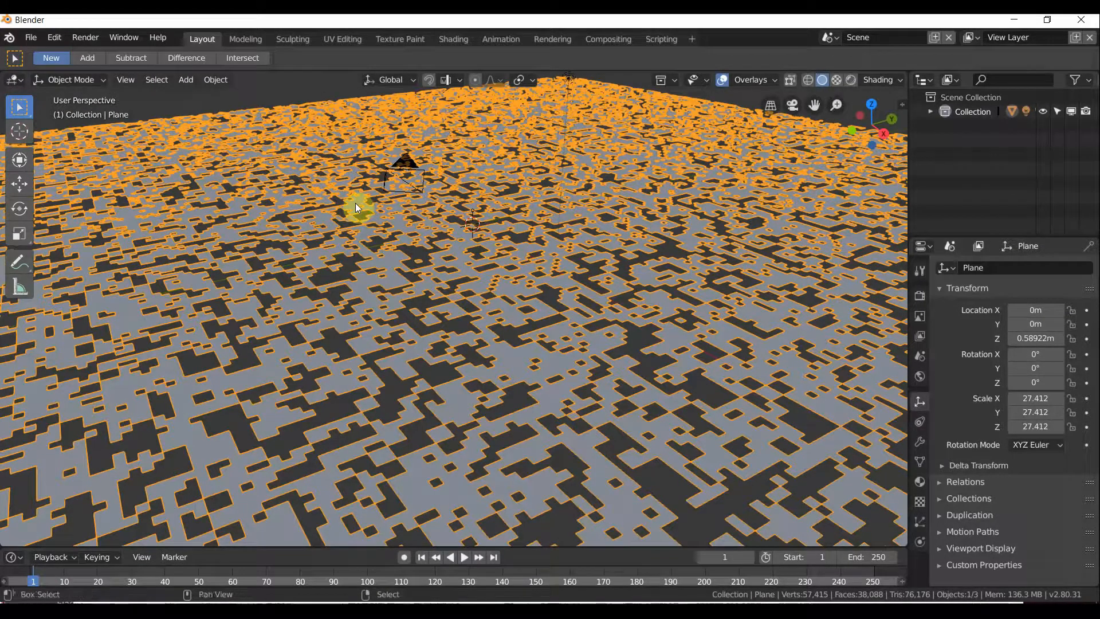
pyautogui.hotkey('shift', 'a')
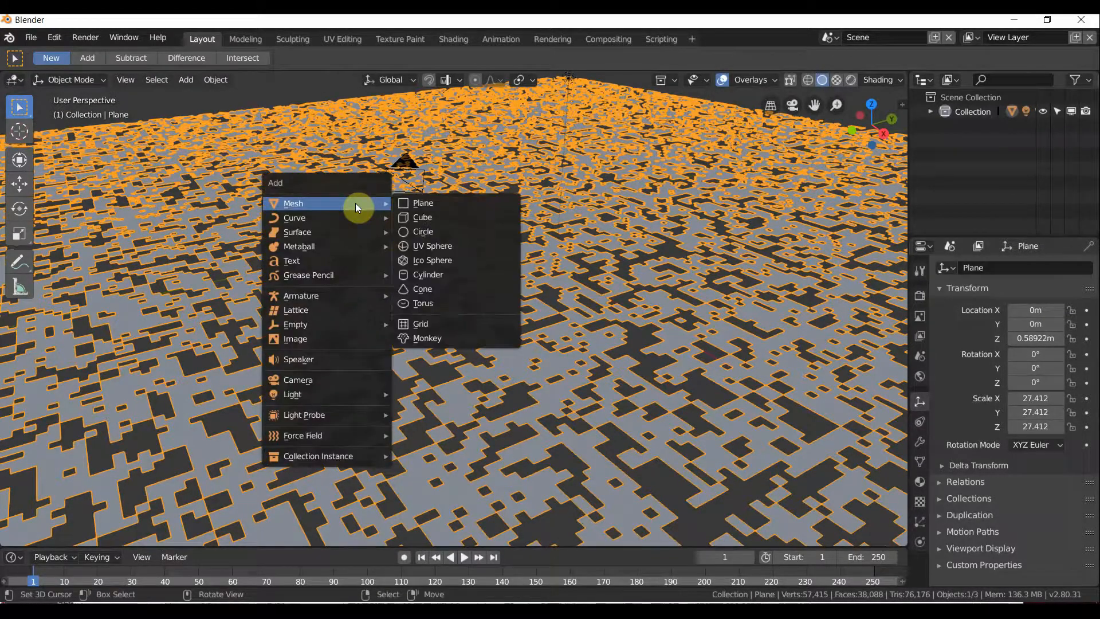
pyautogui.click(414, 221)
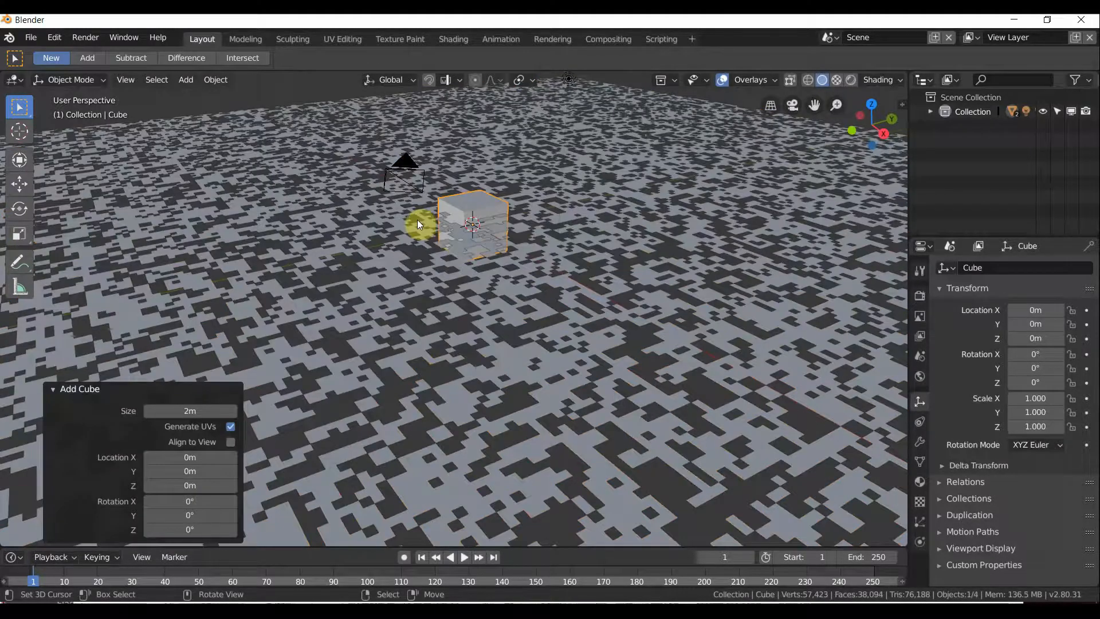
pyautogui.press('g')
pyautogui.press('y')
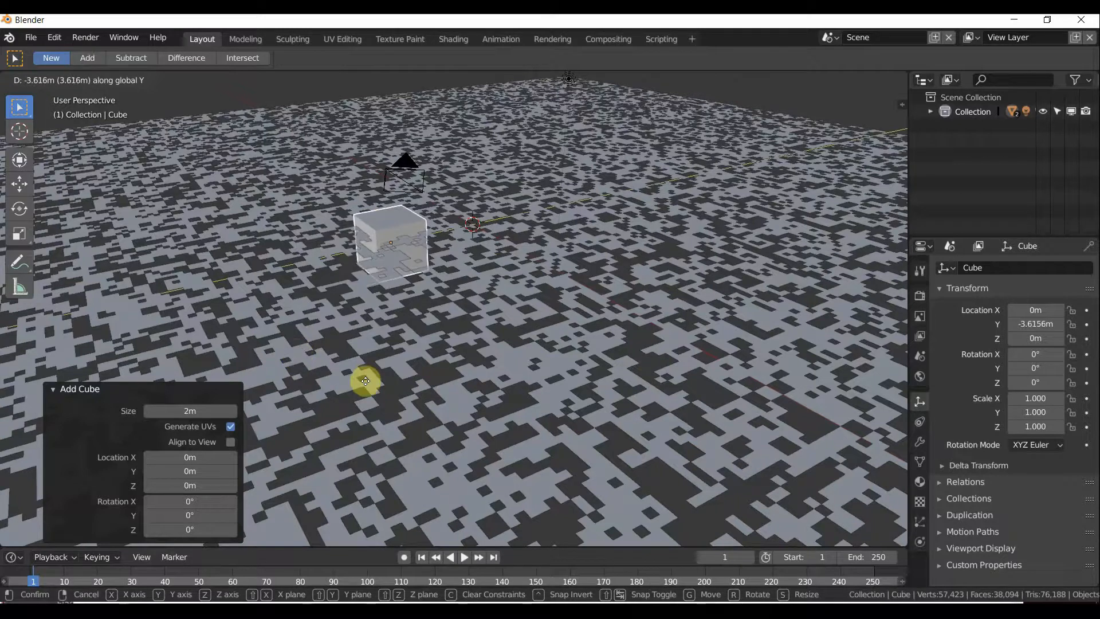
pyautogui.rightClick(382, 373)
# Move the cube to about X 8.11 m, Y -1.47 m and Z 1.55 m, above the broken-up plane.
pyautogui.press('g')
pyautogui.click(378, 502)
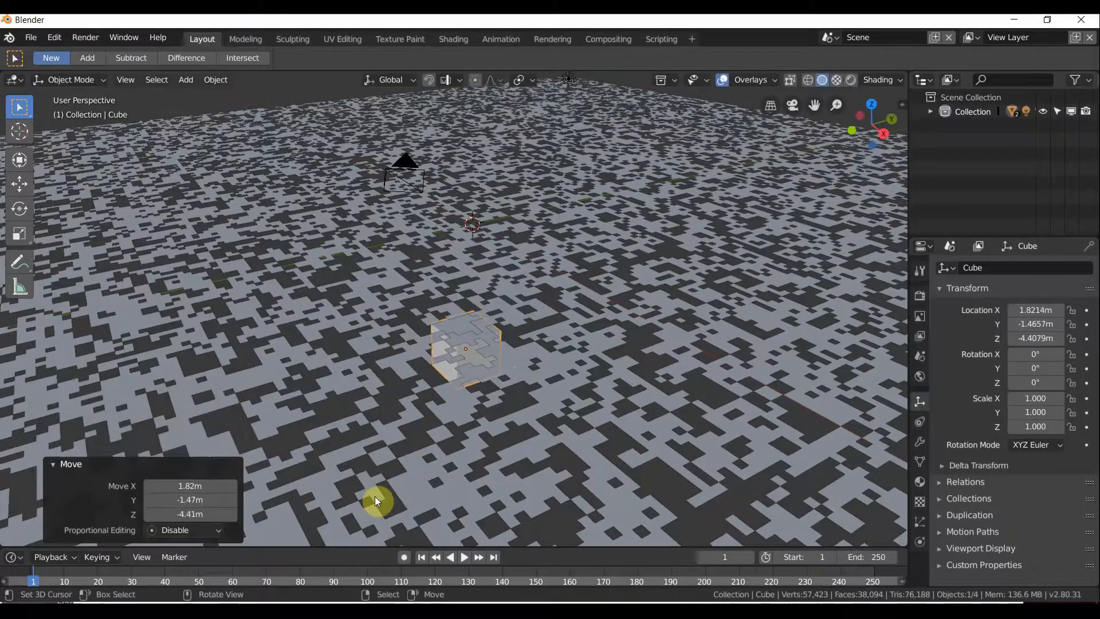
pyautogui.press('g')
pyautogui.press('x')
pyautogui.click(508, 534)
pyautogui.press('g')
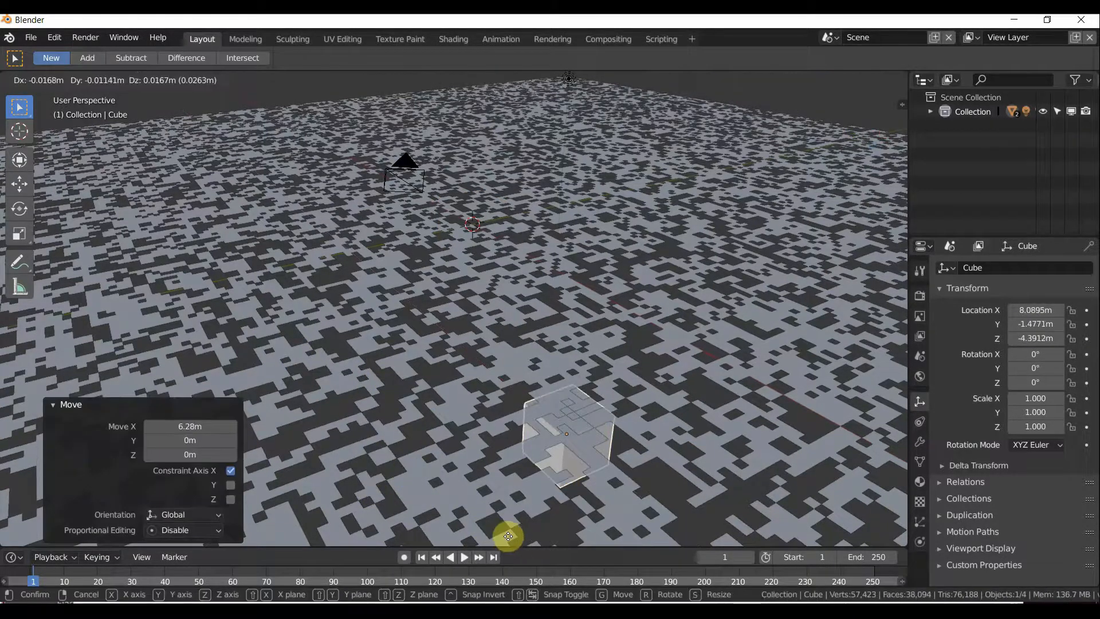
pyautogui.press('z')
pyautogui.click(457, 369)
# Scale the cube uniformly to 0.727 and lower it about 0.52 m along Z into the plane.
pyautogui.moveTo(457, 368); pyautogui.dragTo(469, 286, button='middle')
pyautogui.press('g')
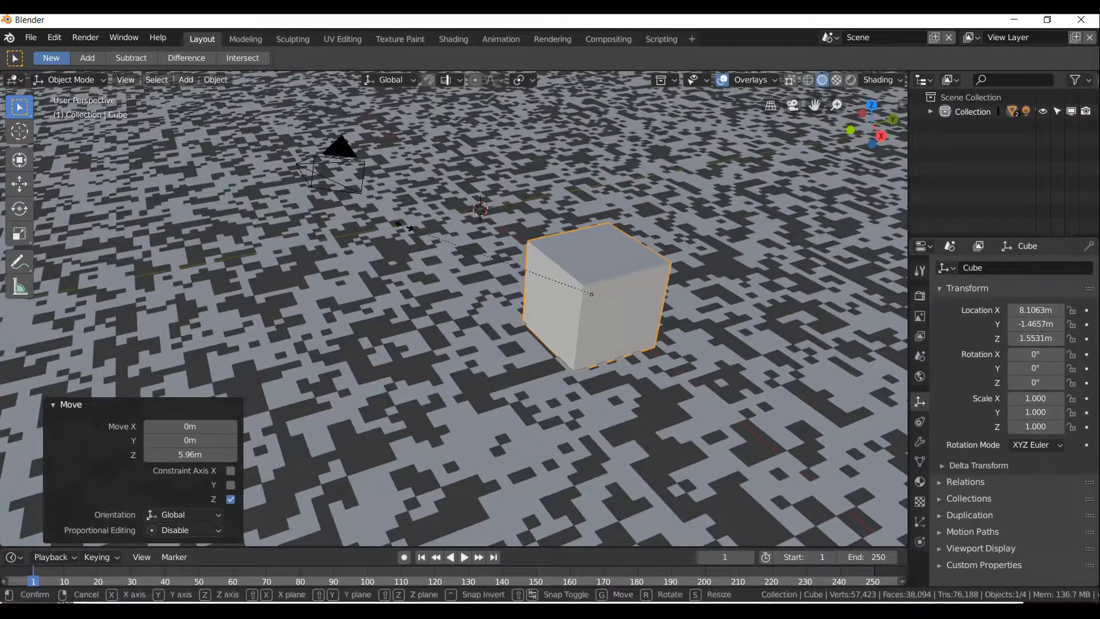
pyautogui.click(457, 243)
pyautogui.moveTo(456, 243); pyautogui.dragTo(421, 243, button='middle')
pyautogui.press('s')
pyautogui.click(392, 201)
pyautogui.moveTo(392, 201); pyautogui.dragTo(363, 187, button='middle')
pyautogui.press('g')
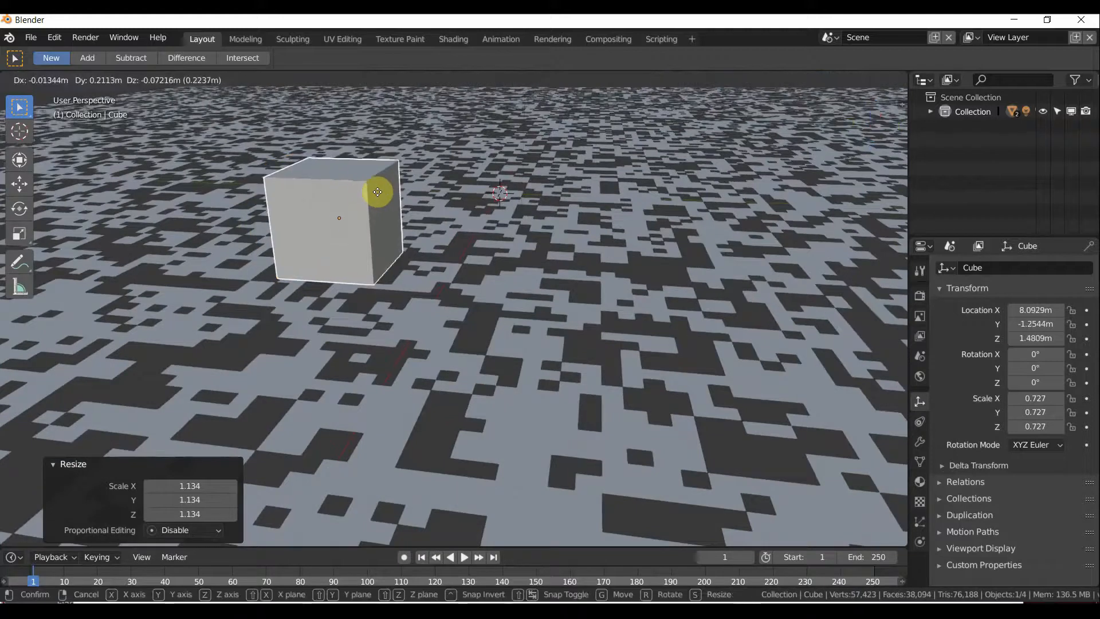
pyautogui.press('z')
pyautogui.click(359, 226)
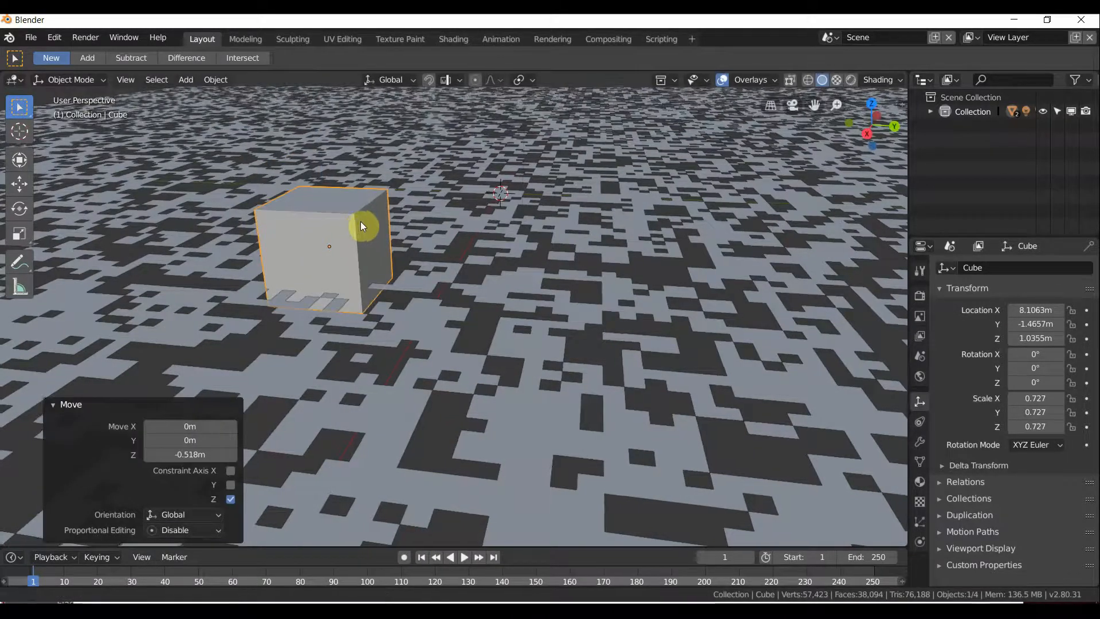
pyautogui.moveTo(362, 225); pyautogui.dragTo(458, 253, button='middle')
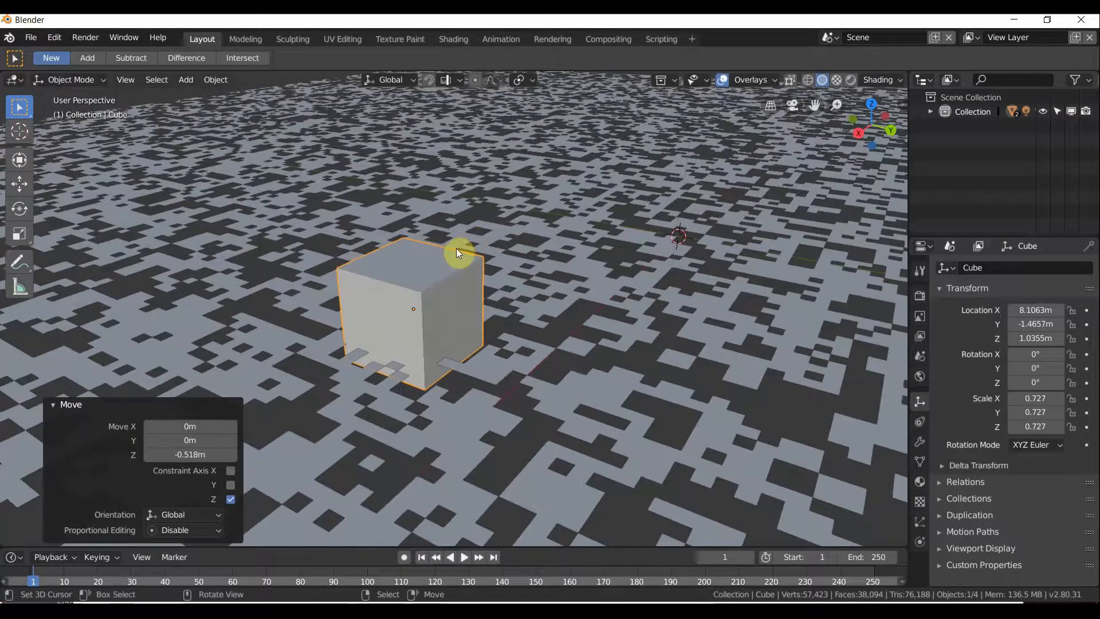
pyautogui.press('Tab')
pyautogui.press('3')
pyautogui.click(427, 261)
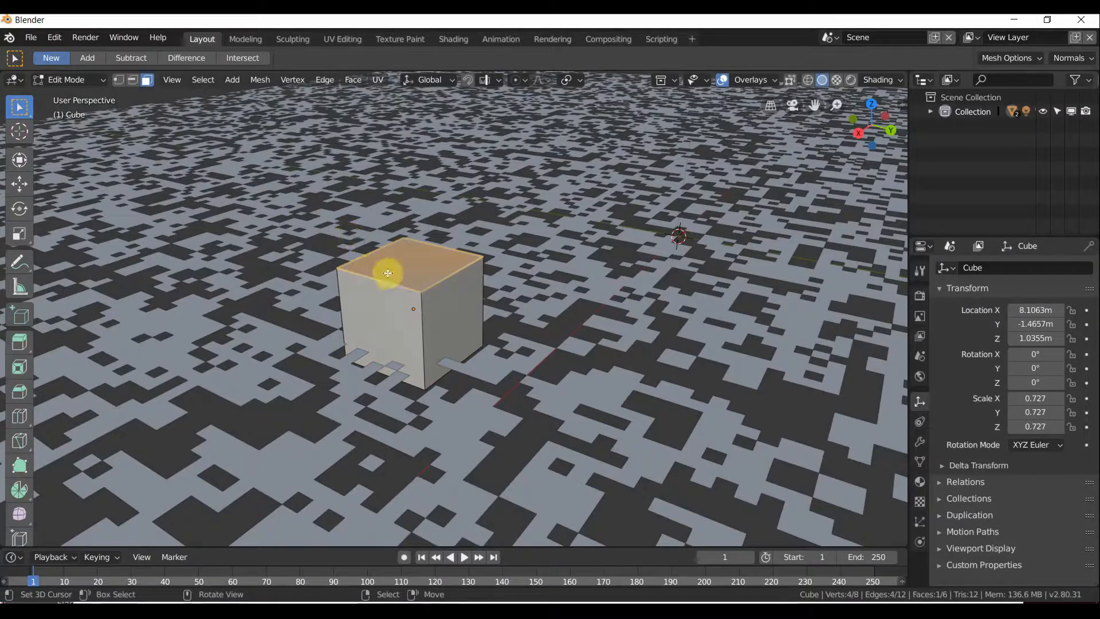
pyautogui.click(430, 290)
pyautogui.click(373, 302)
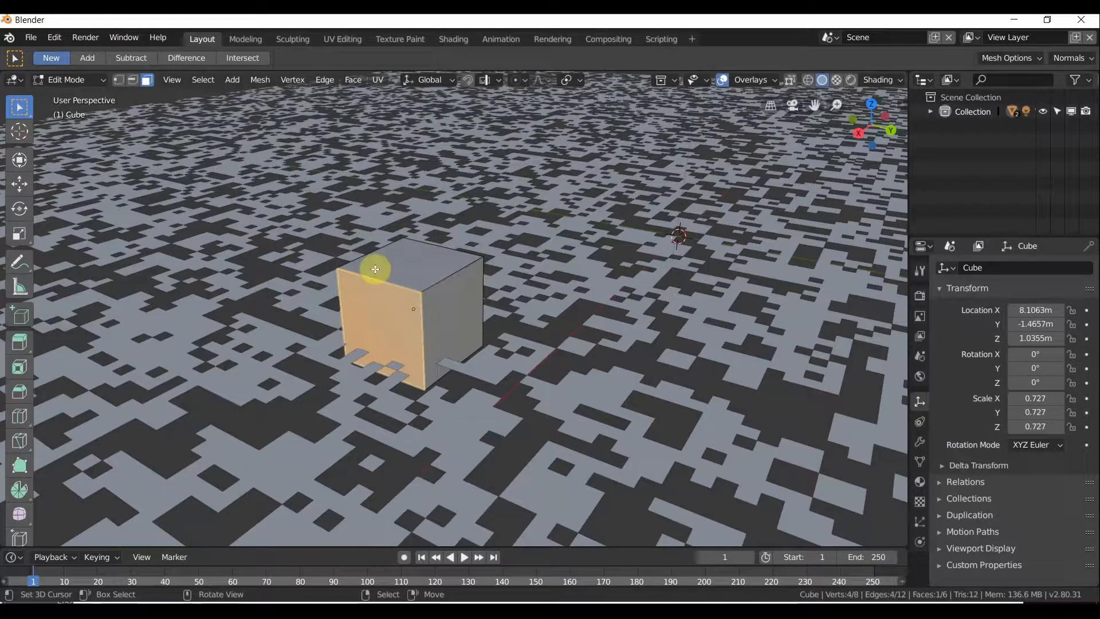
pyautogui.press('Tab')
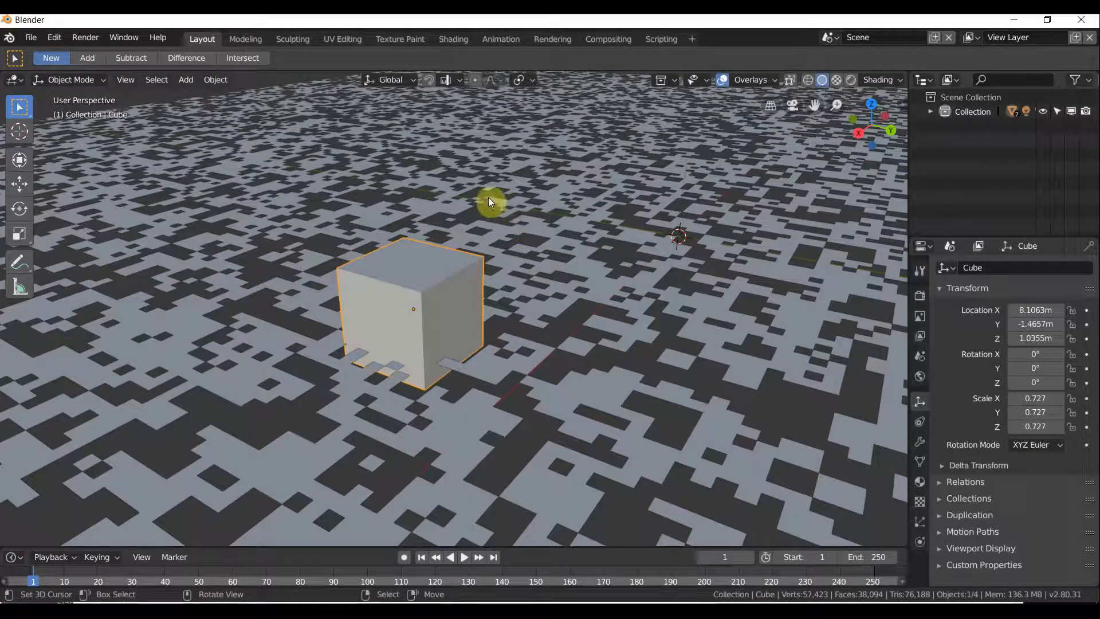
pyautogui.press('Tab')
pyautogui.press('Tab')
# In face selection, extrude the cube's top face upward twice, the second time by about 1.32 m.
pyautogui.moveTo(419, 294); pyautogui.dragTo(480, 279, button='middle')
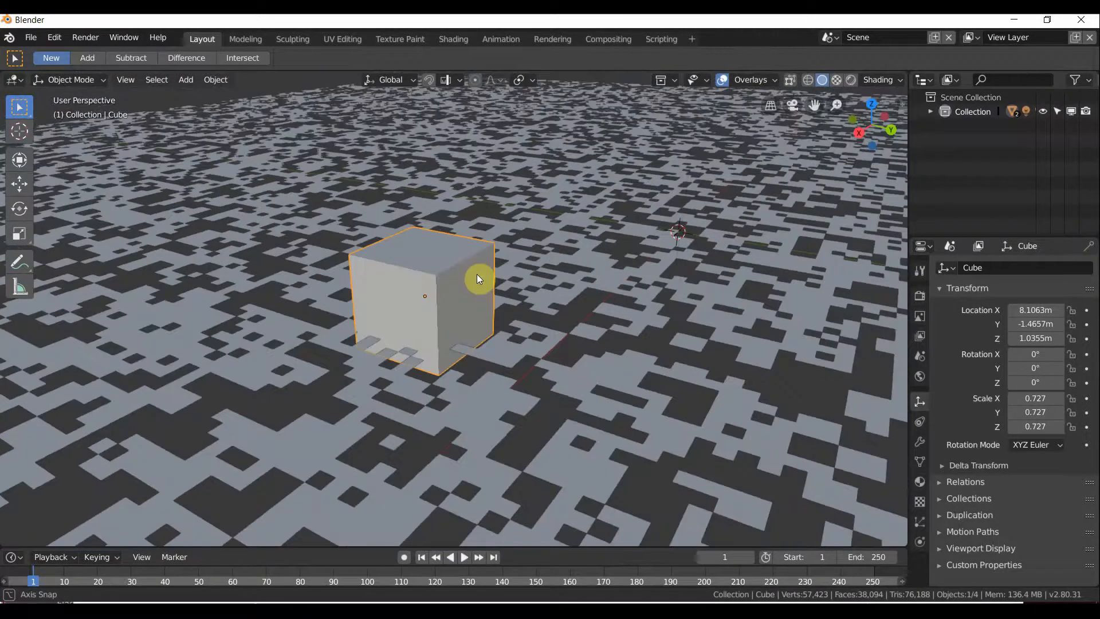
pyautogui.scroll(4, 433, 229)
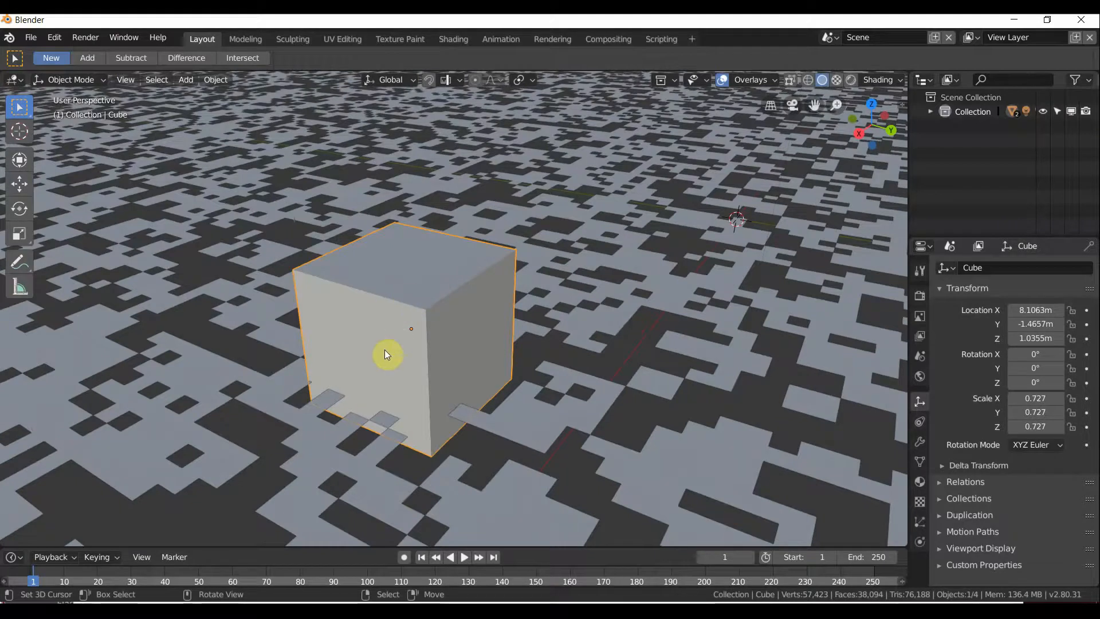
pyautogui.press('Tab')
pyautogui.press('3')
pyautogui.click(372, 305)
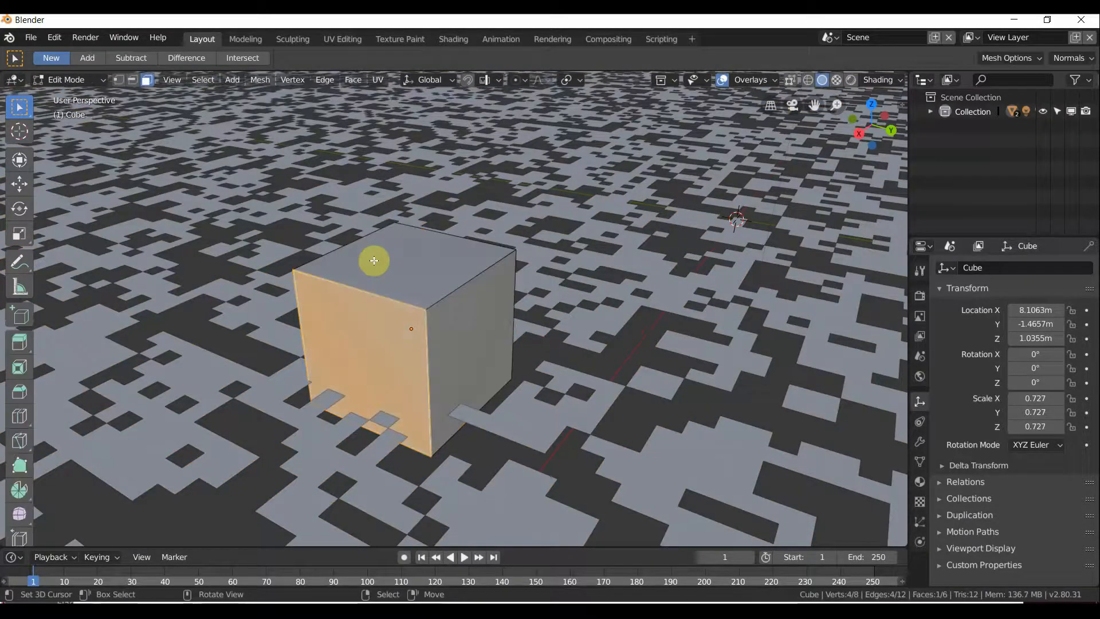
pyautogui.rightClick(374, 260)
pyautogui.scroll(-2, 374, 261)
pyautogui.moveTo(374, 260); pyautogui.dragTo(361, 261, button='middle')
pyautogui.press('e')
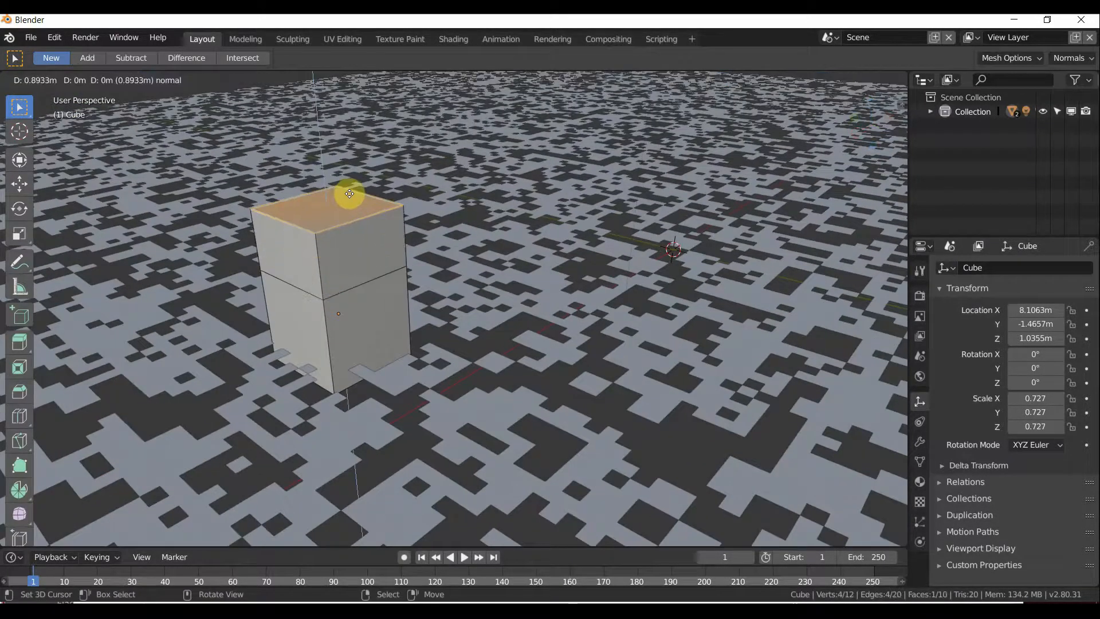
pyautogui.click(349, 178)
pyautogui.moveTo(349, 179); pyautogui.dragTo(338, 216, button='middle')
pyautogui.press('e')
pyautogui.click(323, 139)
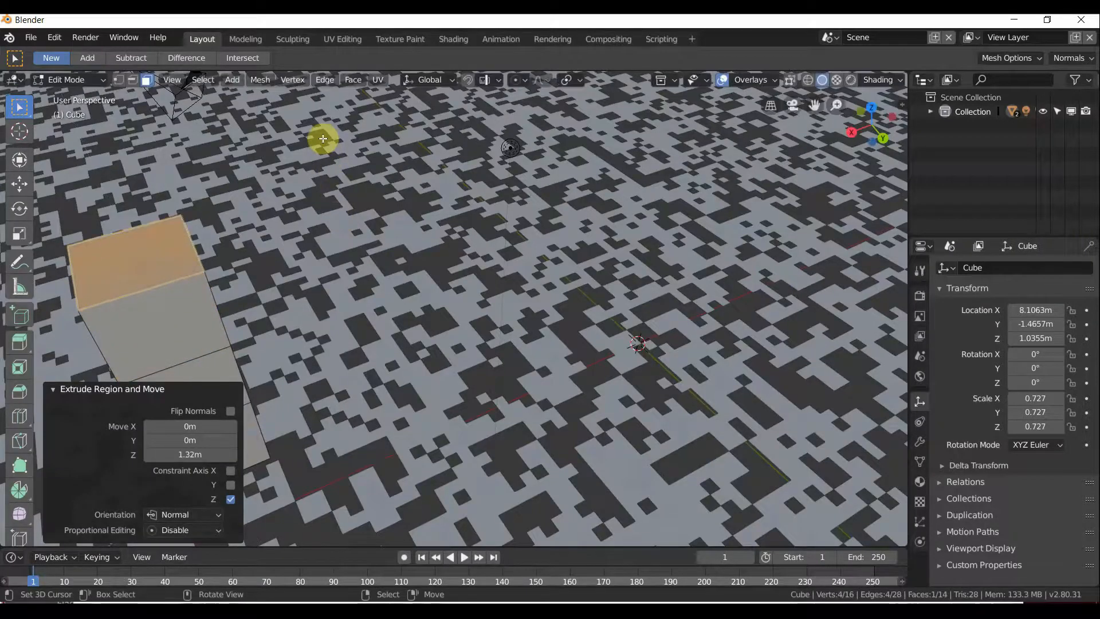
# Extrude two adjacent side faces of the column's middle segment outward, the first by about 0.9 m.
pyautogui.moveTo(323, 139); pyautogui.dragTo(341, 167, button='middle')
pyautogui.click(360, 207)
pyautogui.press('e')
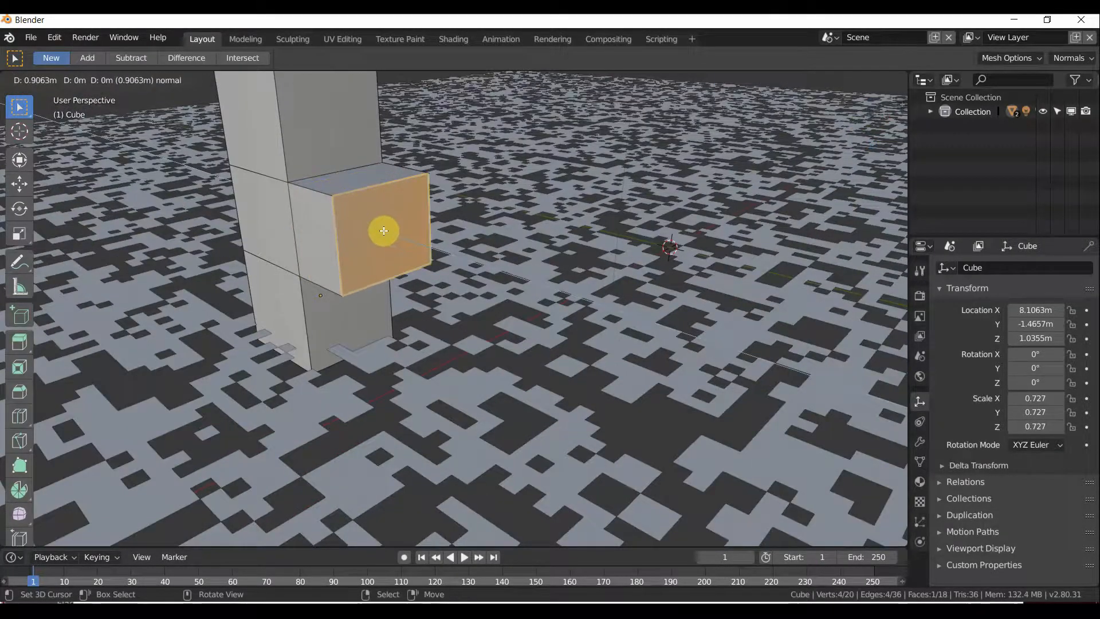
pyautogui.click(384, 231)
pyautogui.moveTo(384, 231); pyautogui.dragTo(404, 243, button='middle')
pyautogui.rightClick(474, 271)
pyautogui.press('e')
pyautogui.click(449, 307)
# Extrude the column's top face upward again by about 0.84 m.
pyautogui.moveTo(449, 307); pyautogui.dragTo(602, 241, button='middle')
pyautogui.rightClick(565, 233)
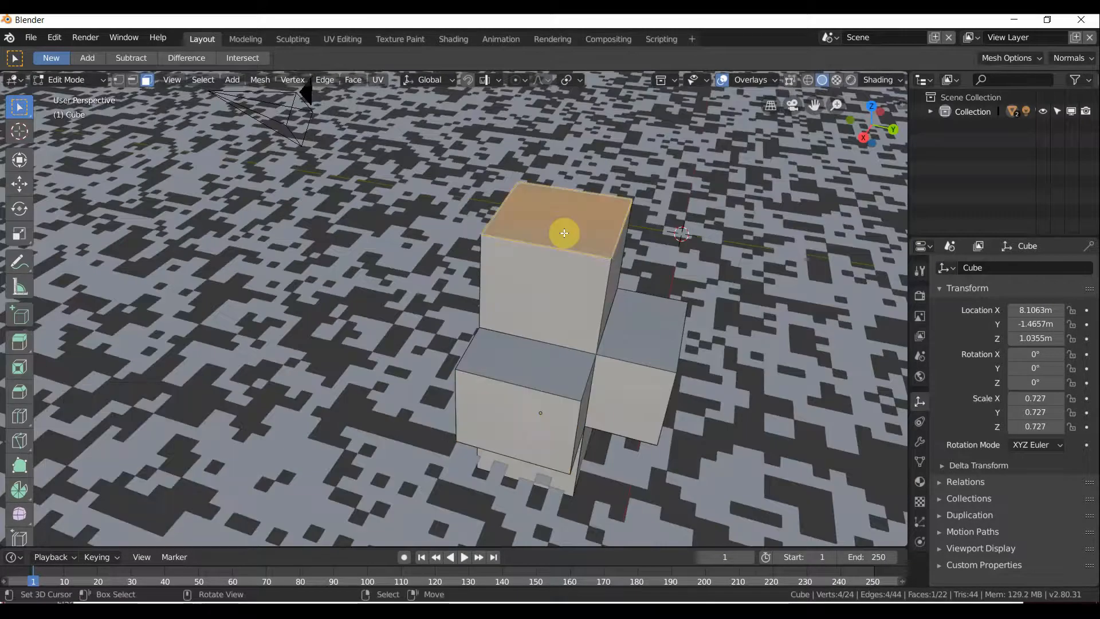
pyautogui.press('e')
pyautogui.click(565, 177)
# Switch to Notepad and look over the scene description in the NEURO note.
pyautogui.moveTo(565, 177); pyautogui.dragTo(539, 556, button='middle')
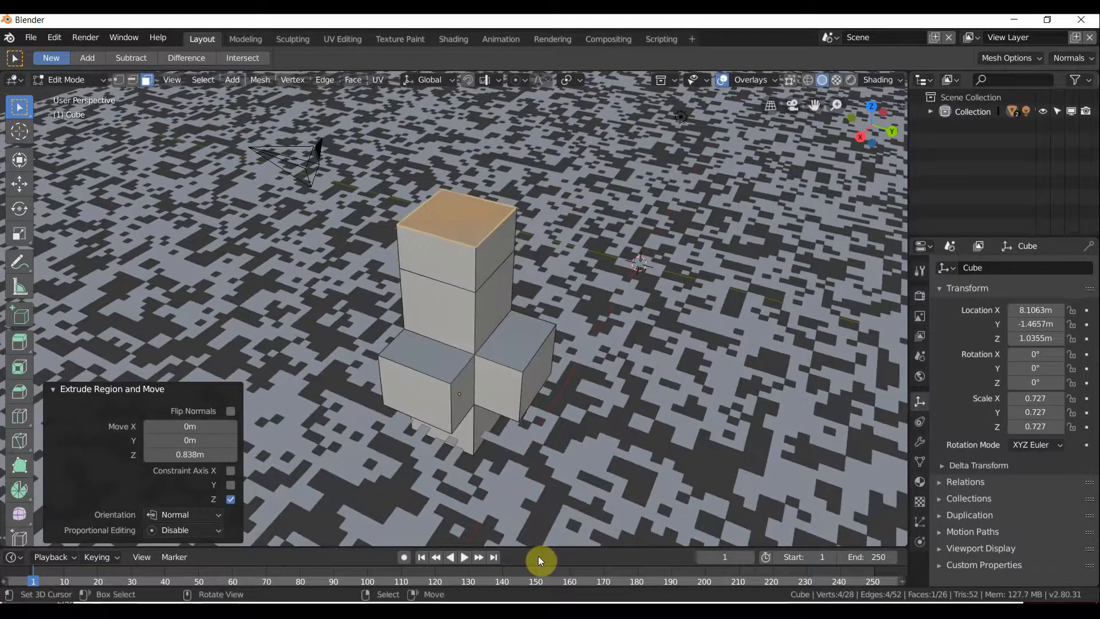
pyautogui.click(533, 602)
pyautogui.moveTo(521, 566); pyautogui.dragTo(431, 525)
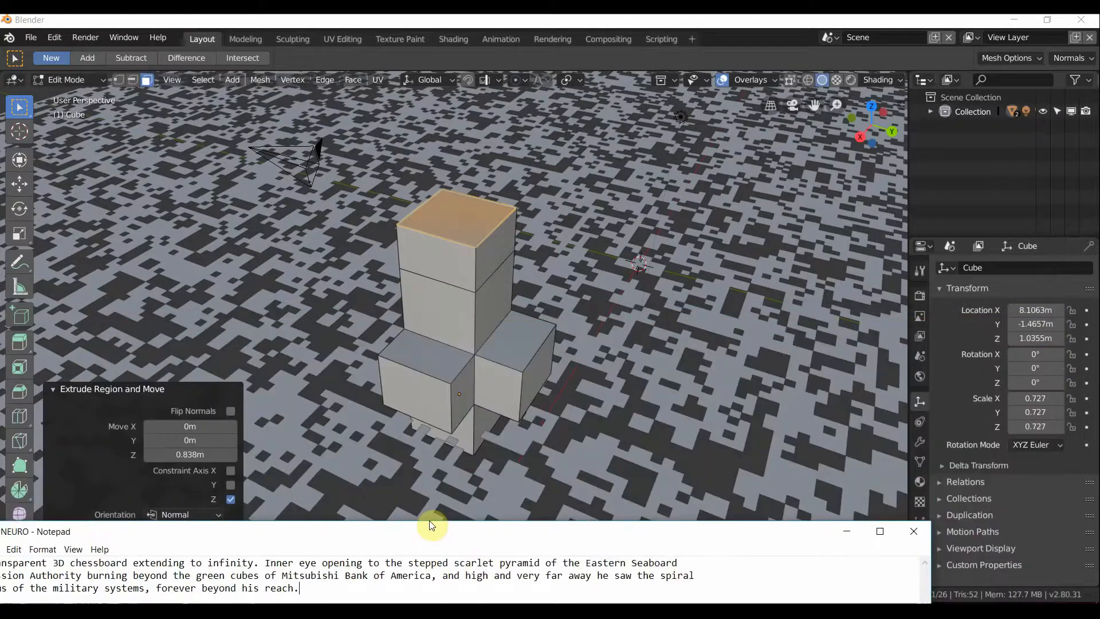
# Switch back to Blender, extrude the column's bottom face down below the plane and return to Object Mode.
pyautogui.moveTo(487, 331); pyautogui.dragTo(422, 169, button='middle')
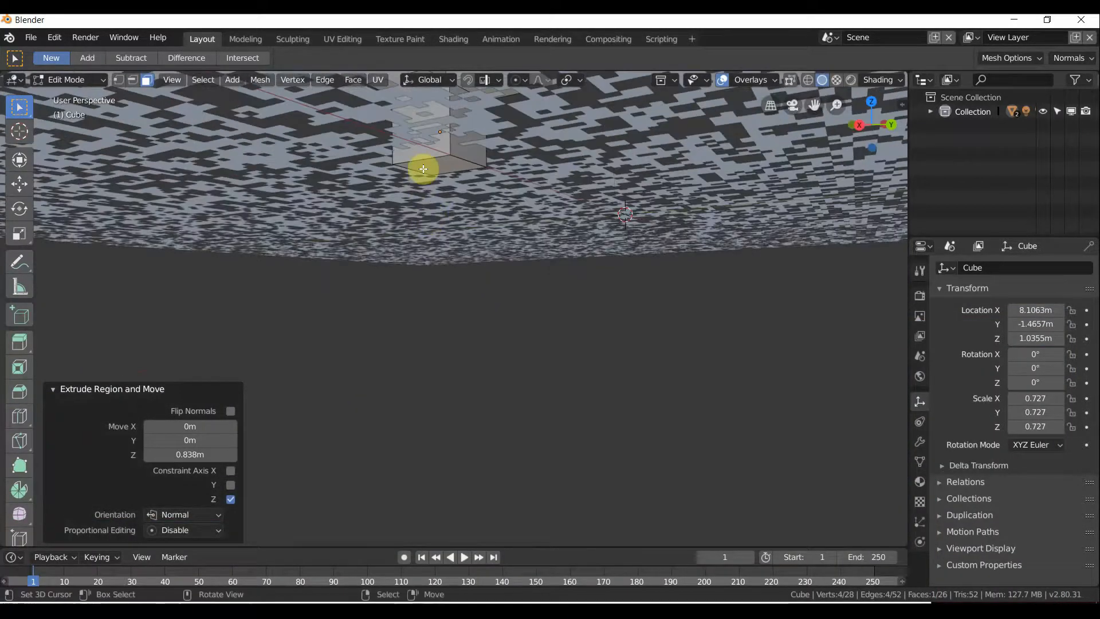
pyautogui.click(427, 172)
pyautogui.press('e')
pyautogui.click(427, 230)
pyautogui.moveTo(427, 230); pyautogui.dragTo(400, 265, button='middle')
pyautogui.press('Tab')
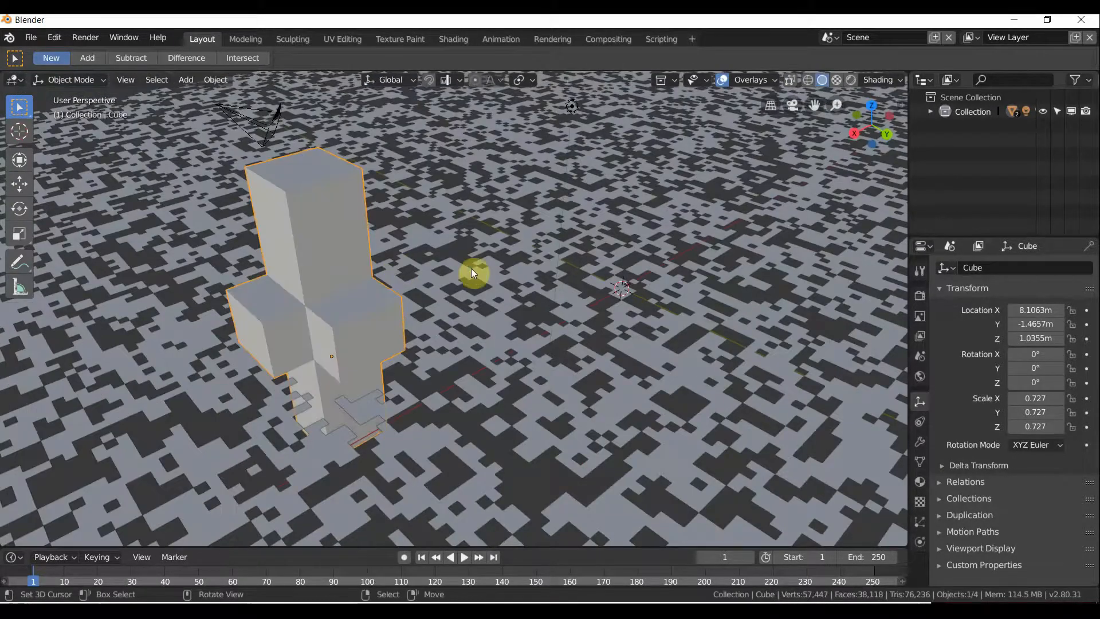
# Extrude one more face of the stacked cube shape in Edit Mode and return to Object Mode.
pyautogui.moveTo(472, 270); pyautogui.dragTo(403, 246, button='middle')
pyautogui.press('Tab')
pyautogui.click(291, 226)
pyautogui.press('e')
pyautogui.click(294, 227)
pyautogui.press('Tab')
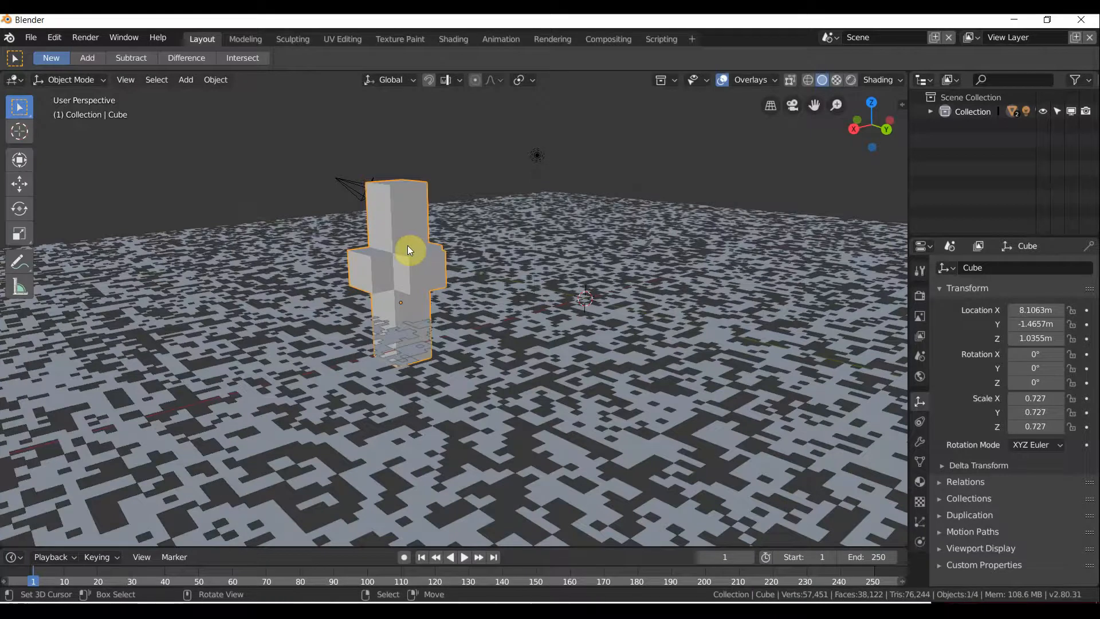
# Duplicate the stacked cube shape and move the copy 6.3 m along Y.
pyautogui.hotkey('shift', 'd')
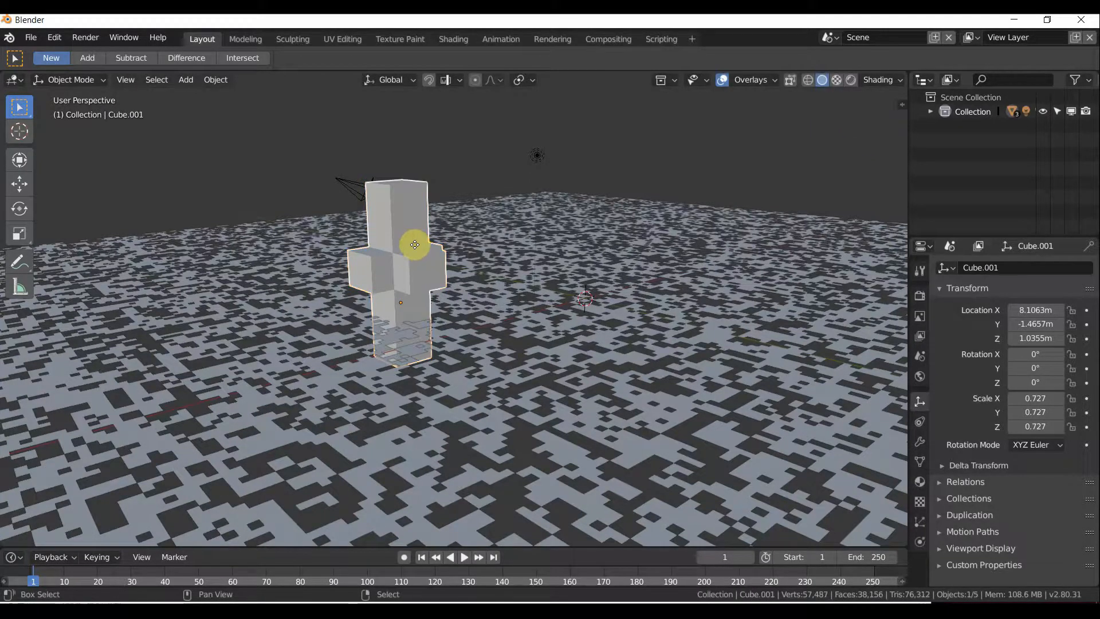
pyautogui.rightClick(470, 240)
pyautogui.press('g')
pyautogui.press('y')
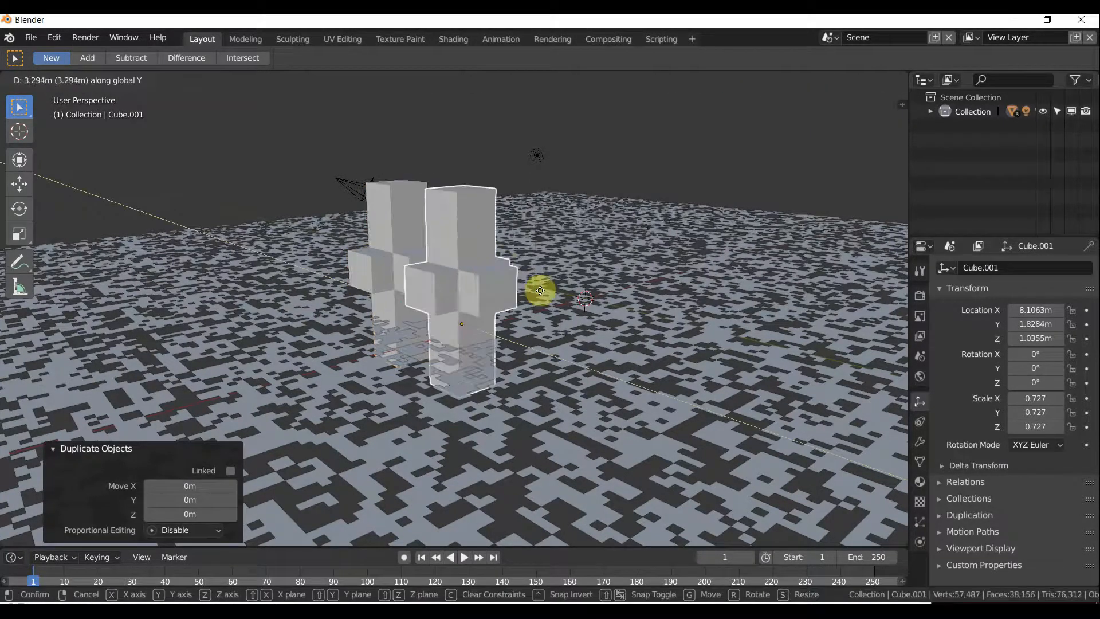
pyautogui.click(596, 322)
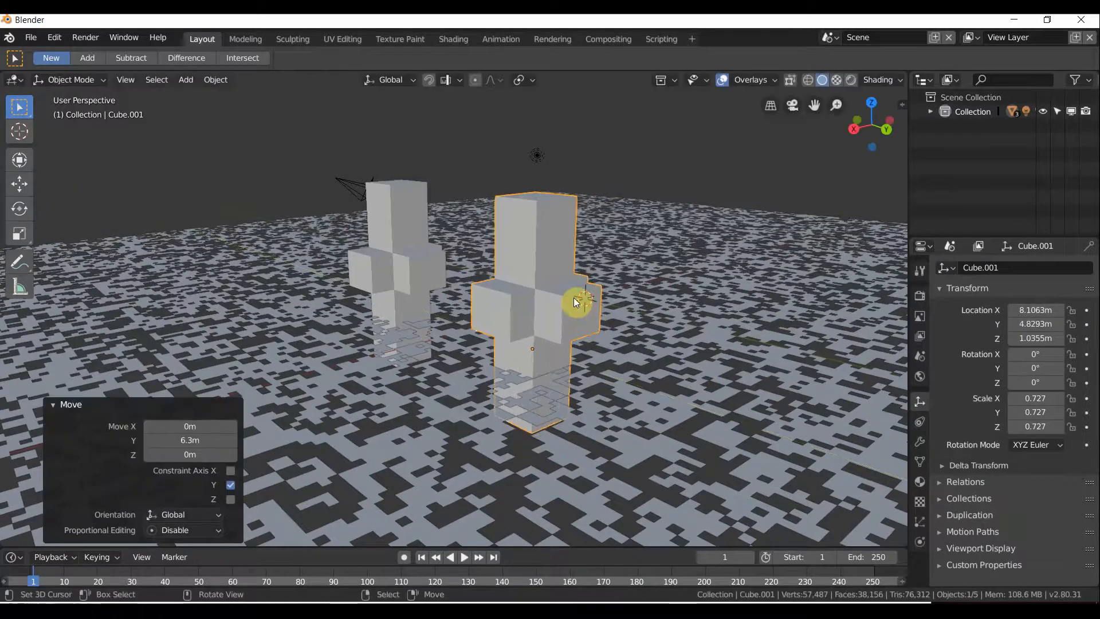
# Select the duplicate, enter Edit Mode and extrude the side face of its uppermost segment.
pyautogui.moveTo(575, 305); pyautogui.dragTo(533, 290, button='middle')
pyautogui.scroll(1, 594, 264)
pyautogui.moveTo(593, 264)
pyautogui.mouseDown(button='middle')
pyautogui.moveTo(541, 271)
pyautogui.moveTo(671, 260)
pyautogui.moveTo(497, 274)
pyautogui.moveTo(587, 269)
pyautogui.moveTo(561, 252)
pyautogui.moveTo(594, 245)
pyautogui.mouseUp(button='middle')
pyautogui.click(629, 251)
pyautogui.click(623, 242)
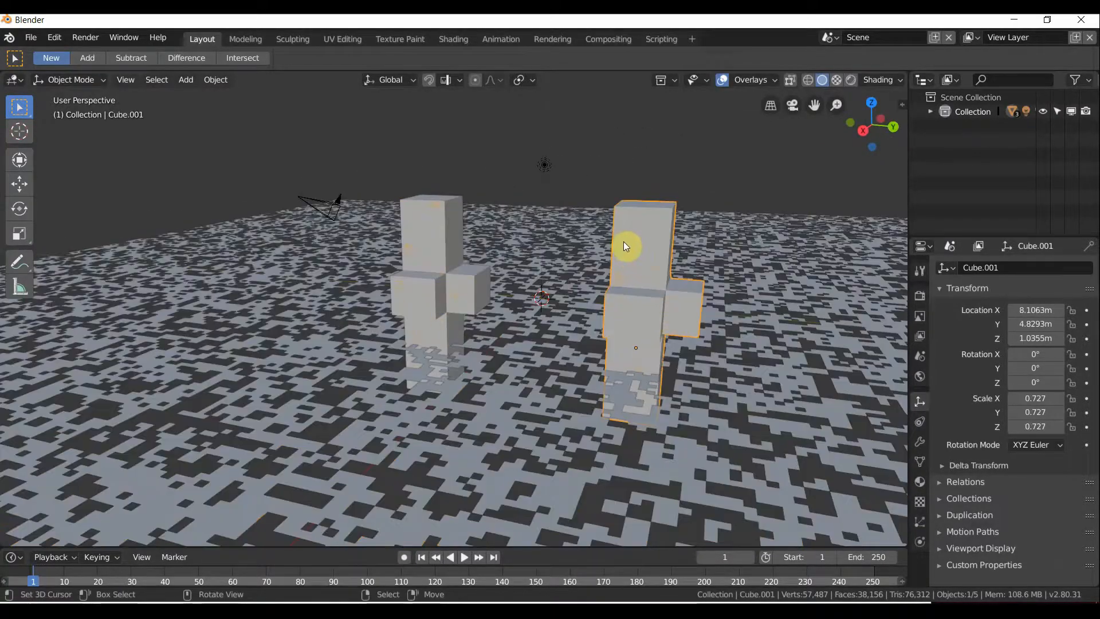
pyautogui.press('Tab')
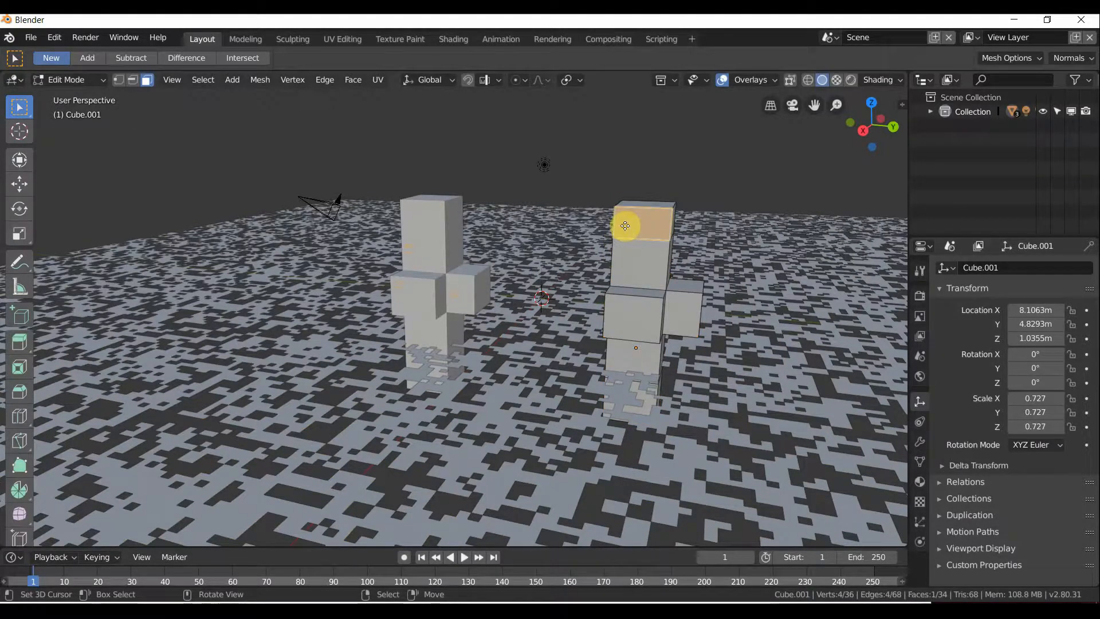
pyautogui.press('e')
pyautogui.click(621, 233)
# Extrude another face of the duplicate along its normal by about 0.6 m.
pyautogui.moveTo(621, 233); pyautogui.dragTo(521, 189, button='middle')
pyautogui.click(499, 232)
pyautogui.press('e')
pyautogui.click(503, 221)
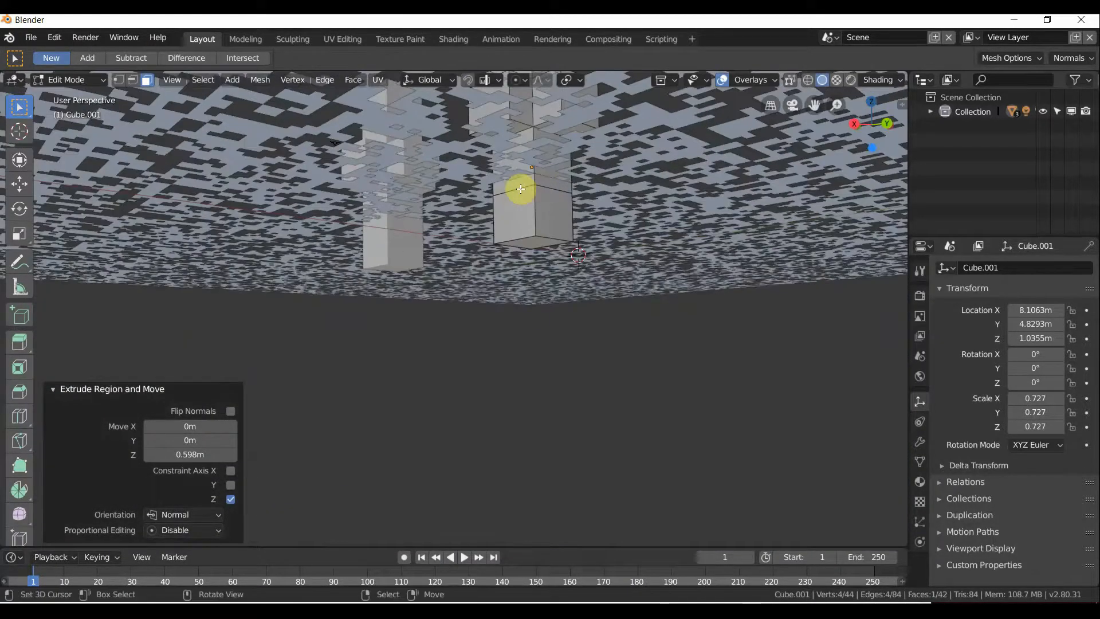
# Extrude two more faces of the duplicated stack, the first by about 0.57 m, and return to Object Mode.
pyautogui.press('e')
pyautogui.moveTo(472, 246); pyautogui.dragTo(467, 265, button='middle')
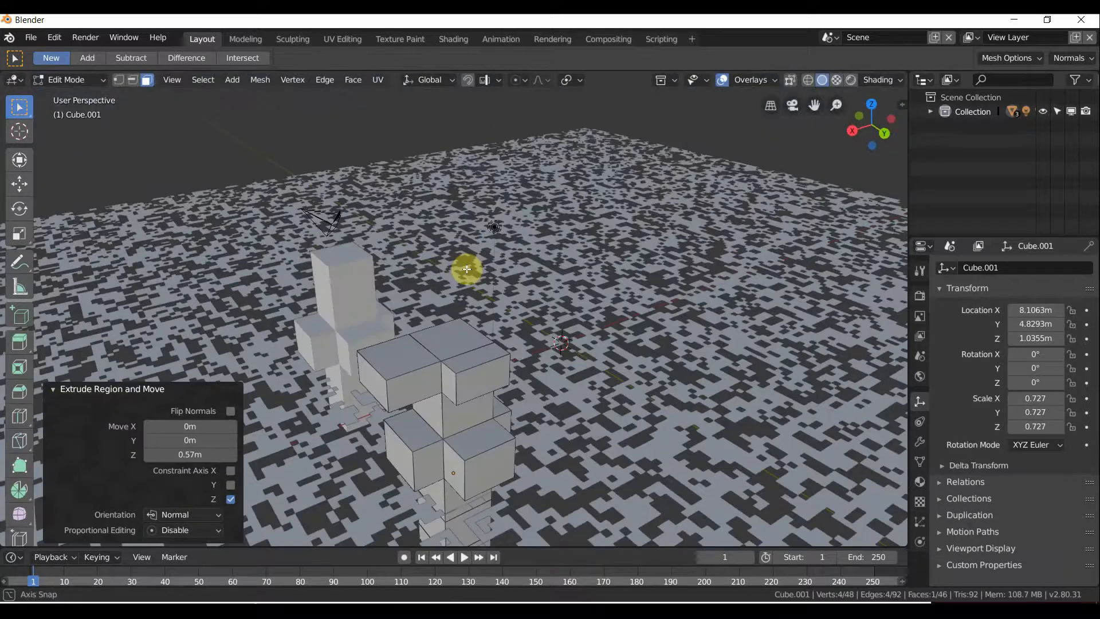
pyautogui.press('e')
pyautogui.click(436, 338)
pyautogui.moveTo(436, 337); pyautogui.dragTo(504, 266, button='middle')
pyautogui.press('Tab')
# Enter Edit Mode on the original cube stack and extrude a side face of its upper column.
pyautogui.click(392, 251)
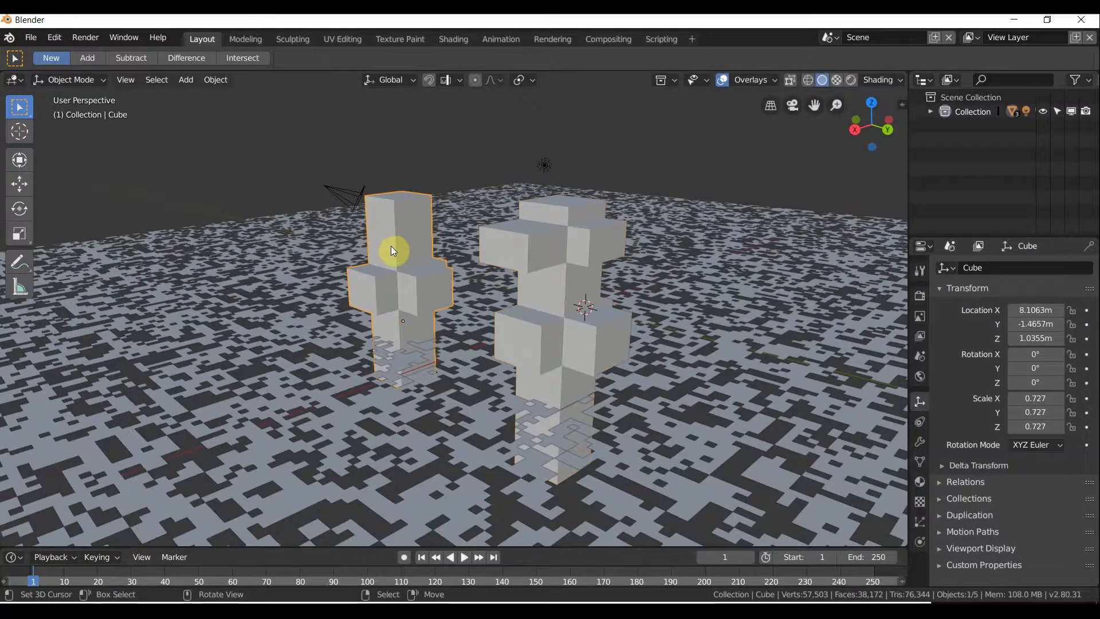
pyautogui.press('Tab')
pyautogui.moveTo(386, 241); pyautogui.dragTo(570, 234, button='middle')
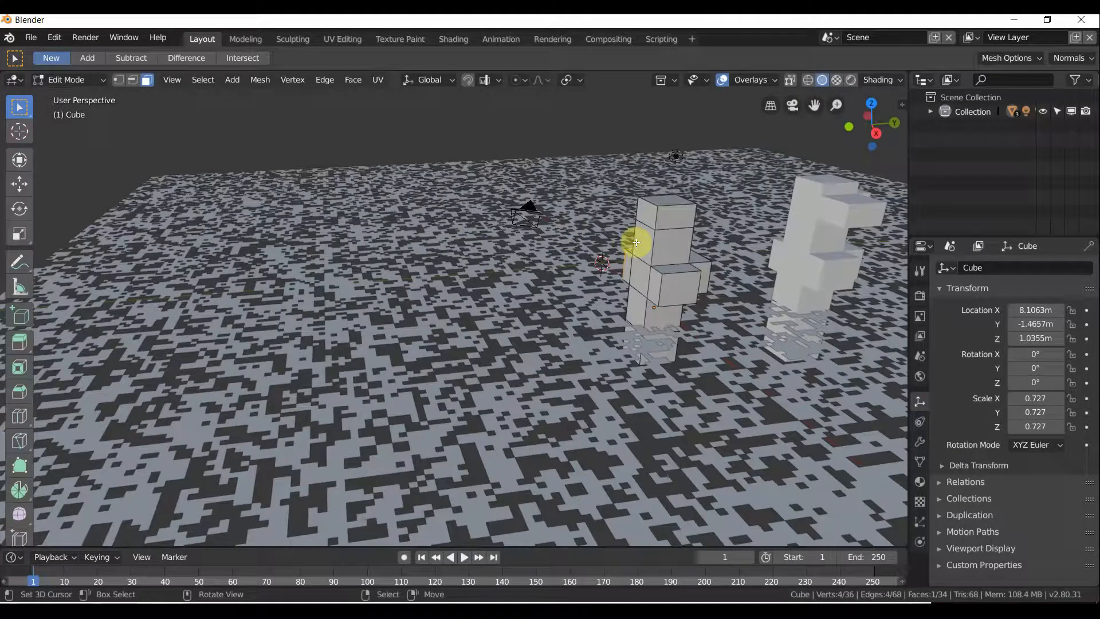
pyautogui.press('e')
pyautogui.click(606, 275)
# Extrude the original stack's top face upward and one more of its faces, and return to Object Mode.
pyautogui.moveTo(606, 275); pyautogui.dragTo(442, 233, button='middle')
pyautogui.click(409, 220)
pyautogui.press('e')
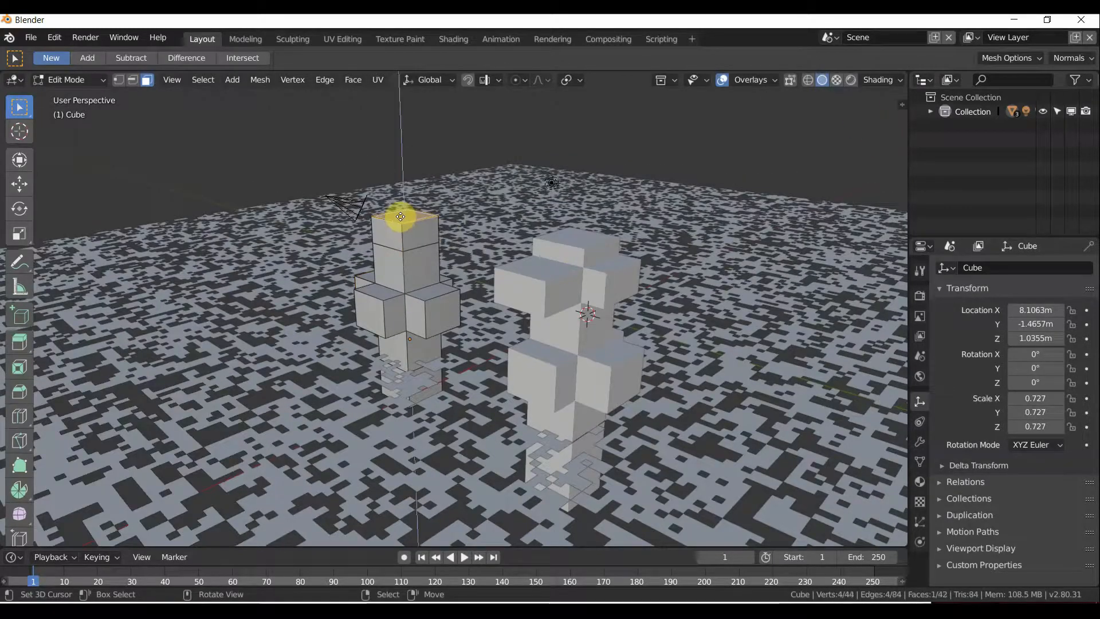
pyautogui.click(400, 204)
pyautogui.moveTo(400, 203); pyautogui.dragTo(496, 276, button='middle')
pyautogui.press('e')
pyautogui.click(450, 217)
pyautogui.press('Tab')
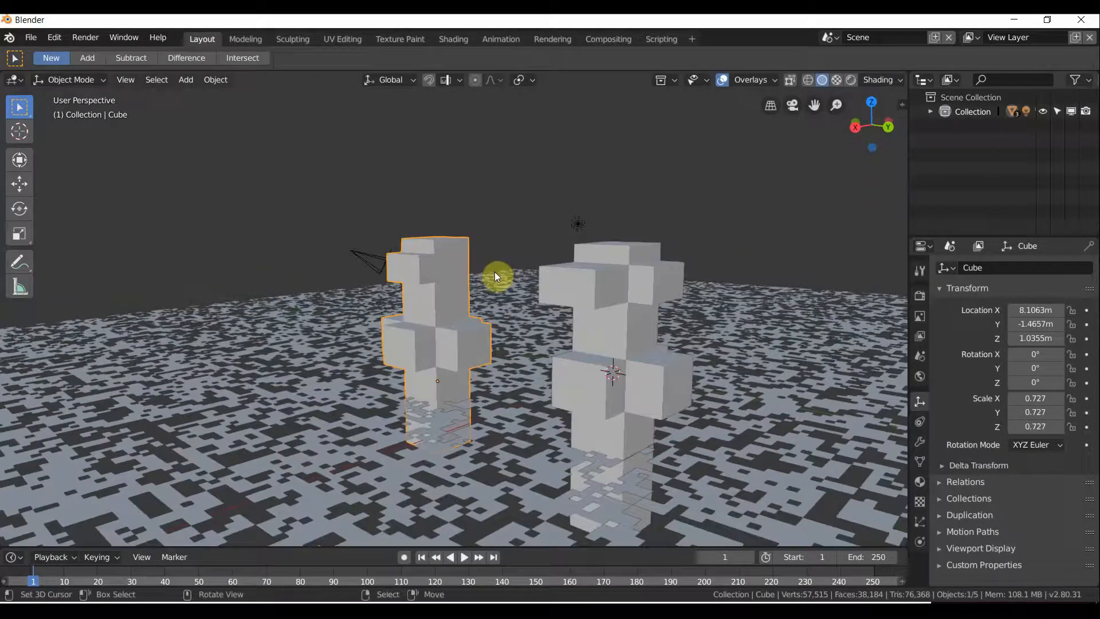
# Switch to the NEURO notes in Notepad and read the description of the stepped scarlet pyramid.
pyautogui.click(387, 605)
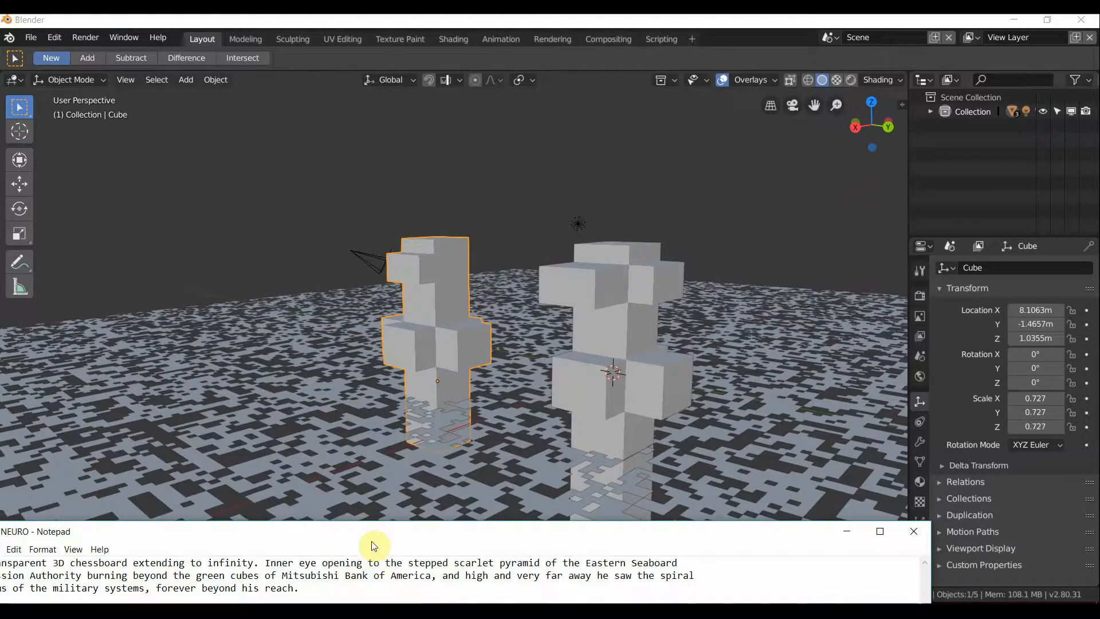
pyautogui.moveTo(370, 533); pyautogui.dragTo(566, 217)
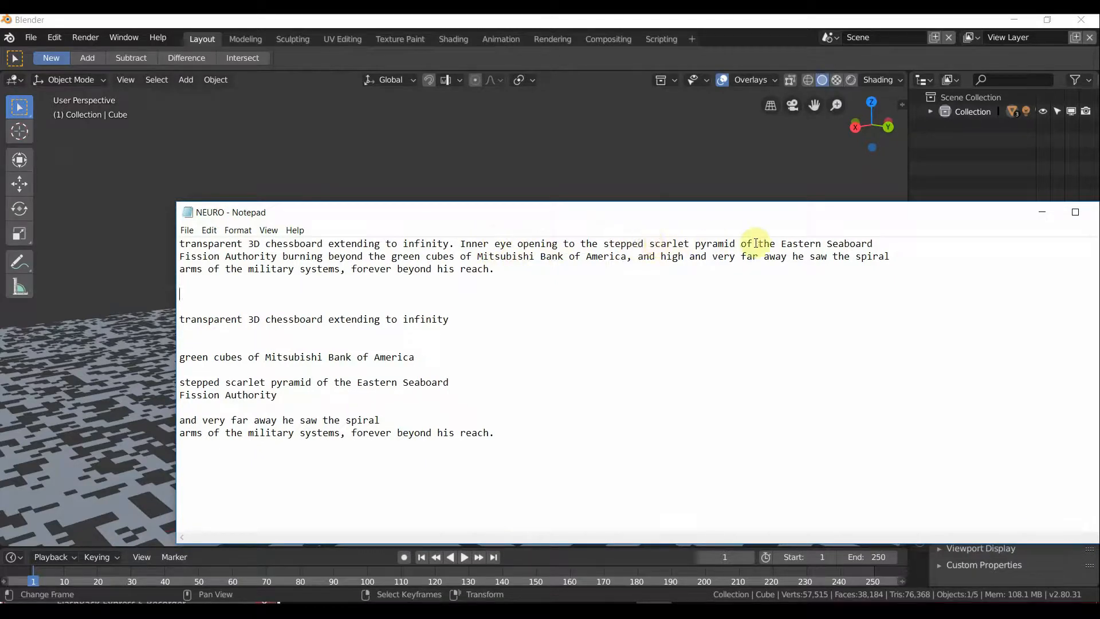
pyautogui.moveTo(783, 245)
pyautogui.mouseDown()
pyautogui.moveTo(417, 243)
pyautogui.moveTo(319, 270)
pyautogui.moveTo(389, 252)
pyautogui.moveTo(451, 254)
pyautogui.mouseUp()
pyautogui.moveTo(424, 218); pyautogui.dragTo(235, 512)
# Back in Blender, add a cube on the plane well behind the cube stacks and scale it up about sixfold.
pyautogui.moveTo(428, 290); pyautogui.dragTo(440, 176, button='middle')
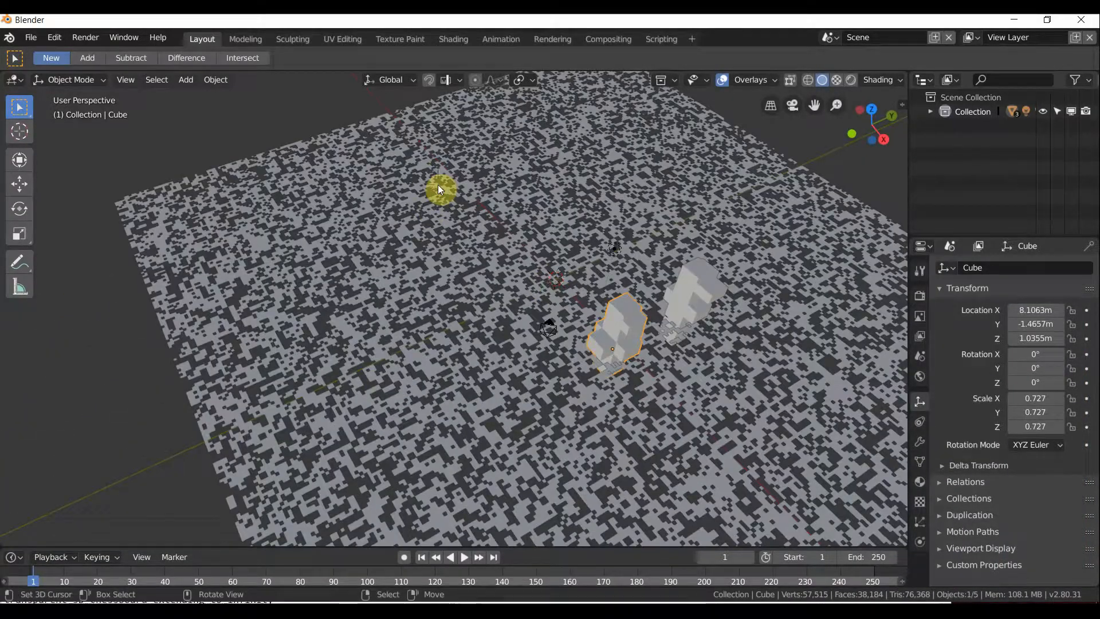
pyautogui.hotkey('shift', 'a')
pyautogui.moveTo(438, 187)
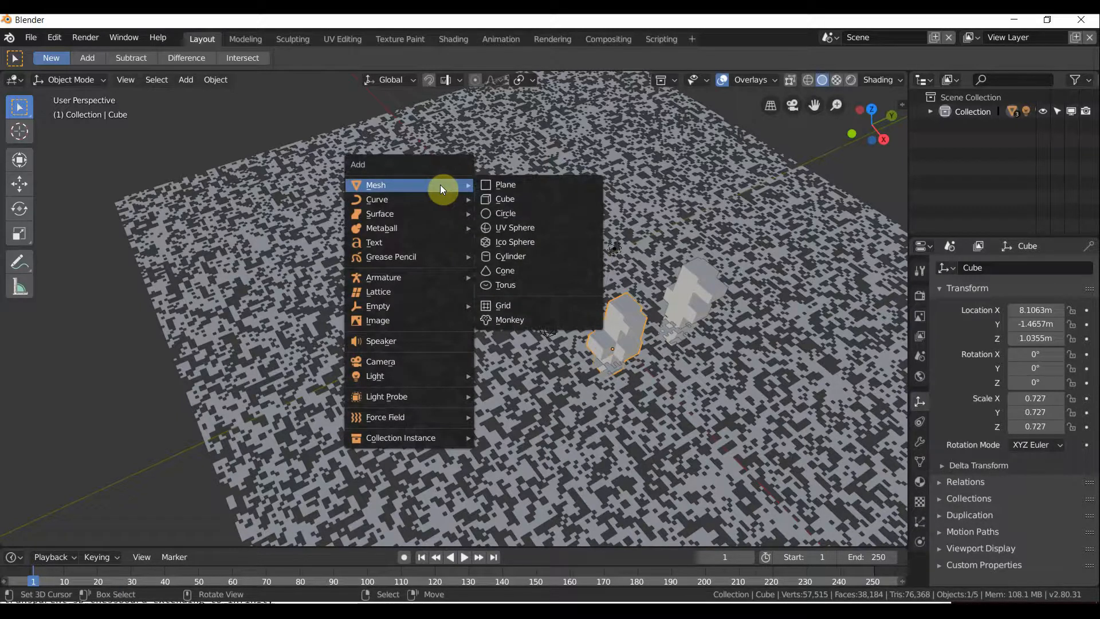
pyautogui.click(491, 200)
pyautogui.press('s')
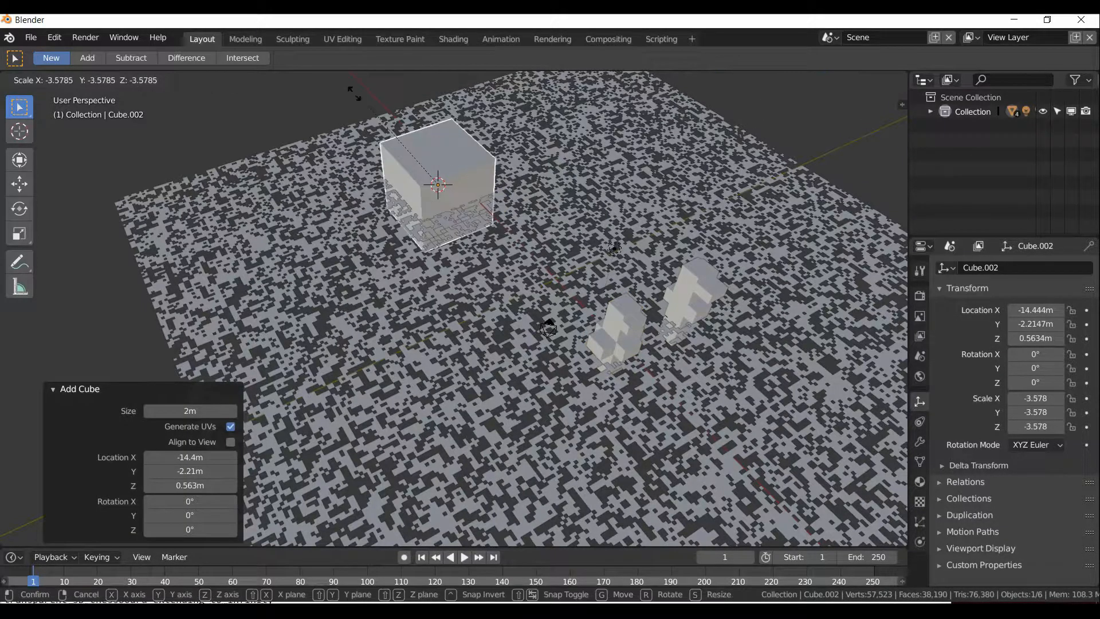
pyautogui.click(370, 543)
# In Edit Mode, scale the large cube's top face by about 0.249 and lower it 4.1 m along Z to form a pyramid.
pyautogui.press('Tab')
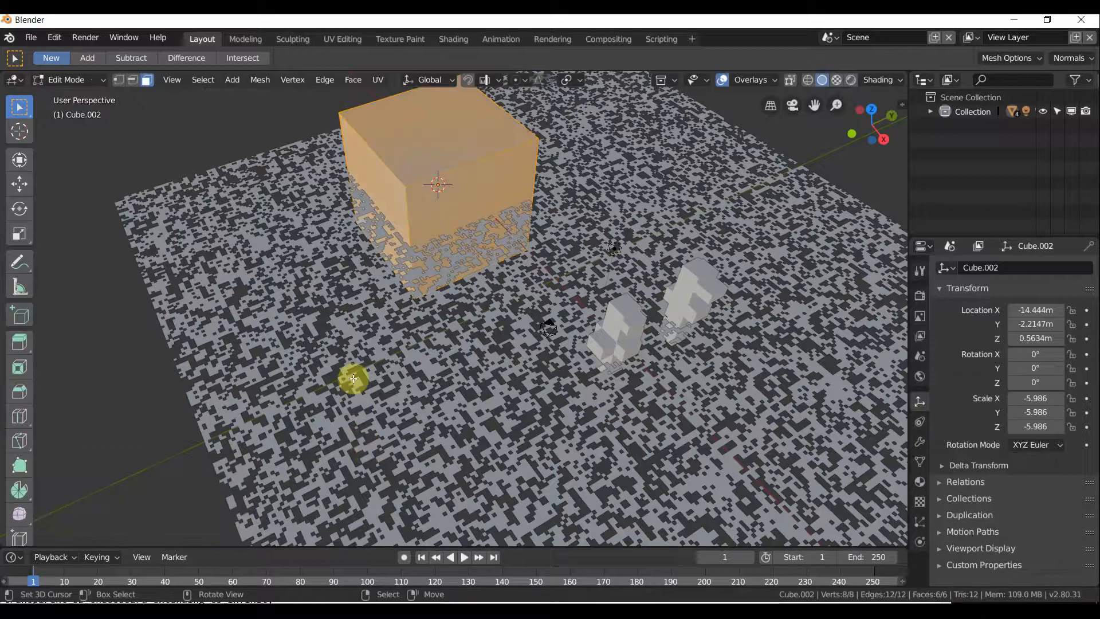
pyautogui.moveTo(408, 125); pyautogui.dragTo(393, 135, button='right')
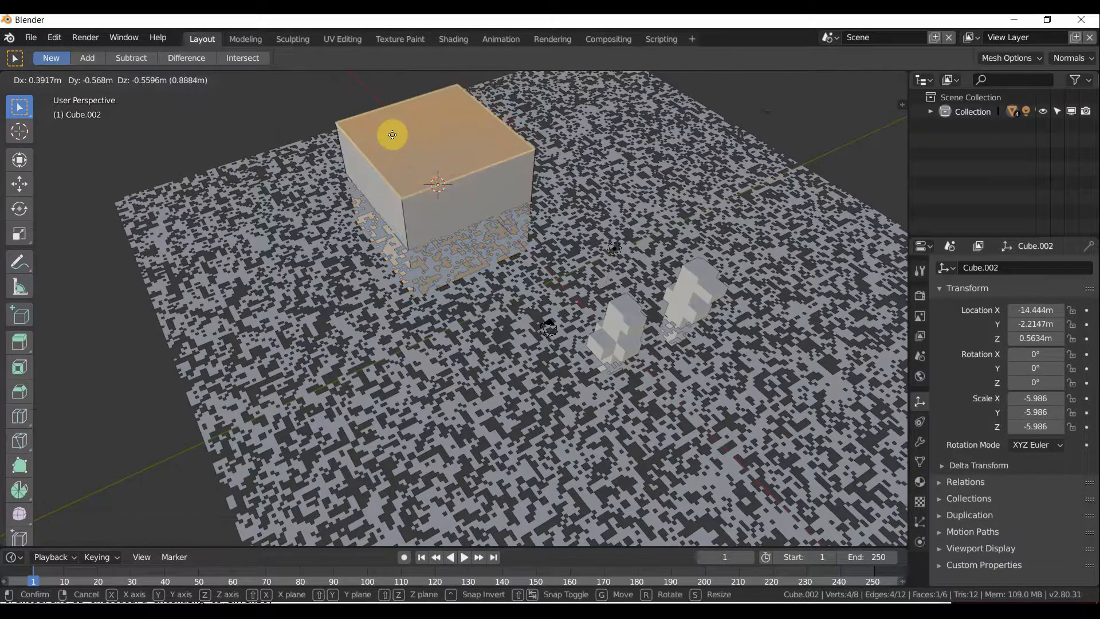
pyautogui.rightClick(393, 135)
pyautogui.press('s')
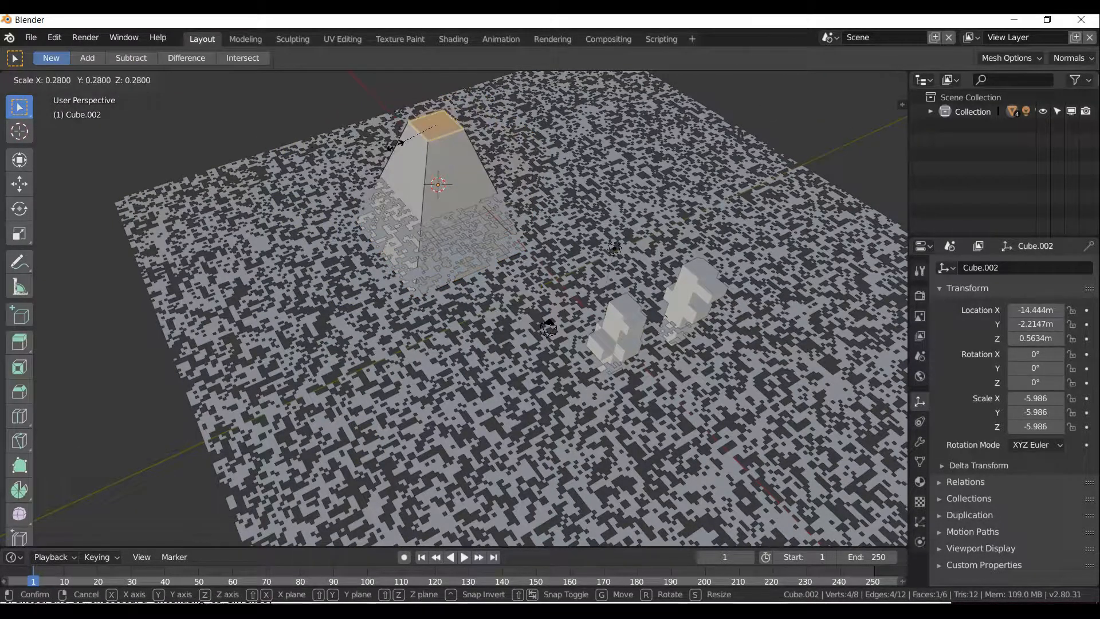
pyautogui.click(401, 146)
pyautogui.press('g')
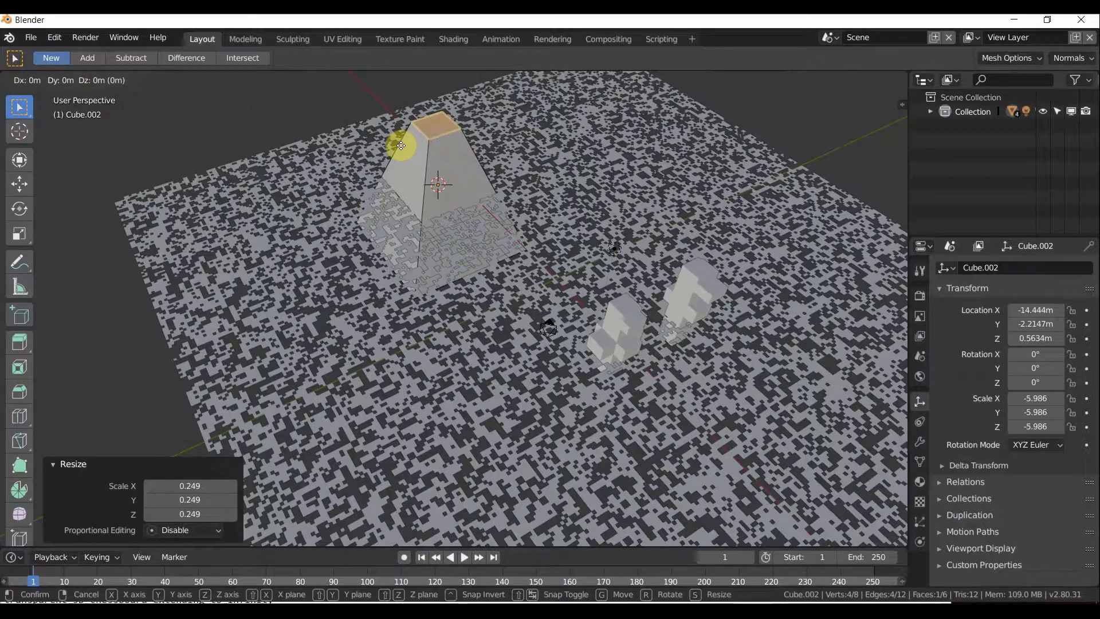
pyautogui.press('z')
pyautogui.click(403, 187)
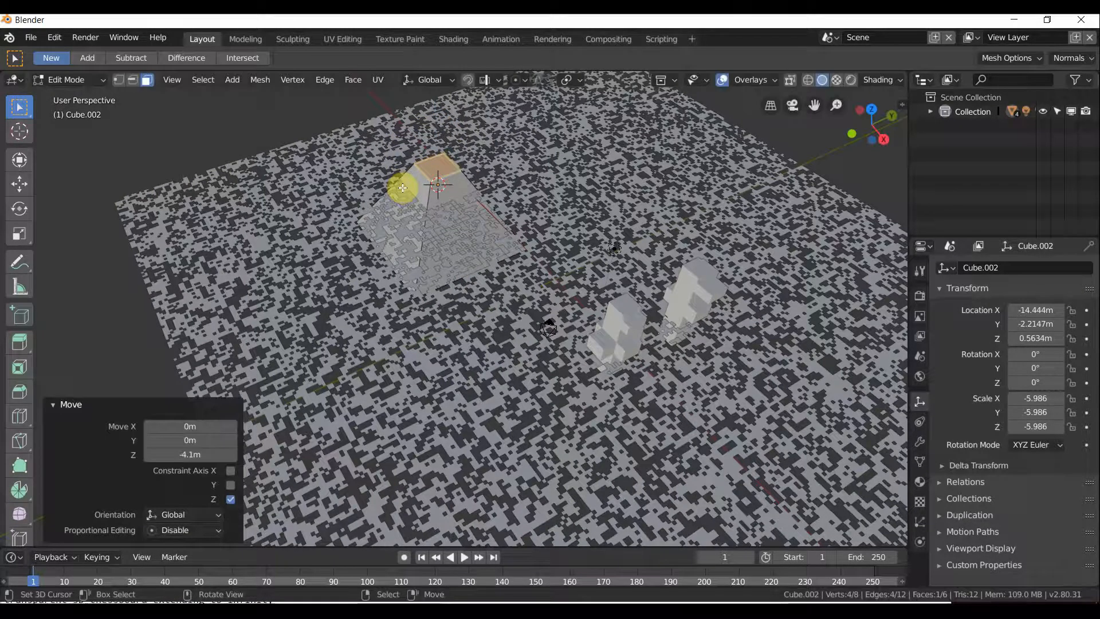
# In Object Mode, raise the pyramid along Z to 6.8384 m and scale it up by 1.195.
pyautogui.press('Tab')
pyautogui.press('g')
pyautogui.press('z')
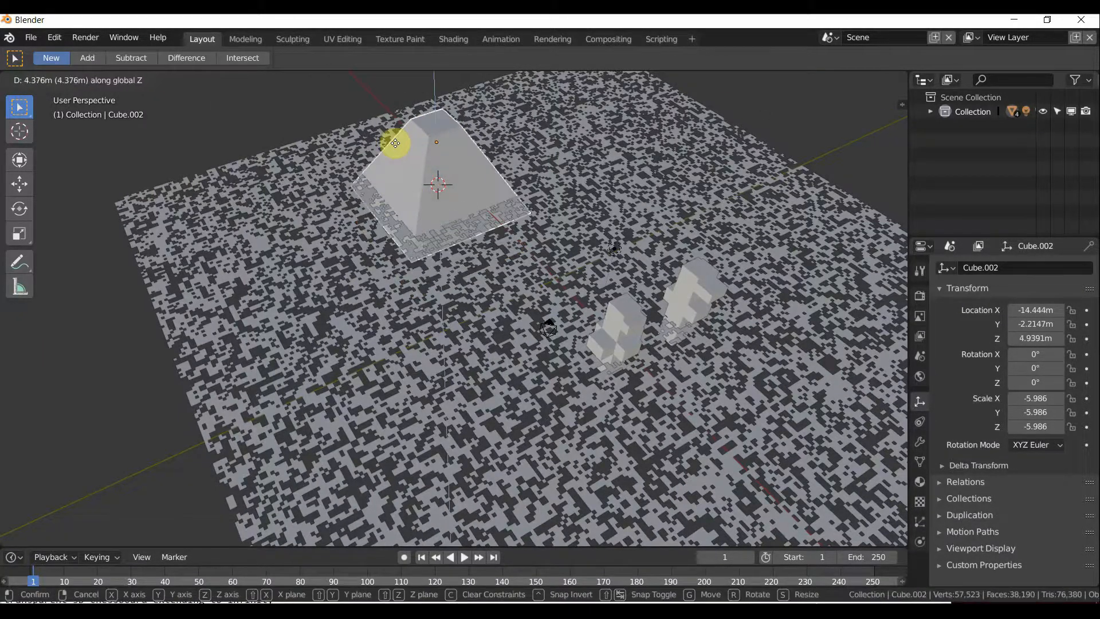
pyautogui.click(336, 139)
pyautogui.press('s')
pyautogui.click(315, 148)
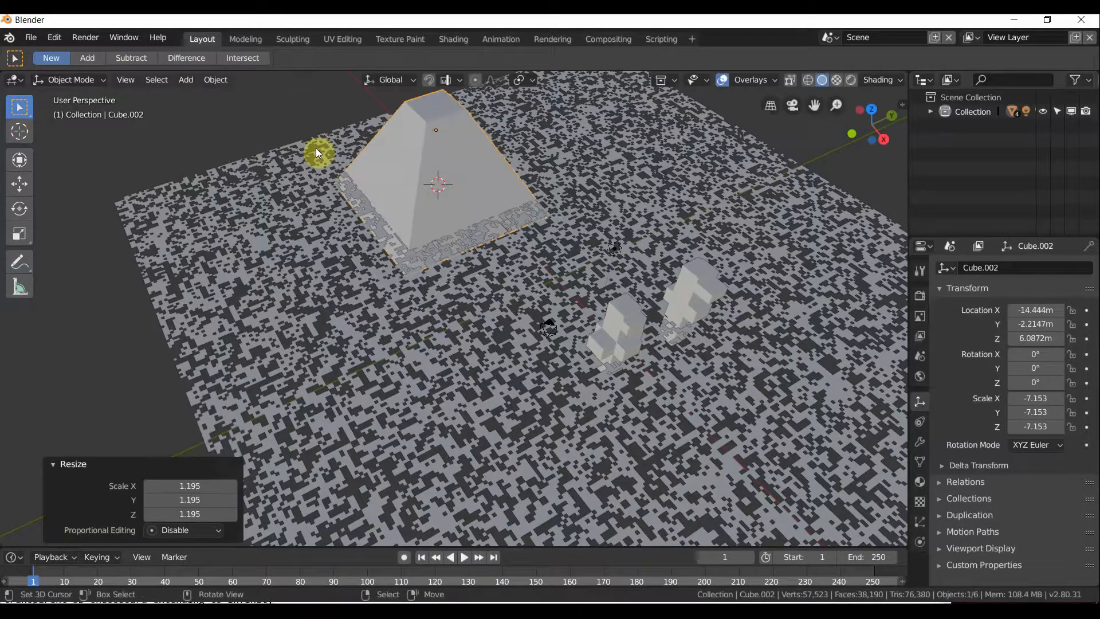
pyautogui.moveTo(315, 148); pyautogui.dragTo(707, 268, button='middle')
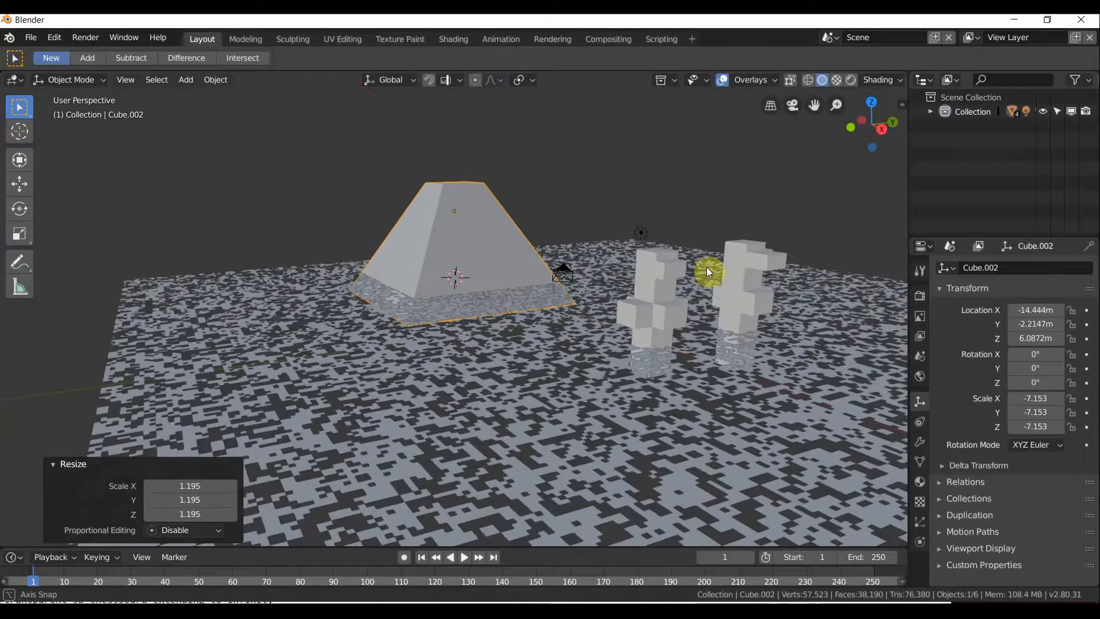
pyautogui.press('g')
pyautogui.press('z')
pyautogui.click(558, 253)
# Select both cube stacks and move them 13.1 m along X, away from the pyramid.
pyautogui.moveTo(559, 253); pyautogui.dragTo(611, 314, button='middle')
pyautogui.keyDown('shift'); pyautogui.click(585, 289); pyautogui.keyUp('shift')
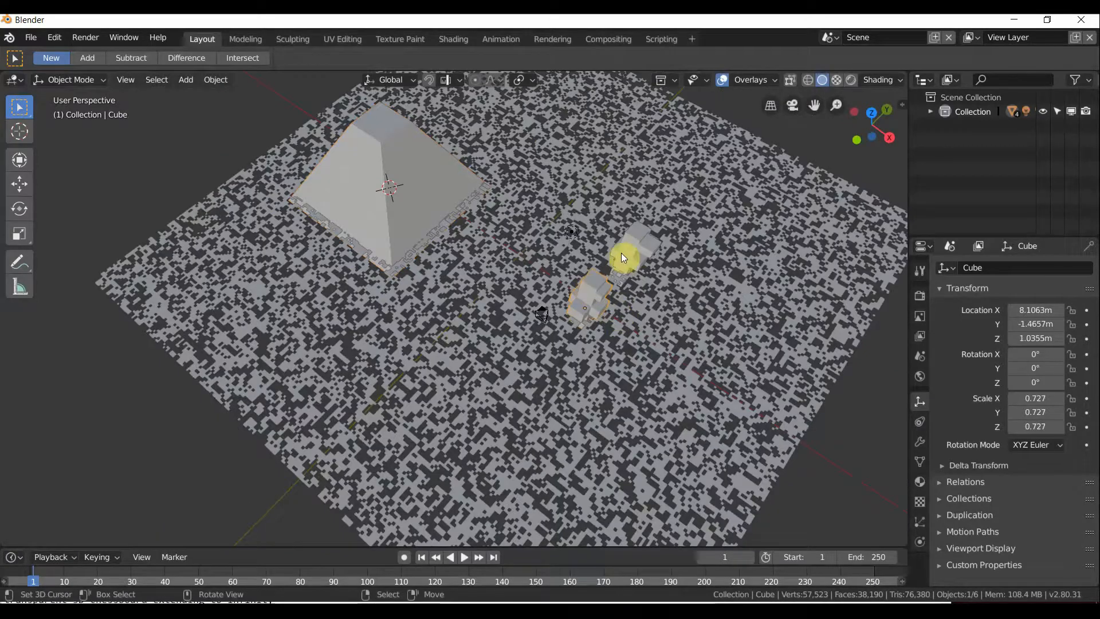
pyautogui.click(632, 246)
pyautogui.keyDown('shift'); pyautogui.click(598, 282); pyautogui.keyUp('shift')
pyautogui.press('g')
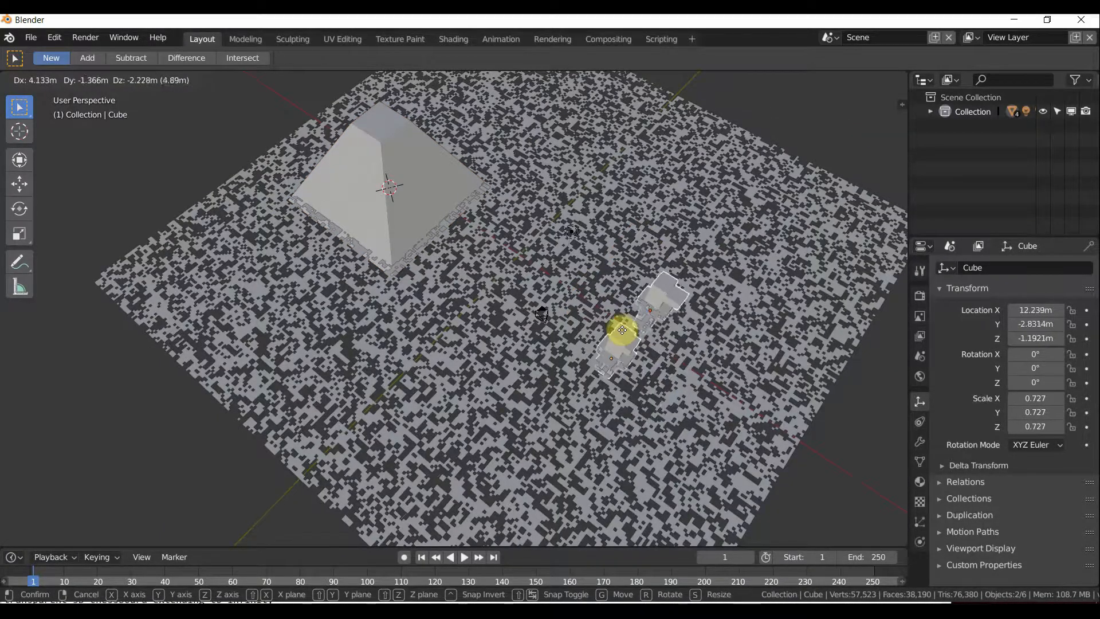
pyautogui.press('y')
pyautogui.press('x')
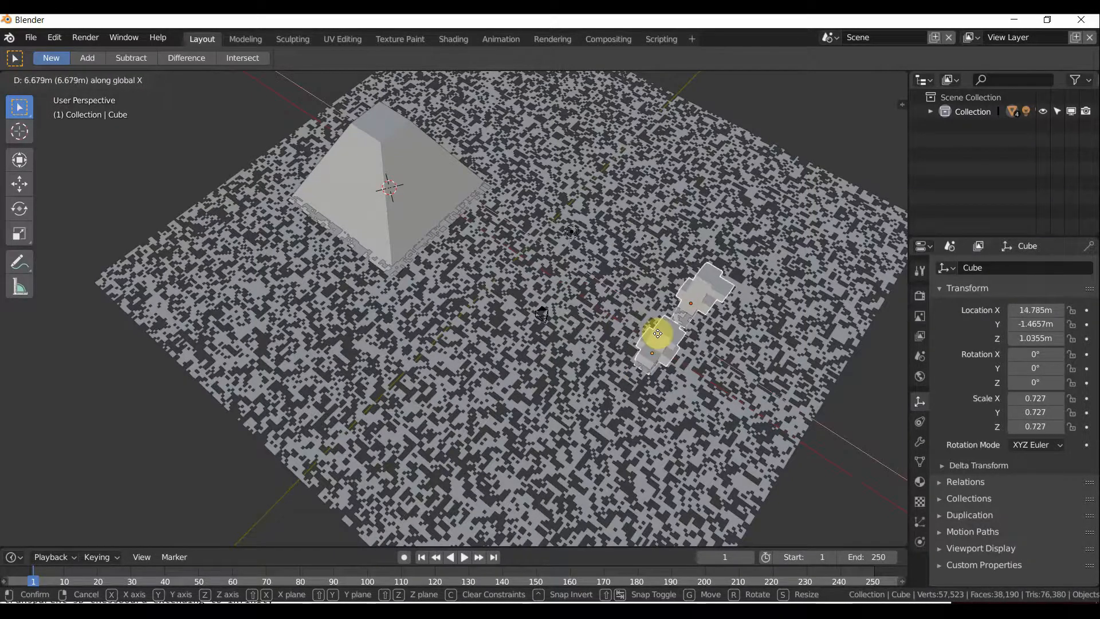
pyautogui.click(729, 352)
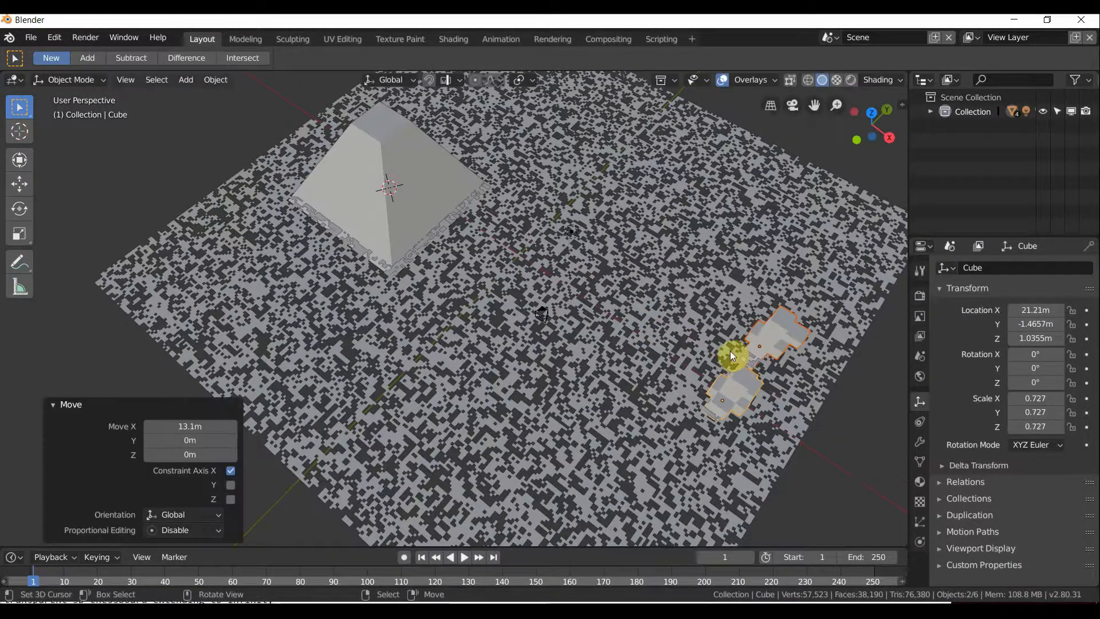
# Move both cube stacks partway back along X, placing the original stack at X 17.575 m.
pyautogui.moveTo(730, 350); pyautogui.dragTo(692, 315, button='middle')
pyautogui.press('g')
pyautogui.press('x')
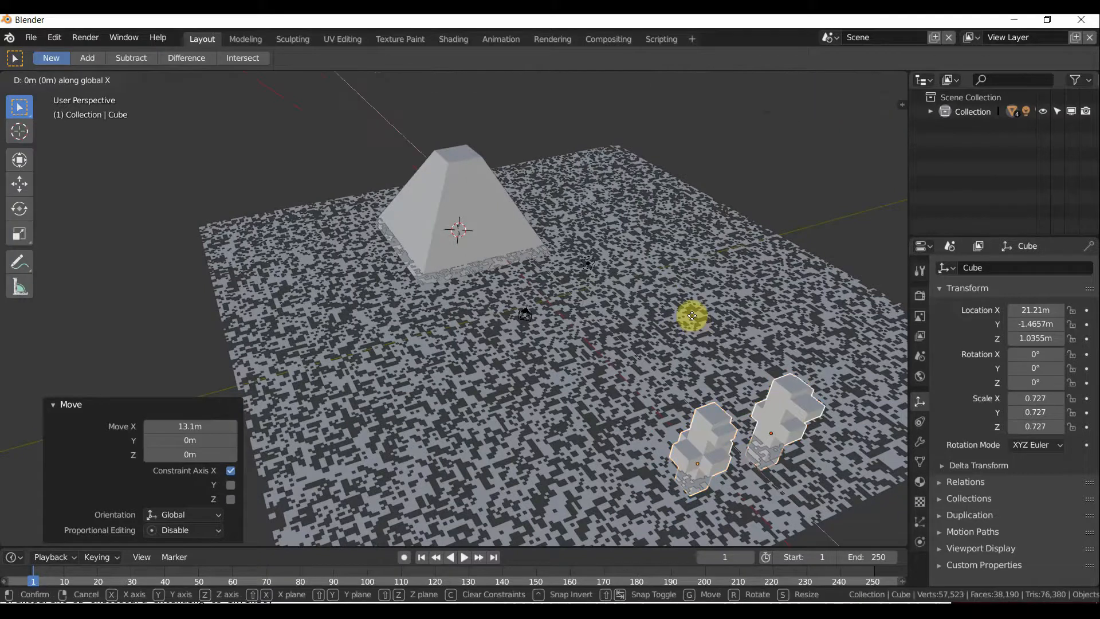
pyautogui.click(699, 377)
pyautogui.moveTo(699, 377); pyautogui.dragTo(703, 376, button='middle')
# Select only the original cube stack and move it -4.07 m along X.
pyautogui.rightClick(666, 387)
pyautogui.rightClick(669, 388)
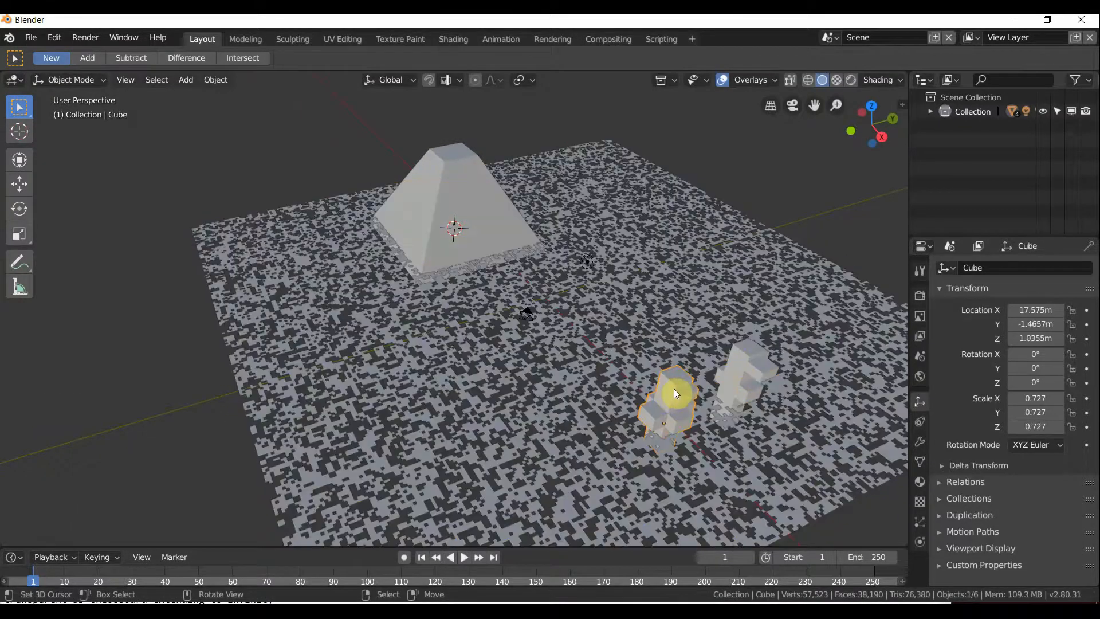
pyautogui.press('g')
pyautogui.press('x')
pyautogui.click(676, 350)
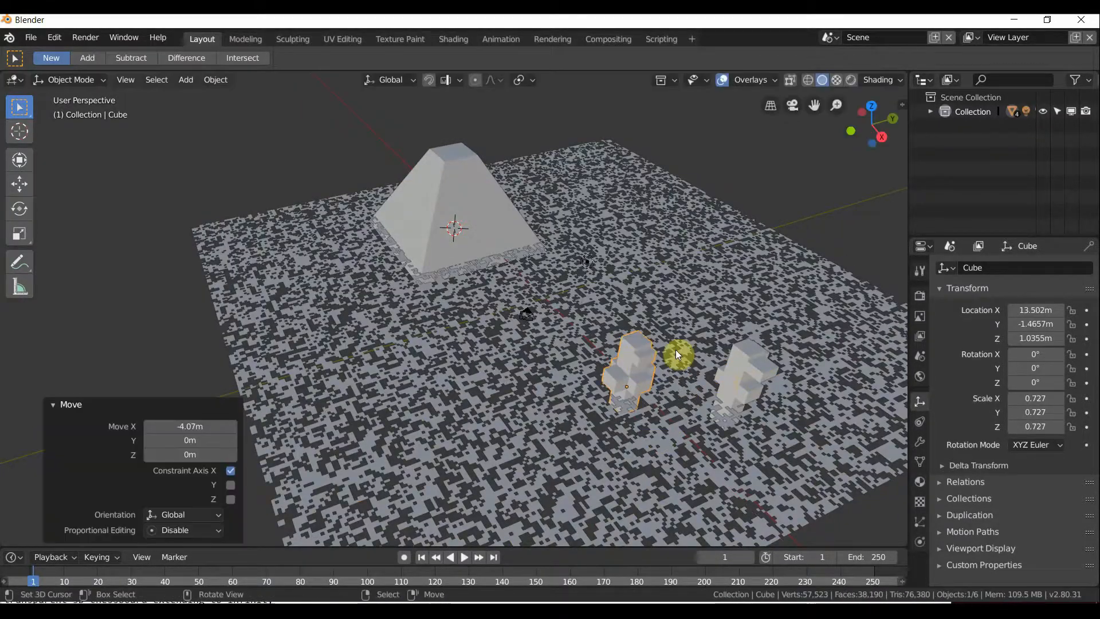
# Scale the pyramid up by 1.286 and raise it 0.602 m along Z.
pyautogui.moveTo(676, 349); pyautogui.dragTo(601, 303, button='middle')
pyautogui.click(659, 258)
pyautogui.press('s')
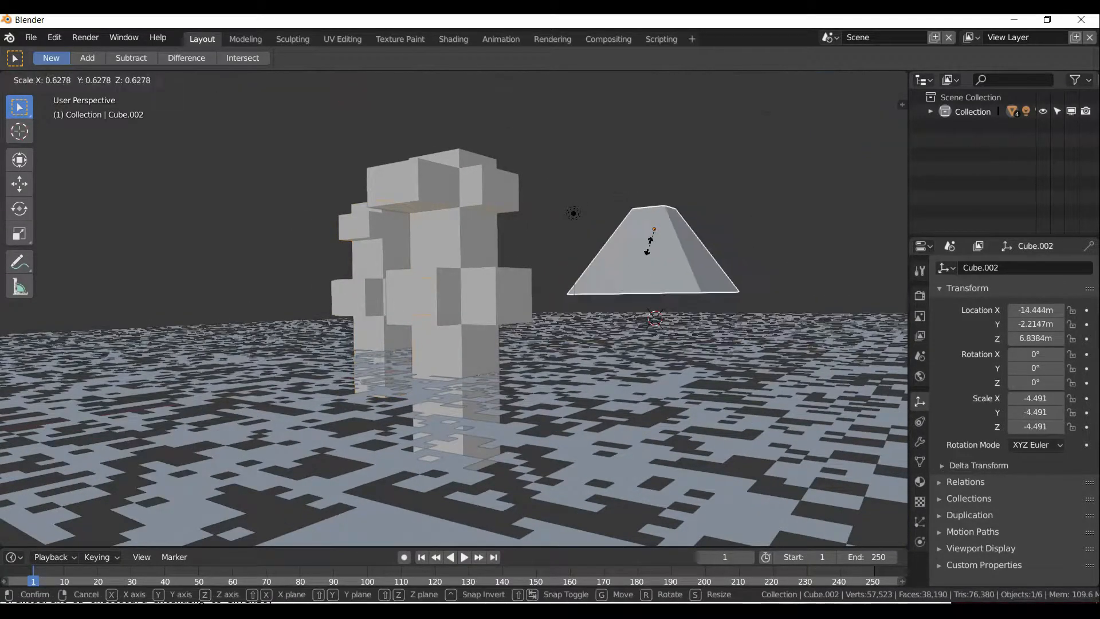
pyautogui.click(667, 270)
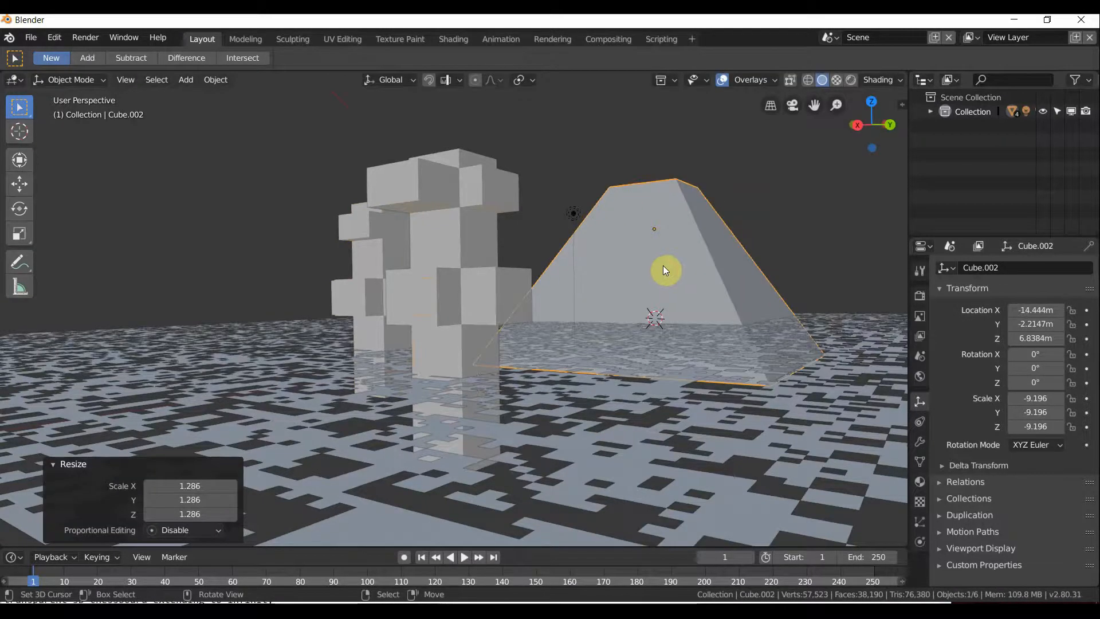
pyautogui.press('g')
pyautogui.press('z')
pyautogui.click(650, 254)
# Switch to the NEURO notes in Notepad and reread the cyberspace description.
pyautogui.click(560, 601)
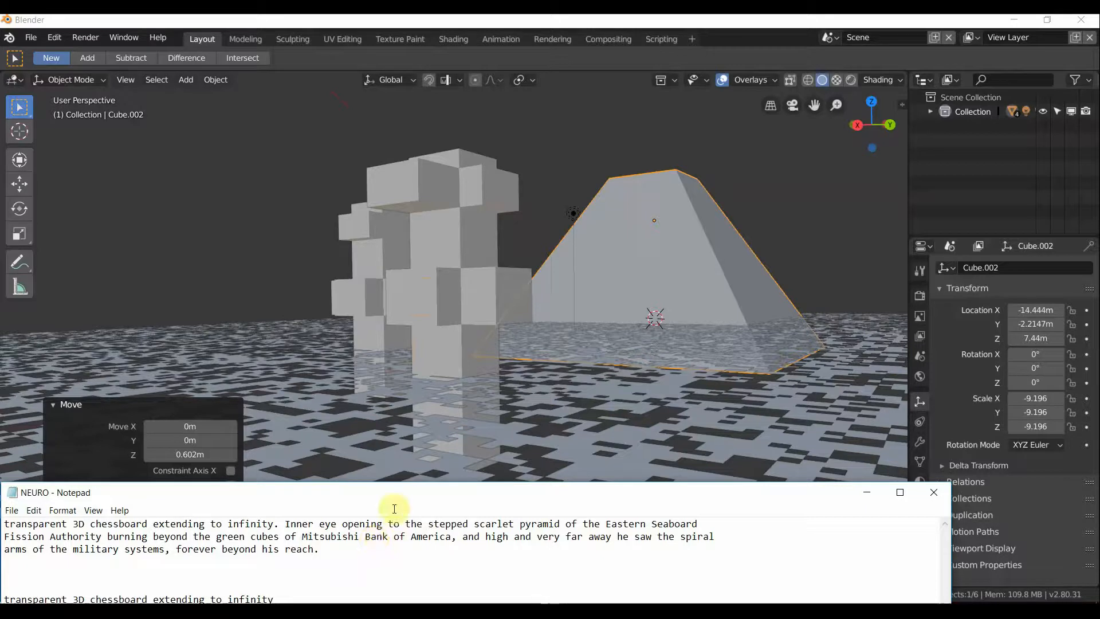
pyautogui.moveTo(421, 491); pyautogui.dragTo(532, 448)
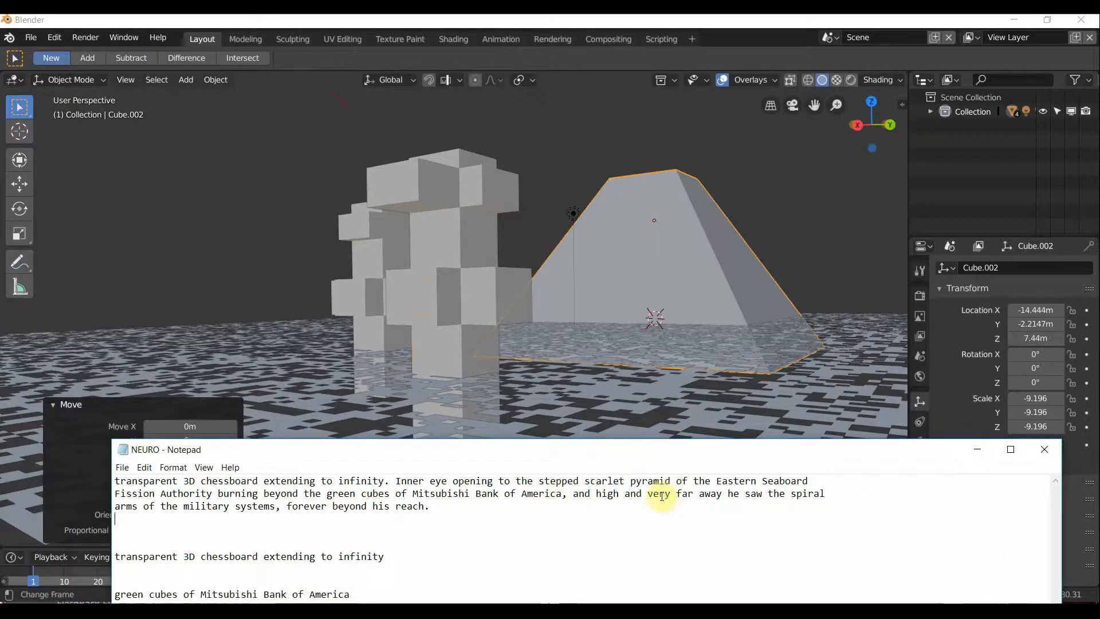
pyautogui.moveTo(617, 454); pyautogui.dragTo(452, 574)
# Back in Blender, add a Remesh modifier to the pyramid and set its mode to Blocks.
pyautogui.moveTo(580, 329)
pyautogui.mouseDown(button='middle')
pyautogui.moveTo(556, 329)
pyautogui.moveTo(579, 323)
pyautogui.moveTo(568, 324)
pyautogui.mouseUp(button='middle')
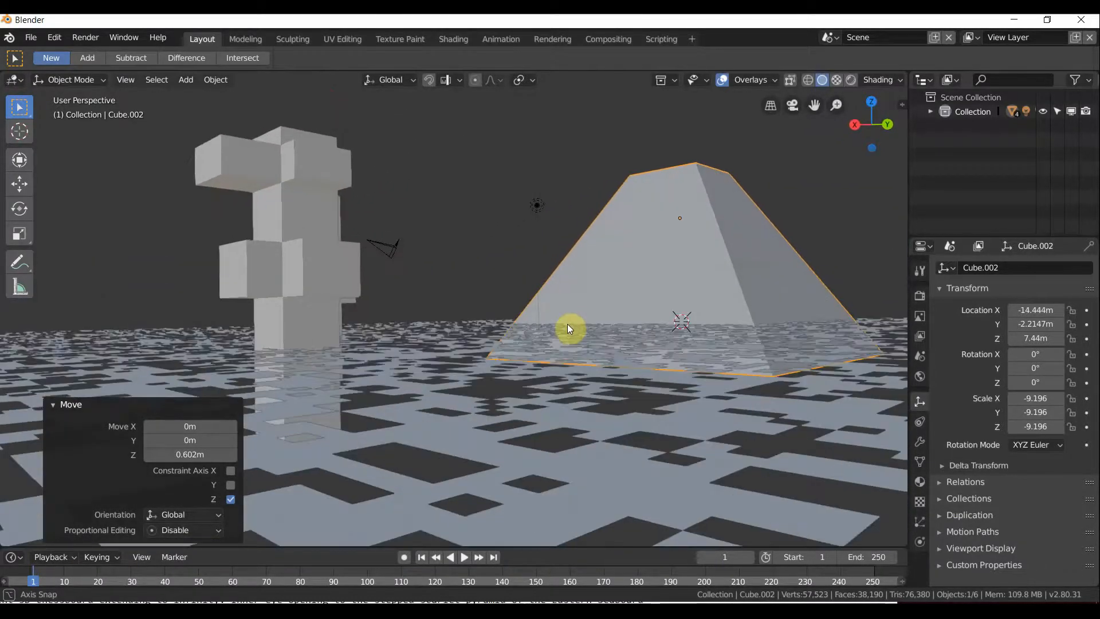
pyautogui.click(677, 229)
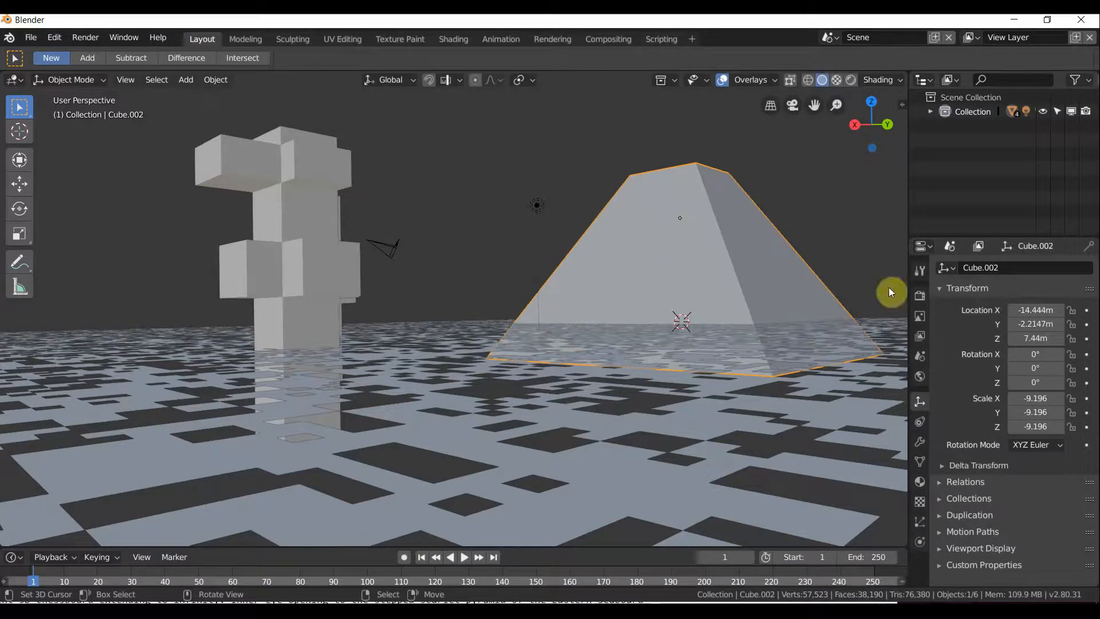
pyautogui.click(919, 445)
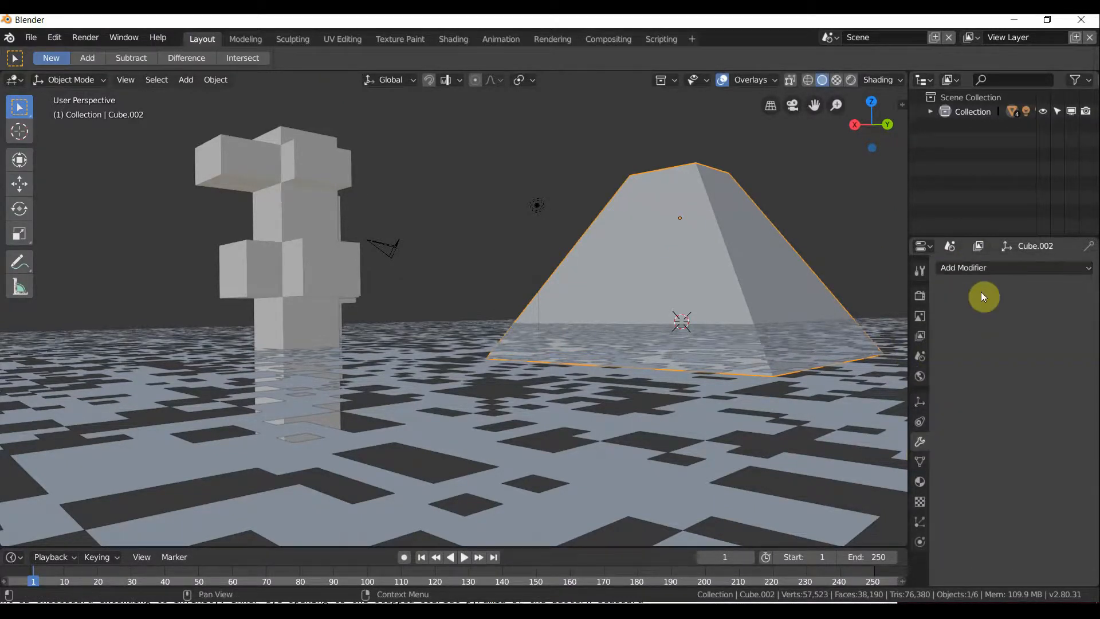
pyautogui.click(968, 270)
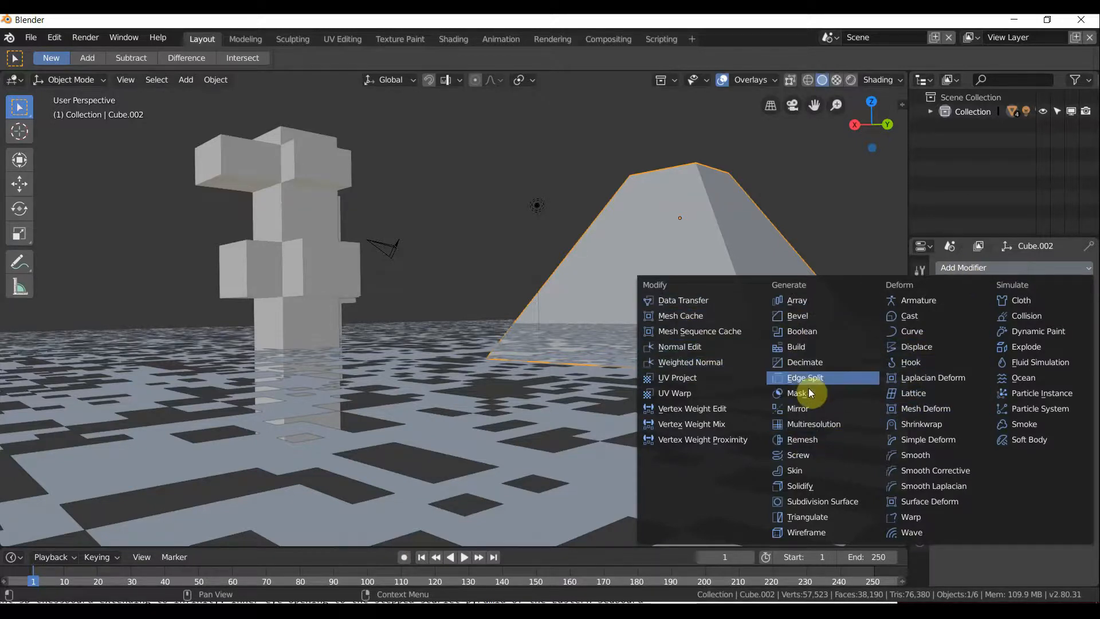
pyautogui.click(806, 439)
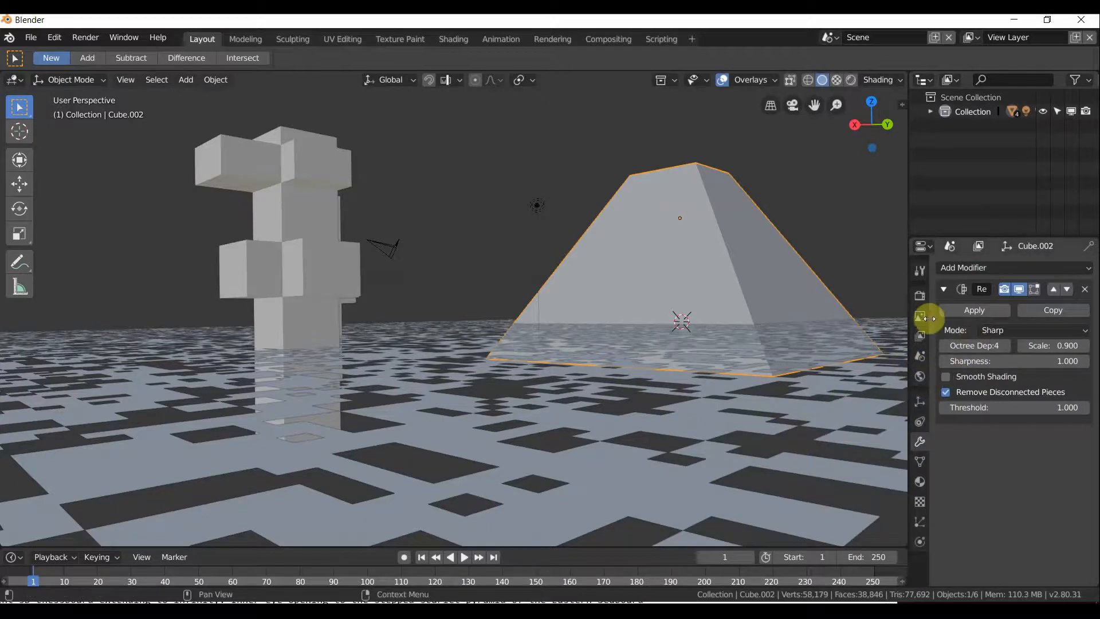
pyautogui.click(992, 330)
pyautogui.click(994, 312)
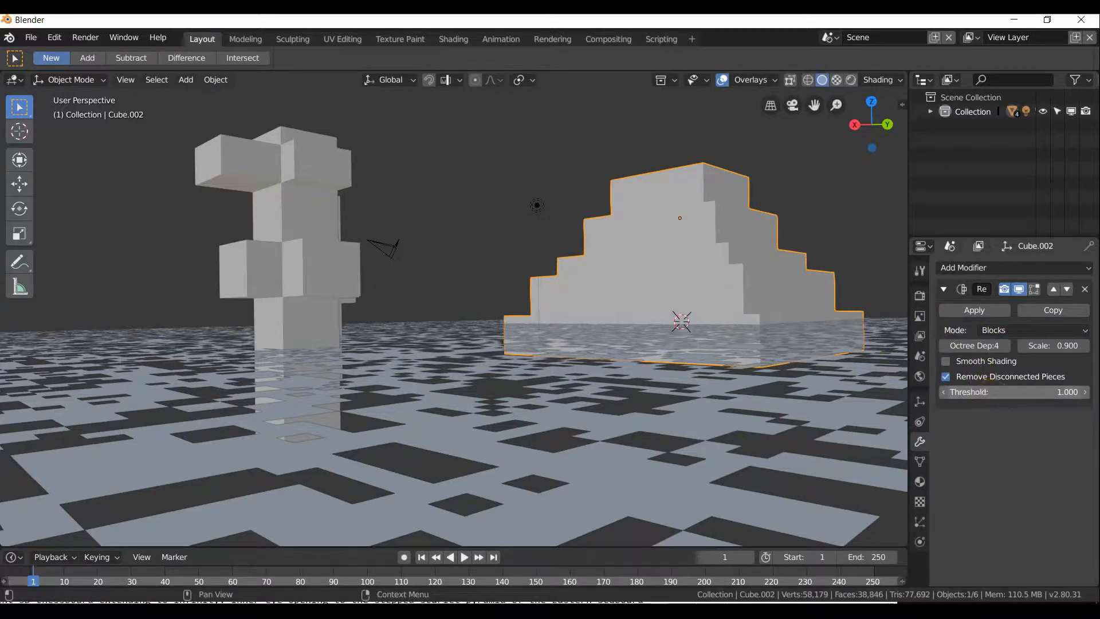
# Remove the Remesh modifier from the pyramid.
pyautogui.moveTo(987, 392); pyautogui.dragTo(1018, 345)
pyautogui.moveTo(716, 290); pyautogui.dragTo(757, 264, button='middle')
pyautogui.click(1085, 289)
pyautogui.scroll(4, 755, 262)
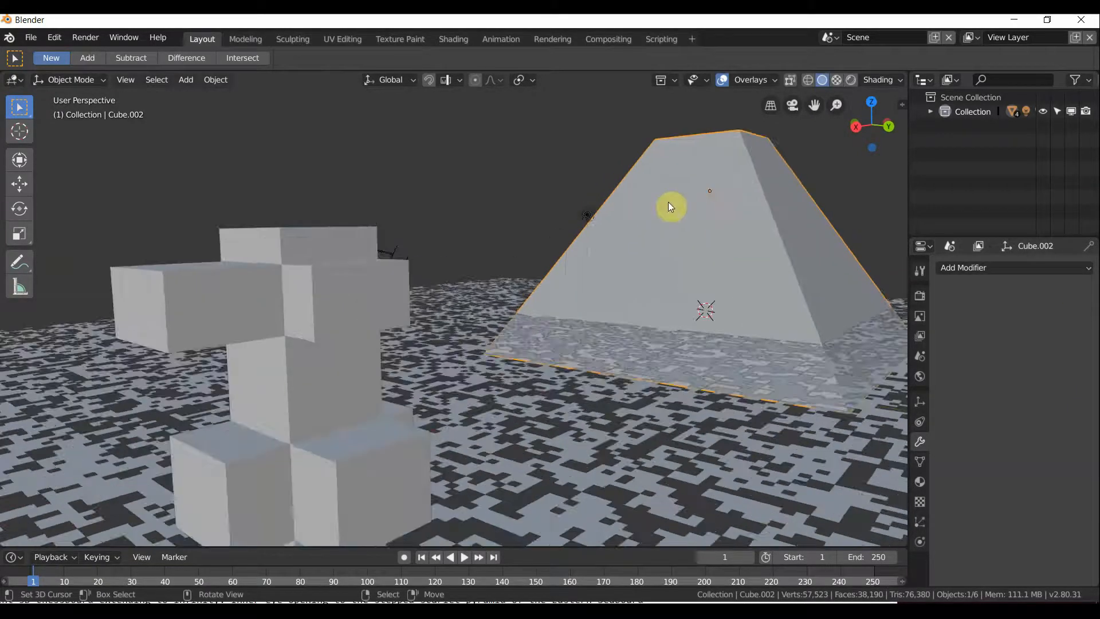
# Add eight horizontal loop cuts around the pyramid's sides with a slide factor of about -0.017, and return to Object Mode.
pyautogui.press('Tab')
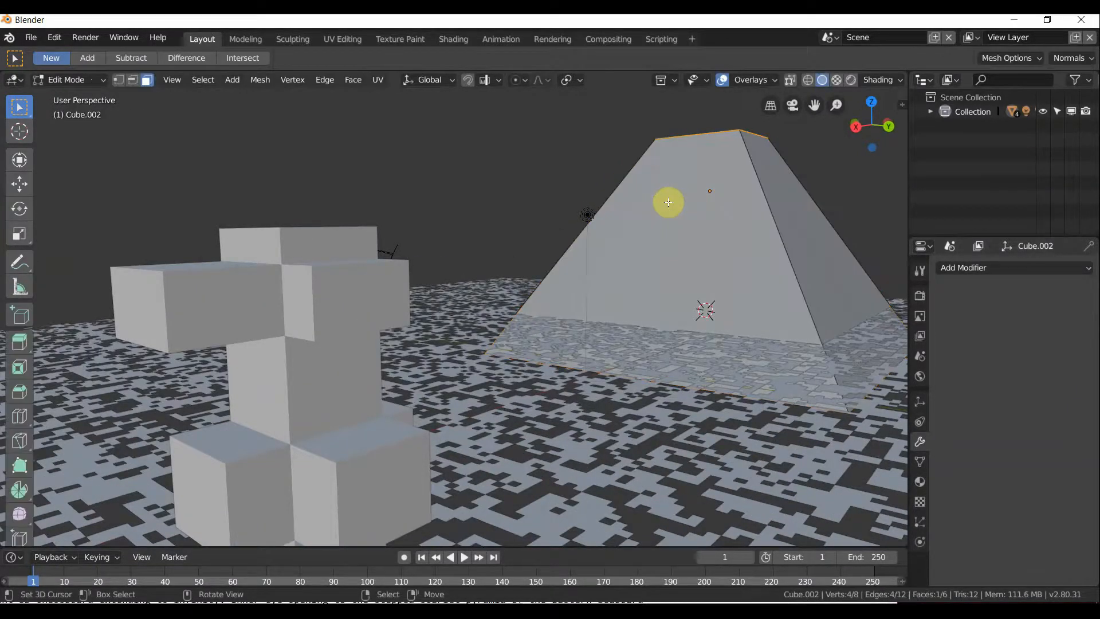
pyautogui.hotkey('ctrl', 'r')
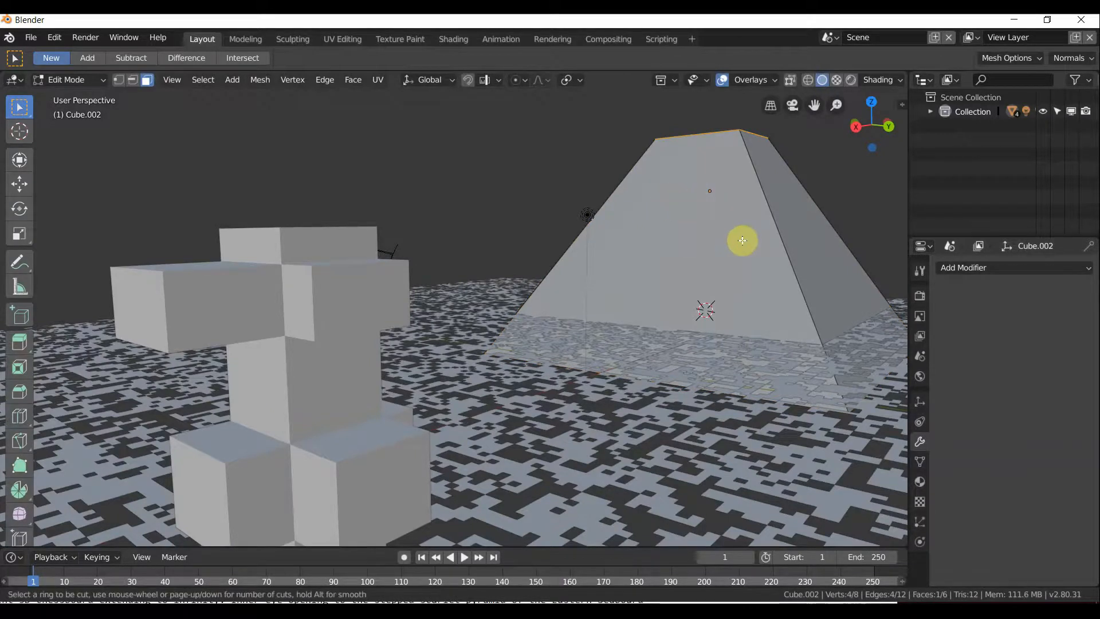
pyautogui.scroll(2, 774, 254)
pyautogui.scroll(4, 774, 254)
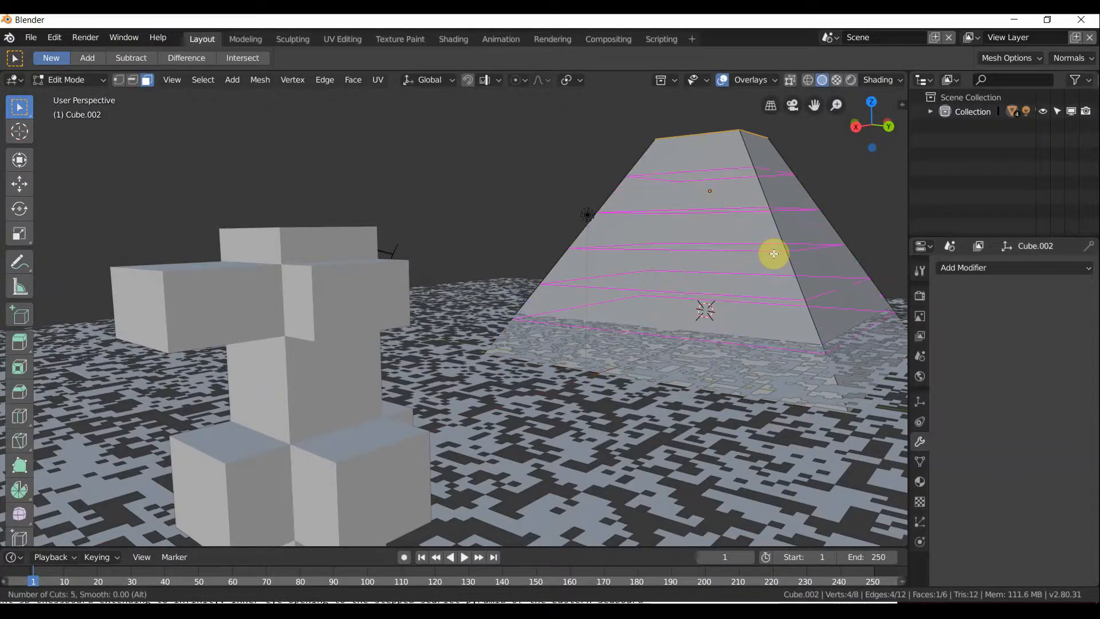
pyautogui.click(774, 254)
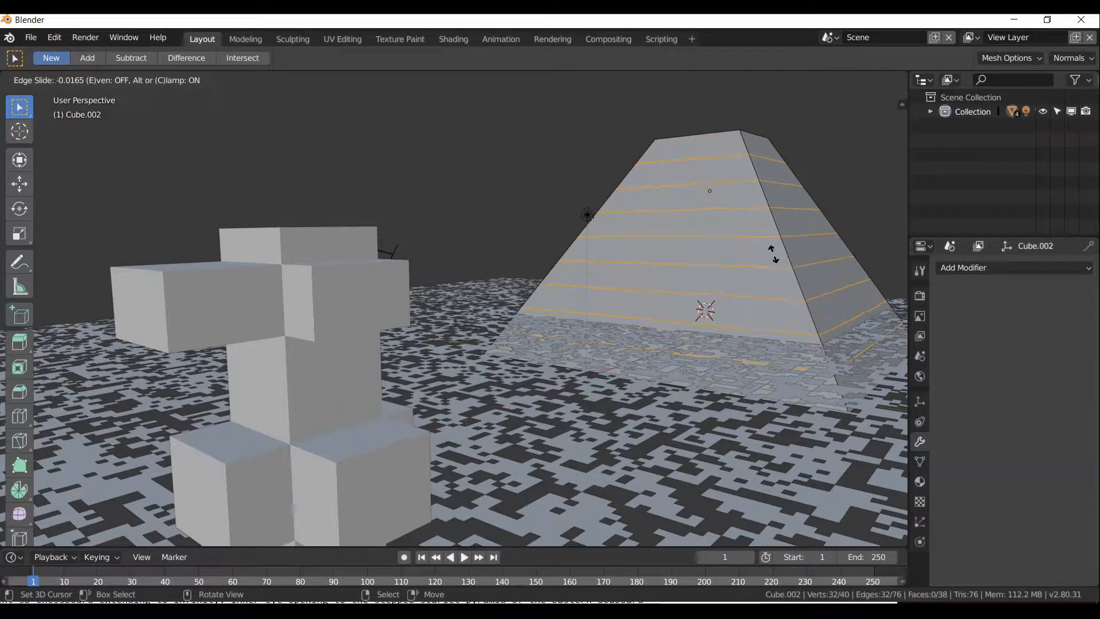
pyautogui.click(773, 254)
pyautogui.scroll(-5, 773, 253)
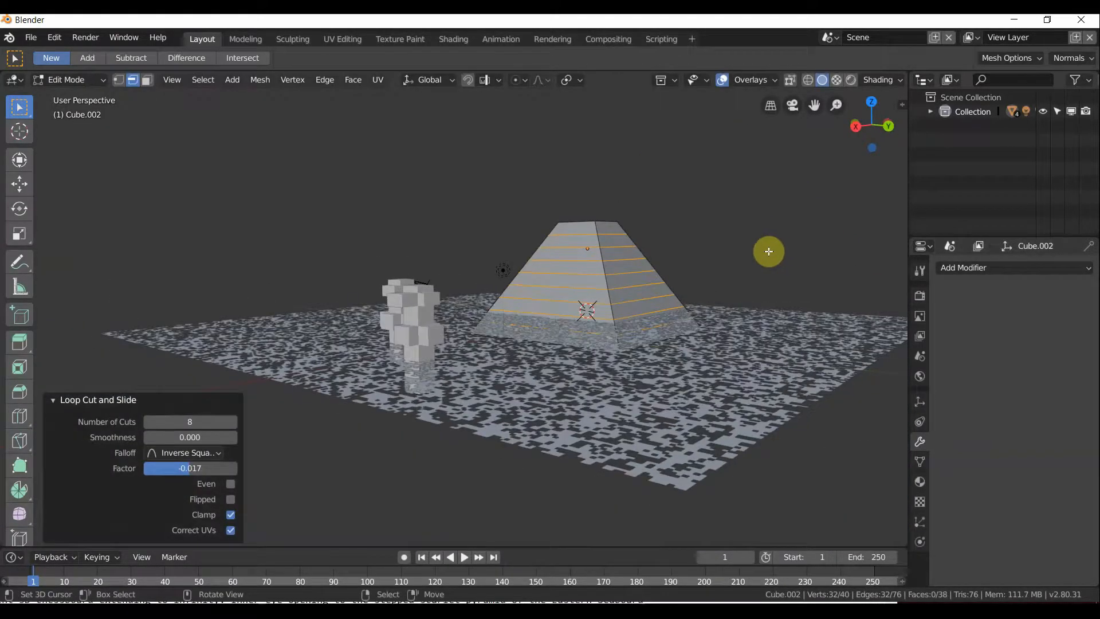
pyautogui.press('Tab')
pyautogui.moveTo(720, 253); pyautogui.dragTo(607, 292, button='middle')
pyautogui.moveTo(683, 277)
pyautogui.mouseDown(button='middle')
pyautogui.moveTo(643, 388)
pyautogui.moveTo(768, 263)
pyautogui.moveTo(696, 269)
pyautogui.moveTo(745, 246)
pyautogui.mouseUp(button='middle')
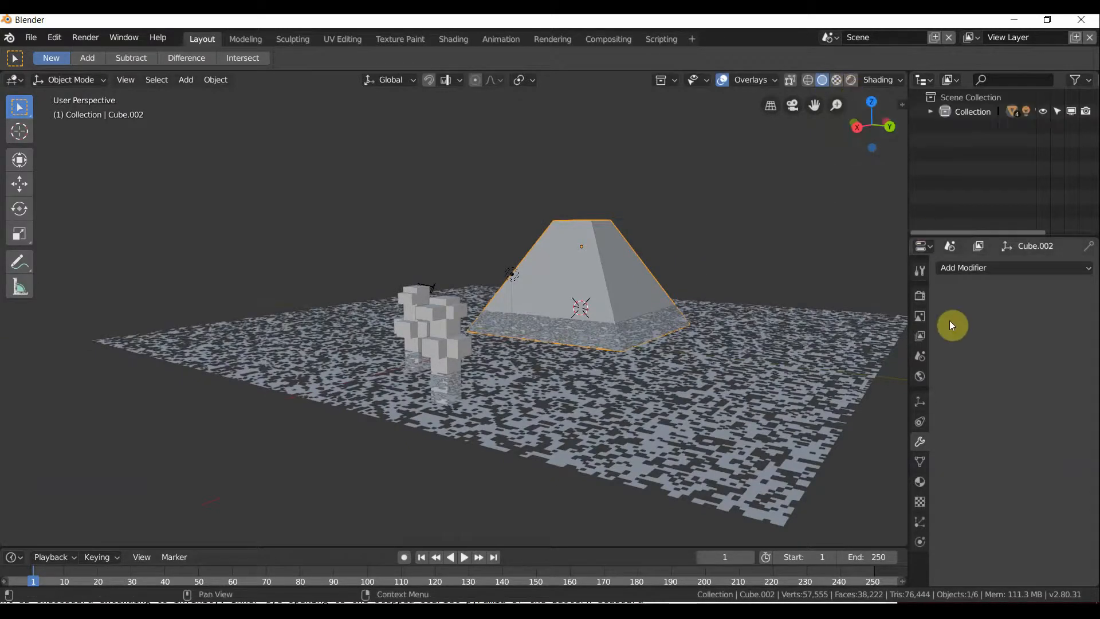
# Show the Eevee render settings and switch the viewport to Rendered shading.
pyautogui.click(920, 295)
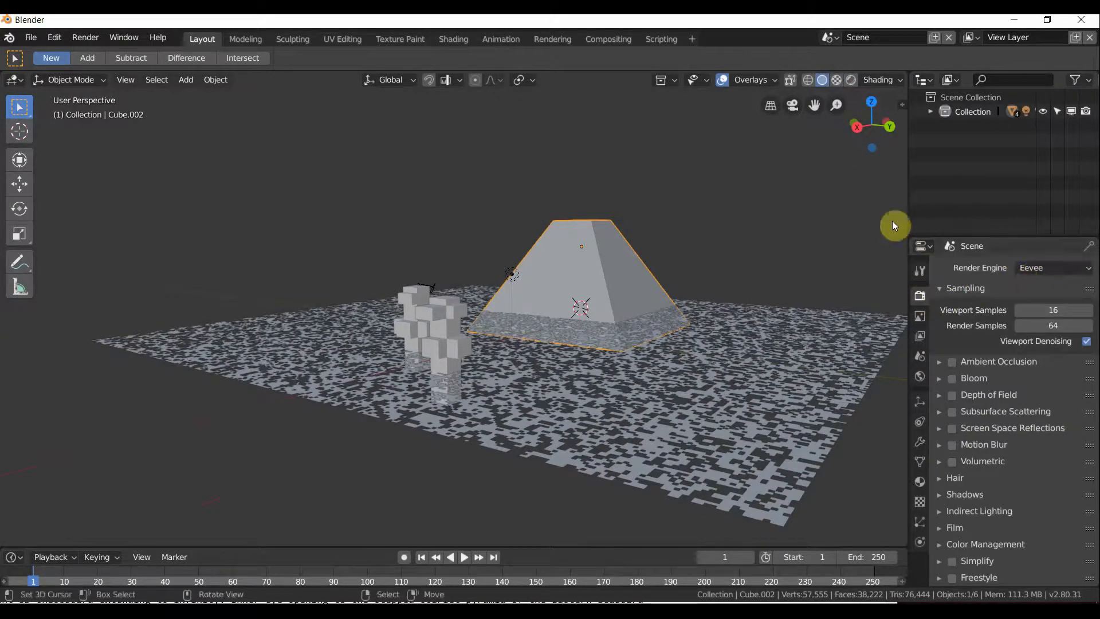
pyautogui.click(849, 85)
pyautogui.moveTo(624, 235)
pyautogui.mouseDown(button='middle')
pyautogui.moveTo(545, 275)
pyautogui.moveTo(692, 244)
pyautogui.moveTo(639, 241)
pyautogui.moveTo(680, 269)
pyautogui.moveTo(663, 258)
pyautogui.moveTo(631, 261)
pyautogui.moveTo(654, 264)
pyautogui.mouseUp(button='middle')
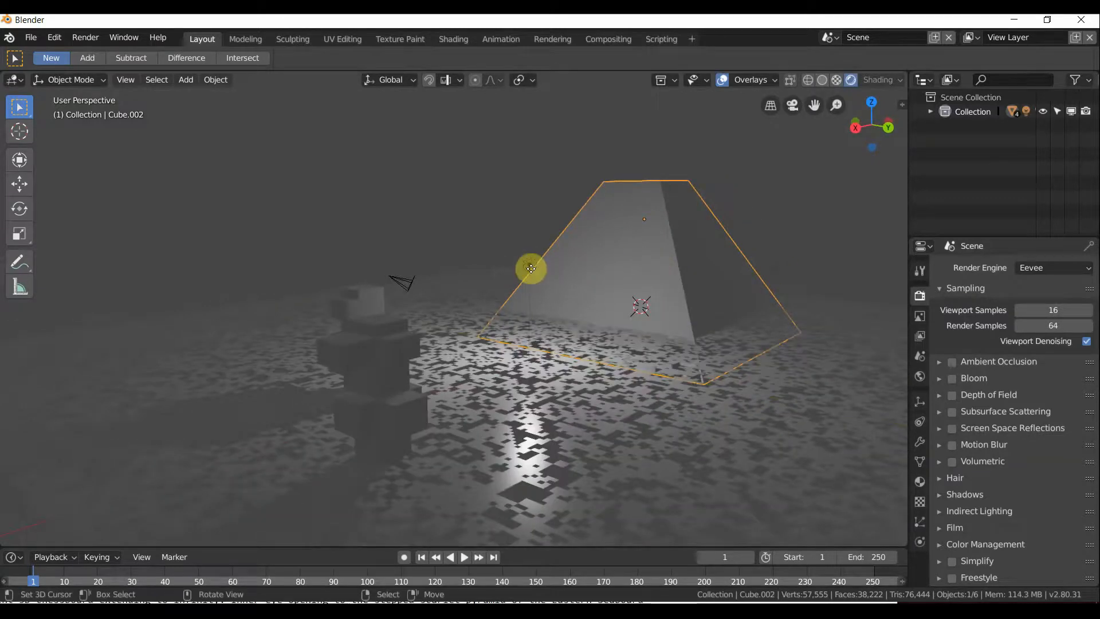
pyautogui.press('Tab')
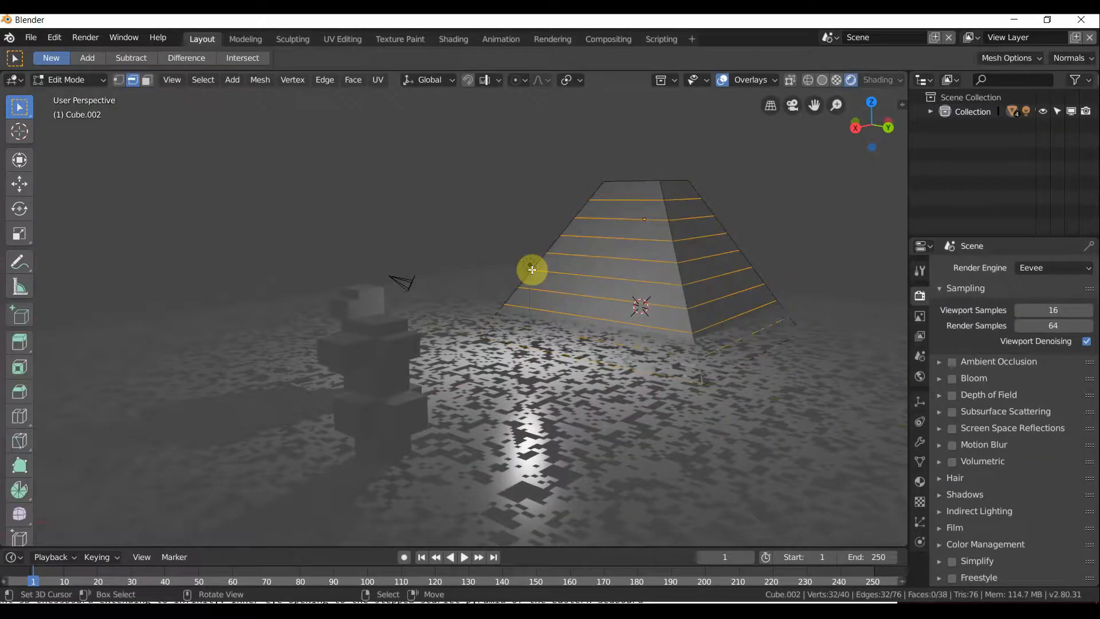
pyautogui.press('Tab')
# Select the lamp and move it about 3.76 m in X, -4.36 m in Y and 2.01 m in Z.
pyautogui.click(531, 266)
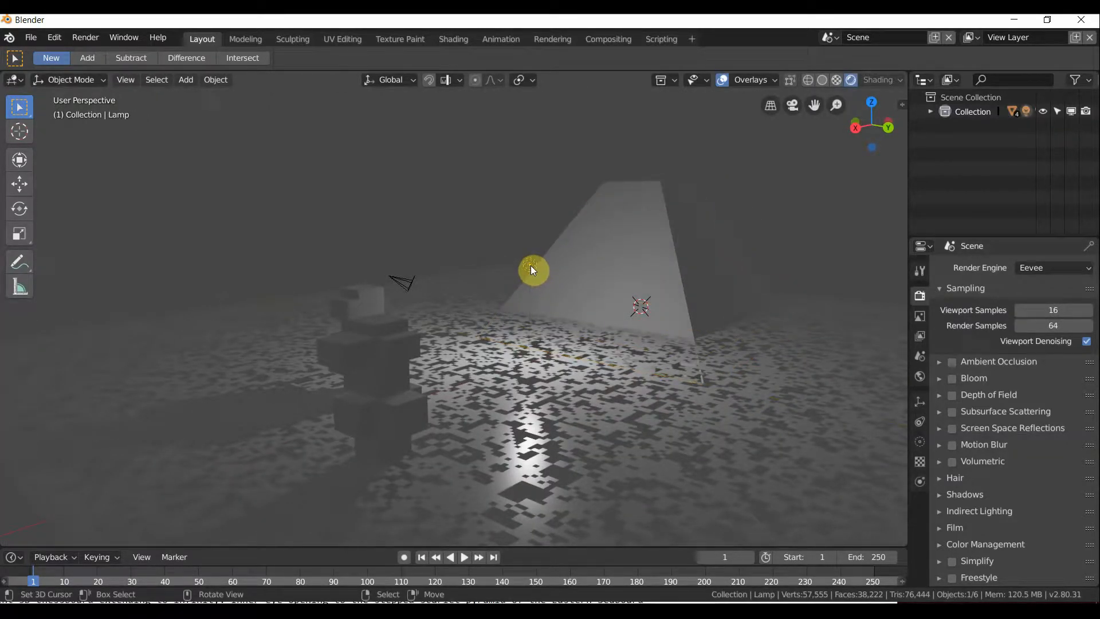
pyautogui.press('g')
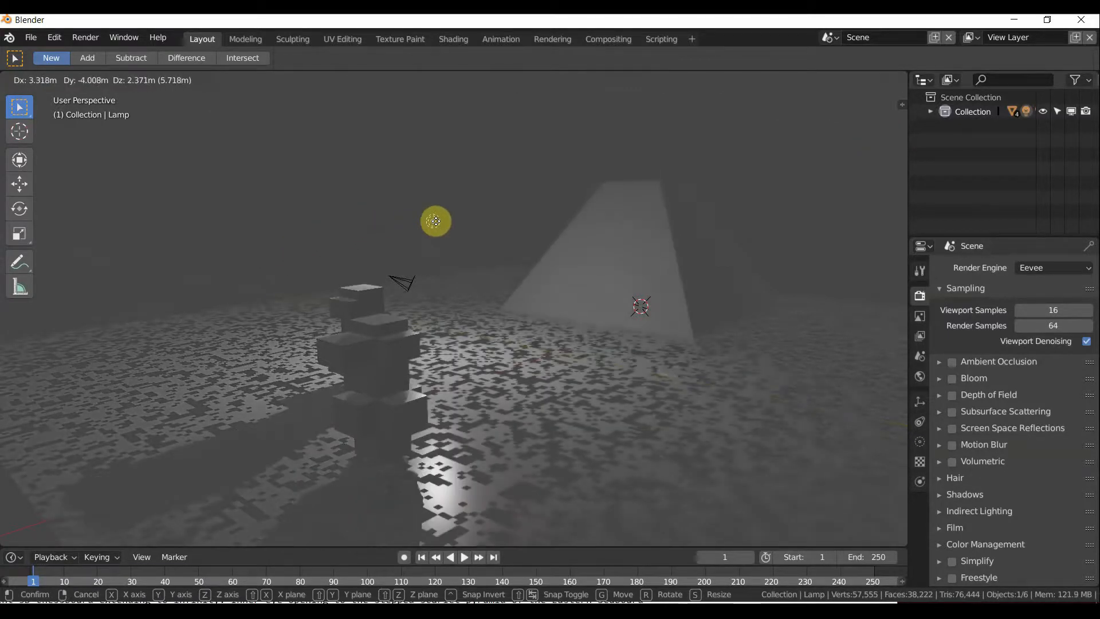
pyautogui.click(447, 238)
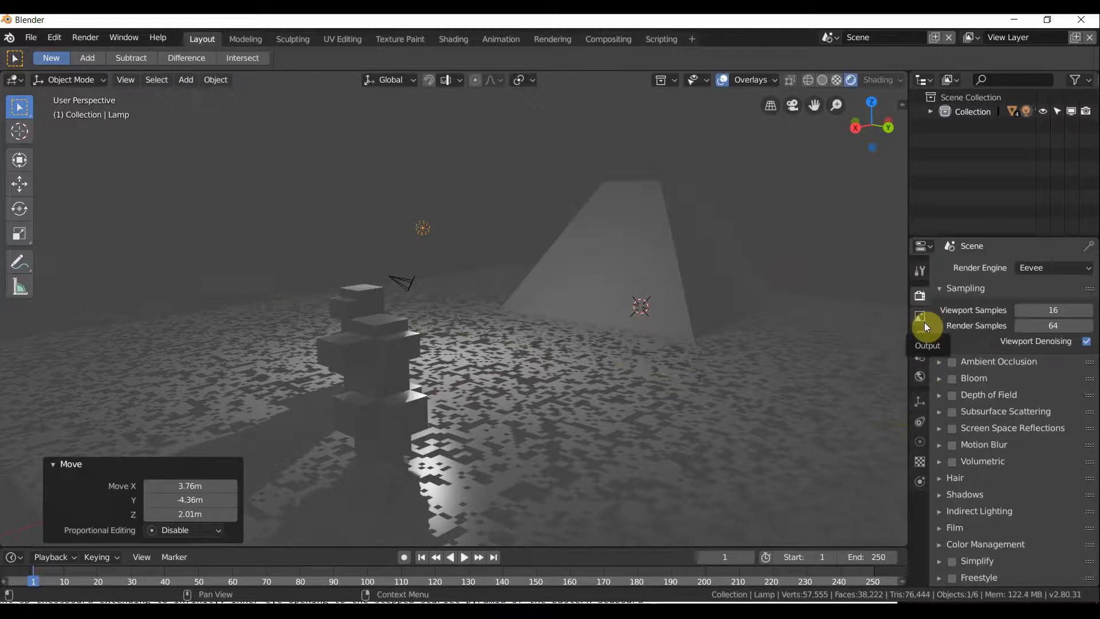
# Change the lamp's light type to Sun and set its energy to 0.640.
pyautogui.click(919, 446)
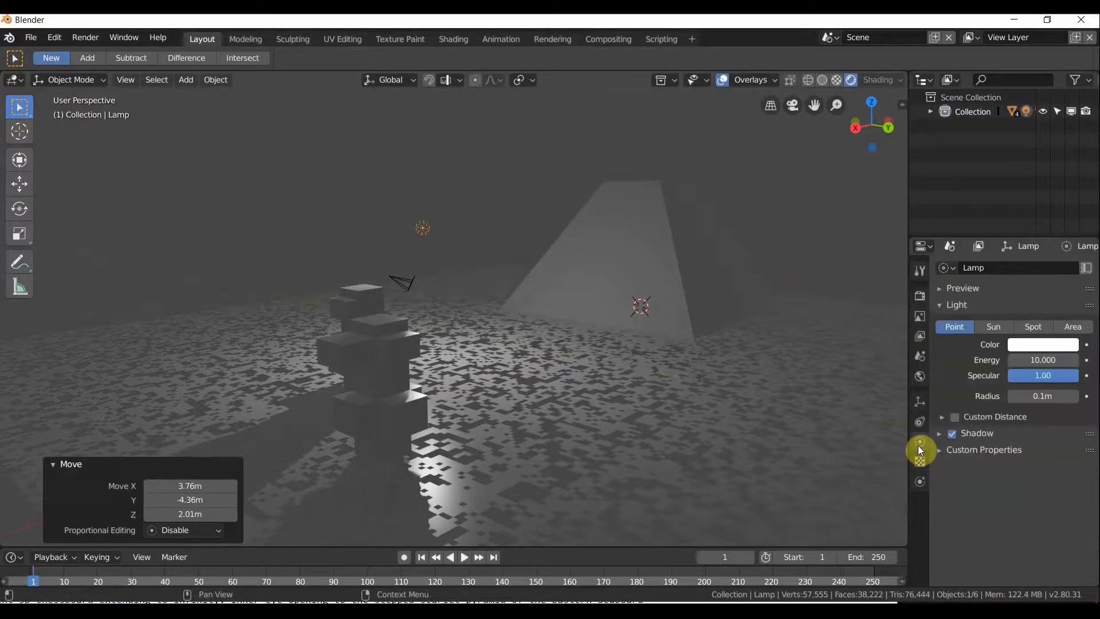
pyautogui.click(986, 324)
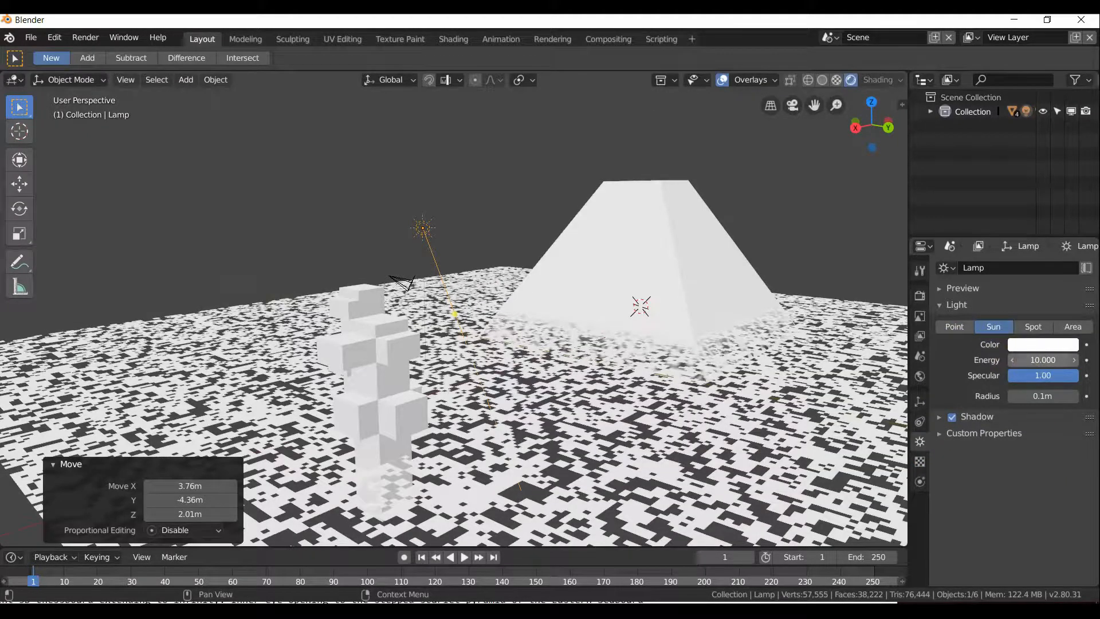
pyautogui.moveTo(1043, 360); pyautogui.dragTo(775, 360)
pyautogui.scroll(-3, 639, 371)
pyautogui.moveTo(659, 371); pyautogui.dragTo(753, 393, button='middle')
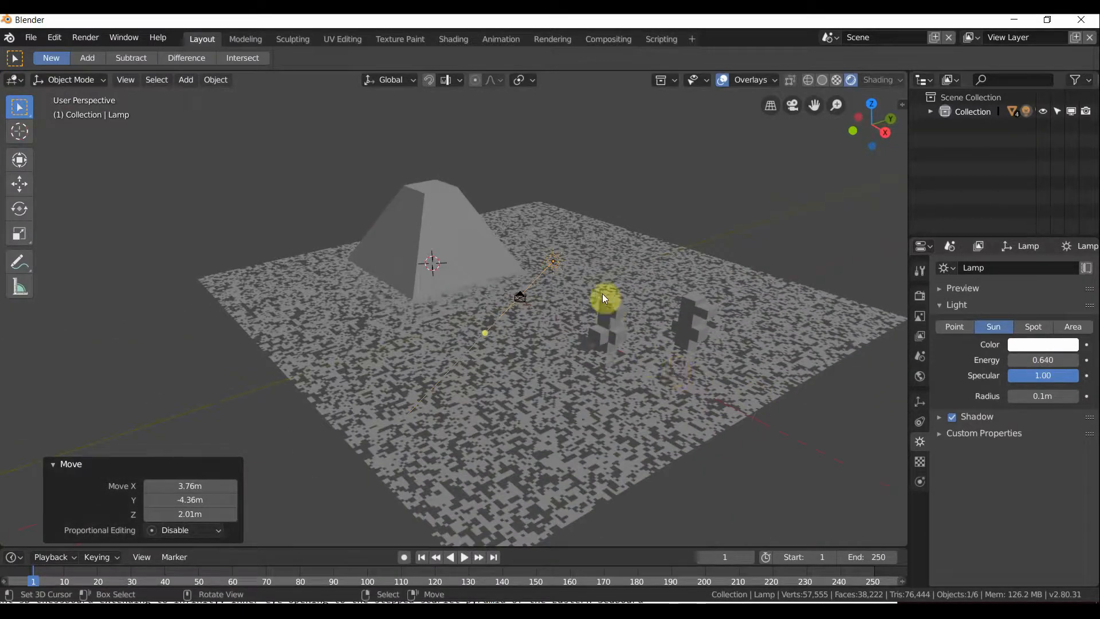
# Rotate the sun lamp freely by about 51.6° and 6.88° in Trackball mode, plus about 214° around the global Z axis.
pyautogui.press('r')
pyautogui.press('r')
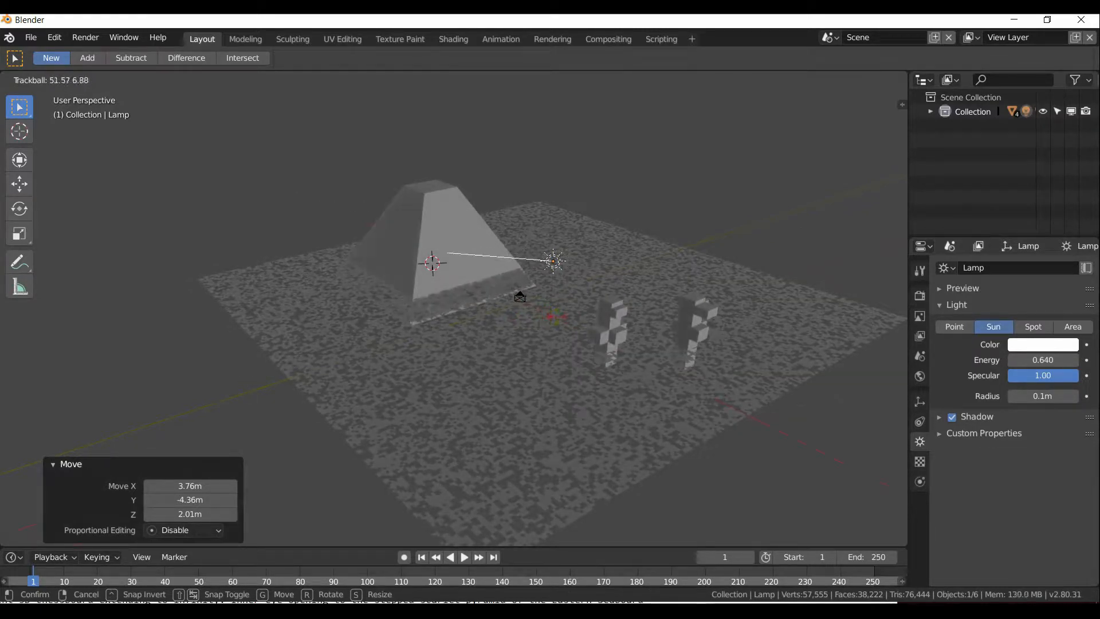
pyautogui.click(573, 316)
pyautogui.moveTo(573, 317); pyautogui.dragTo(549, 313, button='middle')
pyautogui.press('r')
pyautogui.press('z')
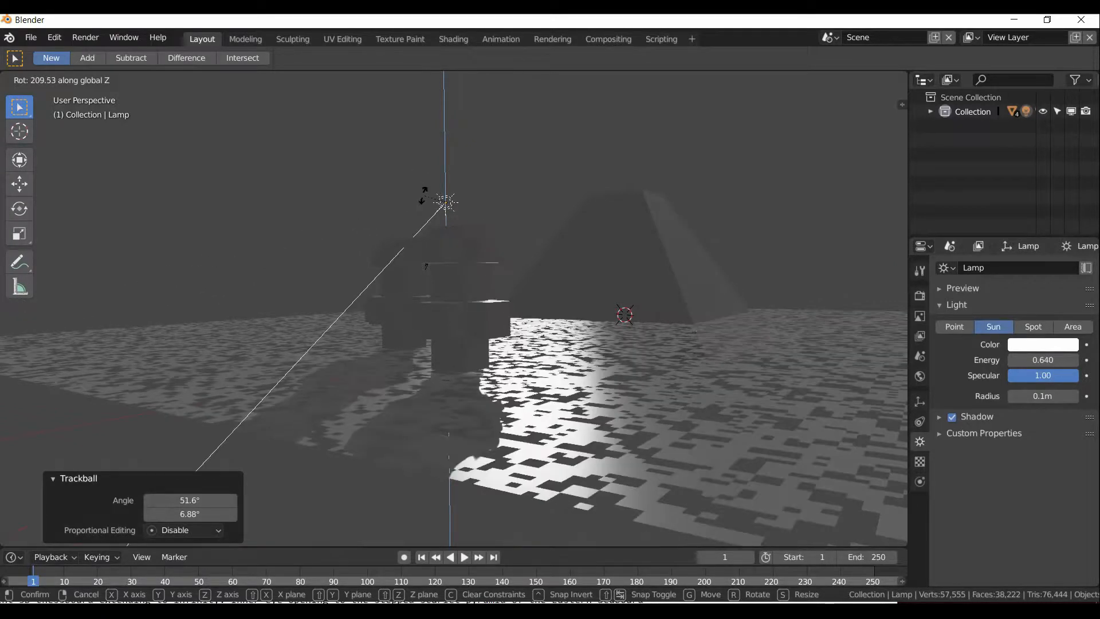
pyautogui.click(438, 211)
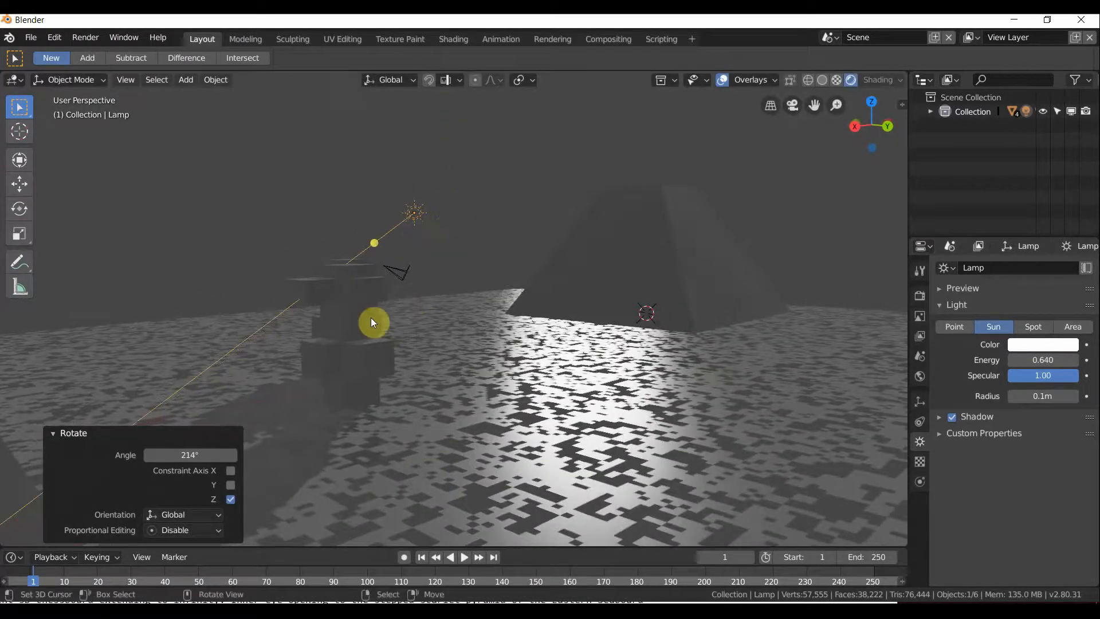
# Select the foreground cube stack and switch to the Shading workspace.
pyautogui.click(371, 319)
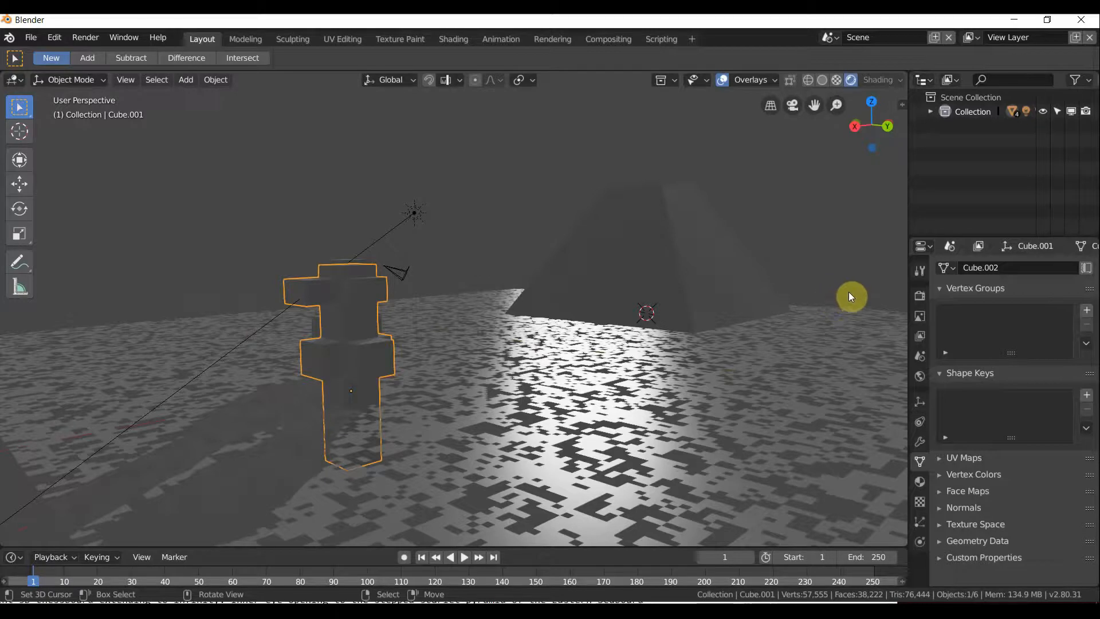
pyautogui.moveTo(840, 285); pyautogui.dragTo(585, 315, button='middle')
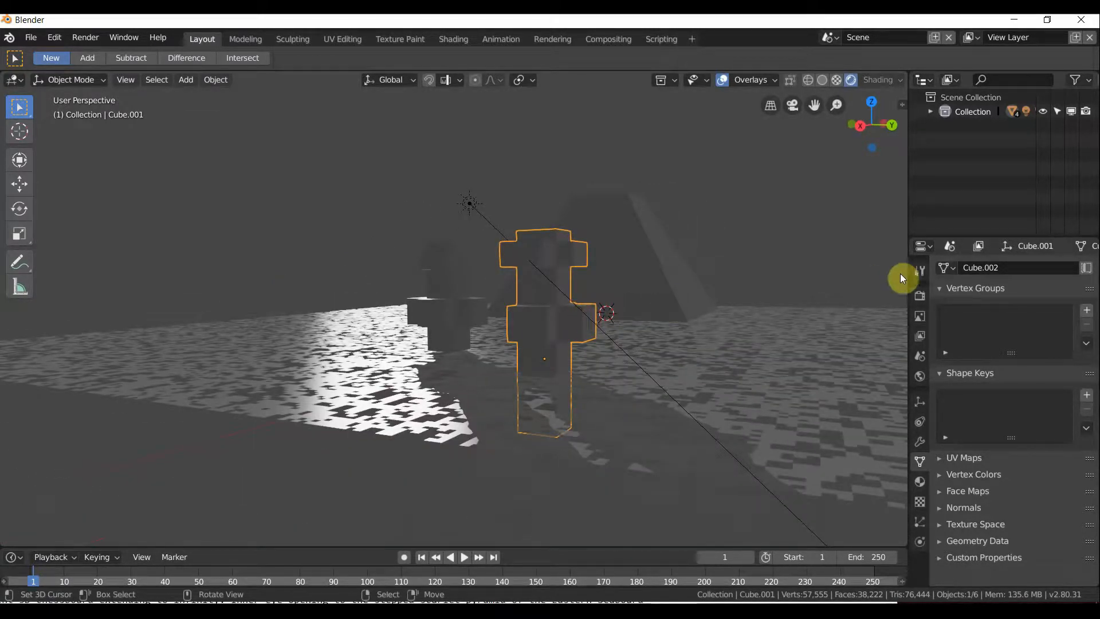
pyautogui.moveTo(607, 276); pyautogui.dragTo(567, 275, button='middle')
pyautogui.scroll(3, 447, 270)
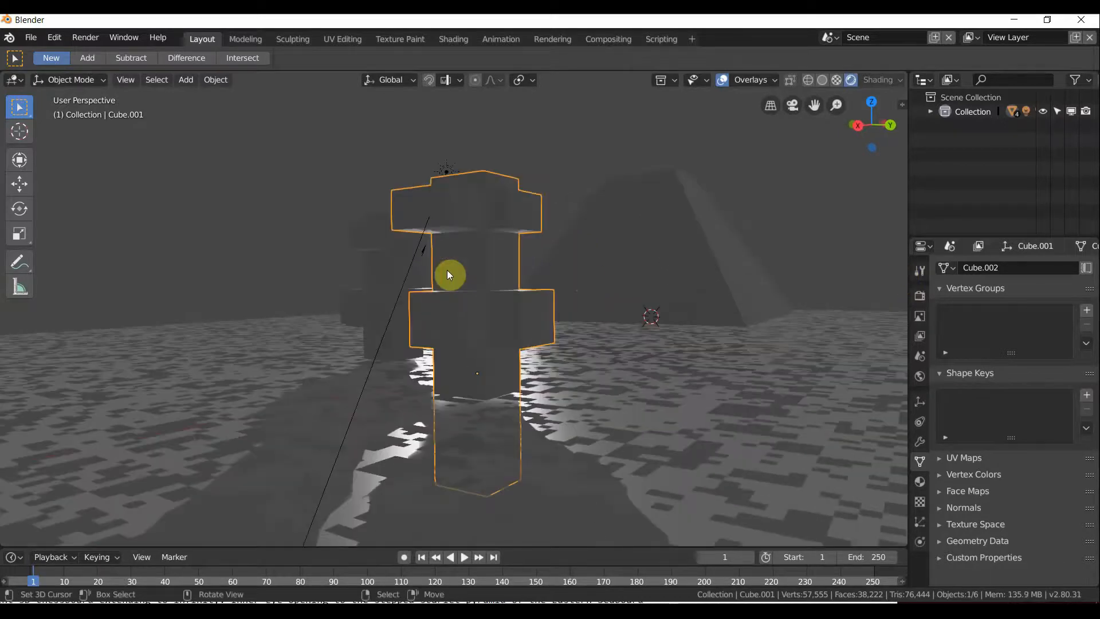
pyautogui.scroll(-5, 450, 270)
pyautogui.moveTo(479, 270); pyautogui.dragTo(469, 289, button='middle')
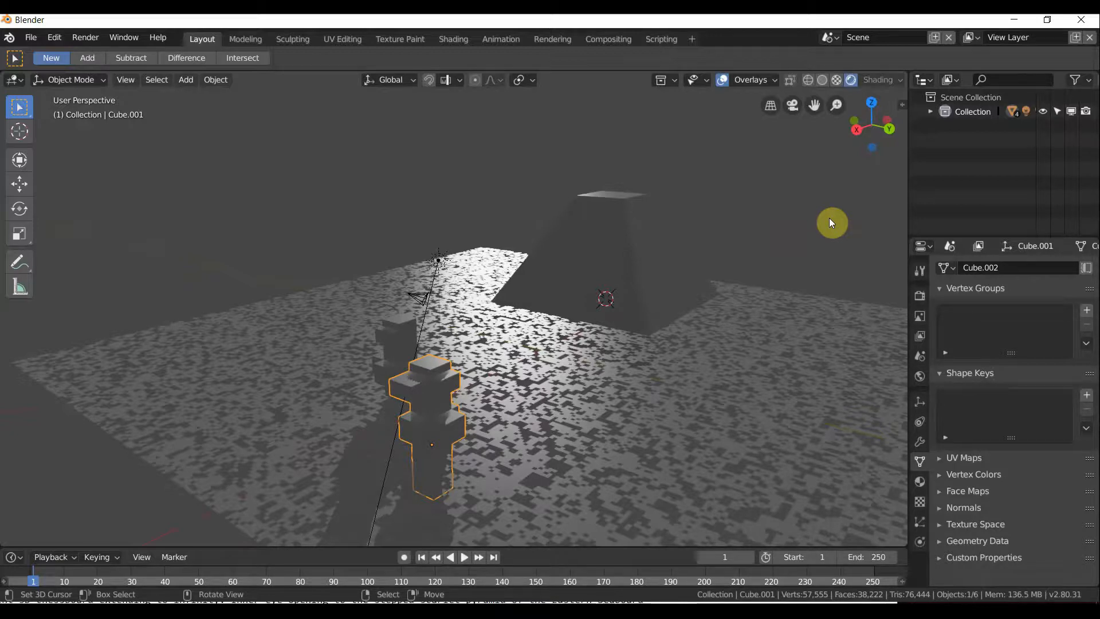
pyautogui.click(457, 44)
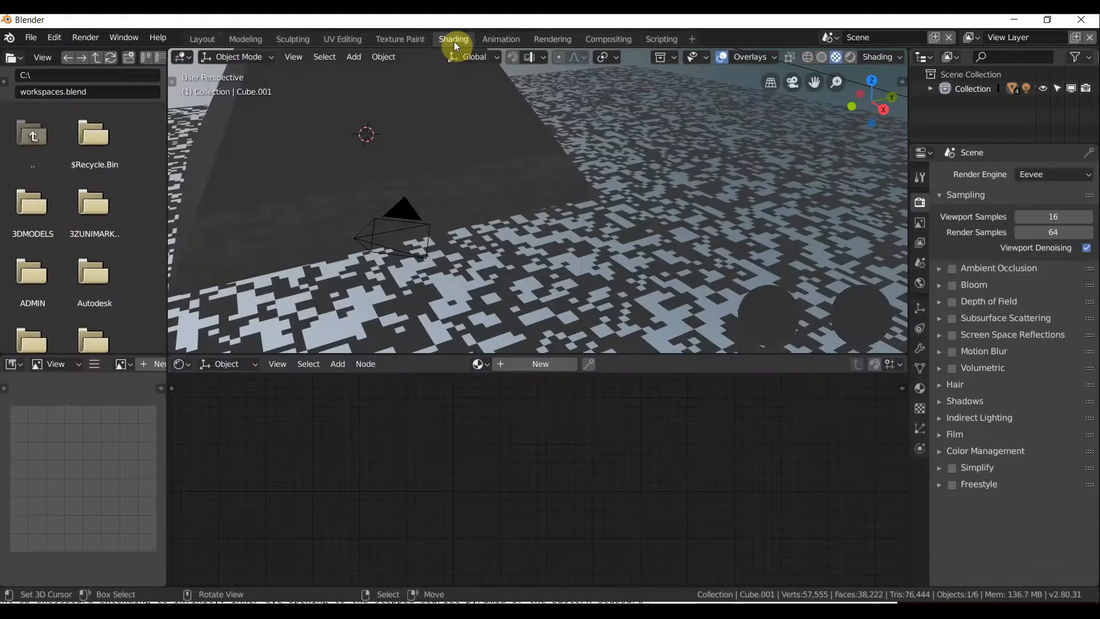
pyautogui.scroll(-6, 510, 220)
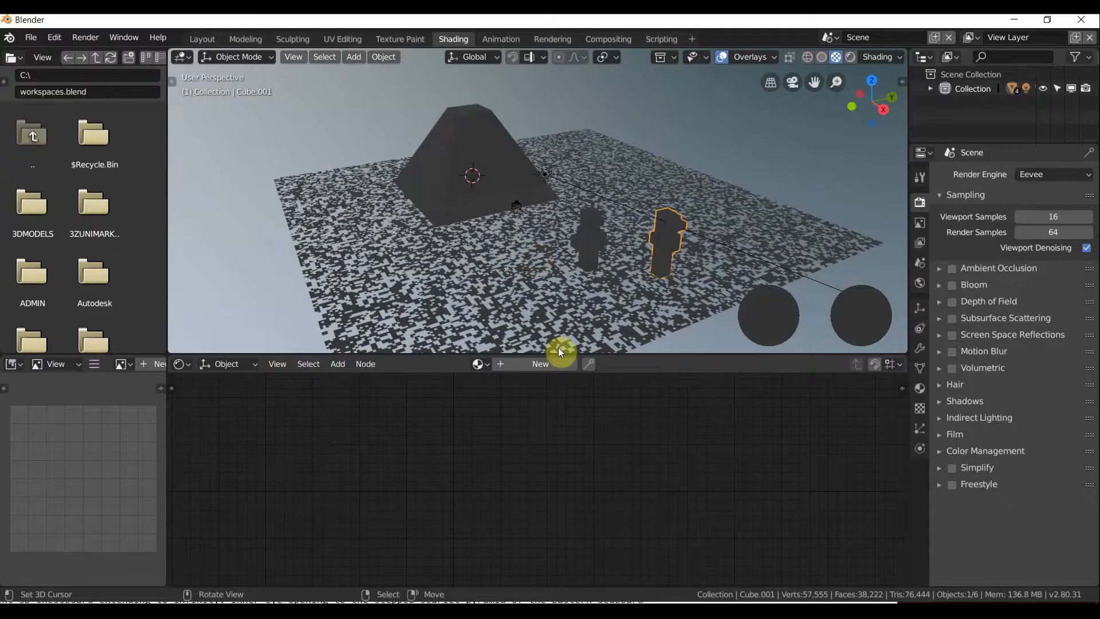
pyautogui.moveTo(552, 405); pyautogui.dragTo(556, 421, button='middle')
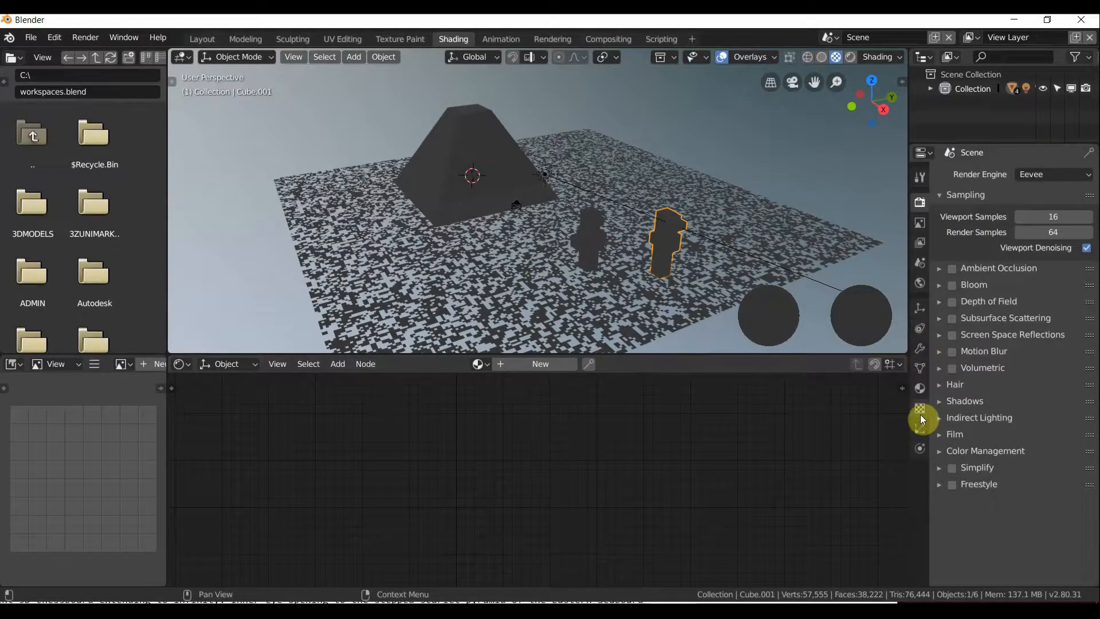
# Create a new material for the selected cube stack and set its surface to Subsurface Scattering.
pyautogui.click(921, 389)
pyautogui.click(979, 235)
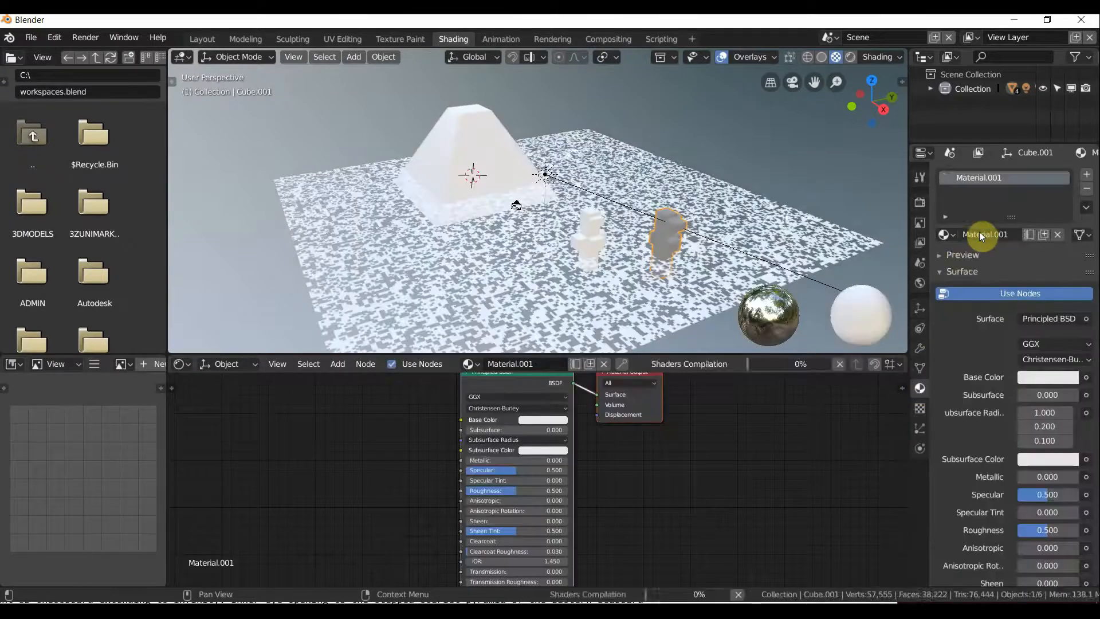
pyautogui.click(1050, 319)
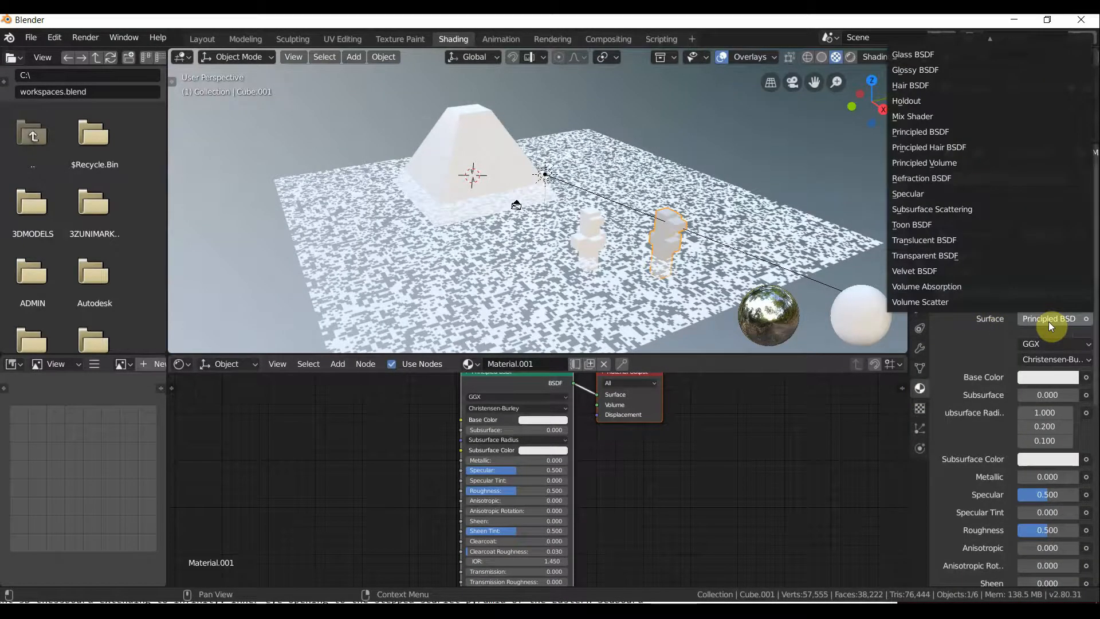
pyautogui.click(983, 209)
pyautogui.moveTo(786, 208); pyautogui.dragTo(626, 235, button='middle')
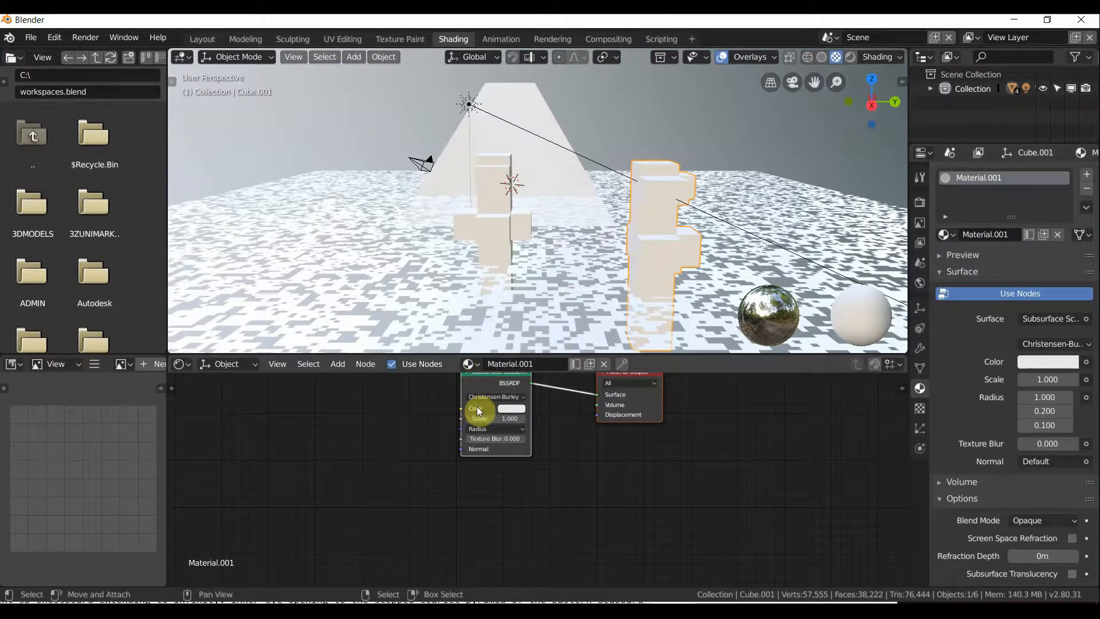
# Set the Subsurface Scattering color to orange-red and its scale to 6.700.
pyautogui.scroll(-1, 479, 411)
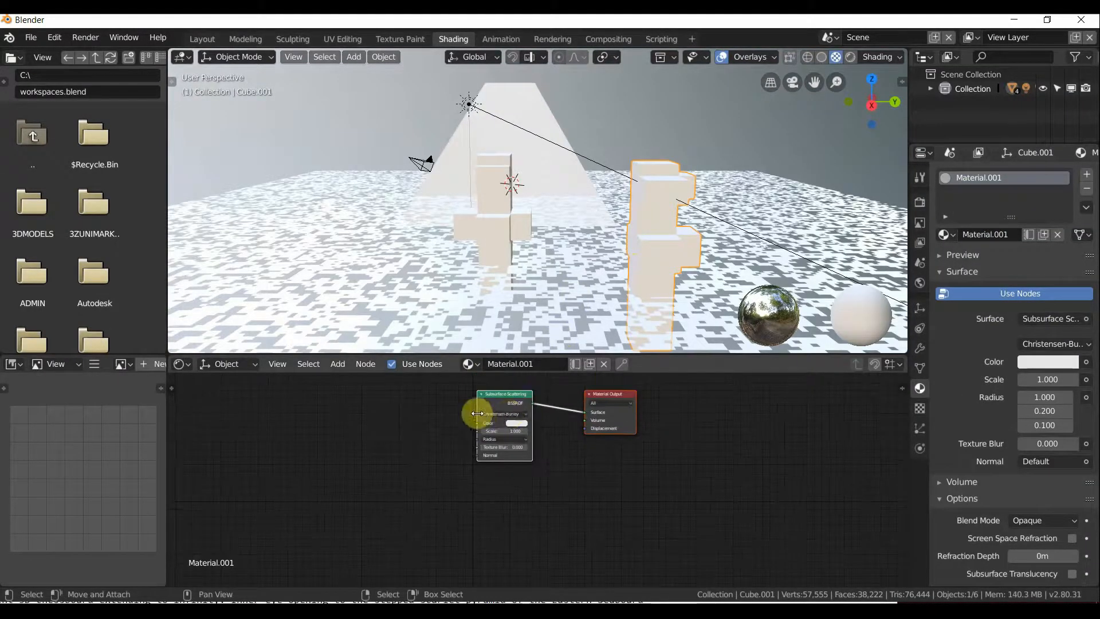
pyautogui.click(514, 423)
pyautogui.click(534, 353)
pyautogui.moveTo(534, 353); pyautogui.dragTo(533, 362)
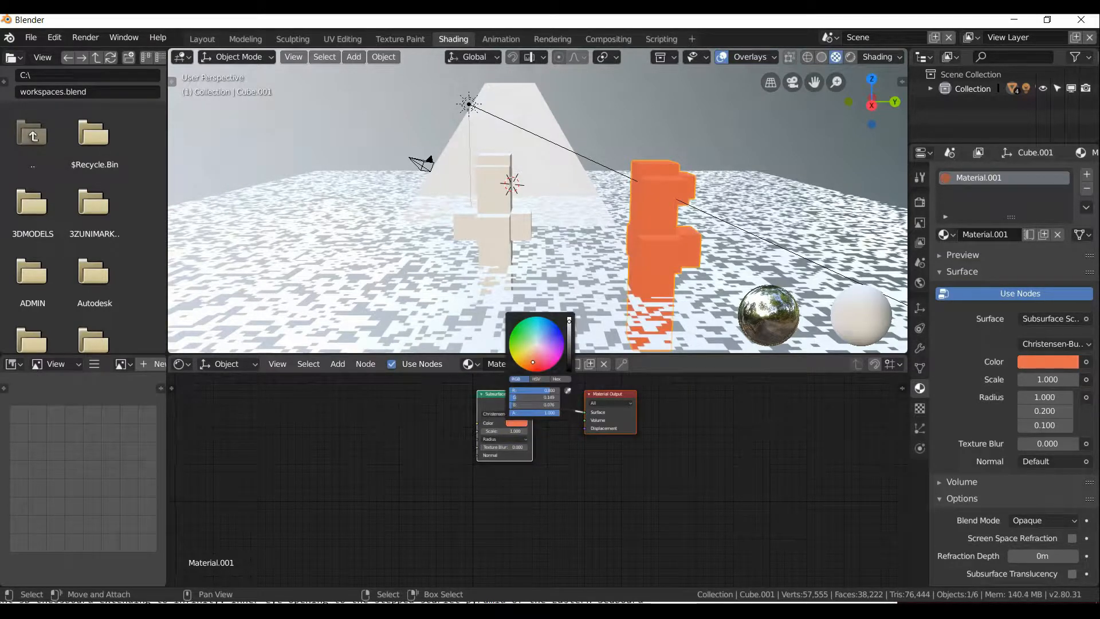
pyautogui.moveTo(498, 431)
pyautogui.mouseDown()
pyautogui.moveTo(481, 431)
pyautogui.moveTo(491, 430)
pyautogui.mouseUp()
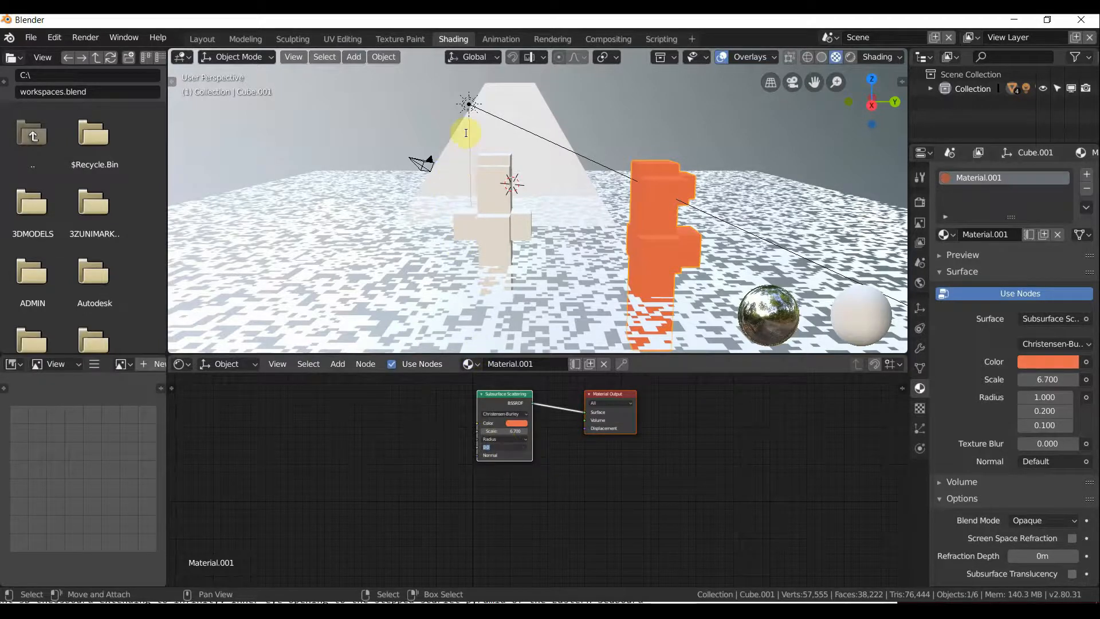
# Delete the sun lamp and switch to the Modeling workspace.
pyautogui.click(467, 103)
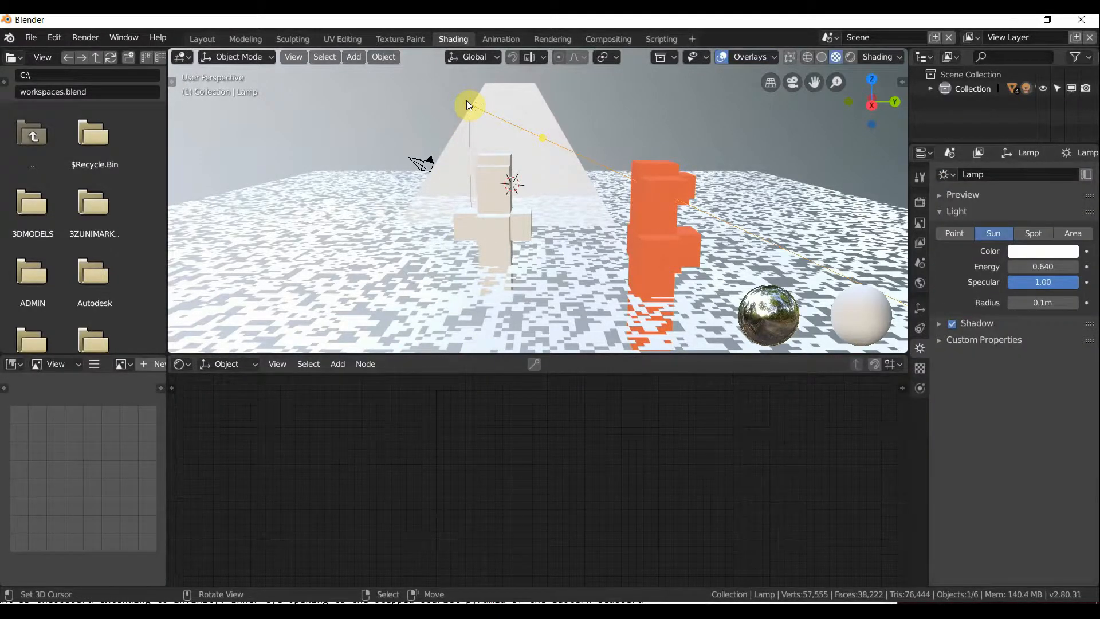
pyautogui.press('x')
pyautogui.click(467, 101)
pyautogui.moveTo(558, 143); pyautogui.dragTo(682, 173, button='middle')
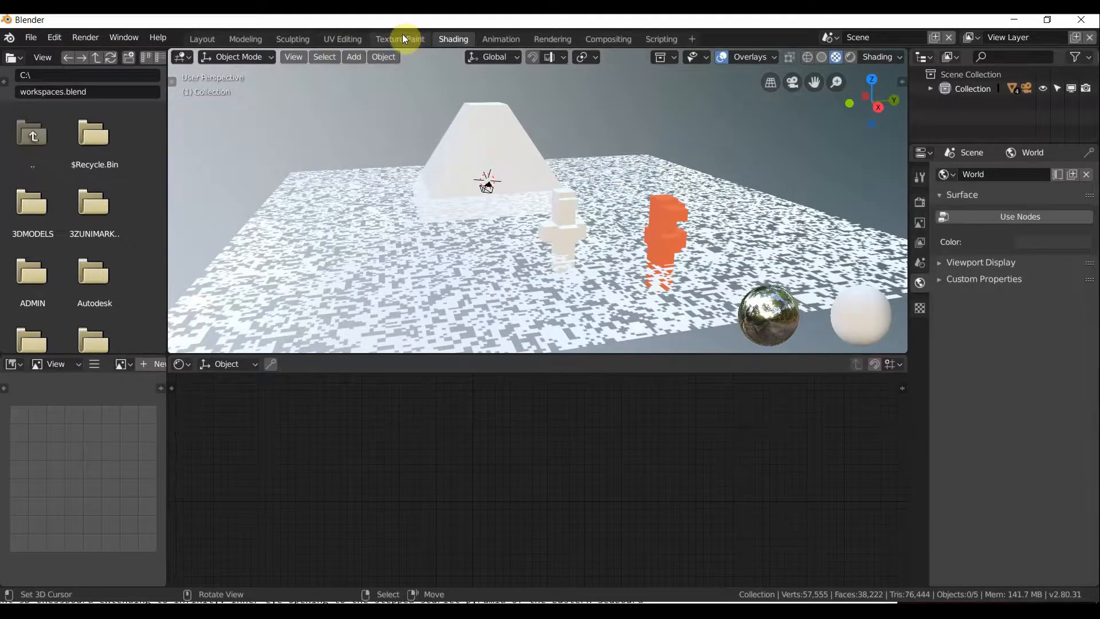
pyautogui.click(246, 39)
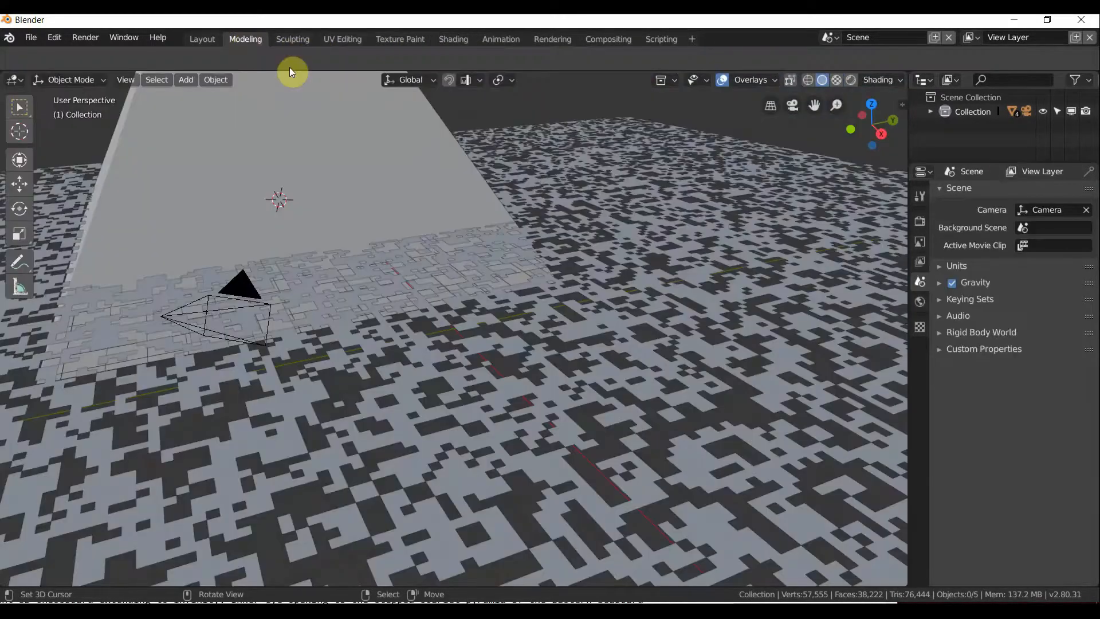
# Switch the viewport to rendered shading with both cube stacks and the pyramid in view.
pyautogui.scroll(-5, 525, 192)
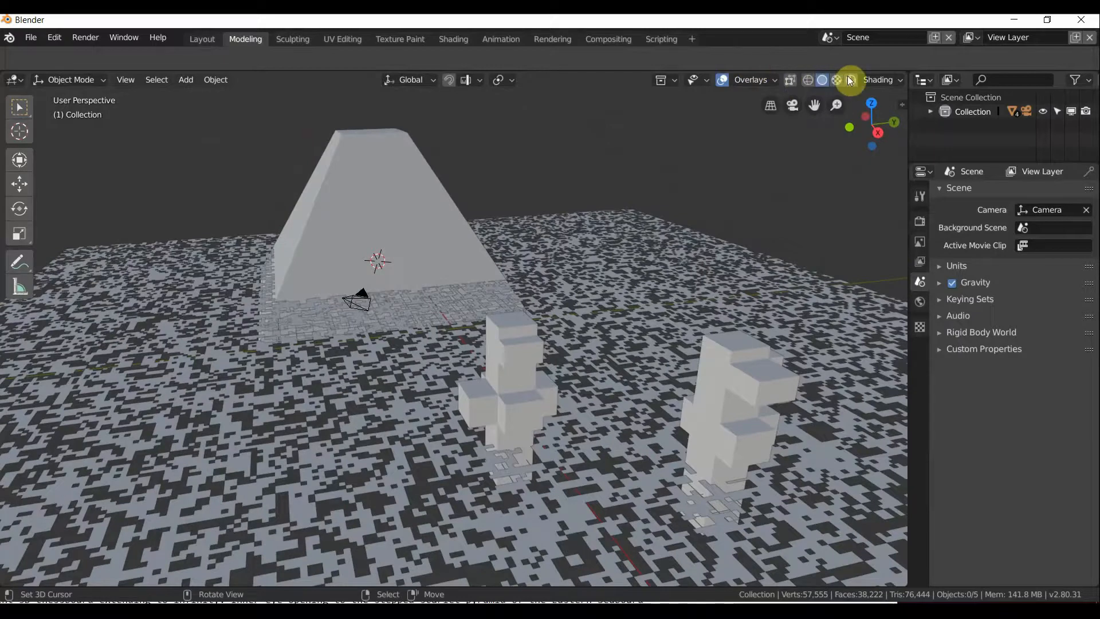
pyautogui.click(851, 79)
pyautogui.moveTo(667, 198); pyautogui.dragTo(545, 285, button='middle')
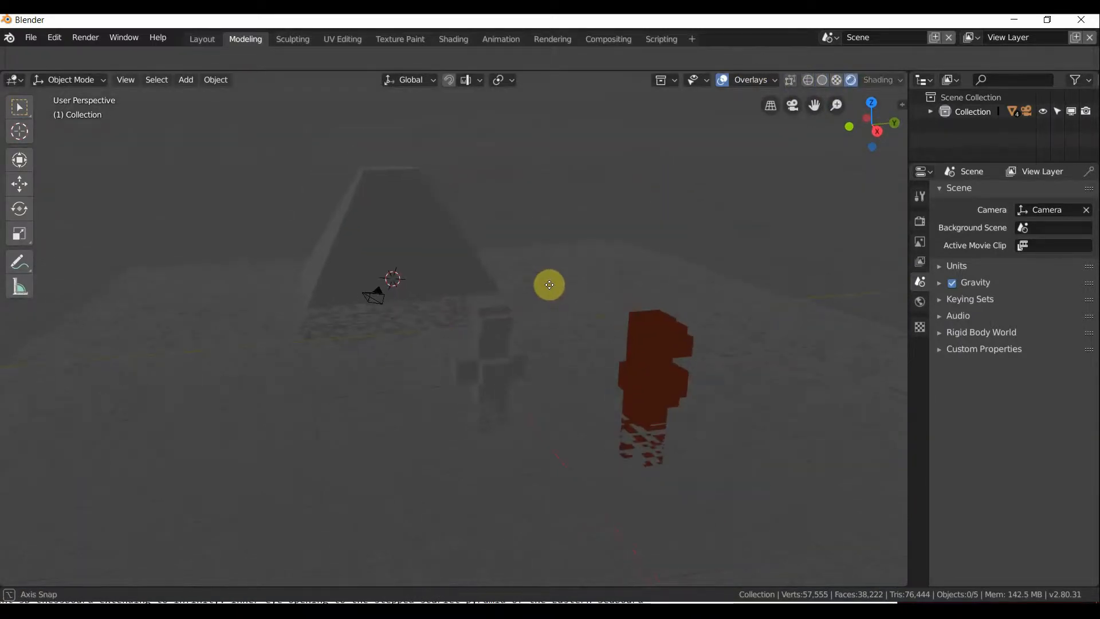
# Add a point light and move it about 32.1 m along the X axis to the base of the cube stacks.
pyautogui.hotkey('shift', 'a')
pyautogui.press('Up')
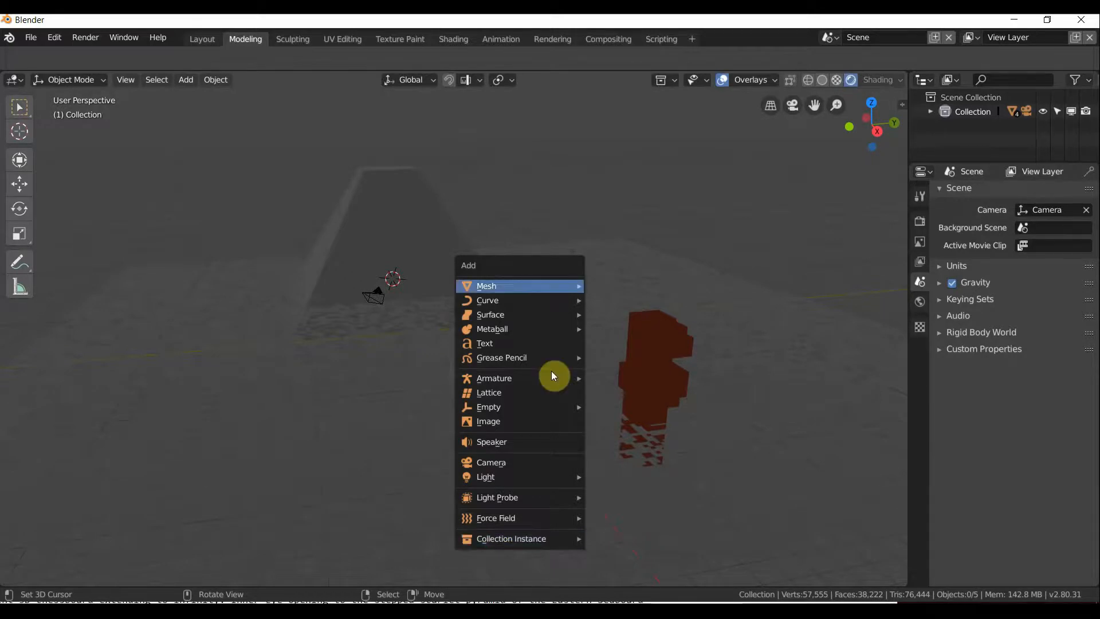
pyautogui.moveTo(565, 476)
pyautogui.click(621, 474)
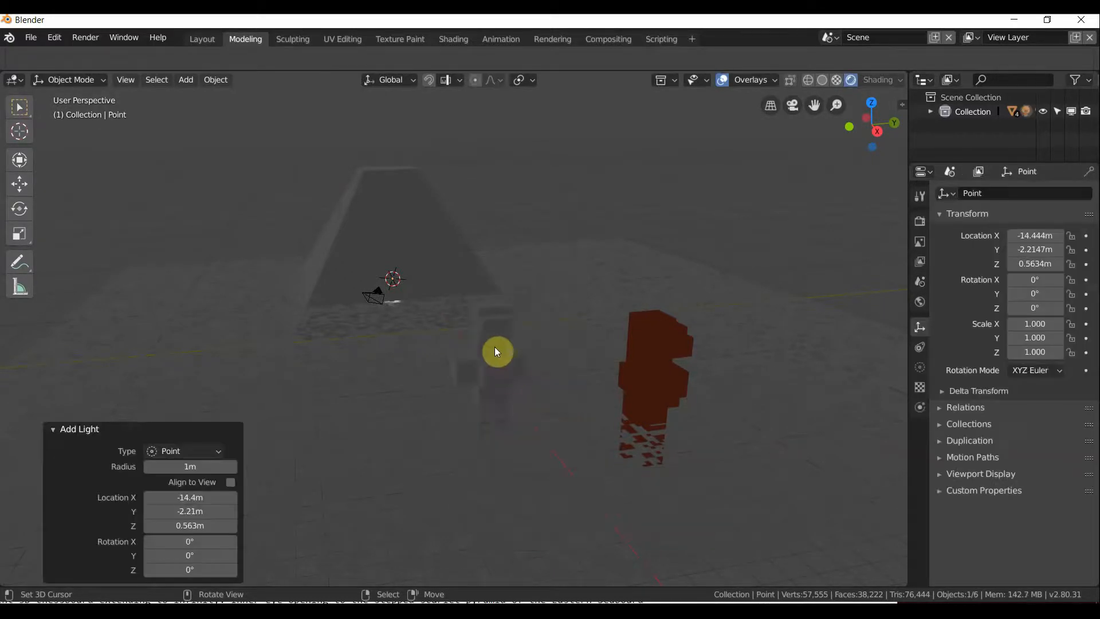
pyautogui.press('g')
pyautogui.press('y')
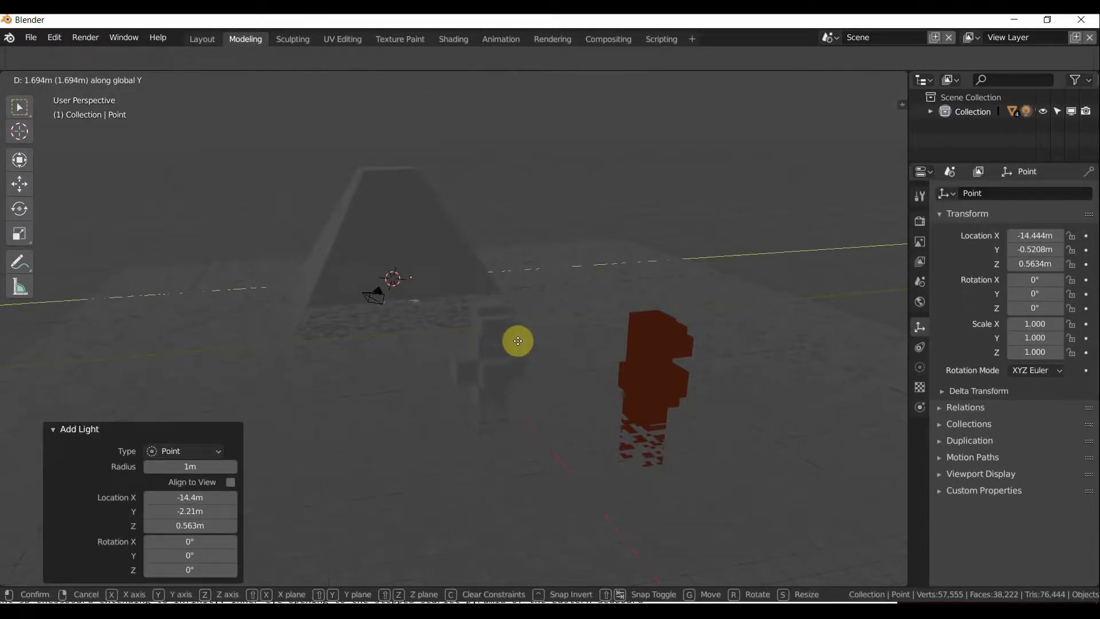
pyautogui.press('x')
pyautogui.click(668, 449)
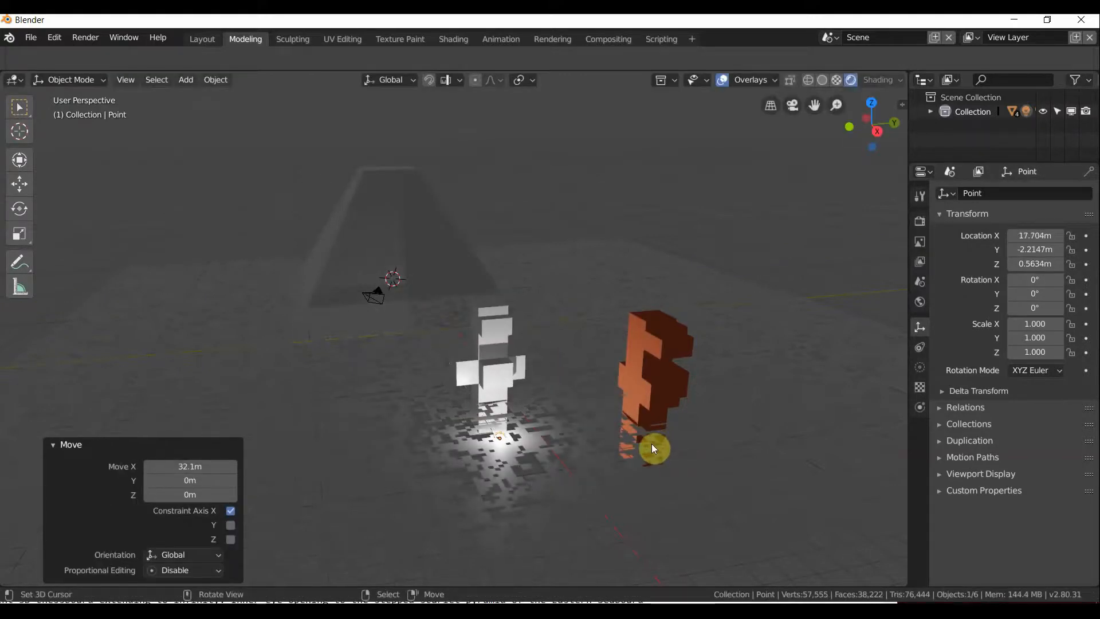
# Reposition the point light freely until it sits inside the orange-red cube stack.
pyautogui.press('g')
pyautogui.click(797, 383)
pyautogui.moveTo(797, 383); pyautogui.dragTo(704, 364, button='middle')
pyautogui.press('g')
pyautogui.click(745, 386)
pyautogui.press('g')
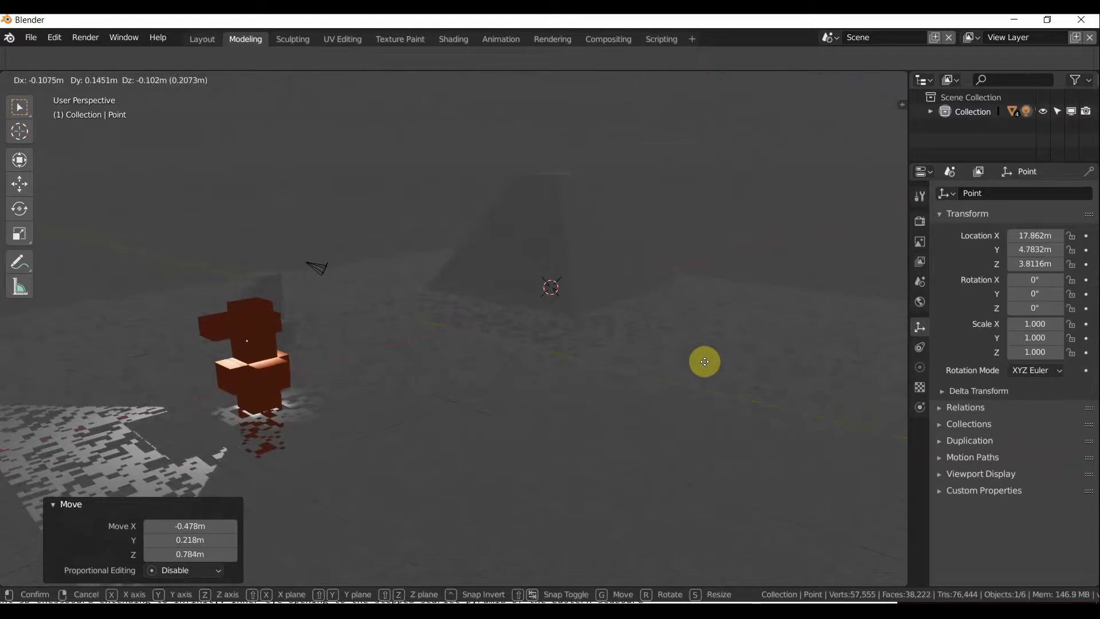
pyautogui.click(553, 359)
pyautogui.moveTo(554, 360); pyautogui.dragTo(606, 294, button='middle')
pyautogui.press('g')
pyautogui.click(581, 359)
# Set the orange-red stack's subsurface scale to 13.600 and its first radius value to 2.800.
pyautogui.click(545, 252)
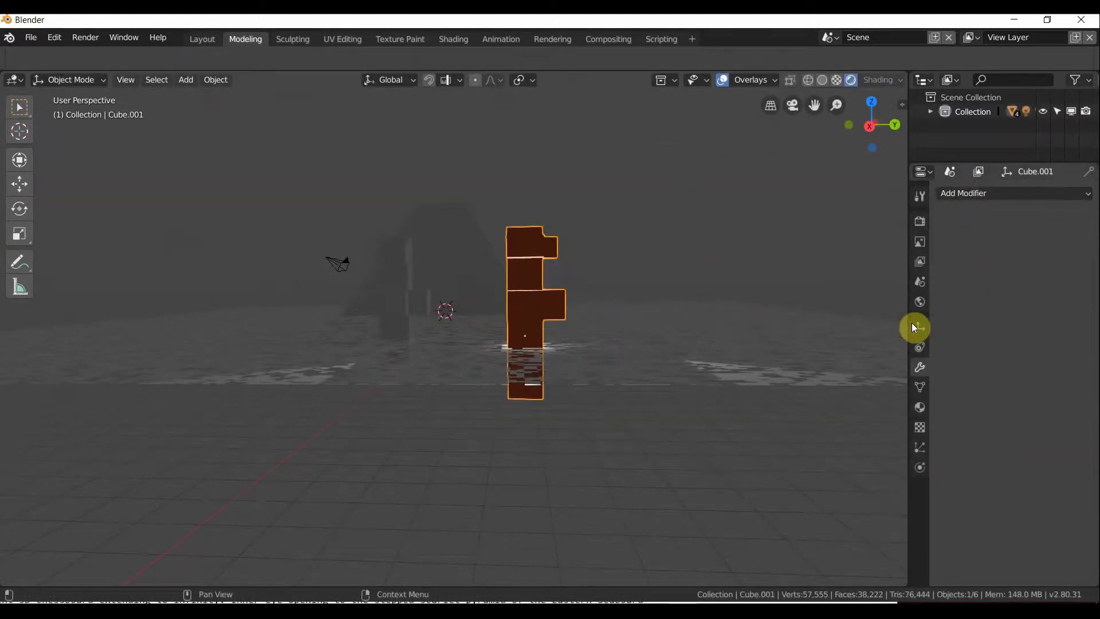
pyautogui.click(920, 407)
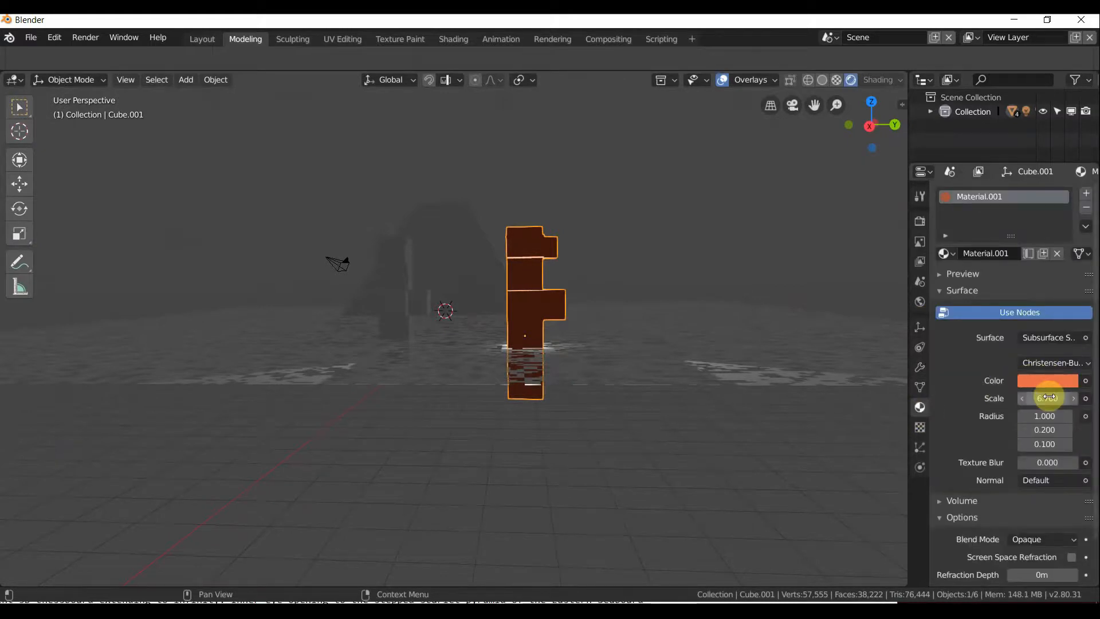
pyautogui.moveTo(1046, 397); pyautogui.dragTo(1018, 415)
pyautogui.scroll(-2, 1017, 413)
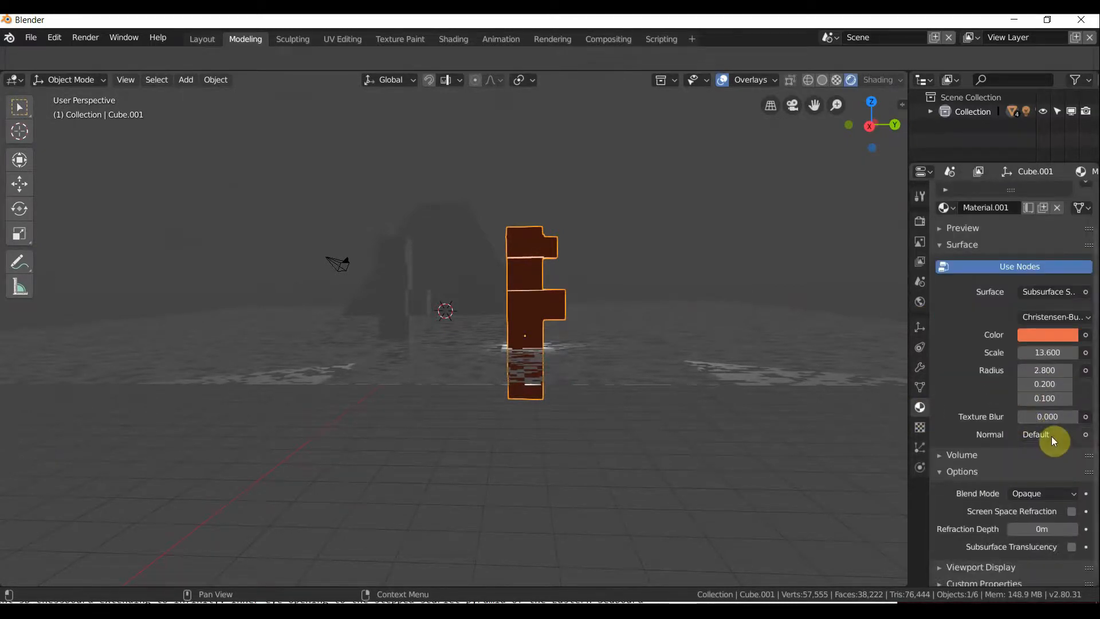
# Try the Additive, Alpha Clip and Alpha Hashed blend modes on the orange-red stack's material.
pyautogui.click(1035, 493)
pyautogui.click(1021, 460)
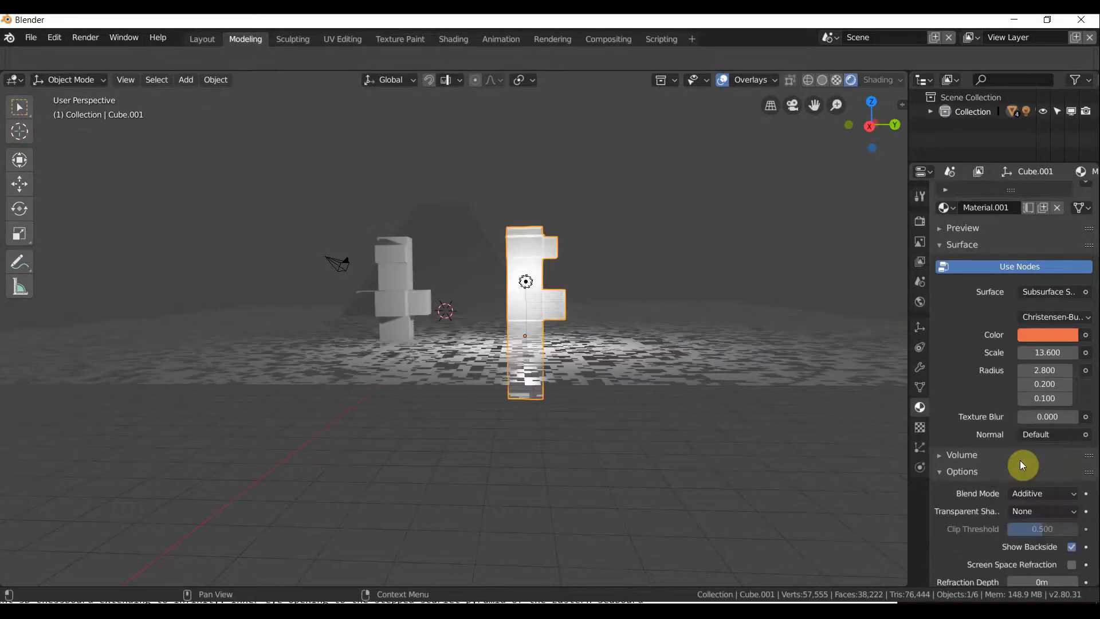
pyautogui.click(1021, 493)
pyautogui.click(1012, 431)
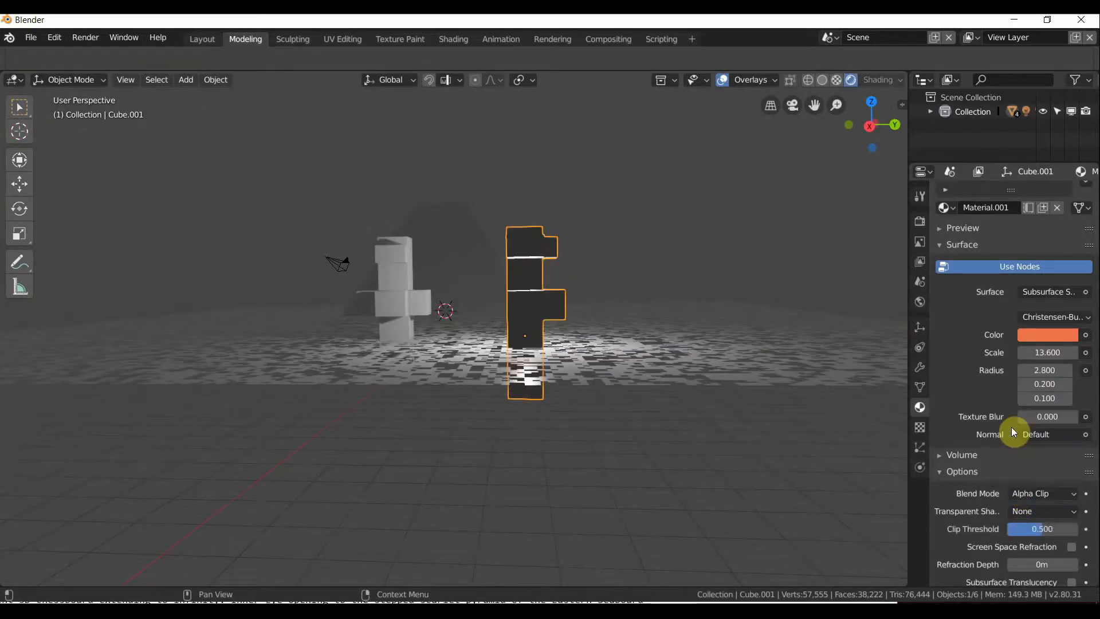
pyautogui.click(1024, 495)
pyautogui.click(1010, 415)
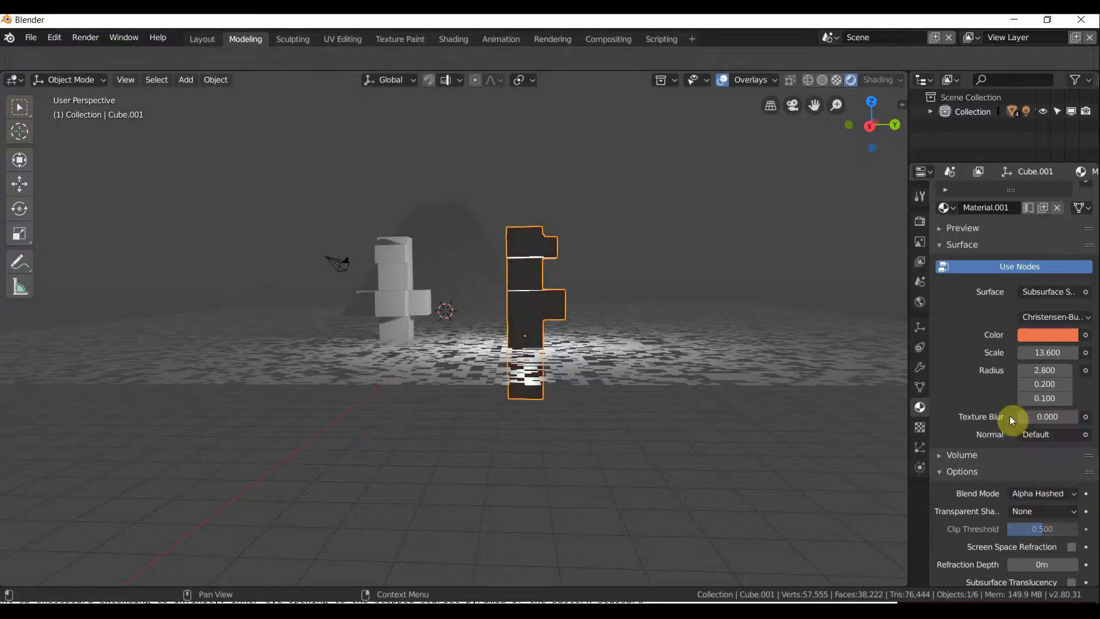
# Try the Alpha Blend blend mode on the stack's material and inspect the stack from several angles.
pyautogui.moveTo(860, 402); pyautogui.dragTo(519, 368, button='middle')
pyautogui.click(1027, 493)
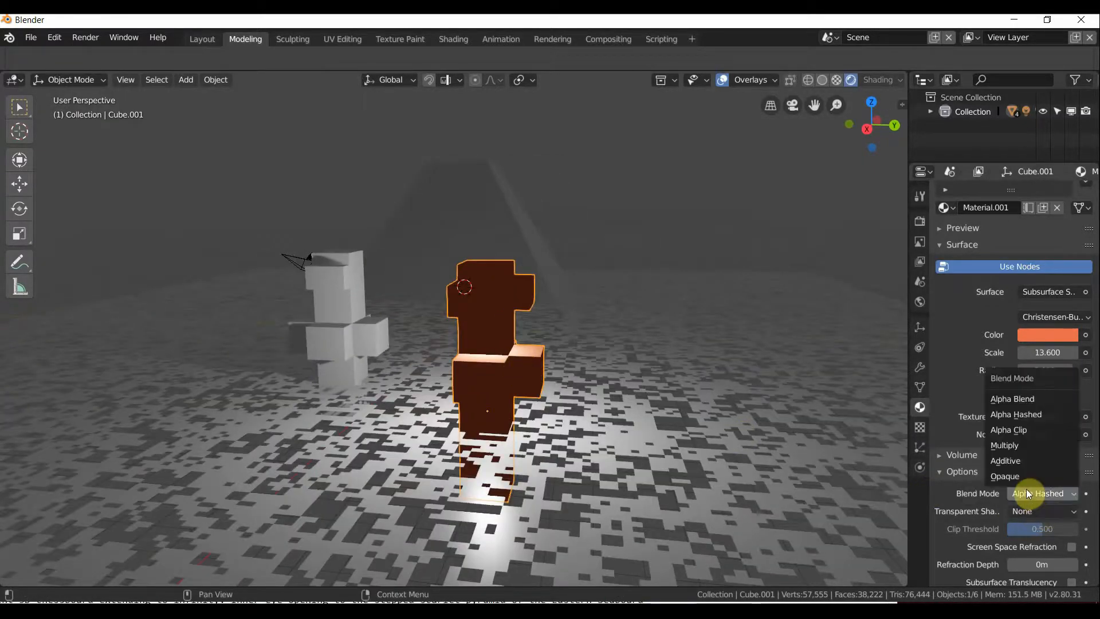
pyautogui.click(1011, 399)
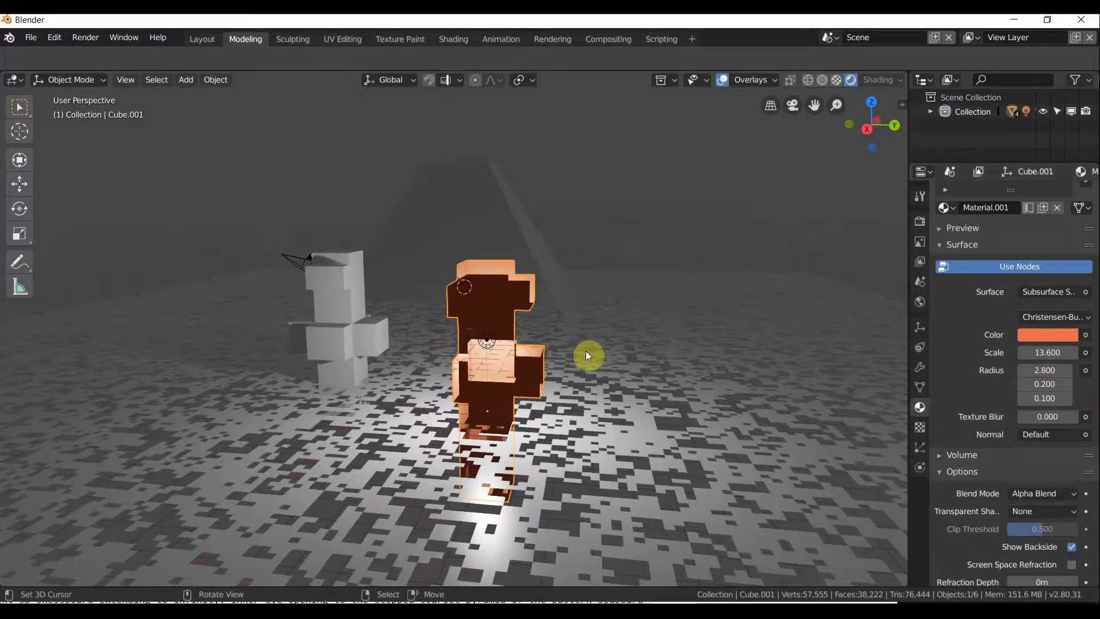
pyautogui.moveTo(586, 351); pyautogui.dragTo(600, 293, button='middle')
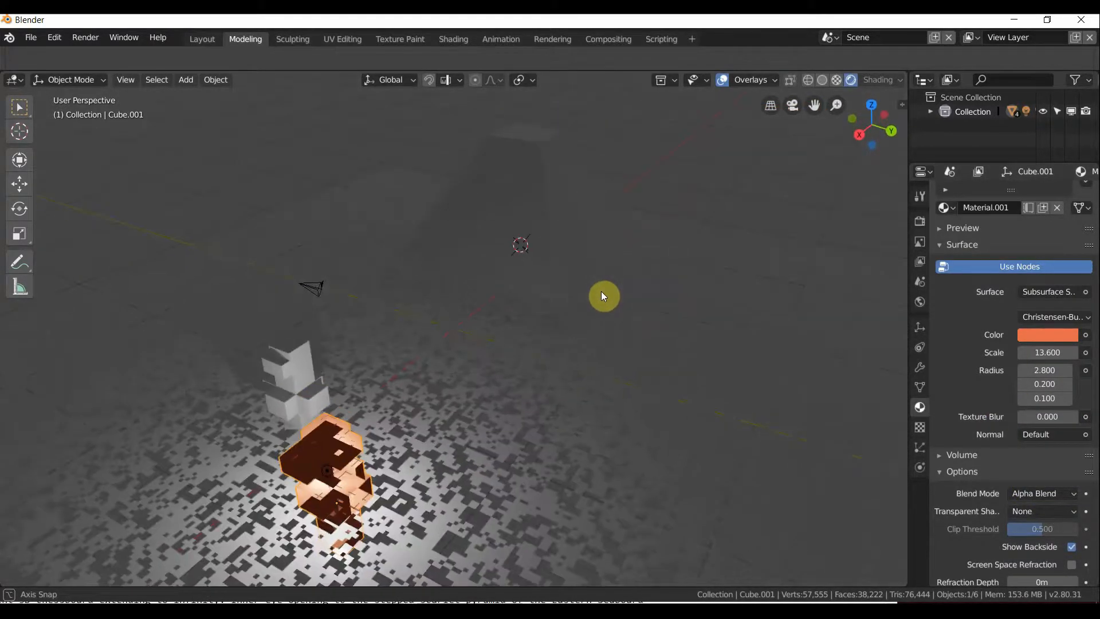
pyautogui.keyDown('shift'); pyautogui.moveTo(521, 333); pyautogui.dragTo(583, 241, button='middle'); pyautogui.keyUp('shift')
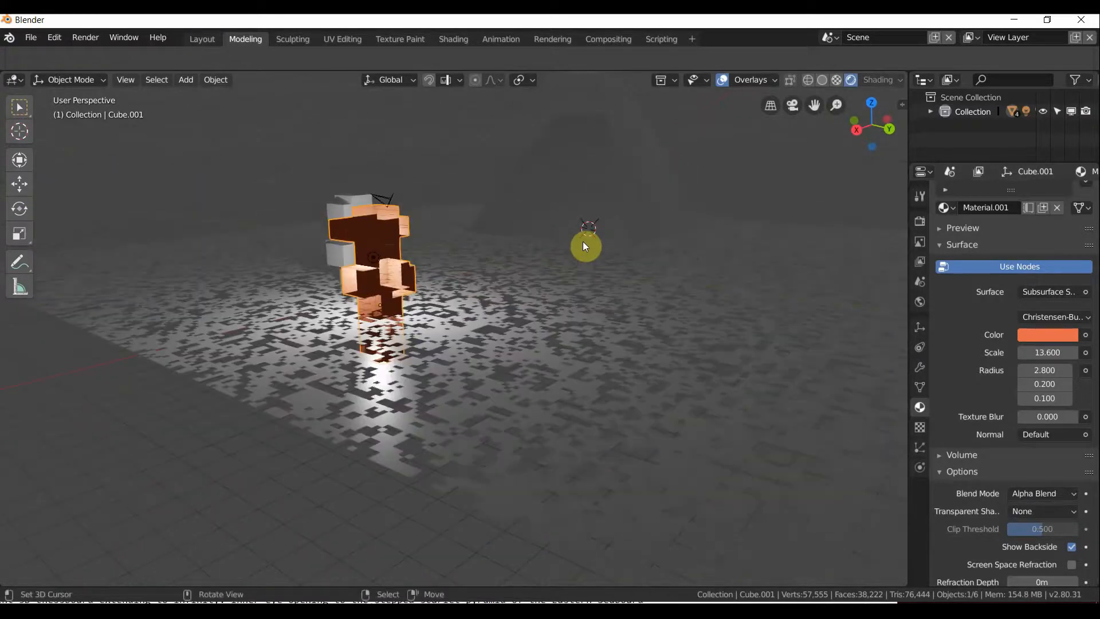
pyautogui.scroll(3, 501, 238)
pyautogui.moveTo(501, 237); pyautogui.dragTo(520, 274, button='middle')
pyautogui.scroll(-5, 507, 247)
pyautogui.scroll(4, 489, 246)
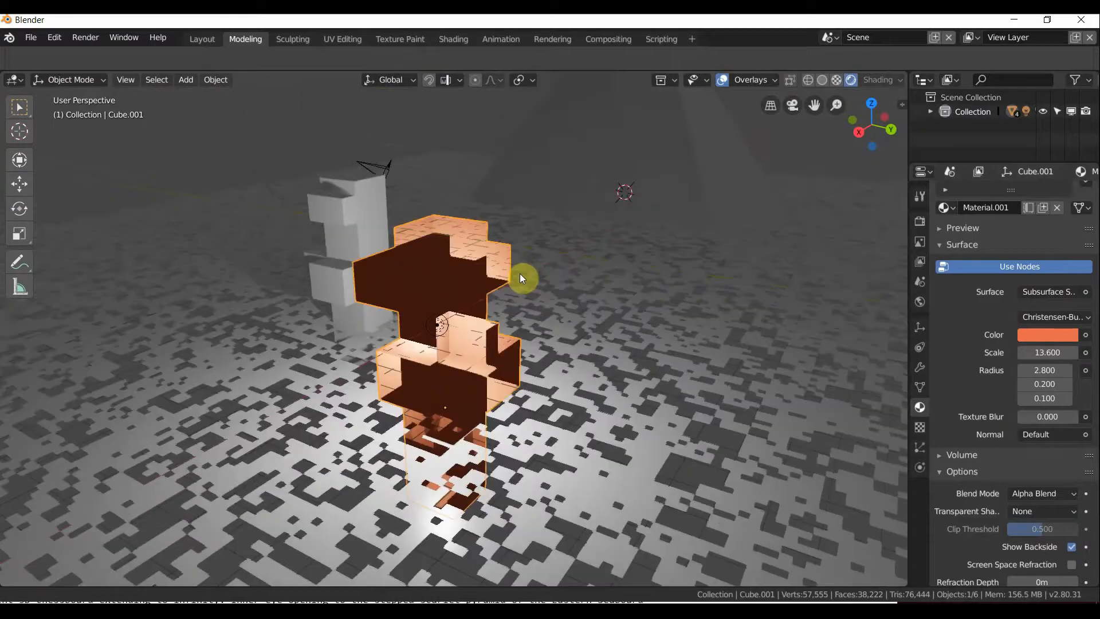
# Darken the world background color to nearly black.
pyautogui.click(920, 302)
pyautogui.click(1030, 263)
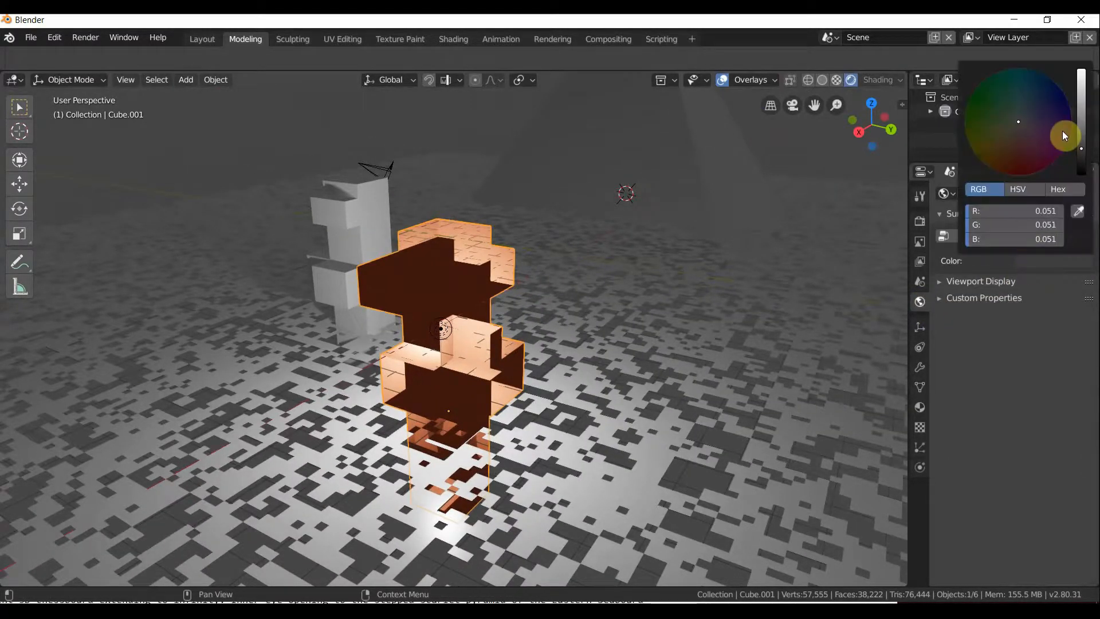
pyautogui.moveTo(1079, 143); pyautogui.dragTo(1081, 170)
# Hide the floor grid in the viewport overlays.
pyautogui.moveTo(793, 180); pyautogui.dragTo(648, 197, button='middle')
pyautogui.scroll(-4, 651, 183)
pyautogui.click(748, 81)
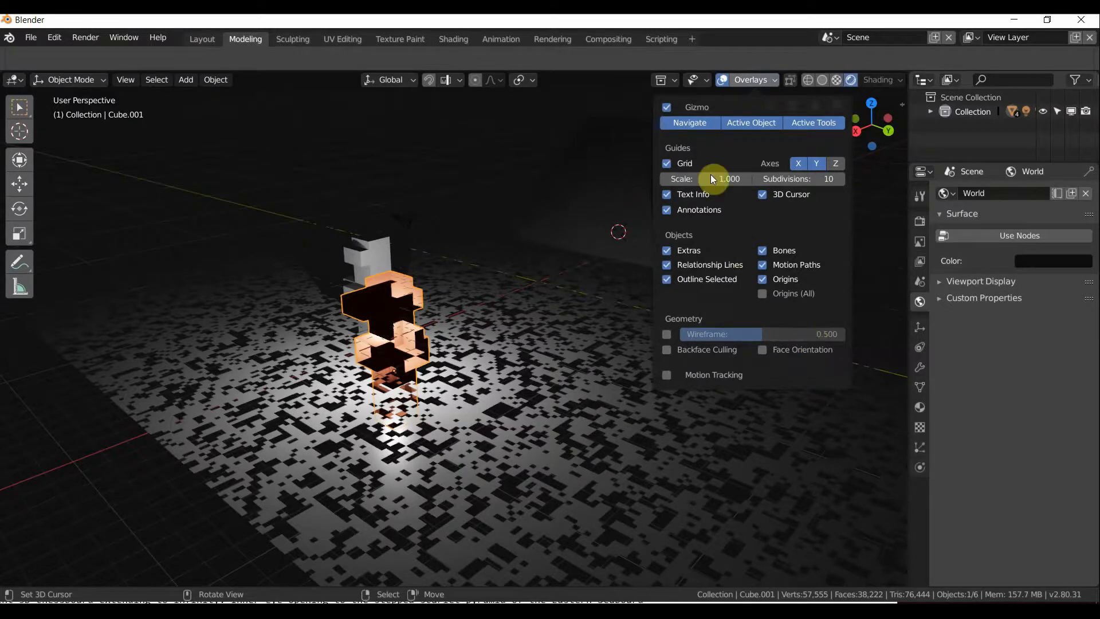
pyautogui.click(672, 164)
# Select the broken-up chessboard plane and assign it the existing Material.001.
pyautogui.moveTo(549, 356); pyautogui.dragTo(523, 330, button='middle')
pyautogui.scroll(3, 534, 342)
pyautogui.click(534, 344)
pyautogui.scroll(-4, 514, 319)
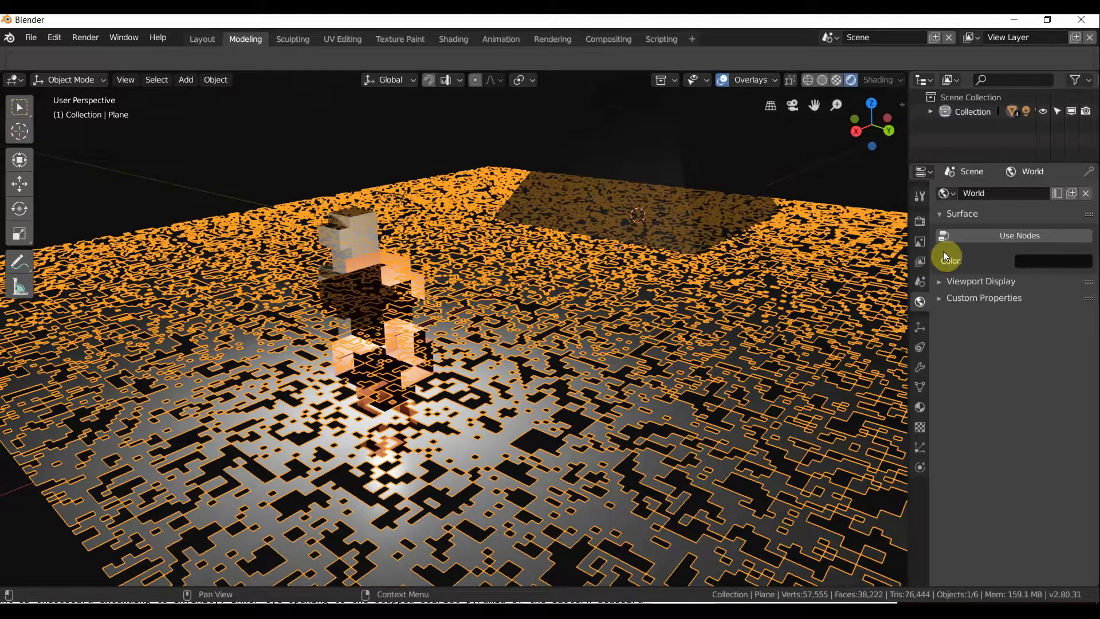
pyautogui.click(917, 408)
pyautogui.click(953, 206)
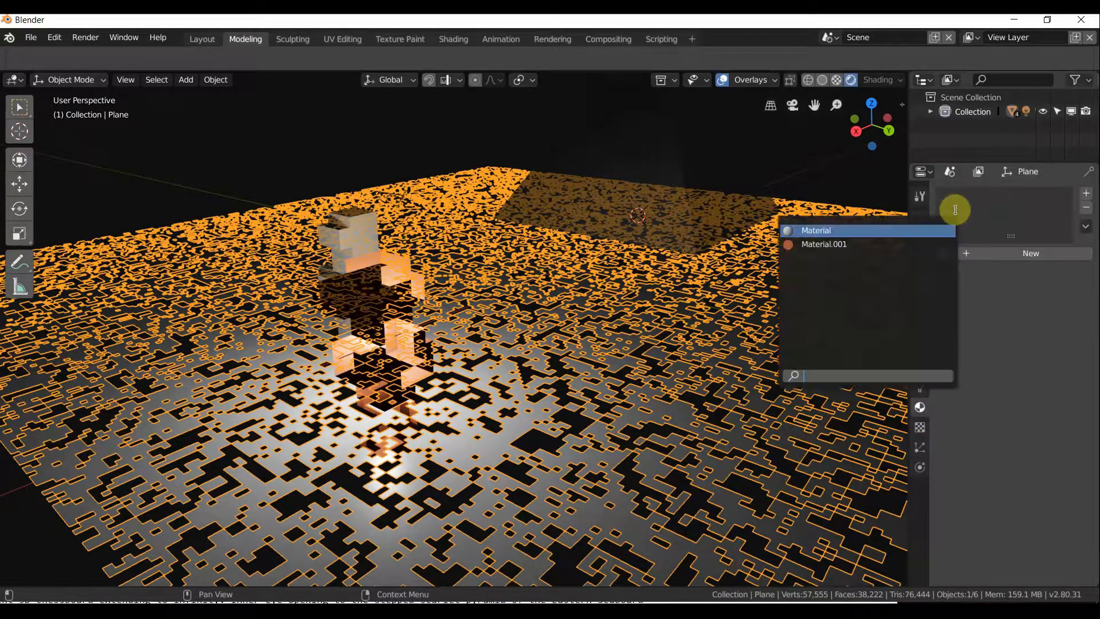
pyautogui.click(912, 244)
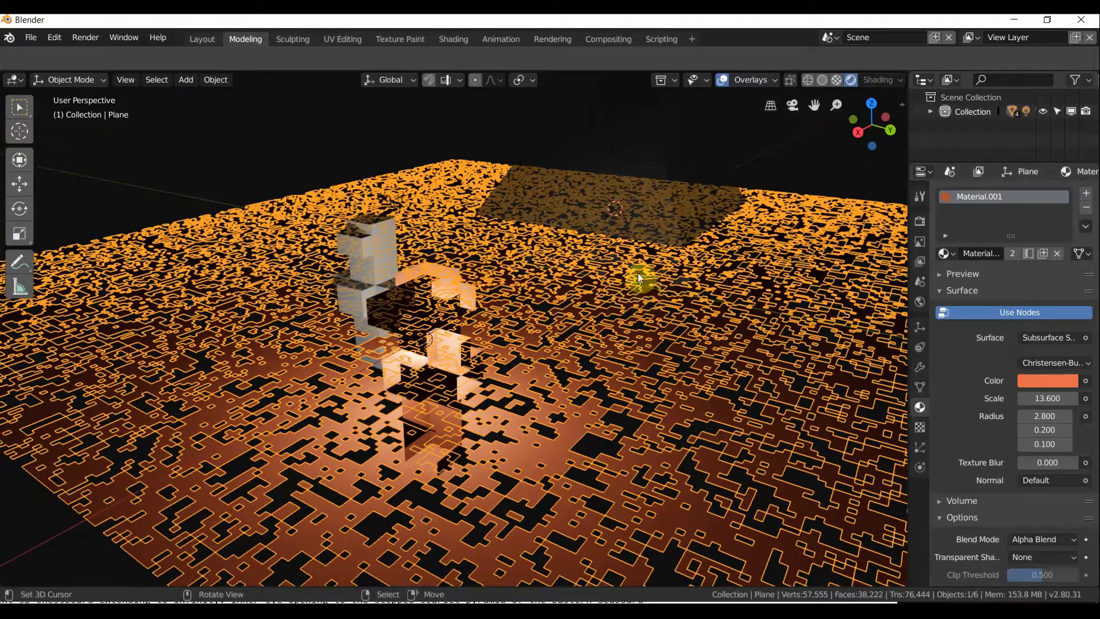
# Select the orange-red cube stack and set its material's Texture Blur to 0.419.
pyautogui.click(622, 227)
pyautogui.click(519, 393)
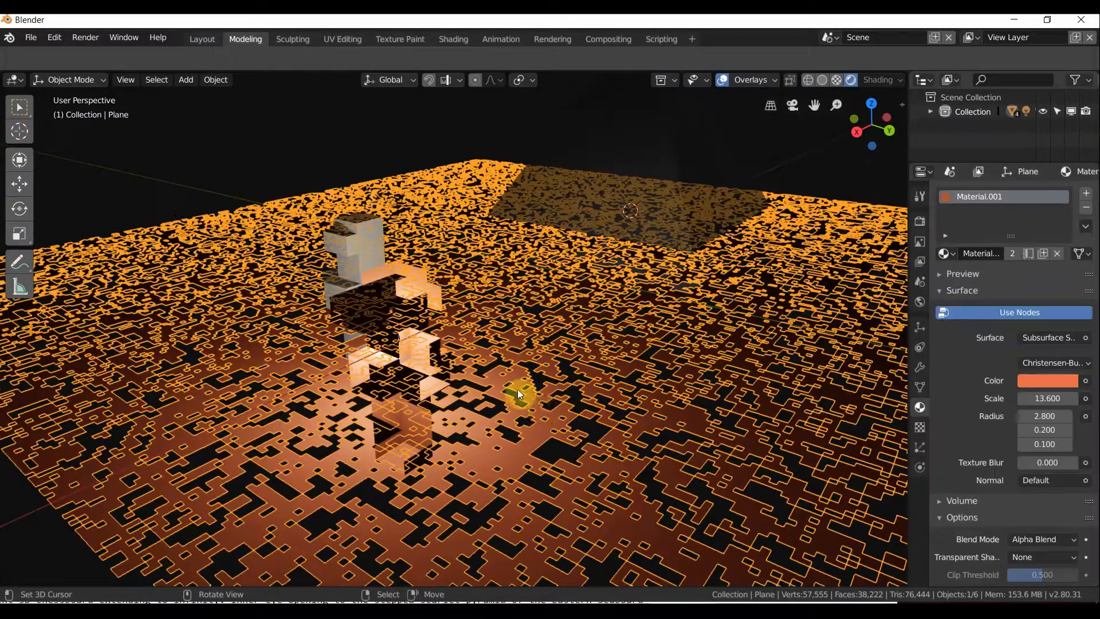
pyautogui.click(420, 306)
pyautogui.click(415, 296)
pyautogui.click(415, 297)
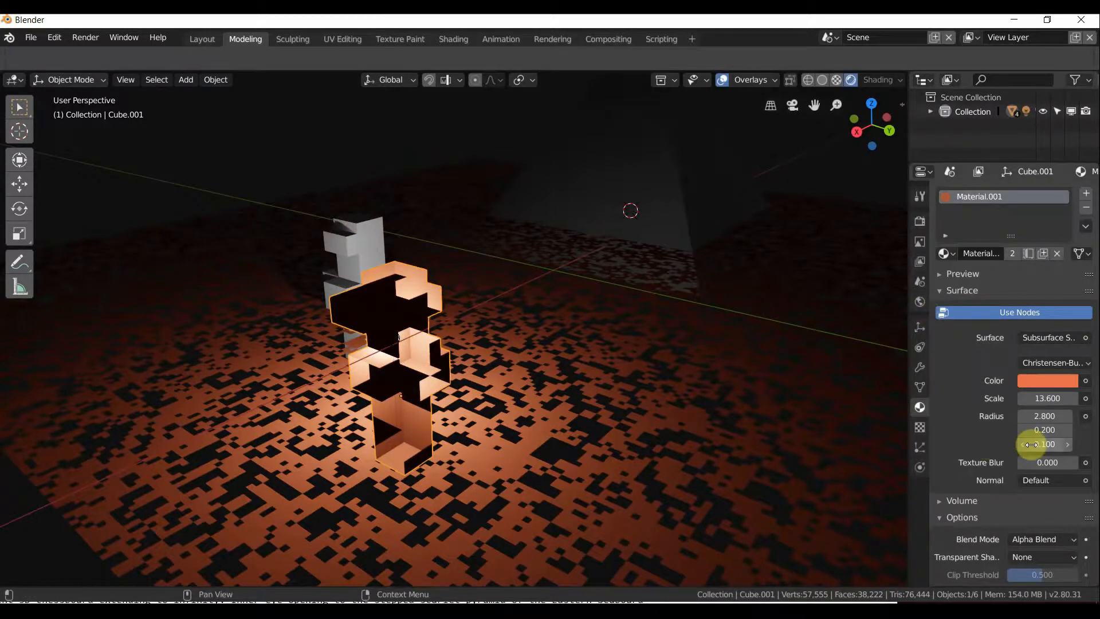
pyautogui.moveTo(1038, 467)
pyautogui.mouseDown()
pyautogui.moveTo(1057, 466)
pyautogui.moveTo(1049, 462)
pyautogui.mouseUp()
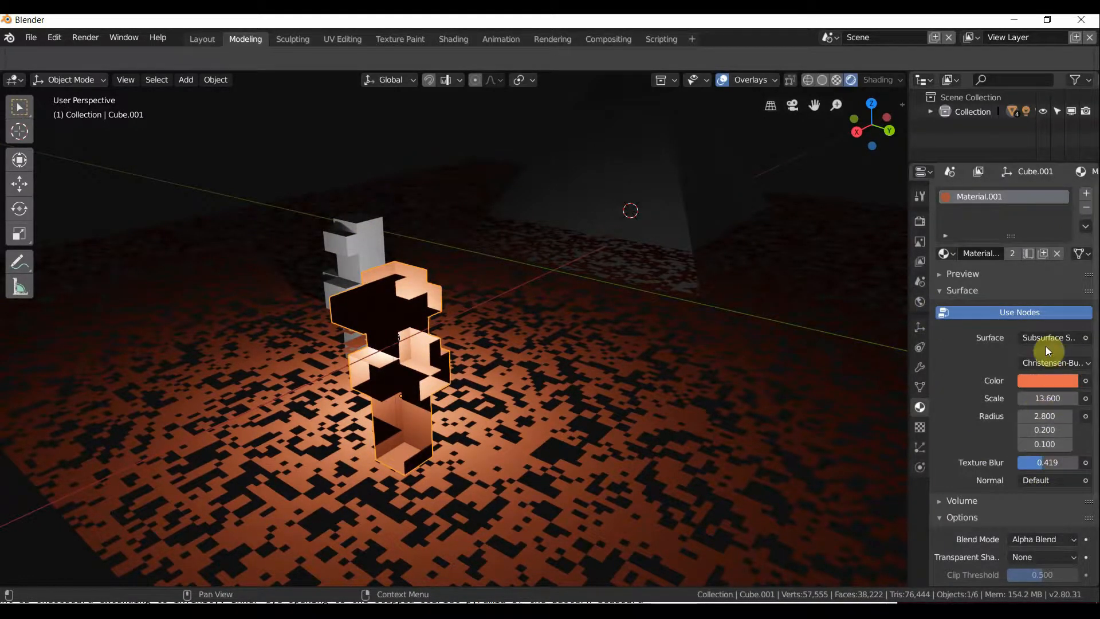
# Try the Multiply blend mode on the shared material and inspect the stack up close.
pyautogui.scroll(-1, 1041, 344)
pyautogui.click(1037, 516)
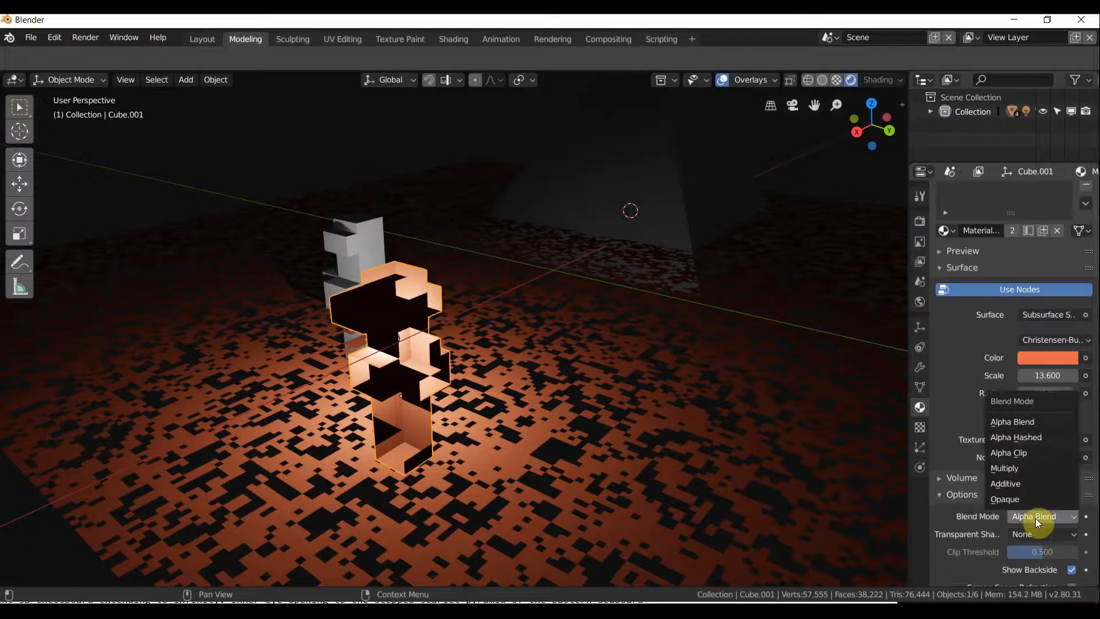
pyautogui.click(1023, 469)
pyautogui.click(1030, 457)
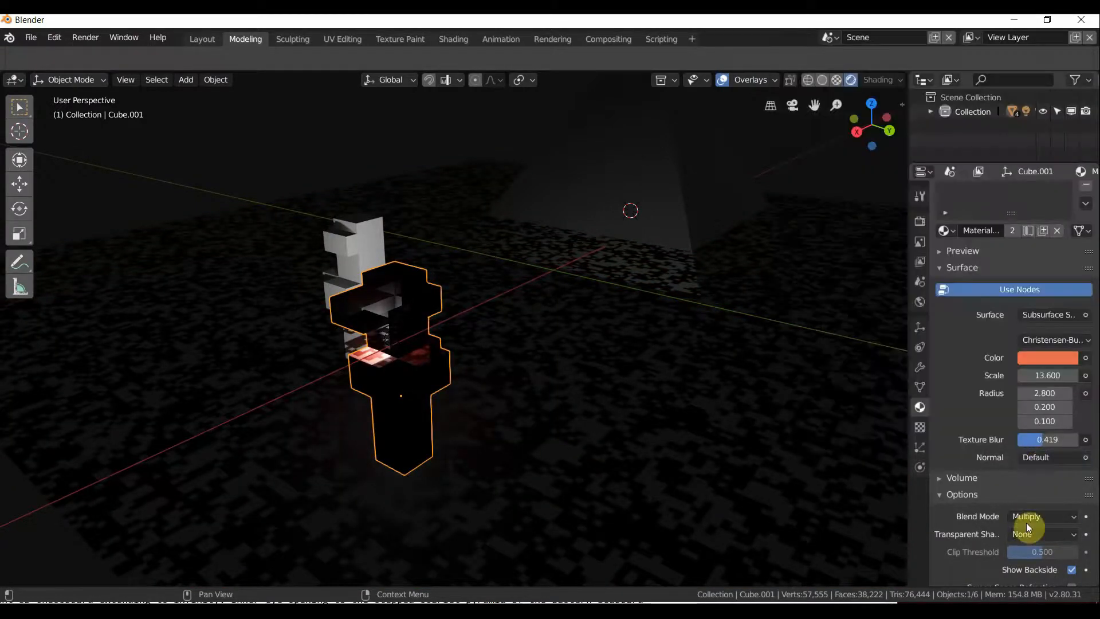
pyautogui.click(1027, 516)
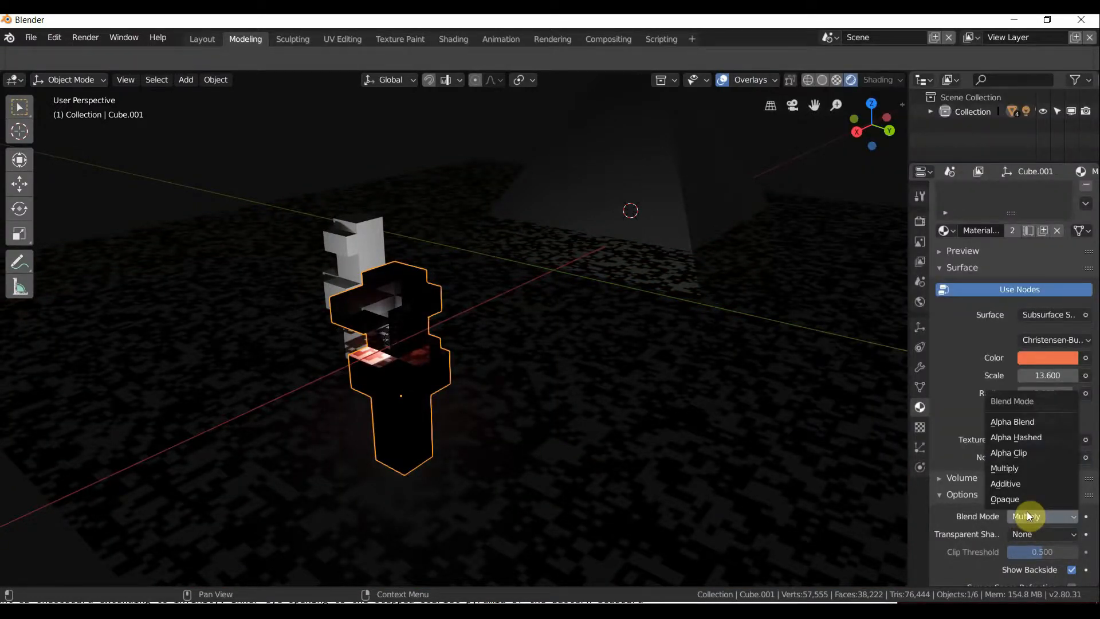
pyautogui.moveTo(687, 430)
pyautogui.mouseDown(button='middle')
pyautogui.moveTo(705, 412)
pyautogui.moveTo(690, 414)
pyautogui.mouseUp(button='middle')
pyautogui.scroll(2, 690, 415)
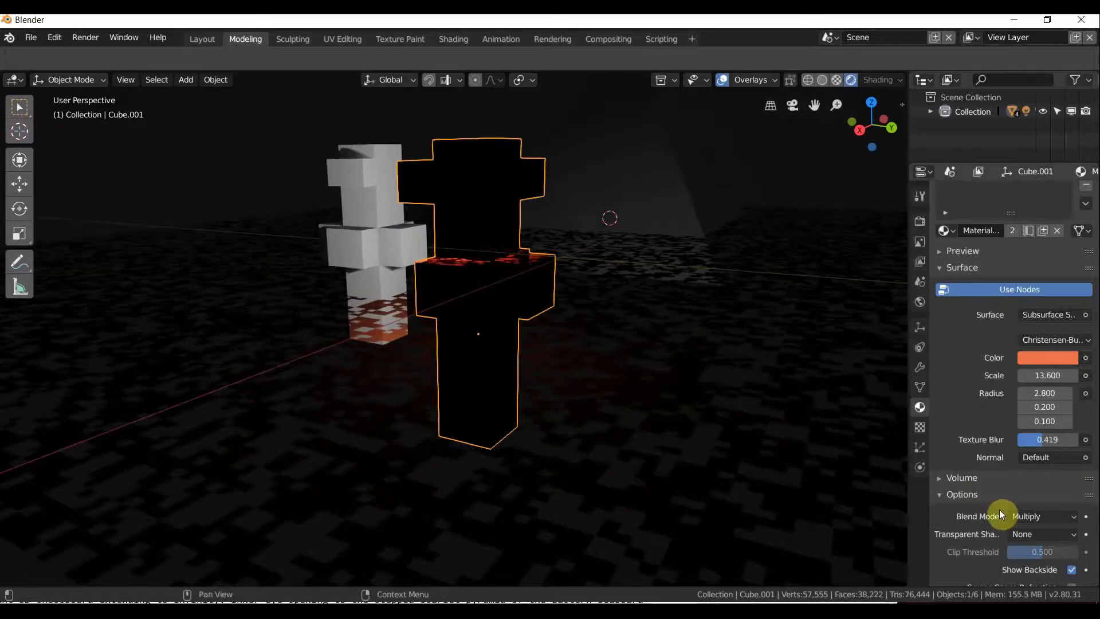
pyautogui.moveTo(677, 369); pyautogui.dragTo(681, 386, button='middle')
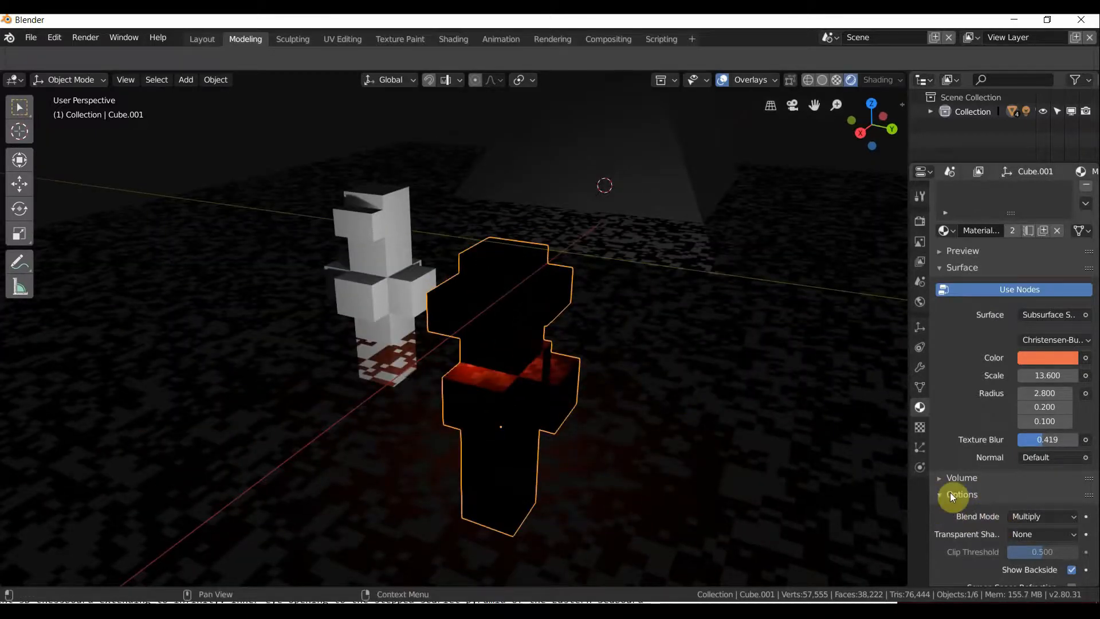
pyautogui.click(1027, 515)
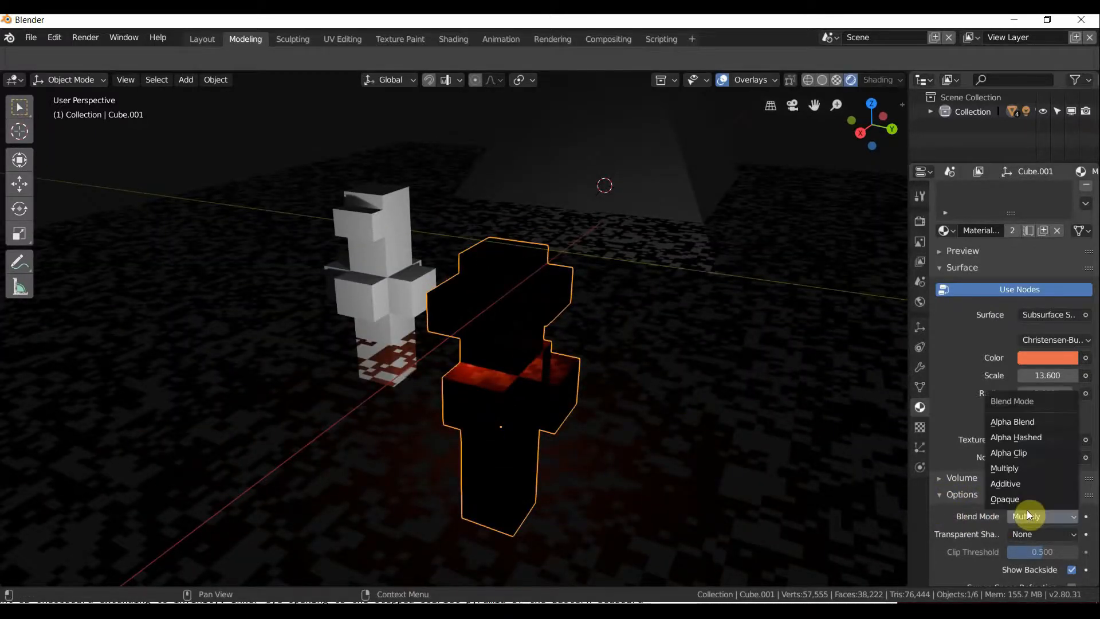
pyautogui.click(1016, 474)
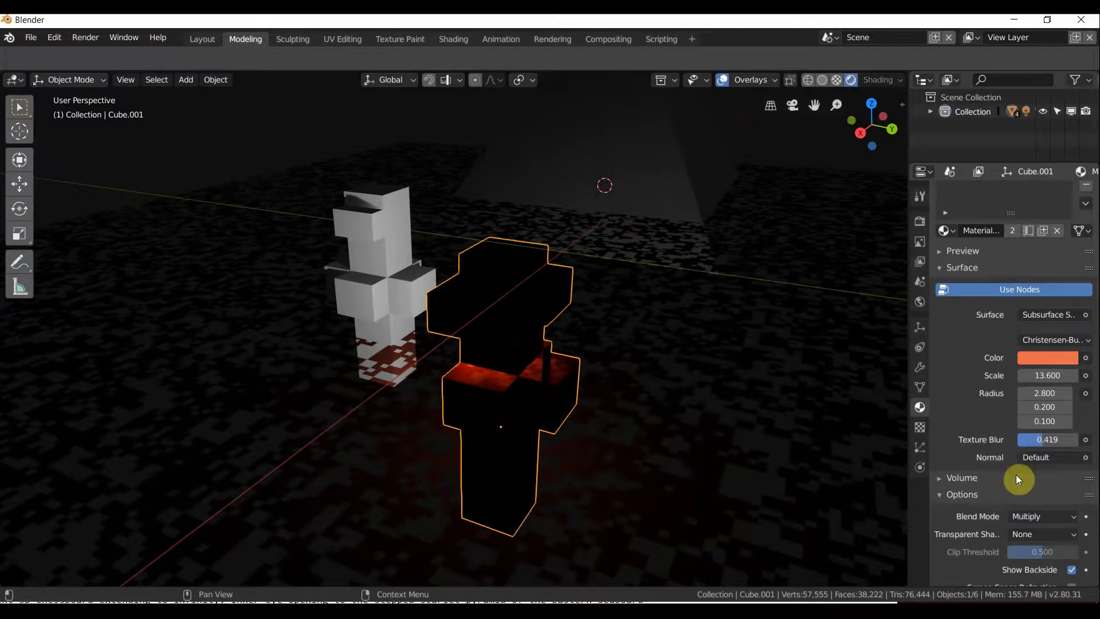
# Try the Alpha Hashed blend mode on the shared material and settle on Opaque.
pyautogui.click(1027, 517)
pyautogui.click(1013, 437)
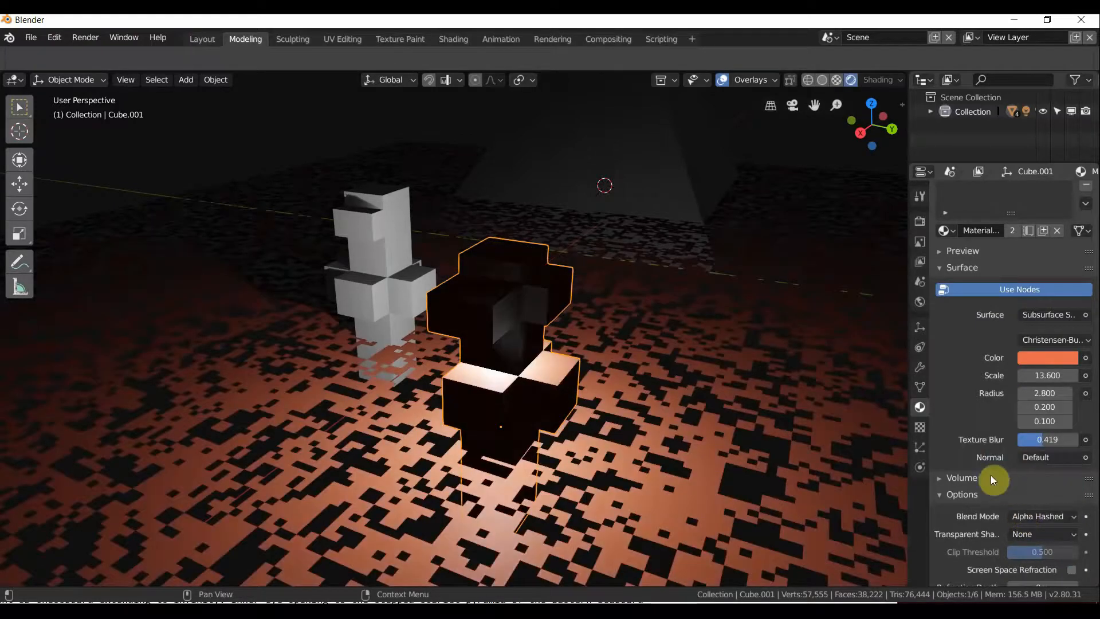
pyautogui.click(1024, 518)
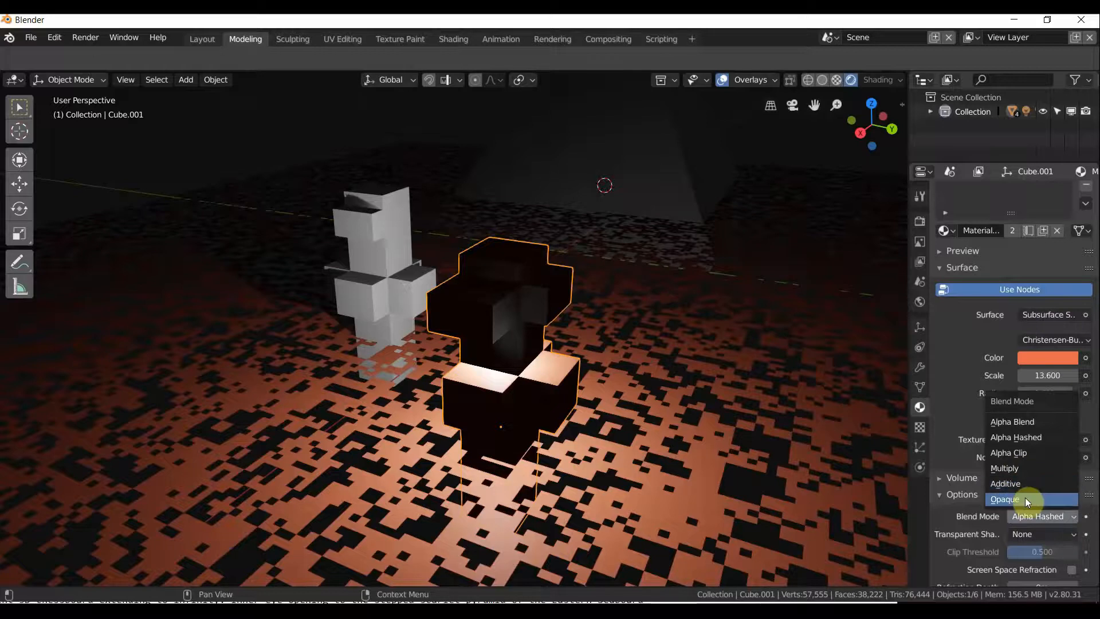
pyautogui.click(1025, 496)
# Select the second, unshaded cube stack and assign it the existing Material.001.
pyautogui.moveTo(710, 360); pyautogui.dragTo(411, 322, button='middle')
pyautogui.scroll(-3, 713, 339)
pyautogui.click(631, 395)
pyautogui.click(410, 322)
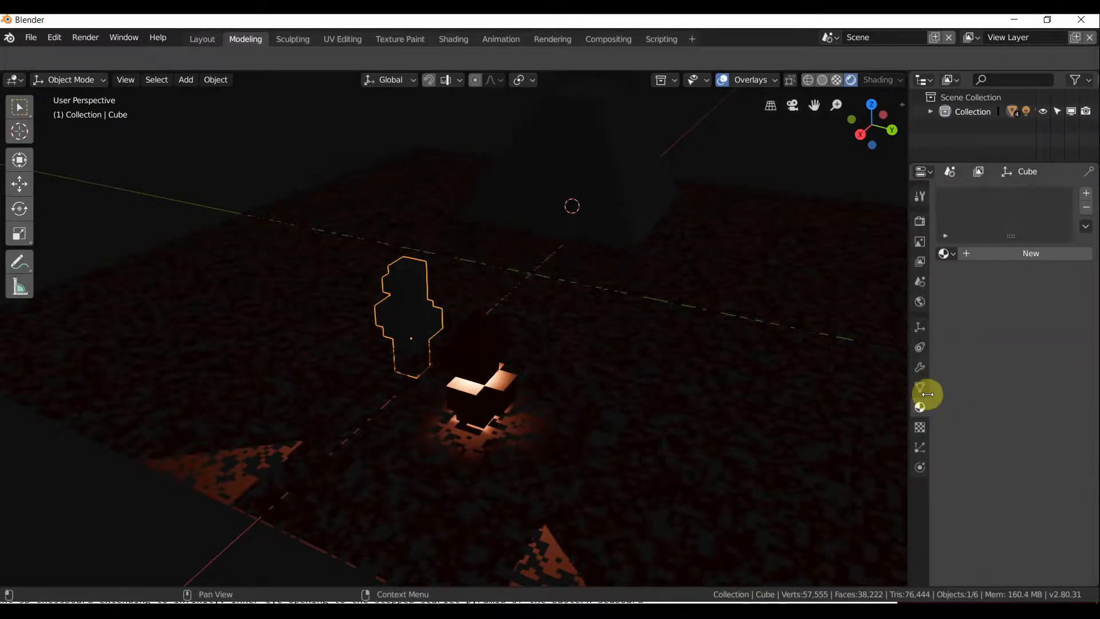
pyautogui.click(944, 254)
pyautogui.click(917, 290)
pyautogui.moveTo(599, 301)
pyautogui.mouseDown(button='middle')
pyautogui.moveTo(627, 295)
pyautogui.moveTo(590, 304)
pyautogui.mouseUp(button='middle')
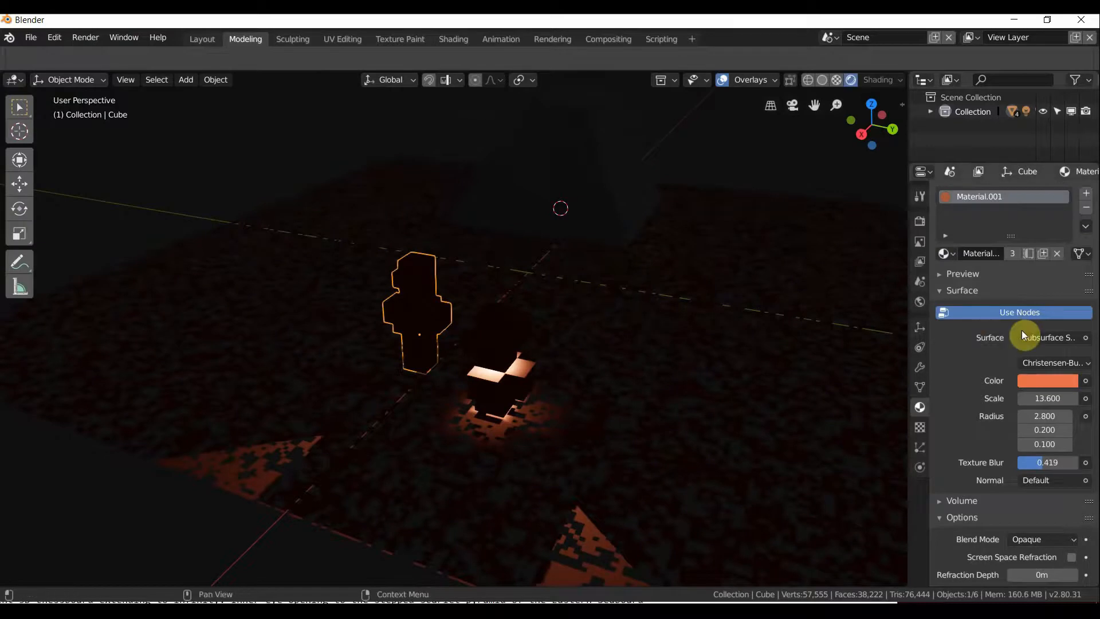
# Change the subsurface color of Material.001 to green.
pyautogui.click(1034, 383)
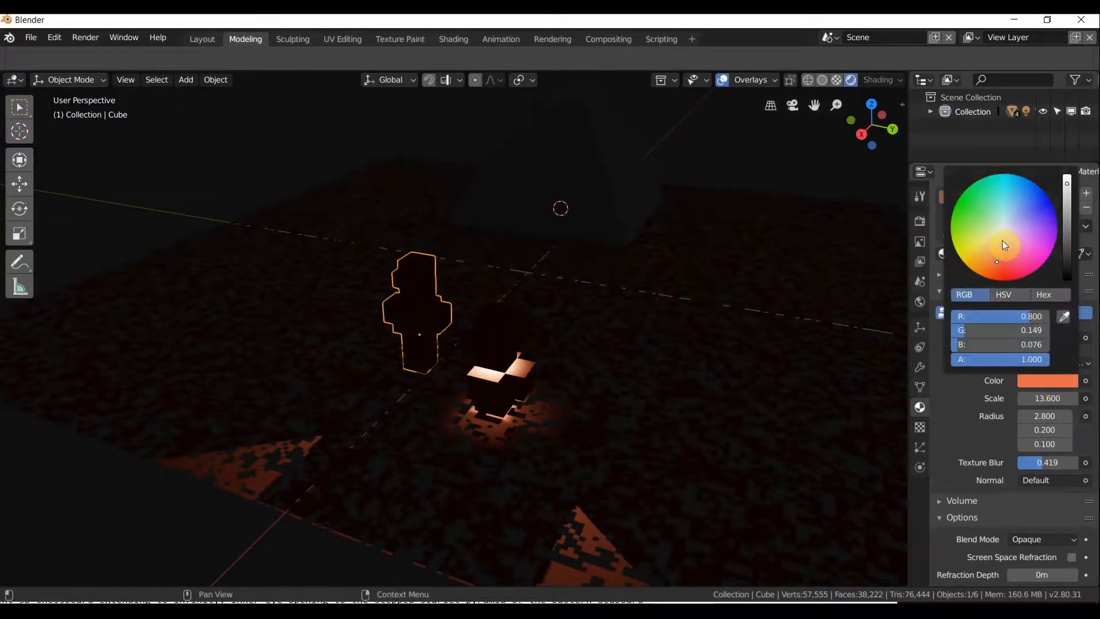
pyautogui.moveTo(1004, 245); pyautogui.dragTo(972, 221)
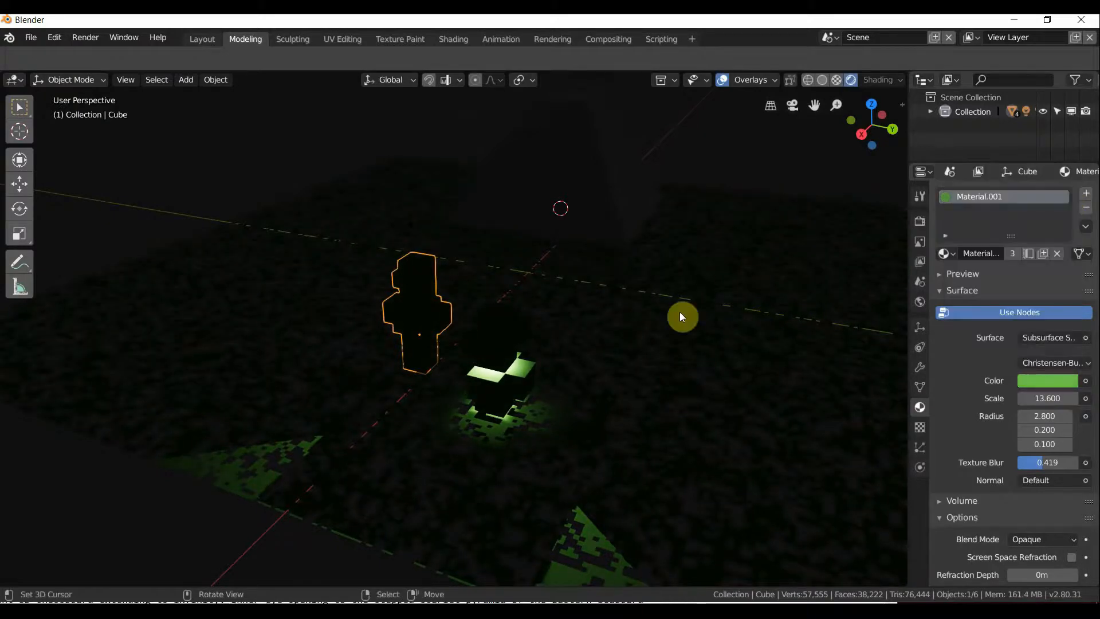
pyautogui.moveTo(681, 313); pyautogui.dragTo(510, 323, button='middle')
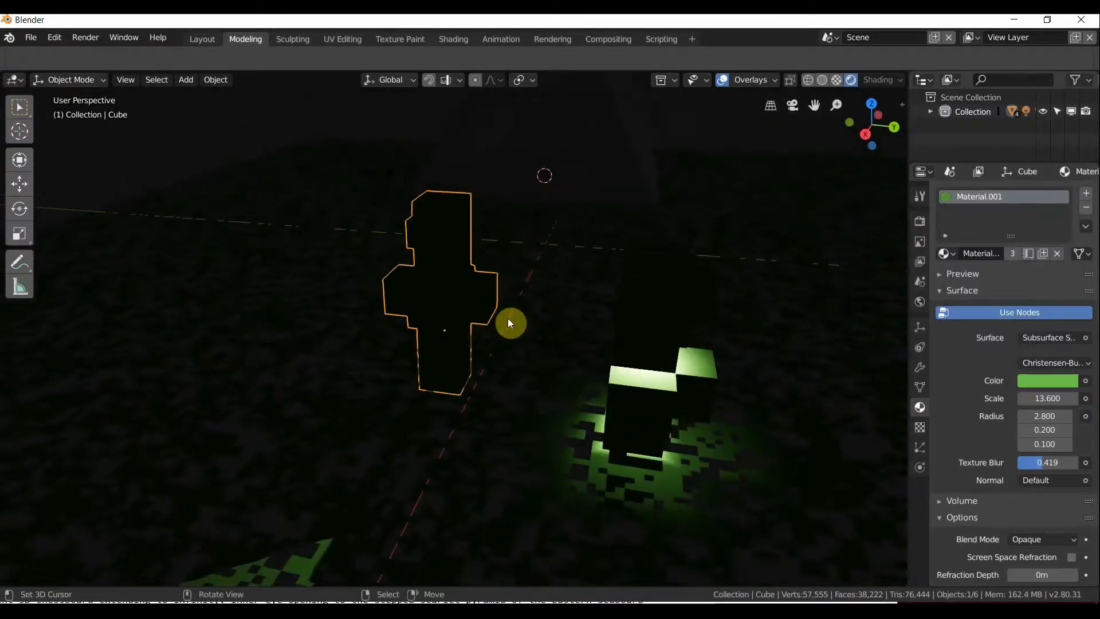
# Try a Solidify modifier with 0.46 m thickness on the front cube stack and remove it.
pyautogui.click(656, 323)
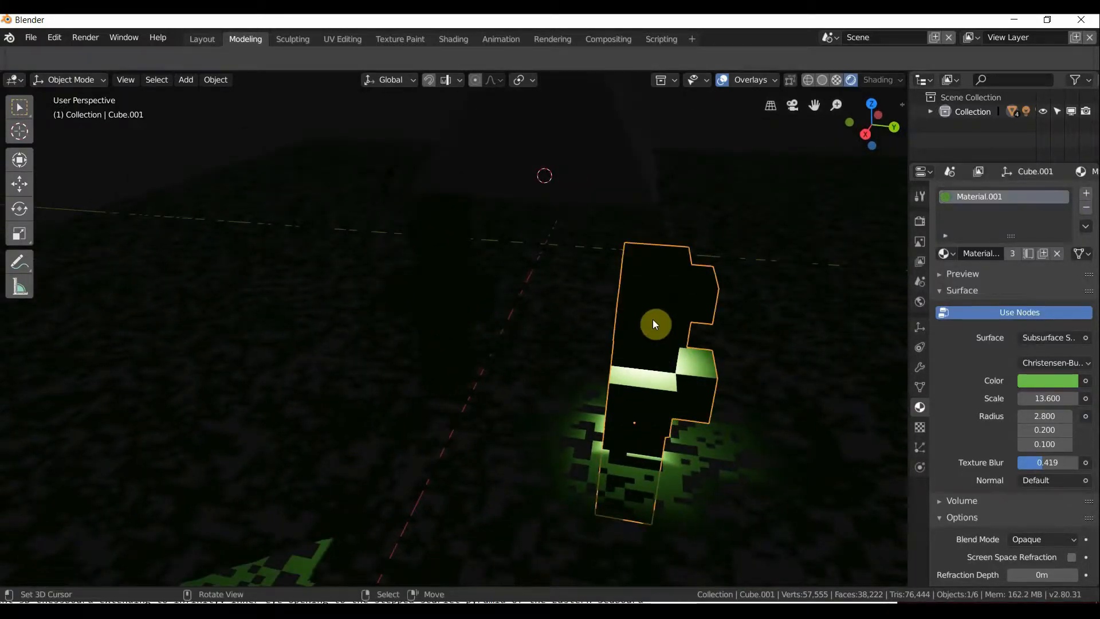
pyautogui.click(921, 368)
pyautogui.click(992, 199)
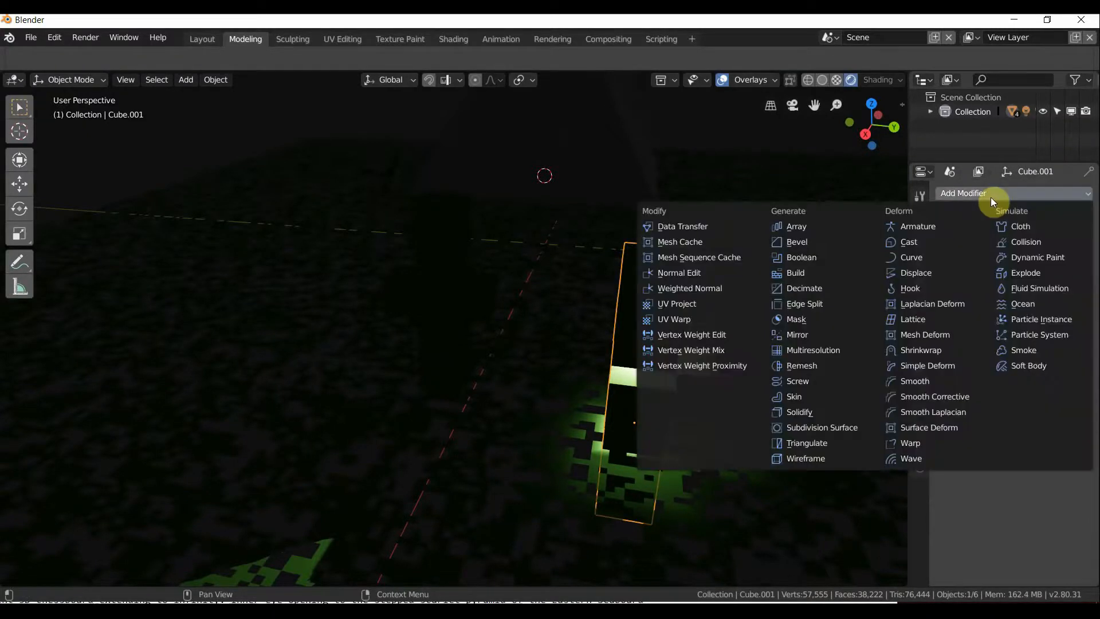
pyautogui.click(833, 413)
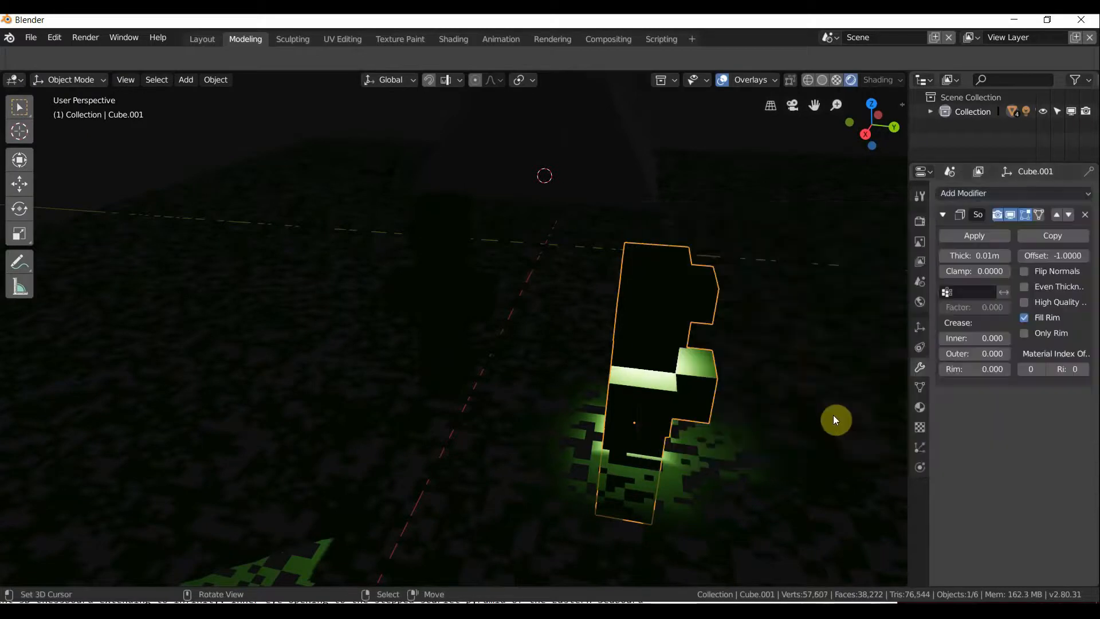
pyautogui.moveTo(974, 256); pyautogui.dragTo(1029, 256)
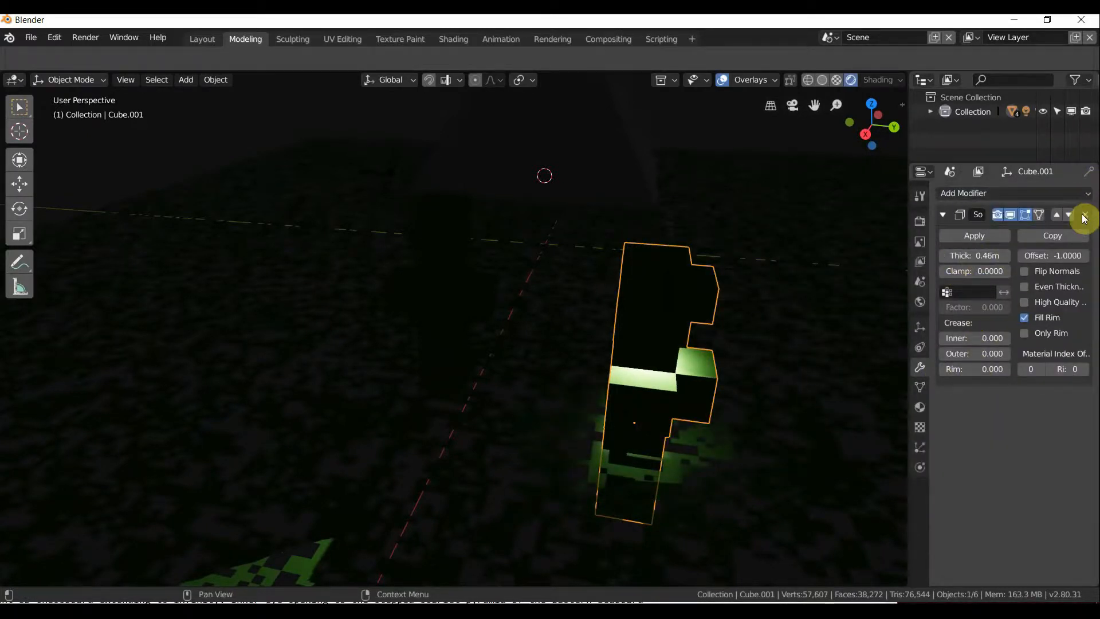
pyautogui.click(1084, 216)
# Select the front cube stack and remove its material slot.
pyautogui.moveTo(690, 270); pyautogui.dragTo(632, 276, button='middle')
pyautogui.scroll(-4, 490, 318)
pyautogui.rightClick(472, 310)
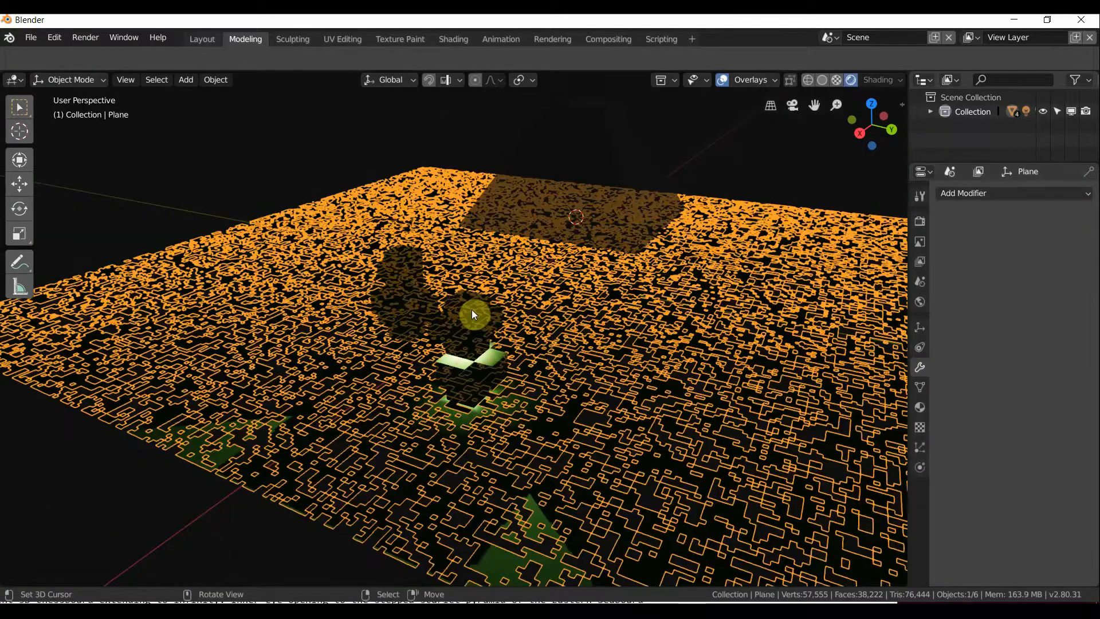
pyautogui.rightClick(468, 316)
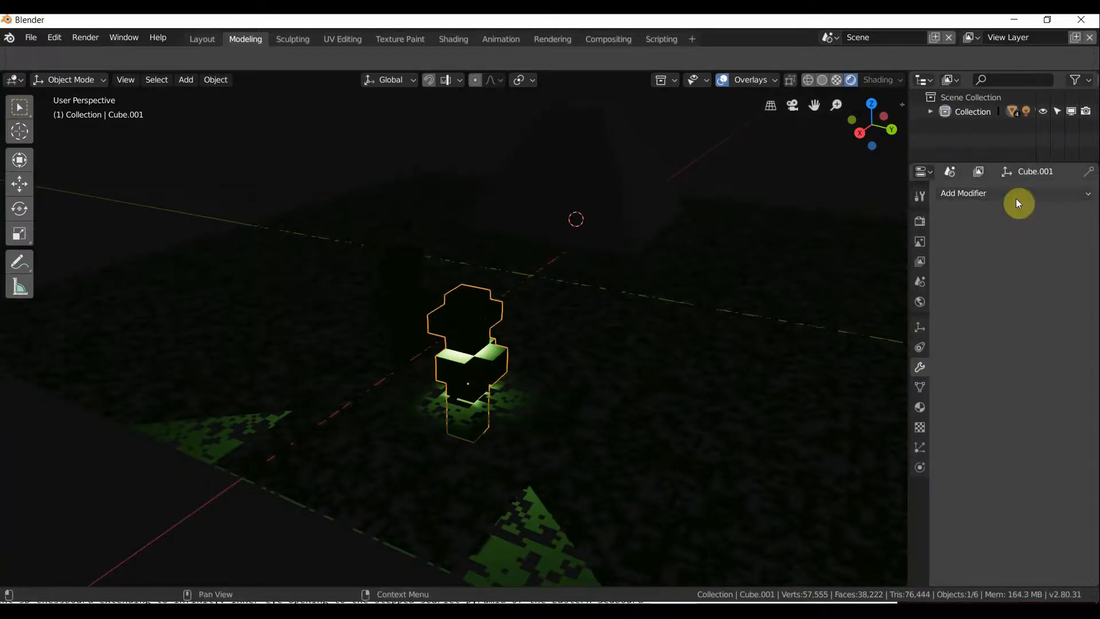
pyautogui.click(921, 408)
pyautogui.click(1084, 210)
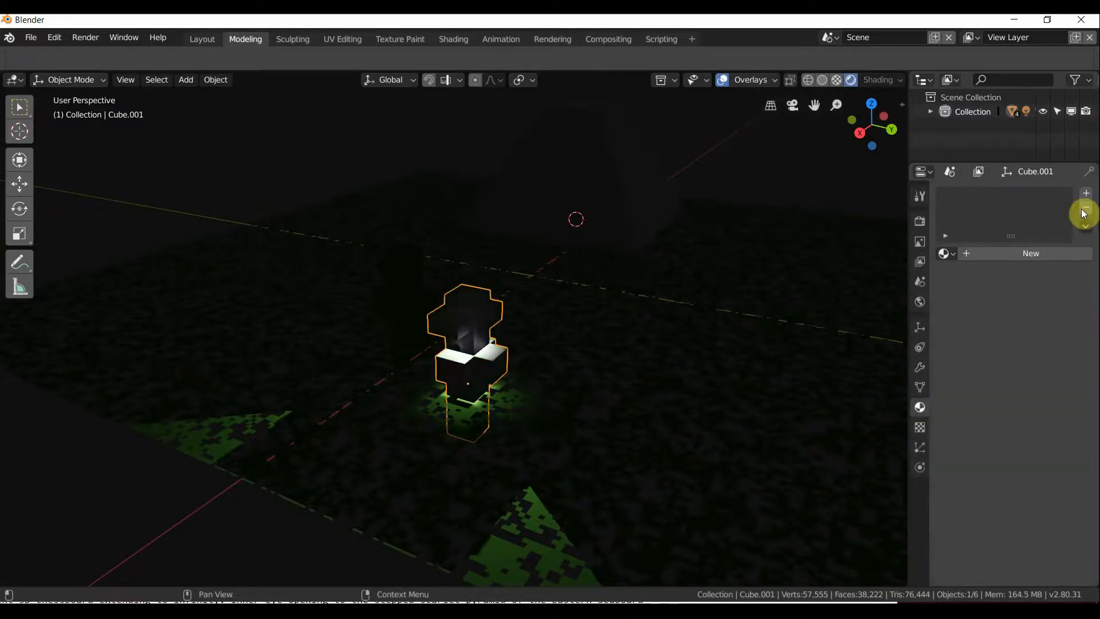
# Nudge the front cube stack freehand around its light, ending with a move of about -0.177, 0.238, 0.031 m.
pyautogui.scroll(5, 495, 322)
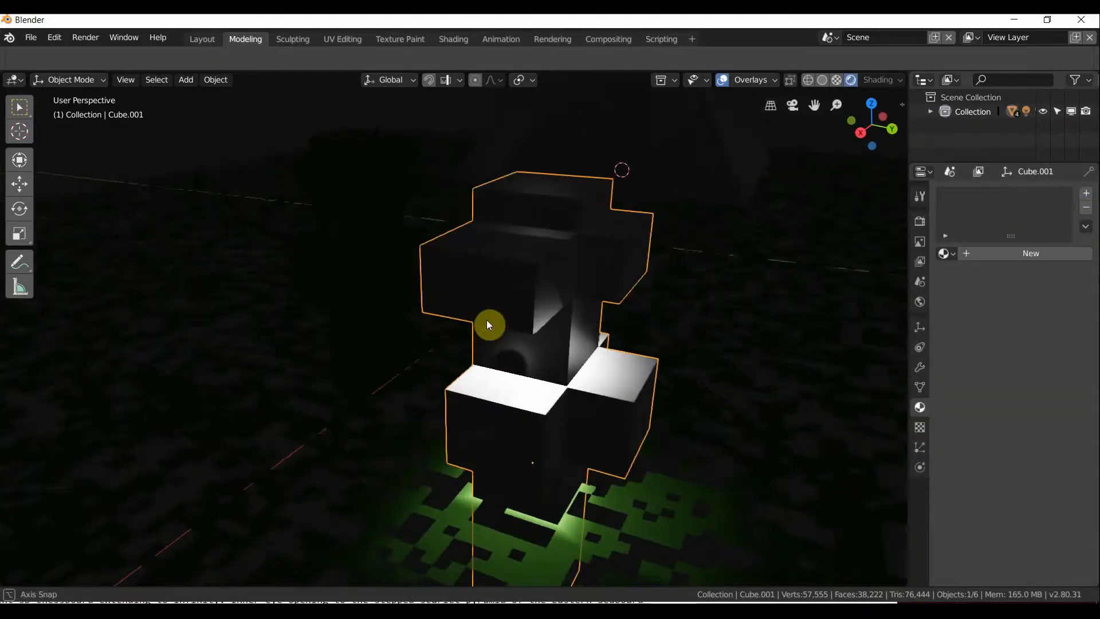
pyautogui.moveTo(486, 319); pyautogui.dragTo(483, 319, button='middle')
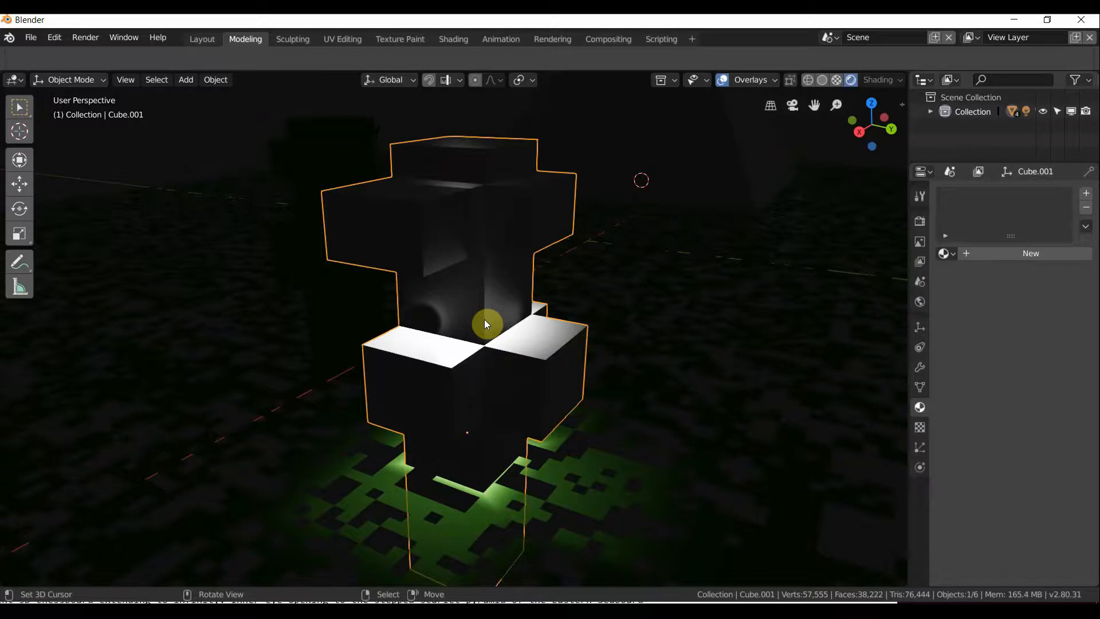
pyautogui.moveTo(484, 319)
pyautogui.mouseDown()
pyautogui.moveTo(373, 337)
pyautogui.moveTo(452, 314)
pyautogui.moveTo(468, 322)
pyautogui.mouseUp()
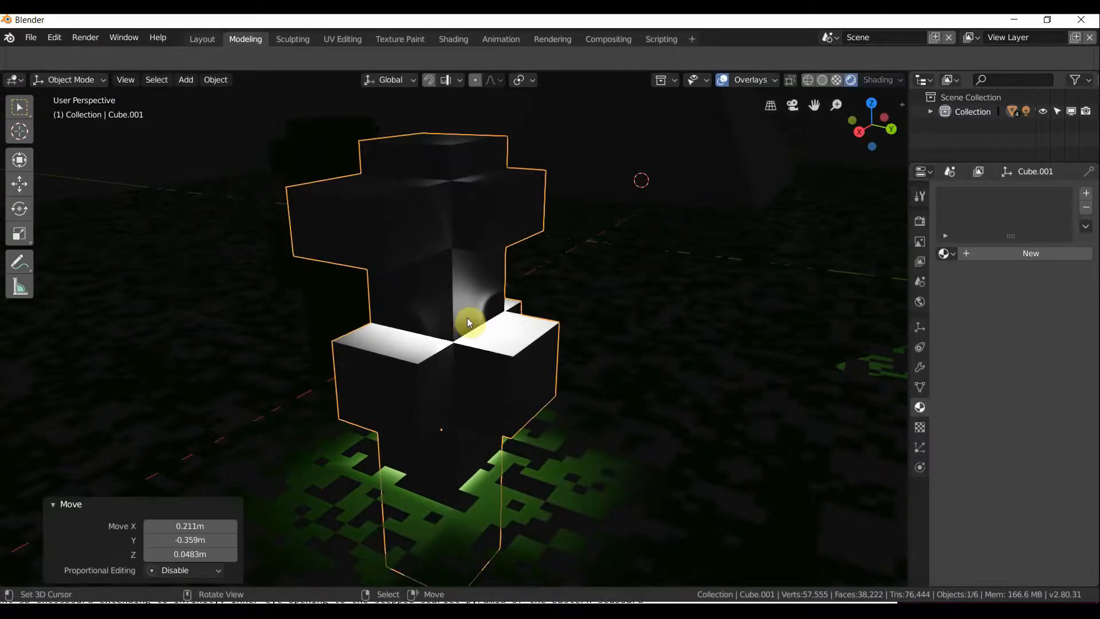
pyautogui.moveTo(495, 320); pyautogui.dragTo(474, 320, button='middle')
pyautogui.press('g')
pyautogui.click(481, 315)
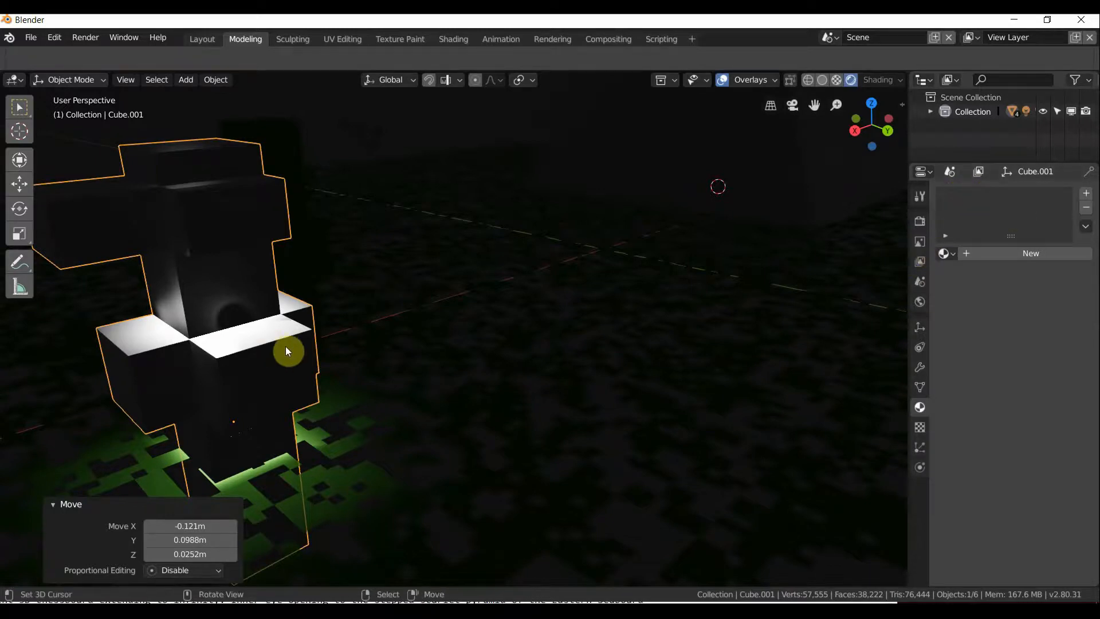
pyautogui.moveTo(285, 347); pyautogui.dragTo(361, 341, button='middle')
pyautogui.press('g')
pyautogui.click(328, 339)
pyautogui.scroll(5, 557, 319)
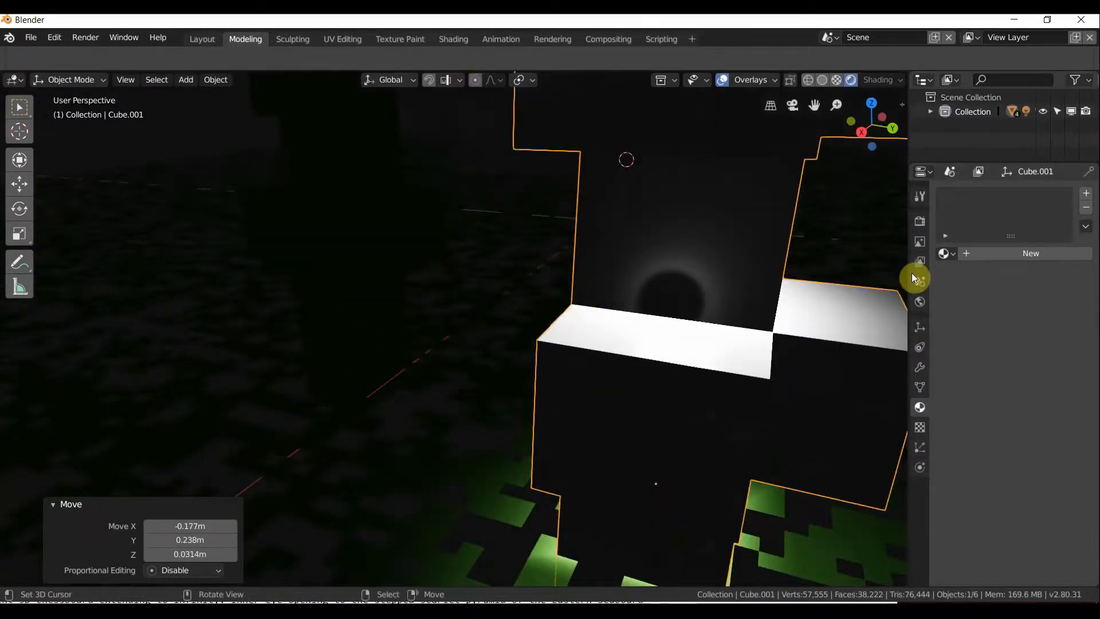
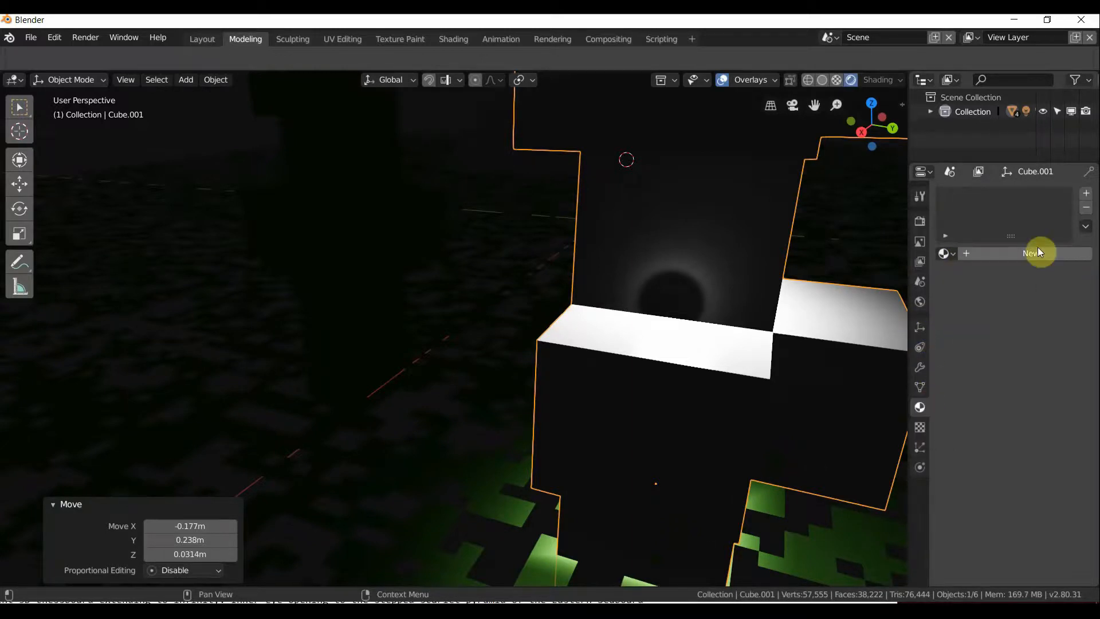
# Give the front cube stack a new material with an Emission surface.
pyautogui.click(1085, 211)
pyautogui.click(999, 249)
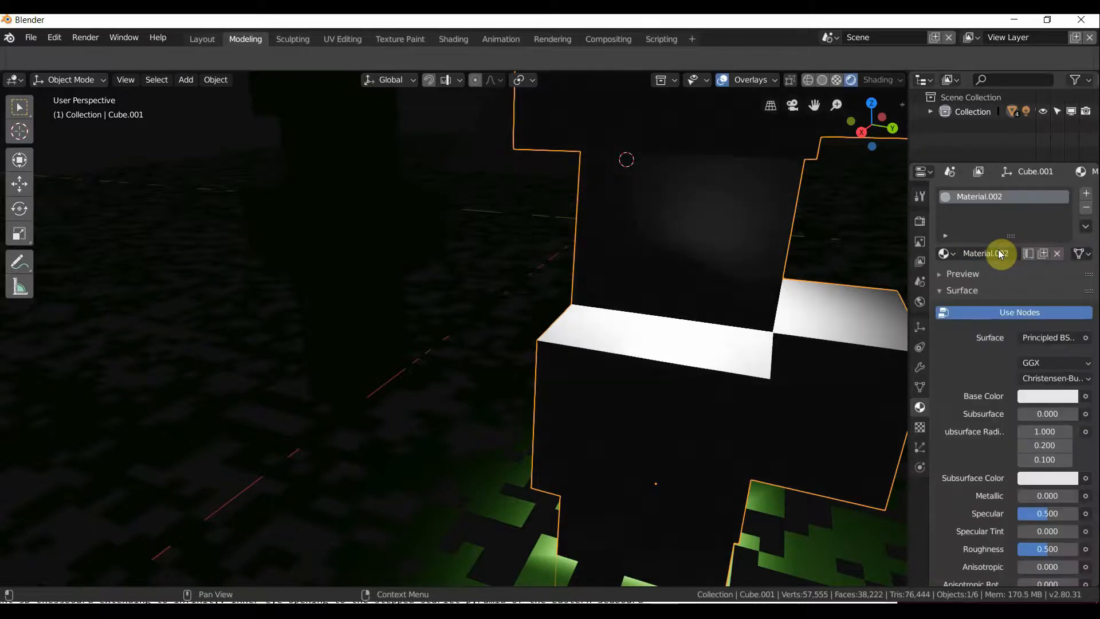
pyautogui.scroll(-6, 776, 304)
pyautogui.moveTo(776, 304)
pyautogui.mouseDown(button='middle')
pyautogui.moveTo(758, 303)
pyautogui.moveTo(768, 300)
pyautogui.mouseUp(button='middle')
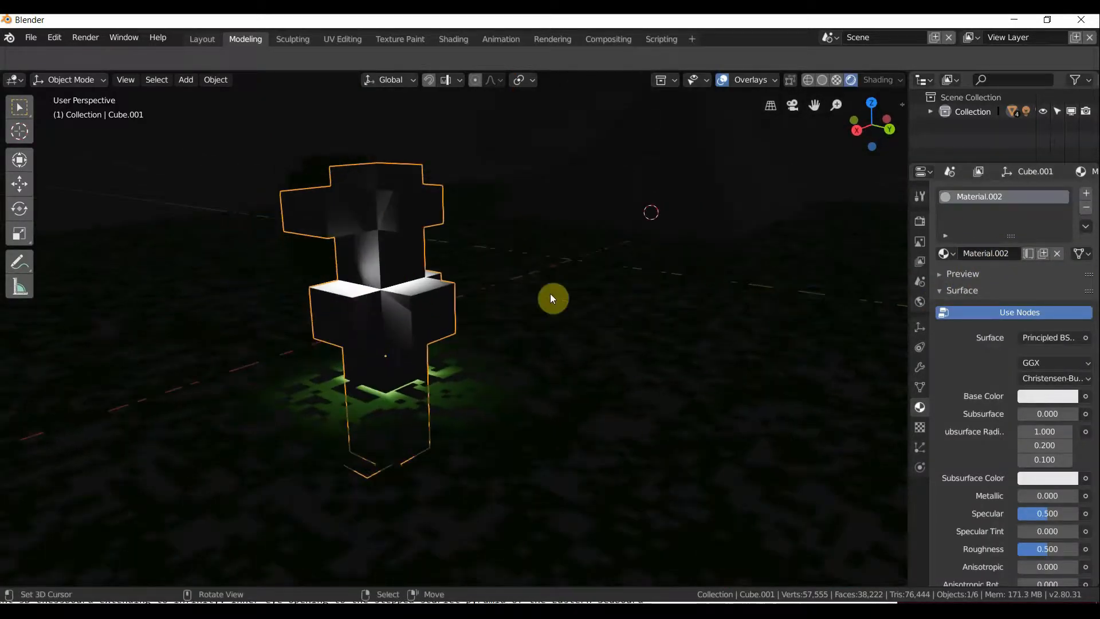
pyautogui.scroll(2, 550, 297)
pyautogui.moveTo(551, 298); pyautogui.dragTo(554, 299, button='middle')
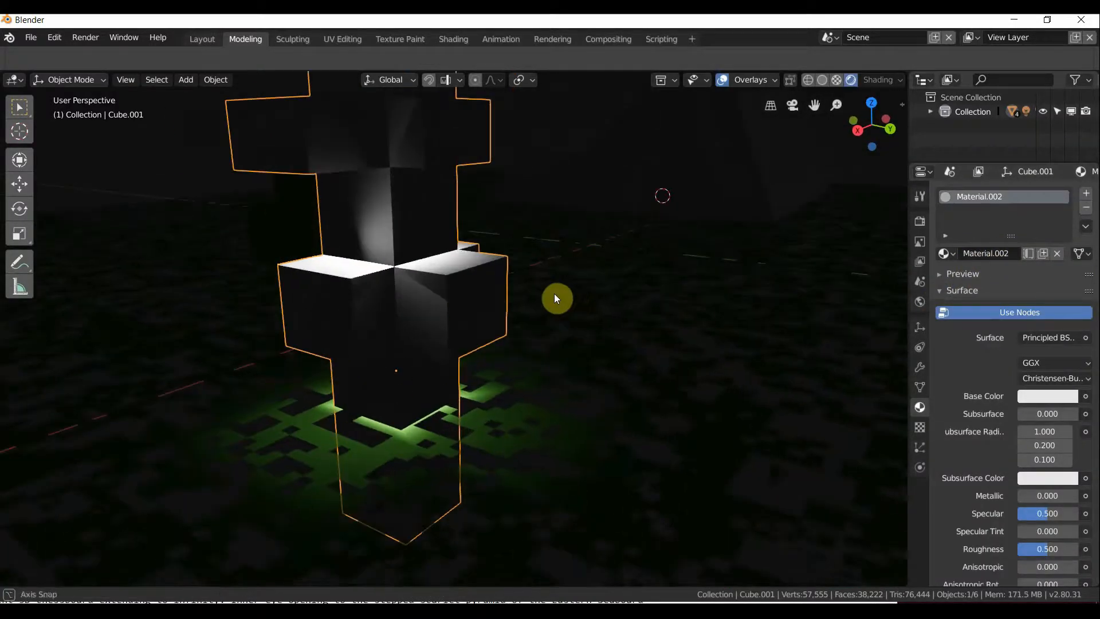
pyautogui.click(1047, 340)
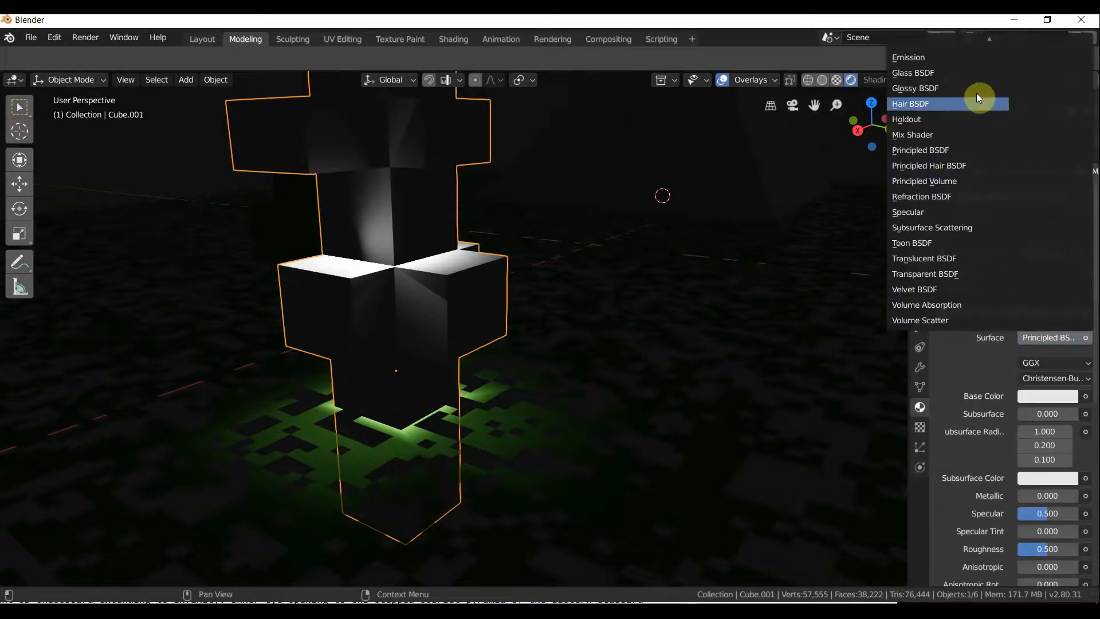
pyautogui.click(951, 58)
pyautogui.moveTo(631, 196); pyautogui.dragTo(650, 239, button='middle')
# Set the emission color to dark green (R 0.078, G 0.237, B 0.012) and its strength to 0.100.
pyautogui.click(1038, 367)
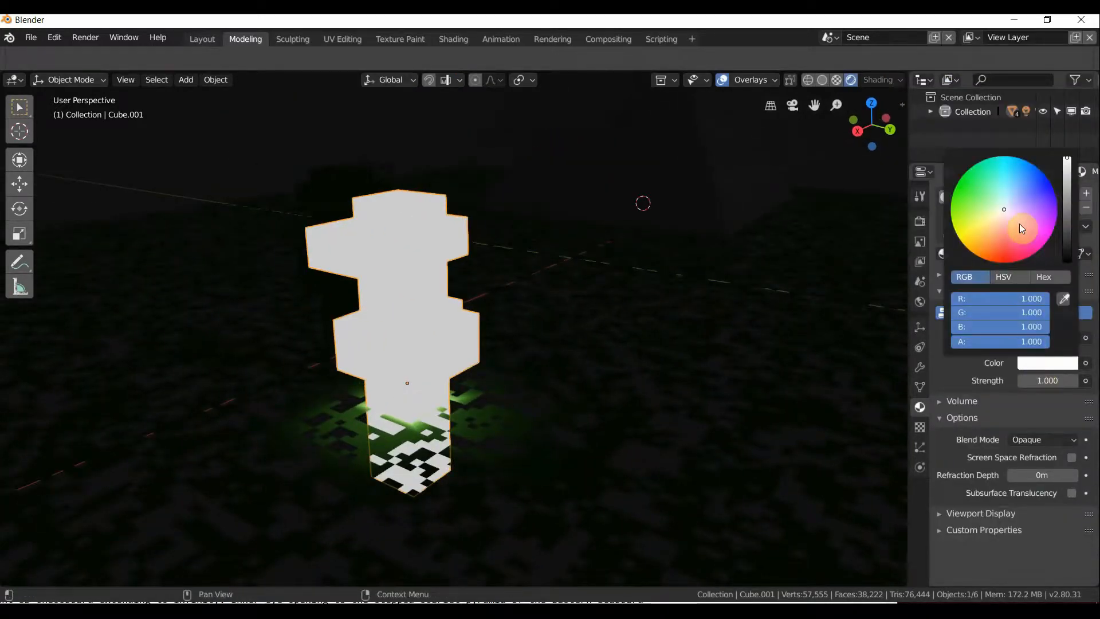
pyautogui.moveTo(1022, 228); pyautogui.dragTo(962, 209)
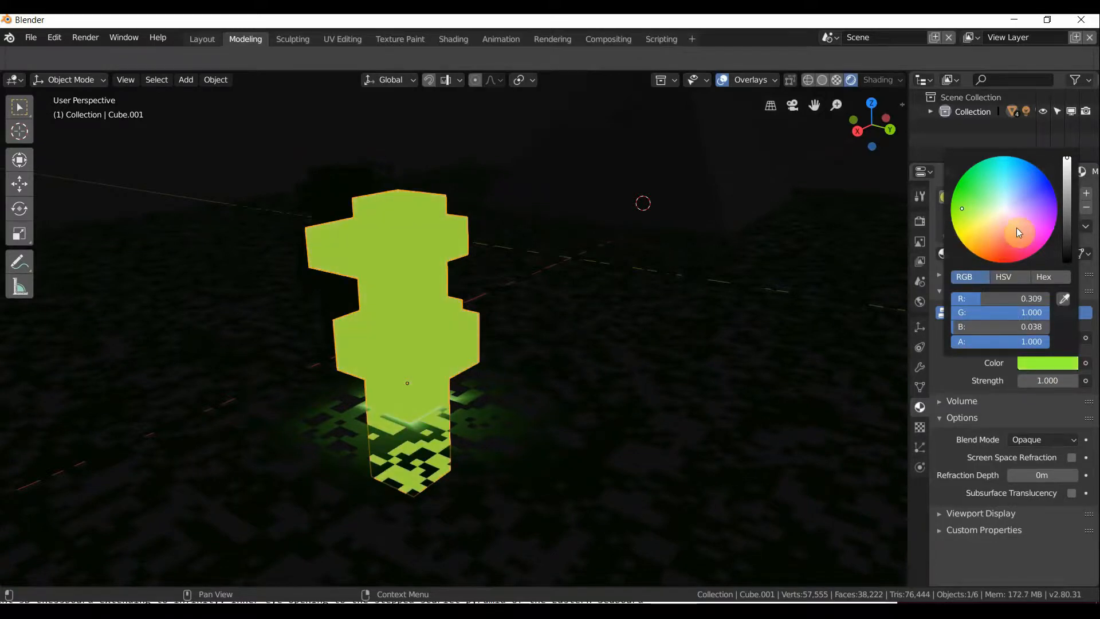
pyautogui.moveTo(1057, 199)
pyautogui.mouseDown()
pyautogui.moveTo(1057, 221)
pyautogui.moveTo(1067, 207)
pyautogui.mouseUp()
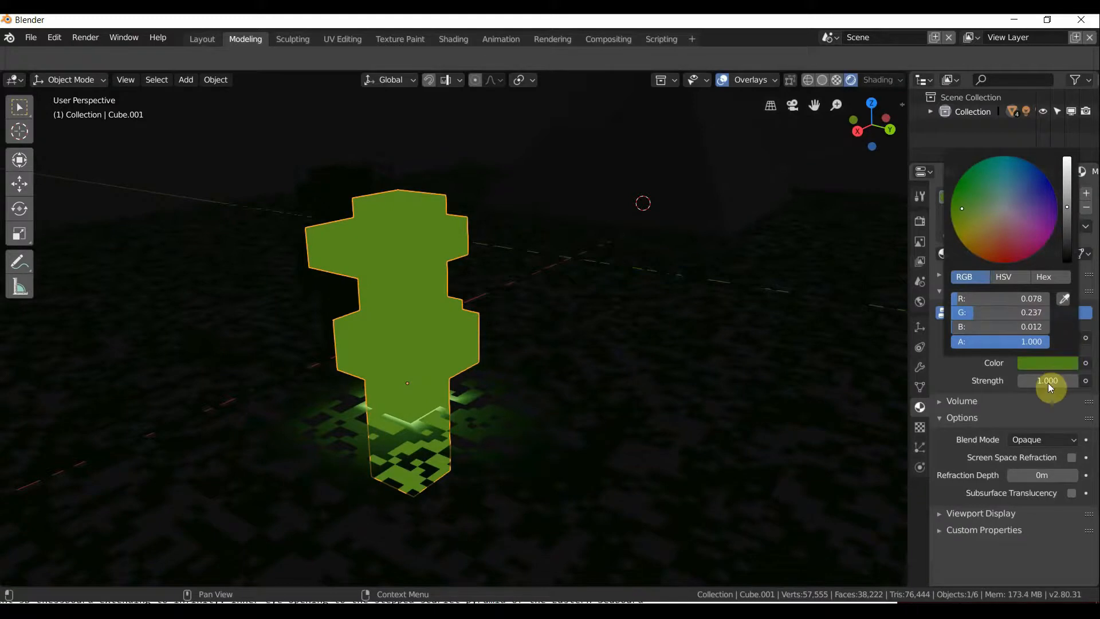
pyautogui.moveTo(1047, 382); pyautogui.dragTo(996, 382)
pyautogui.moveTo(642, 367); pyautogui.dragTo(626, 336, button='middle')
pyautogui.scroll(-3, 760, 354)
pyautogui.press('KP_Decimal')
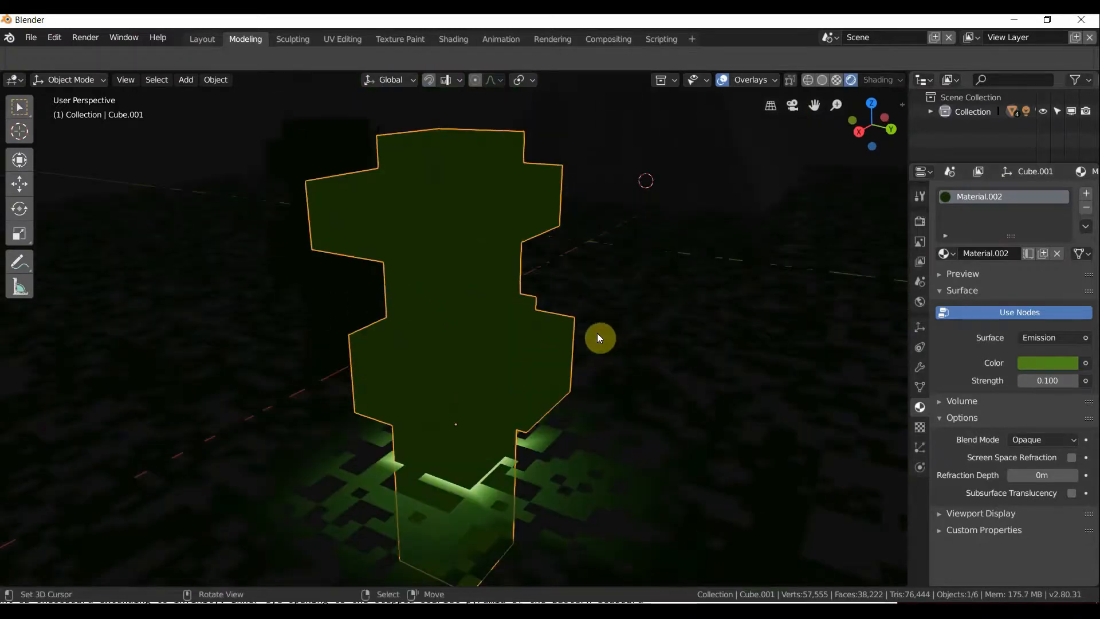
# Replace the chessboard plane's material with a new one that has an orange-red base color.
pyautogui.click(653, 376)
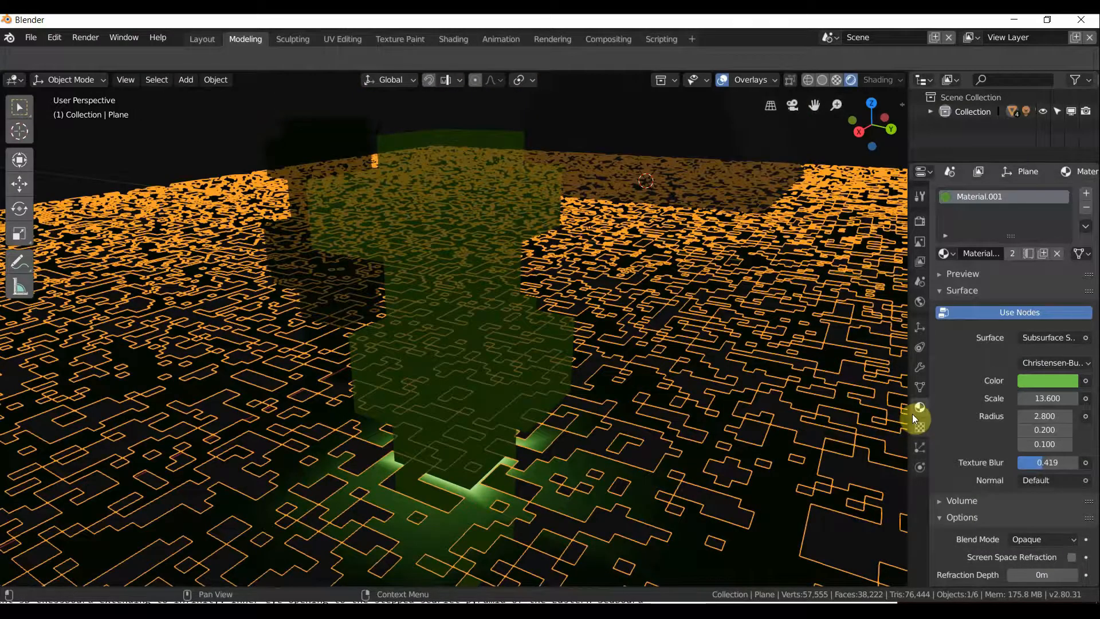
pyautogui.click(1086, 207)
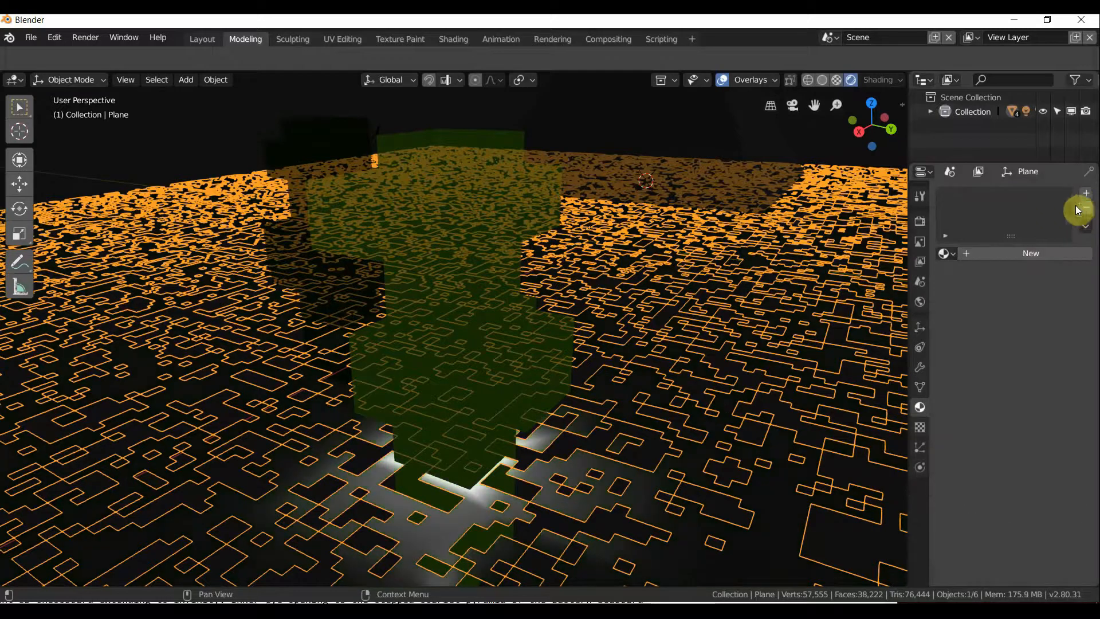
pyautogui.click(1019, 253)
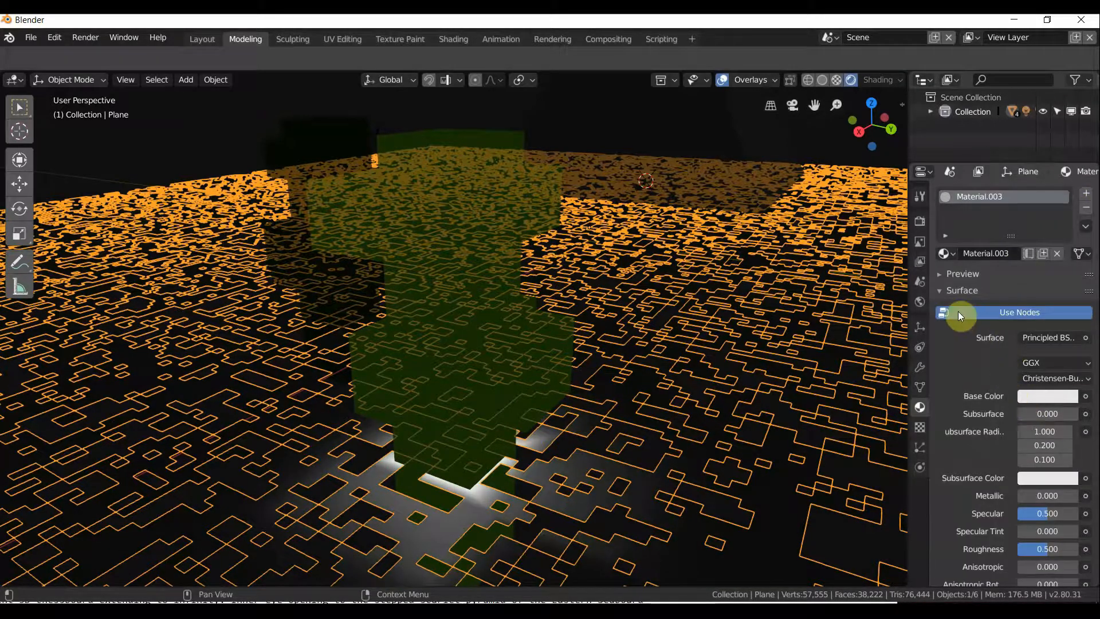
pyautogui.click(1044, 399)
pyautogui.moveTo(1004, 243); pyautogui.dragTo(999, 285)
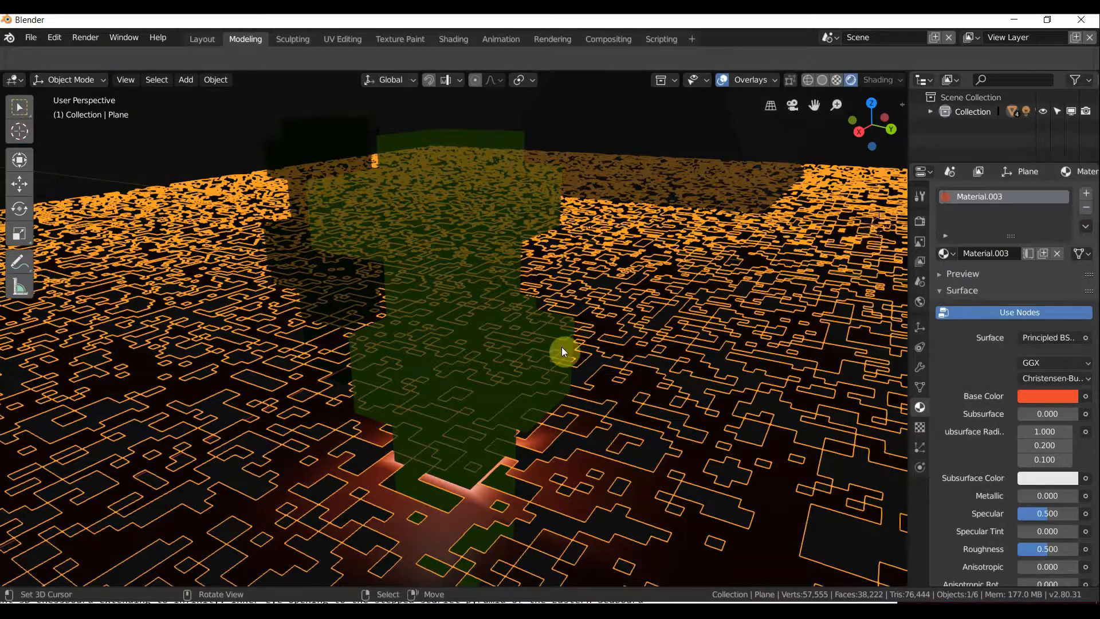
# Select the green emissive cube stack and duplicate it in place.
pyautogui.scroll(-6, 563, 347)
pyautogui.rightClick(466, 308)
pyautogui.moveTo(466, 307); pyautogui.dragTo(473, 358, button='middle')
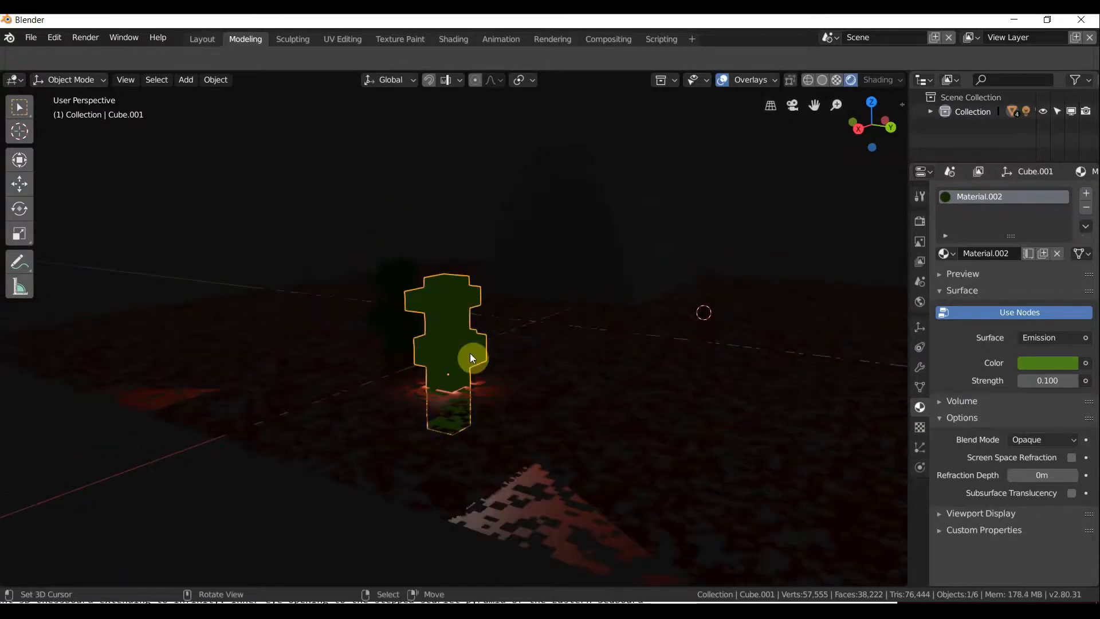
pyautogui.rightClick(472, 288)
pyautogui.rightClick(467, 289)
pyautogui.scroll(2, 590, 309)
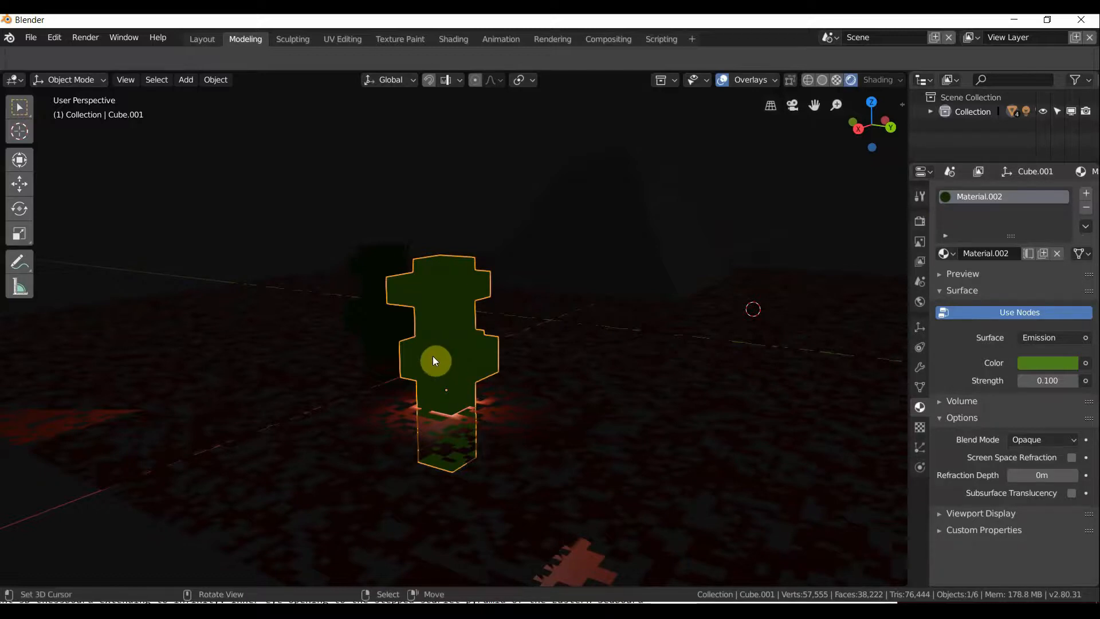
pyautogui.hotkey('shift', 'd')
pyautogui.rightClick(484, 357)
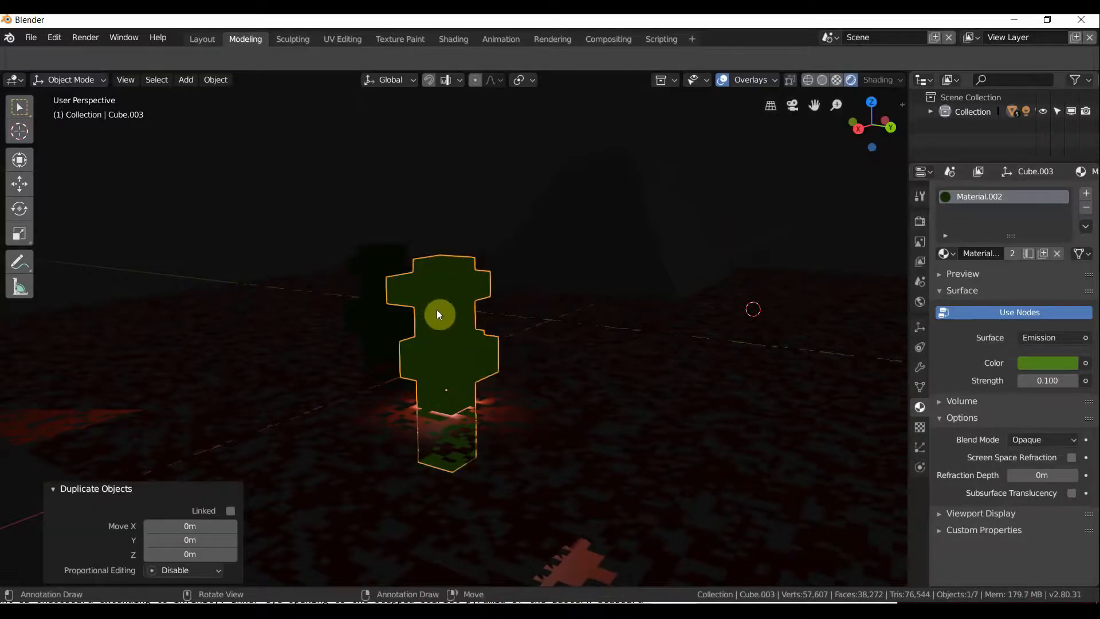
# Replace the duplicate stack's material with a new default one and add a Wireframe modifier.
pyautogui.click(1086, 210)
pyautogui.click(1025, 250)
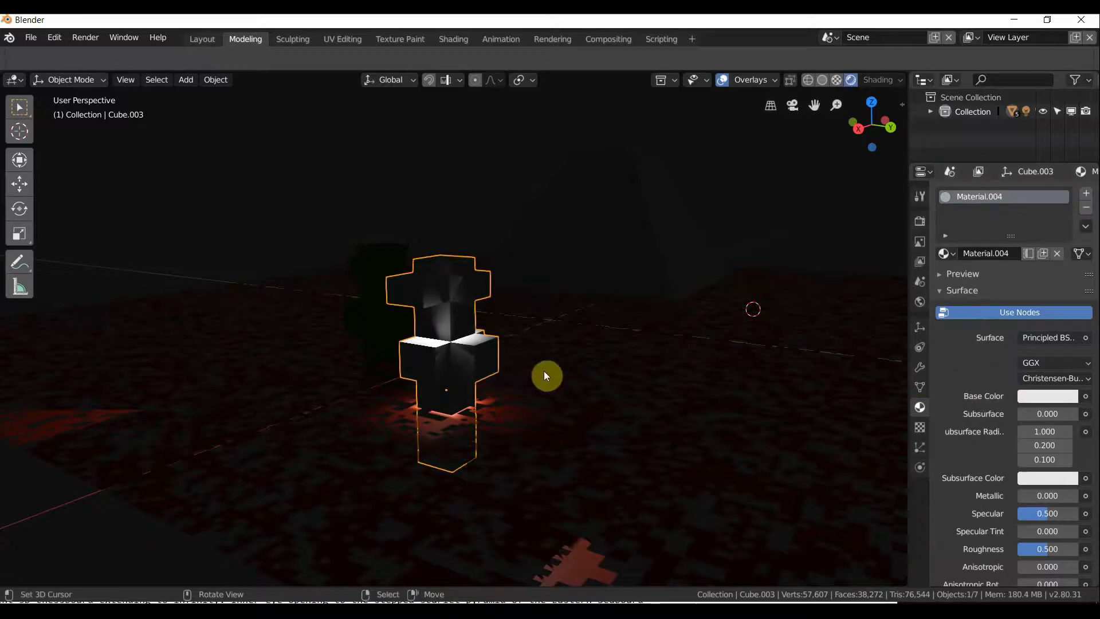
pyautogui.click(921, 368)
pyautogui.click(982, 194)
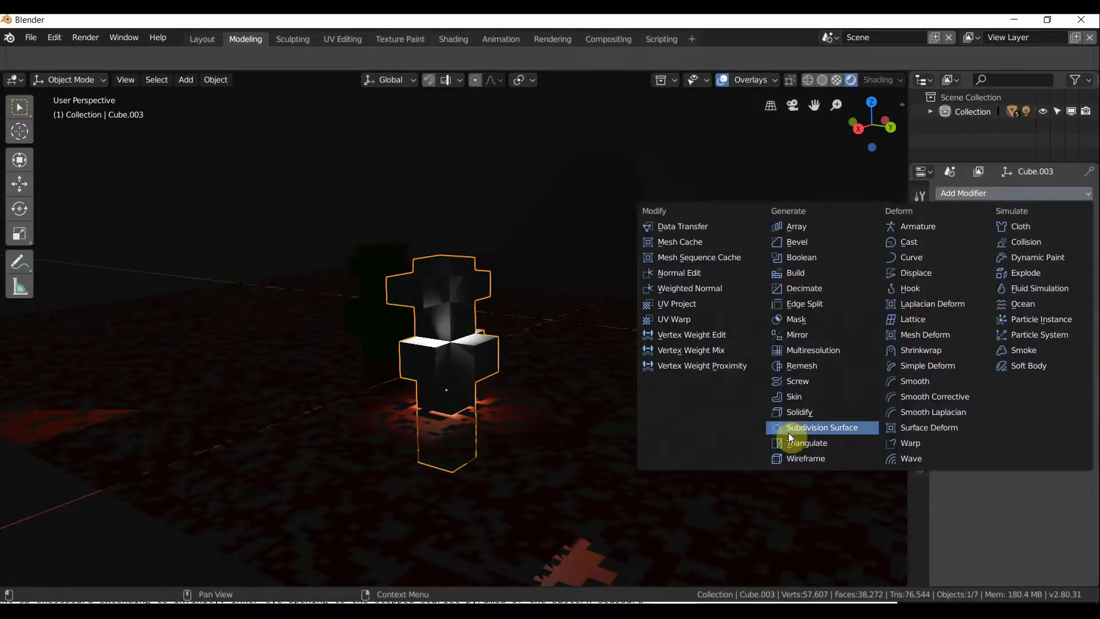
pyautogui.click(790, 453)
pyautogui.moveTo(432, 398); pyautogui.dragTo(467, 372, button='middle')
pyautogui.scroll(2, 498, 392)
pyautogui.rightClick(410, 391)
pyautogui.scroll(-1, 470, 376)
pyautogui.rightClick(550, 332)
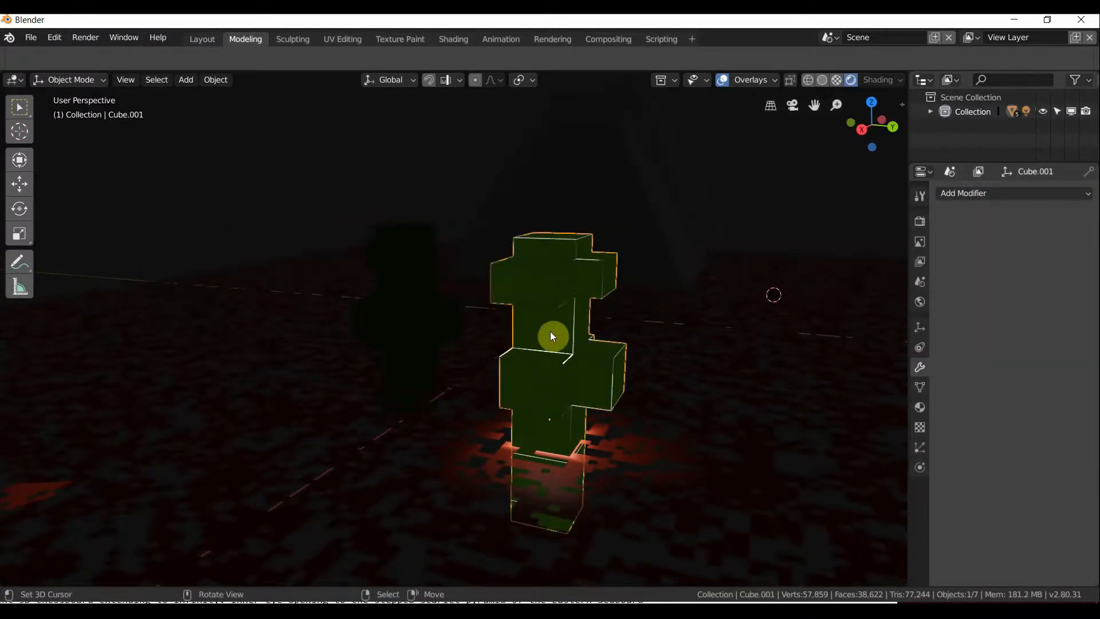
pyautogui.press('g')
pyautogui.rightClick(570, 237)
pyautogui.press('g')
pyautogui.rightClick(567, 251)
pyautogui.press('g')
pyautogui.rightClick(607, 274)
# Select the wireframe duplicate that overlaps the green cube stack.
pyautogui.moveTo(615, 274); pyautogui.dragTo(829, 290, button='middle')
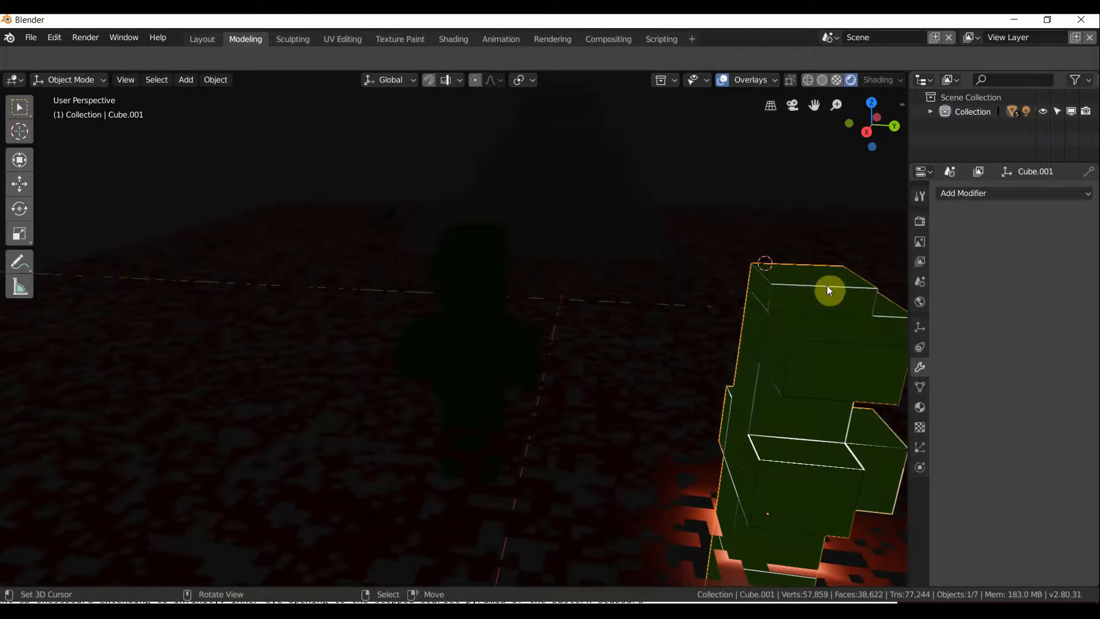
pyautogui.rightClick(755, 396)
pyautogui.rightClick(755, 397)
pyautogui.rightClick(754, 396)
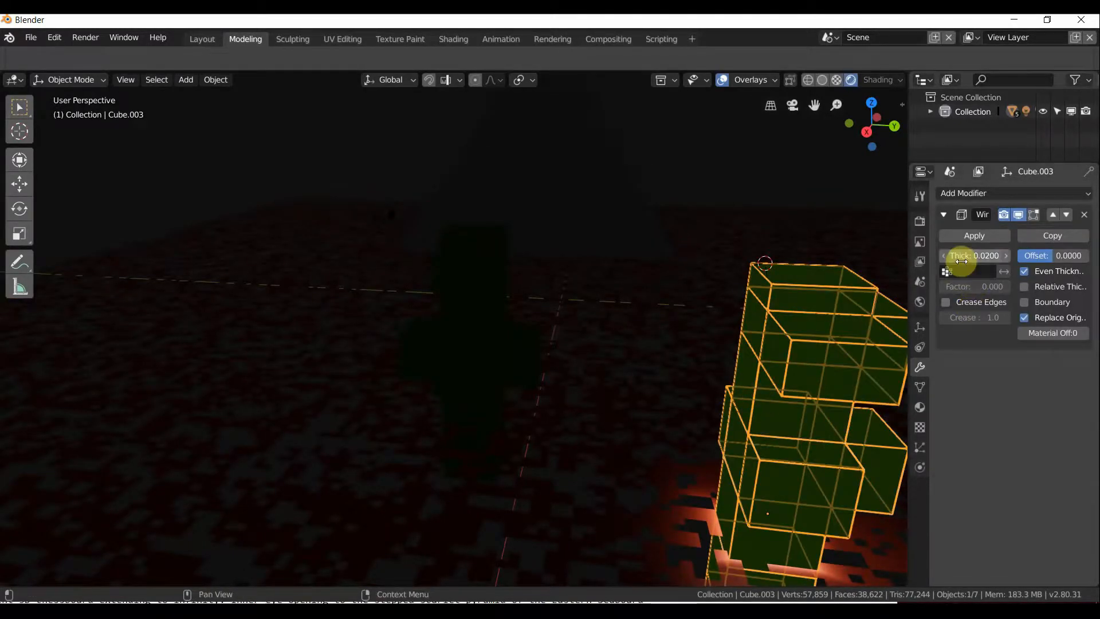
# Increase the Wireframe modifier's thickness on the front tower's outline copy to about 0.0784.
pyautogui.moveTo(961, 261); pyautogui.dragTo(993, 260)
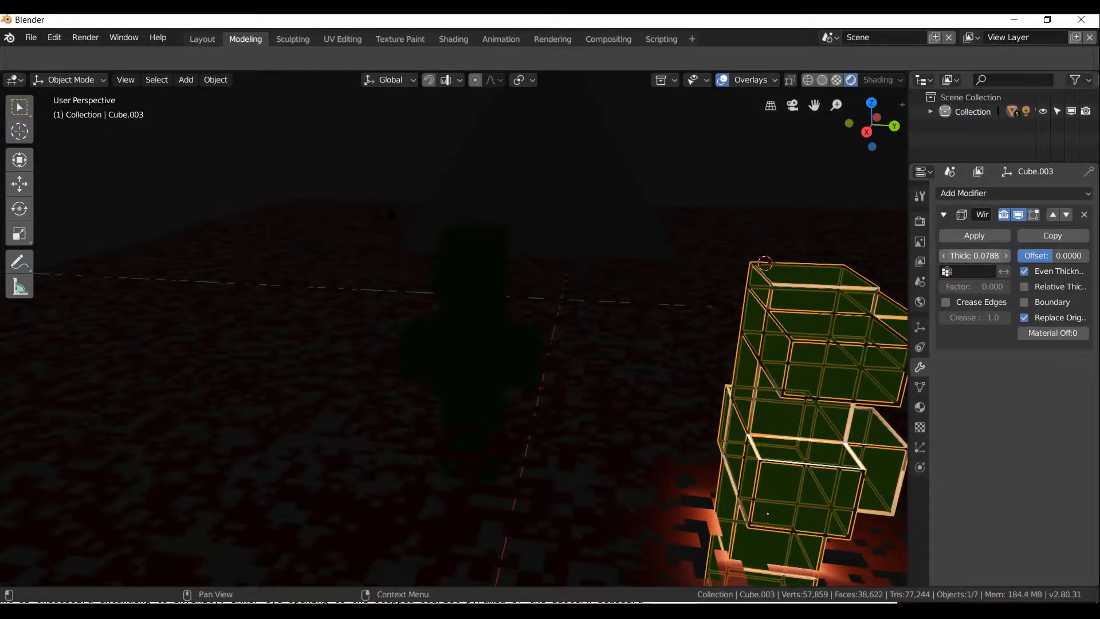
pyautogui.scroll(-5, 596, 283)
pyautogui.rightClick(580, 331)
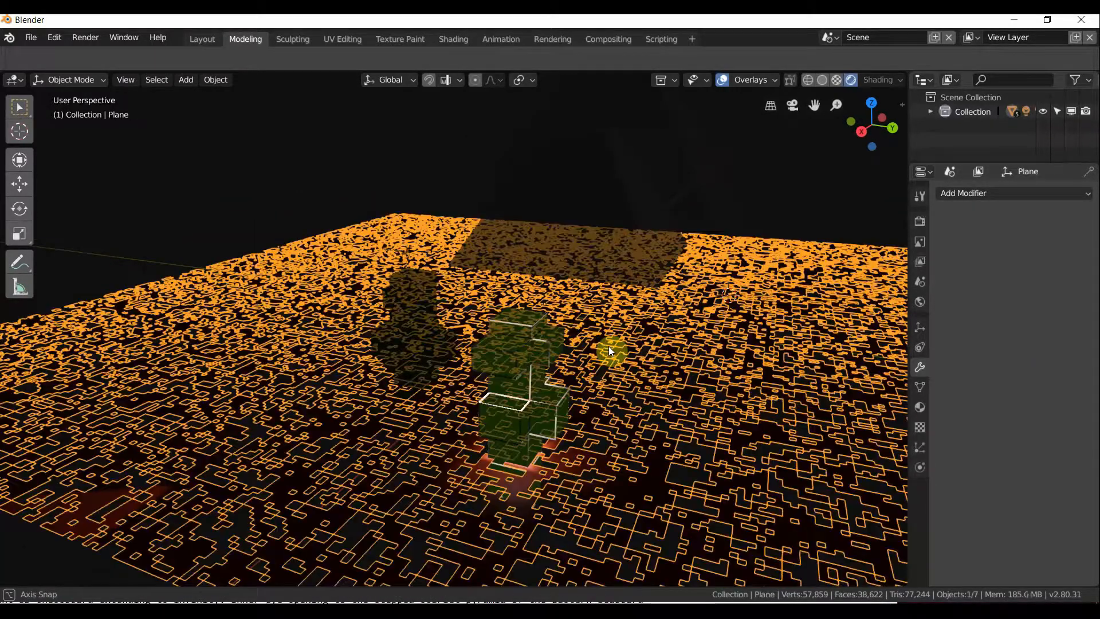
pyautogui.moveTo(609, 346); pyautogui.dragTo(604, 328, button='middle')
pyautogui.rightClick(399, 253)
pyautogui.moveTo(399, 252); pyautogui.dragTo(418, 238, button='middle')
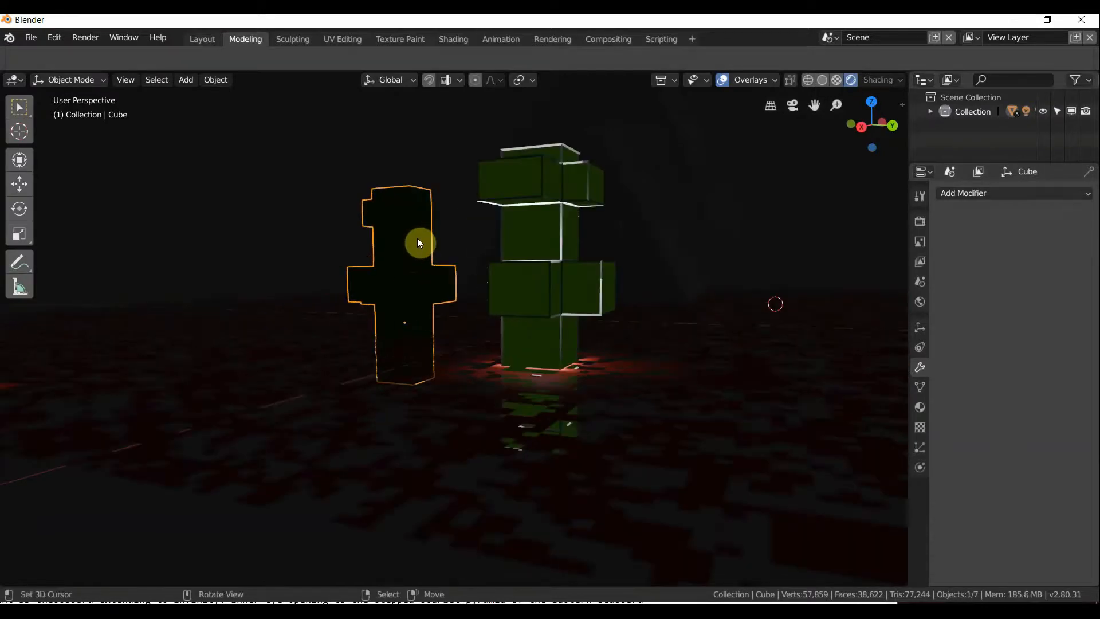
pyautogui.rightClick(543, 153)
pyautogui.press('g')
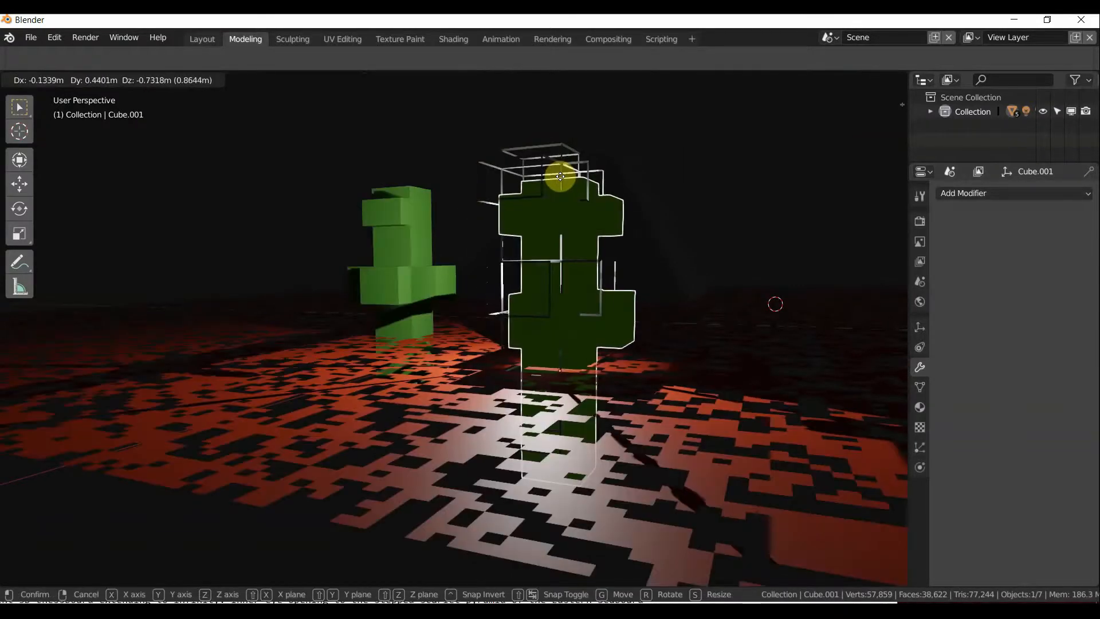
pyautogui.rightClick(544, 153)
# Change the surface shader of the front tower's wireframe copy to Emission.
pyautogui.rightClick(544, 146)
pyautogui.press('g')
pyautogui.rightClick(741, 228)
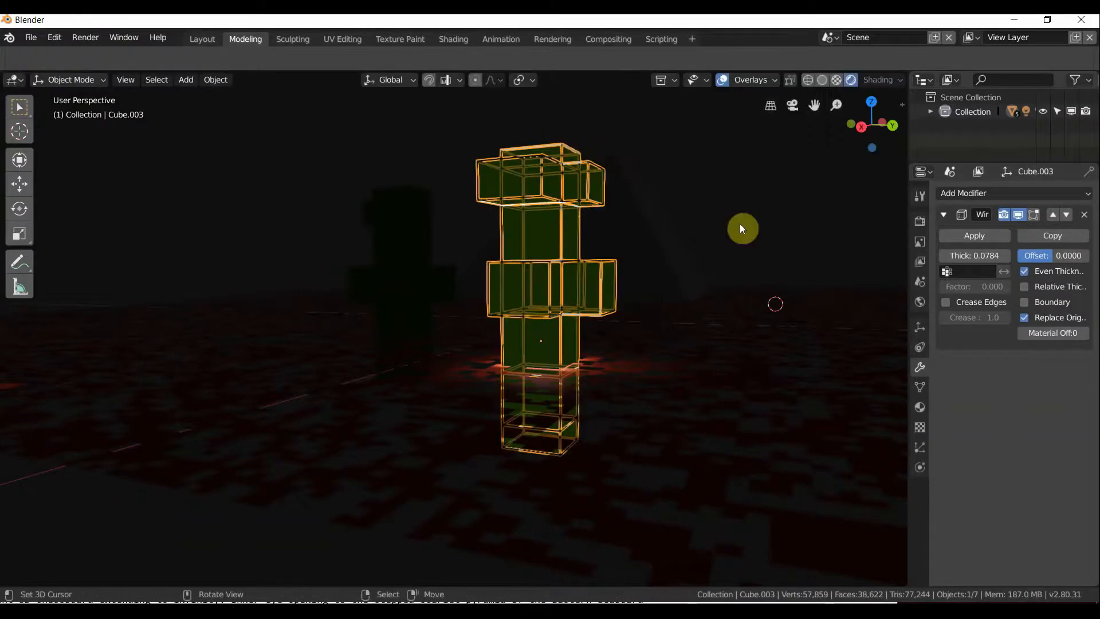
pyautogui.click(919, 408)
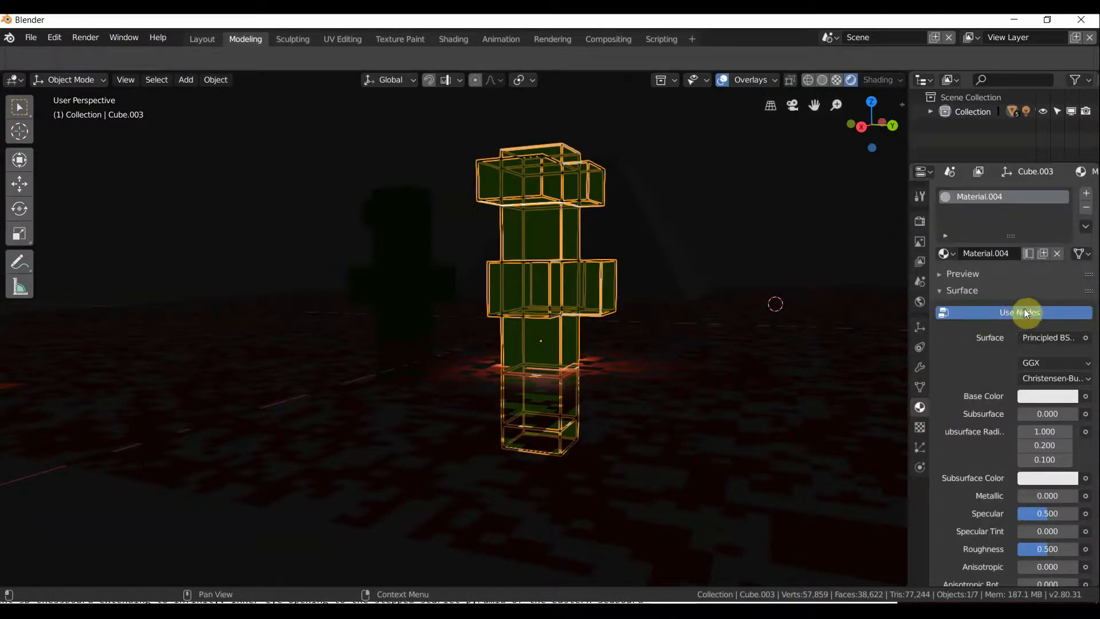
pyautogui.click(1037, 340)
pyautogui.click(1035, 338)
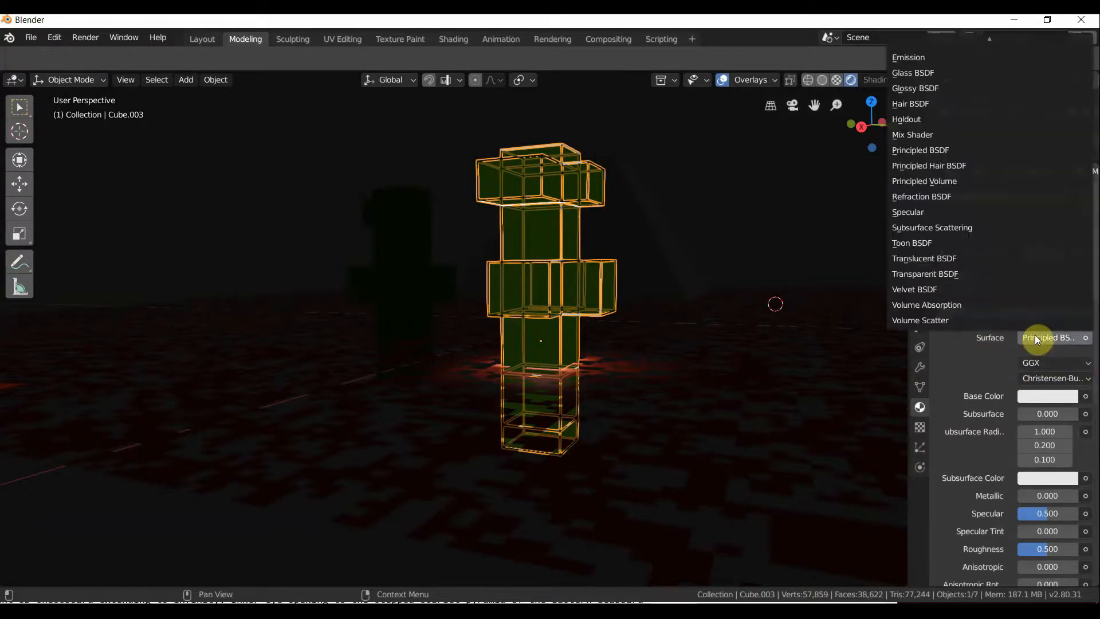
pyautogui.click(929, 61)
pyautogui.moveTo(602, 217); pyautogui.dragTo(399, 277, button='middle')
# Duplicate the rear cube tower in place, leaving the copy unmoved.
pyautogui.click(524, 375)
pyautogui.click(364, 270)
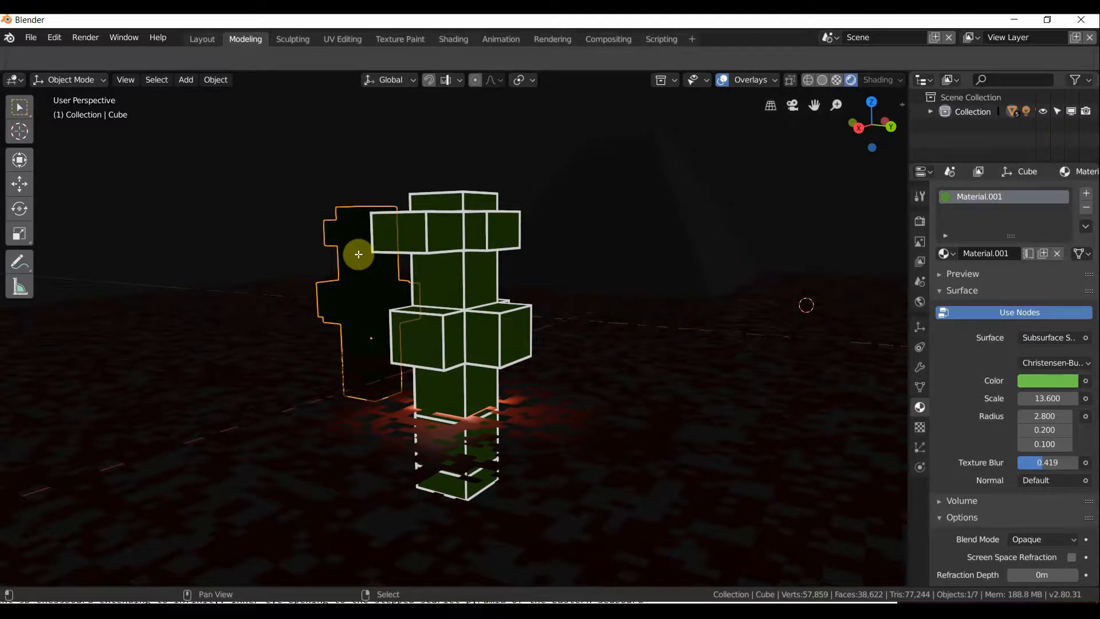
pyautogui.hotkey('shift', 'd')
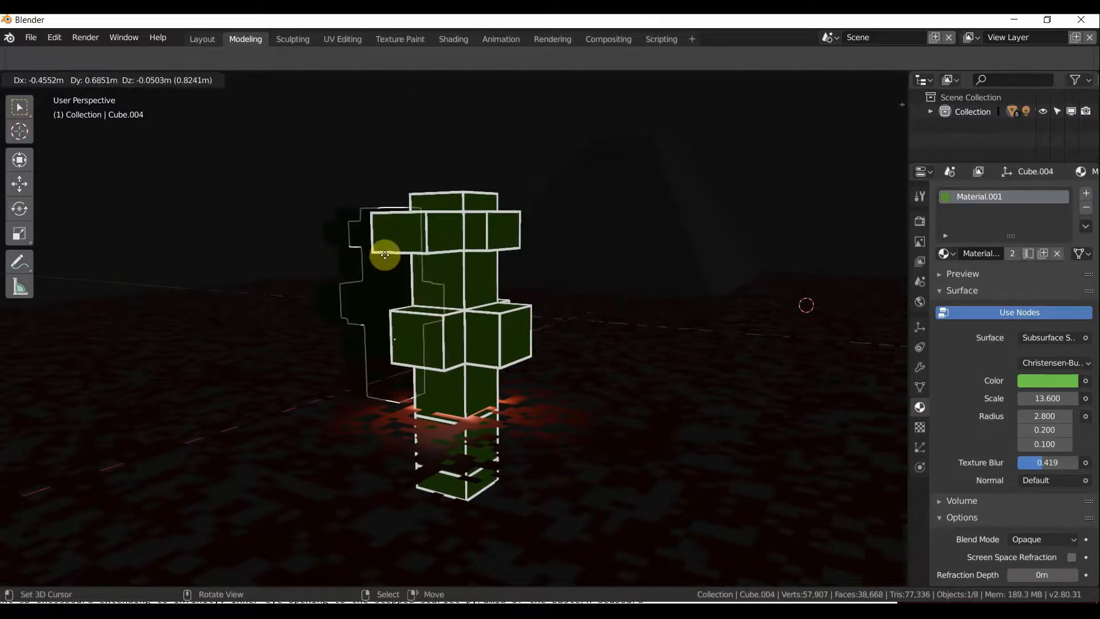
pyautogui.rightClick(384, 256)
pyautogui.moveTo(384, 255); pyautogui.dragTo(493, 266, button='middle')
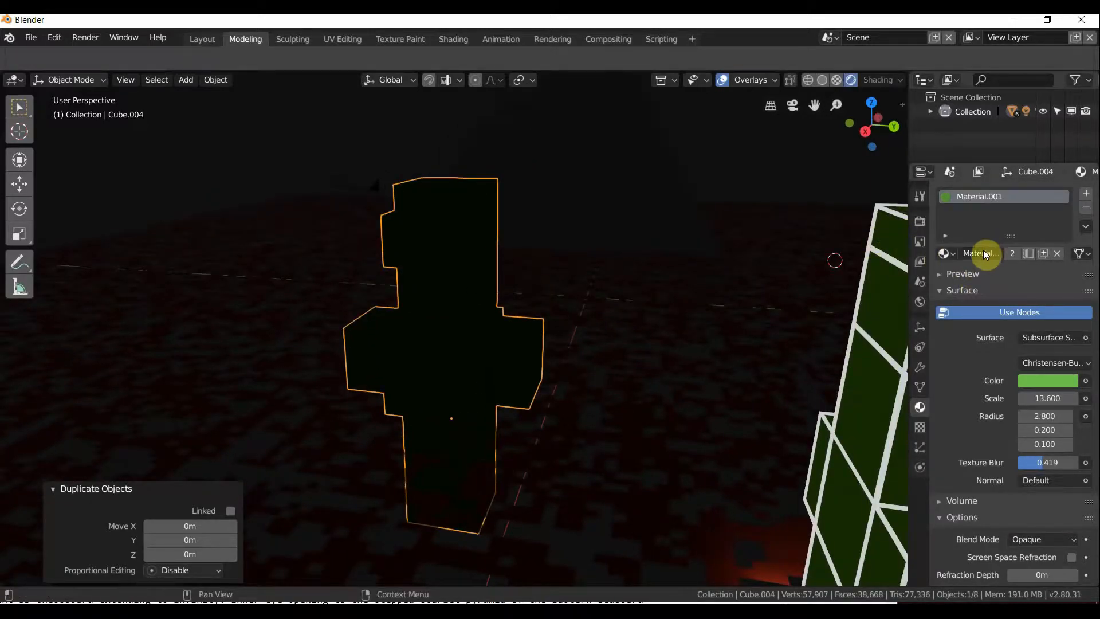
# Add a Wireframe modifier to the rear tower's duplicate and set its thickness to about 0.0612.
pyautogui.click(920, 367)
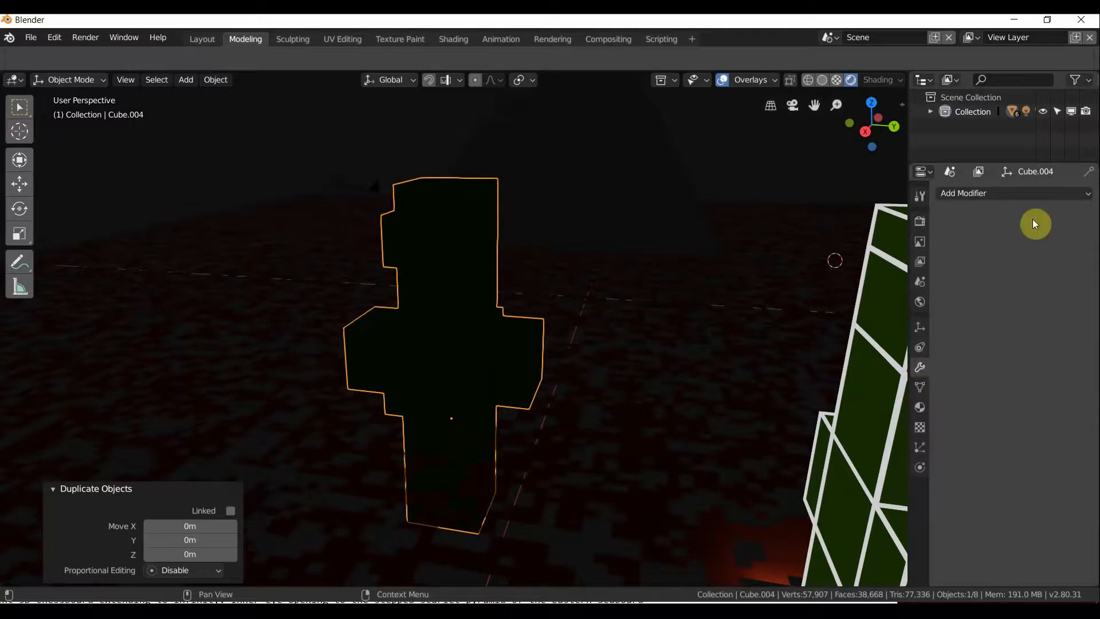
pyautogui.click(1023, 194)
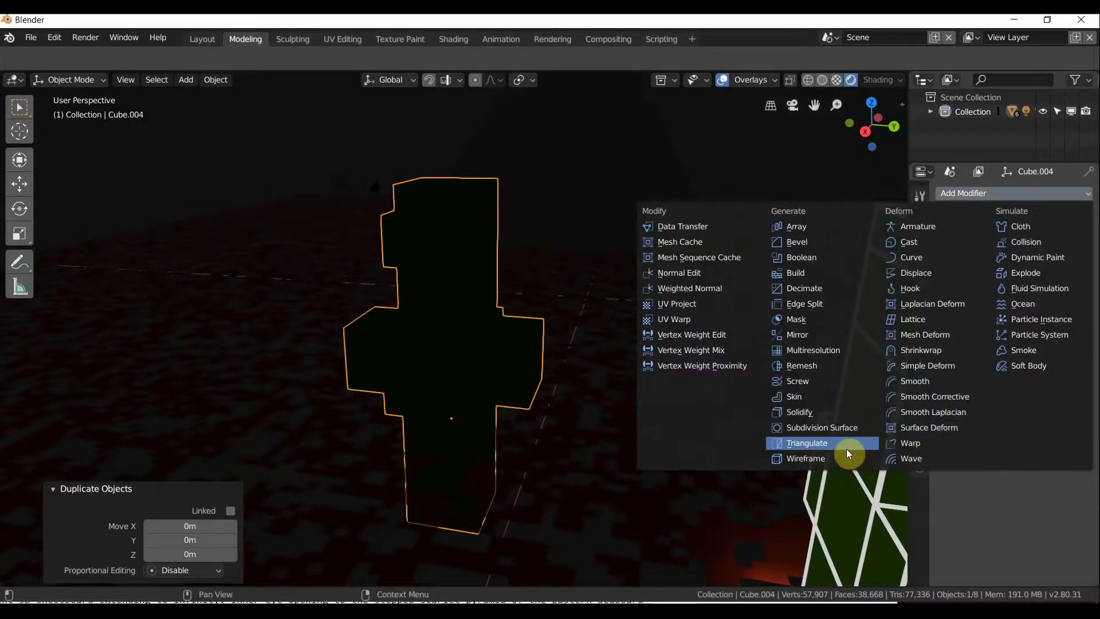
pyautogui.click(834, 459)
pyautogui.moveTo(673, 376); pyautogui.dragTo(766, 357, button='middle')
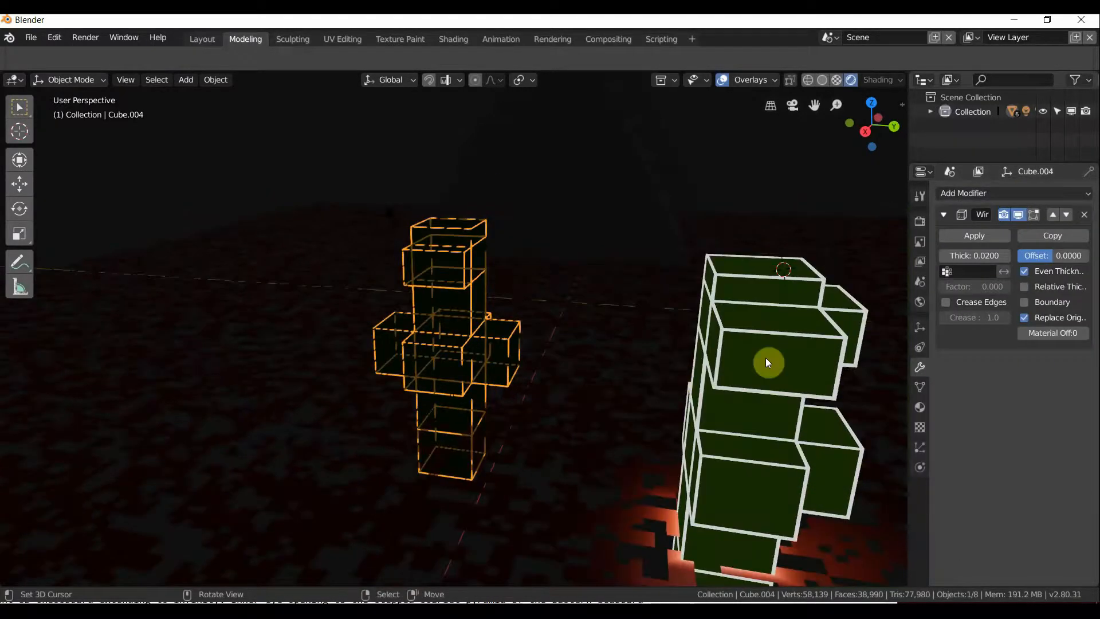
pyautogui.moveTo(974, 255)
pyautogui.mouseDown()
pyautogui.moveTo(1006, 255)
pyautogui.moveTo(971, 256)
pyautogui.mouseUp()
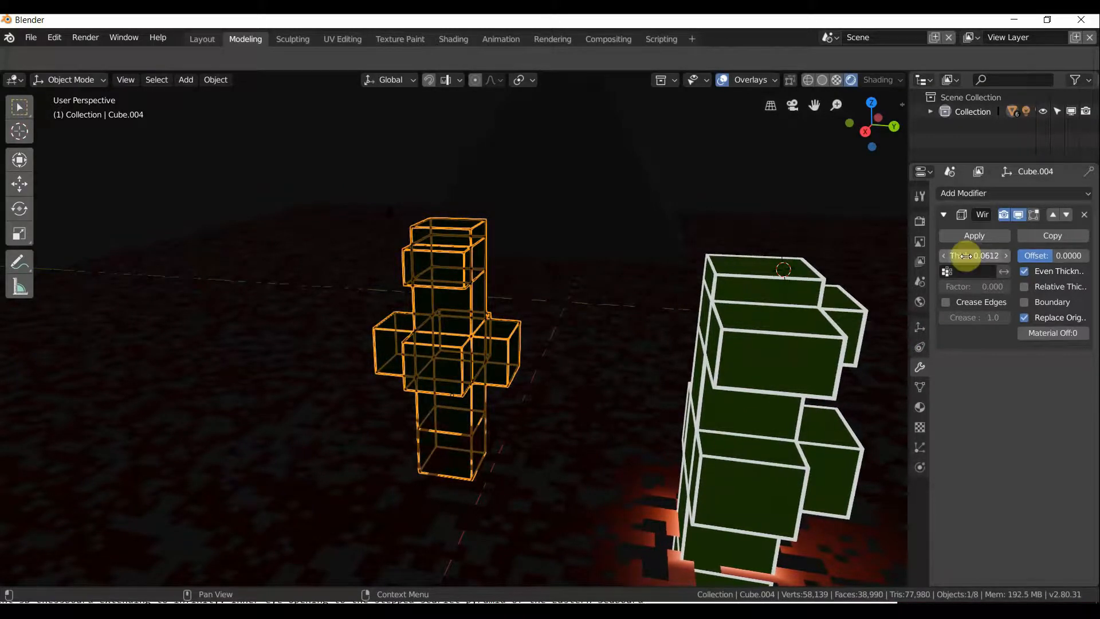
# Assign the white Material.004 to the rear tower's wireframe copy.
pyautogui.click(921, 411)
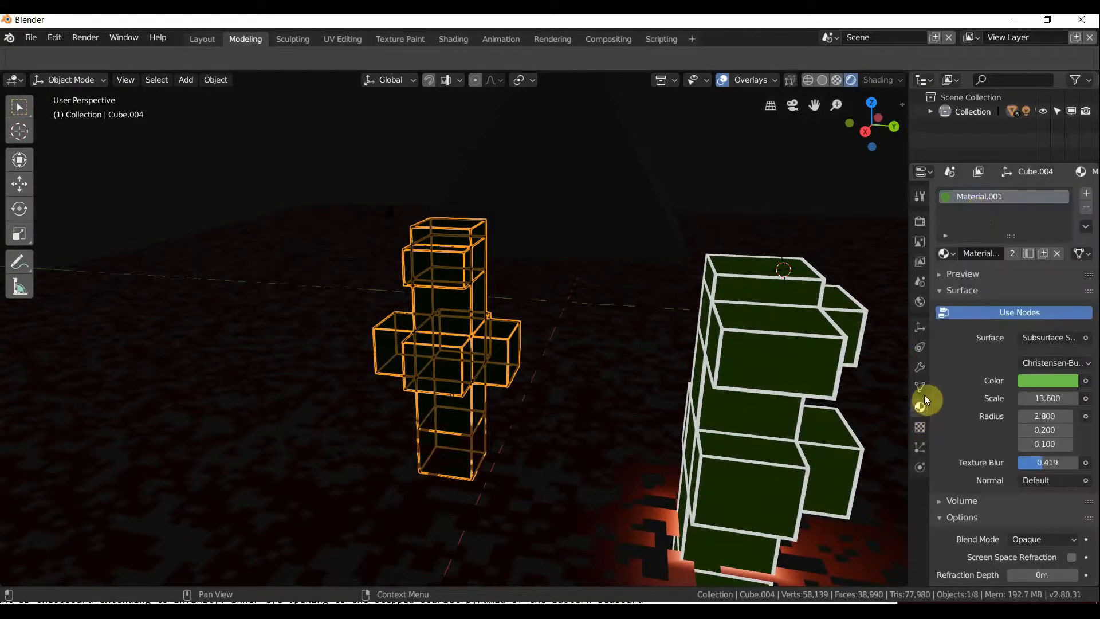
pyautogui.click(947, 260)
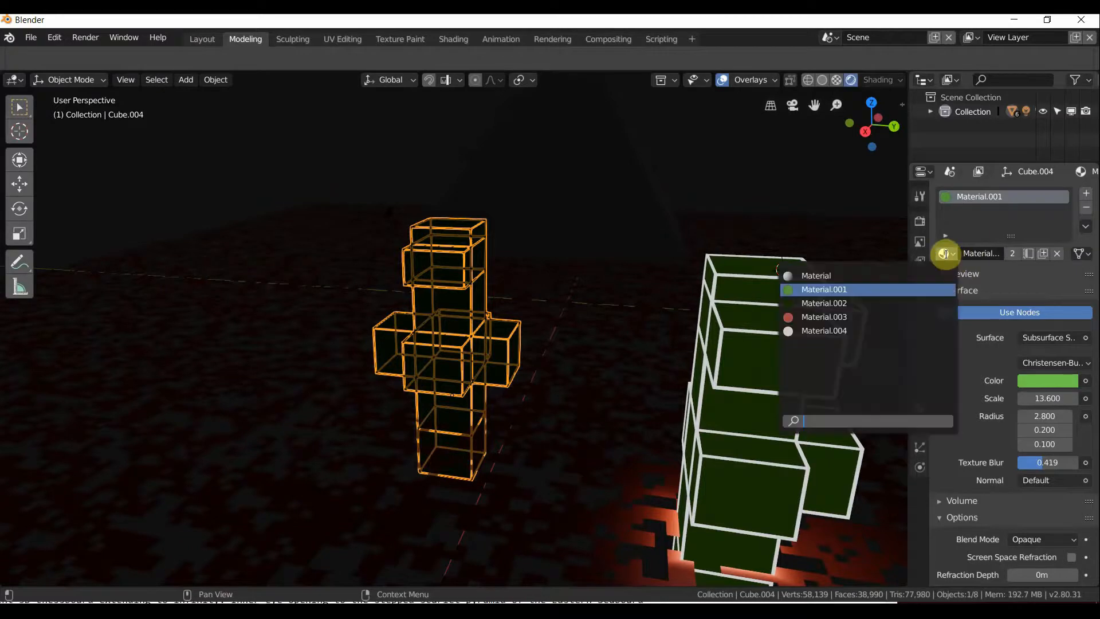
pyautogui.click(855, 333)
pyautogui.rightClick(466, 418)
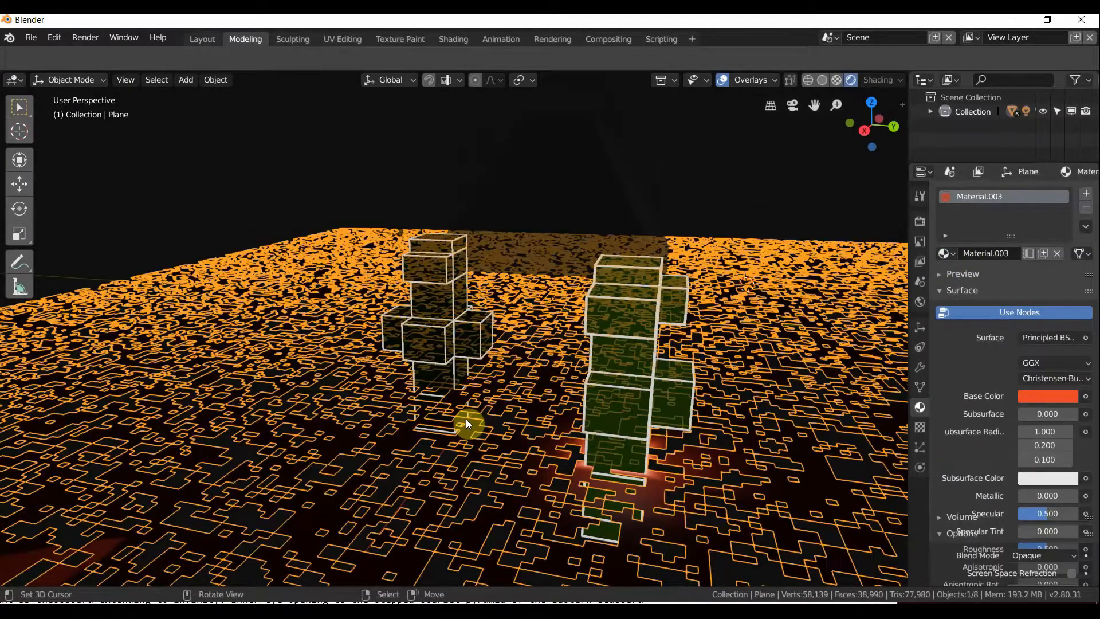
pyautogui.rightClick(519, 150)
pyautogui.moveTo(519, 150); pyautogui.dragTo(411, 237, button='middle')
# Assign the front tower's green emission material, Material.002, to the solid rear tower.
pyautogui.rightClick(391, 296)
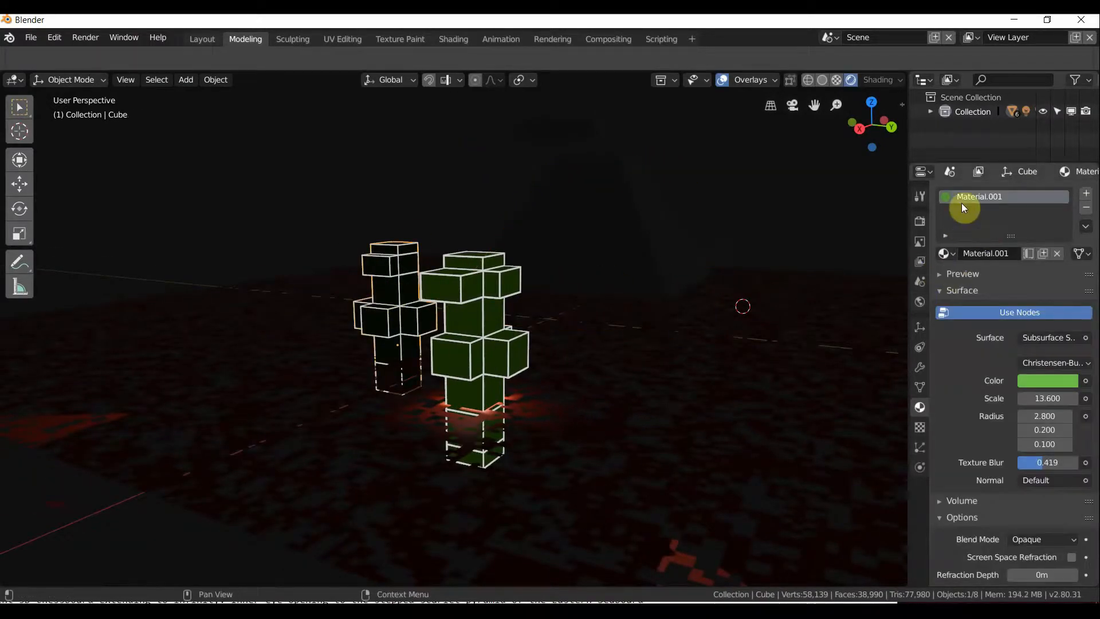
pyautogui.rightClick(470, 318)
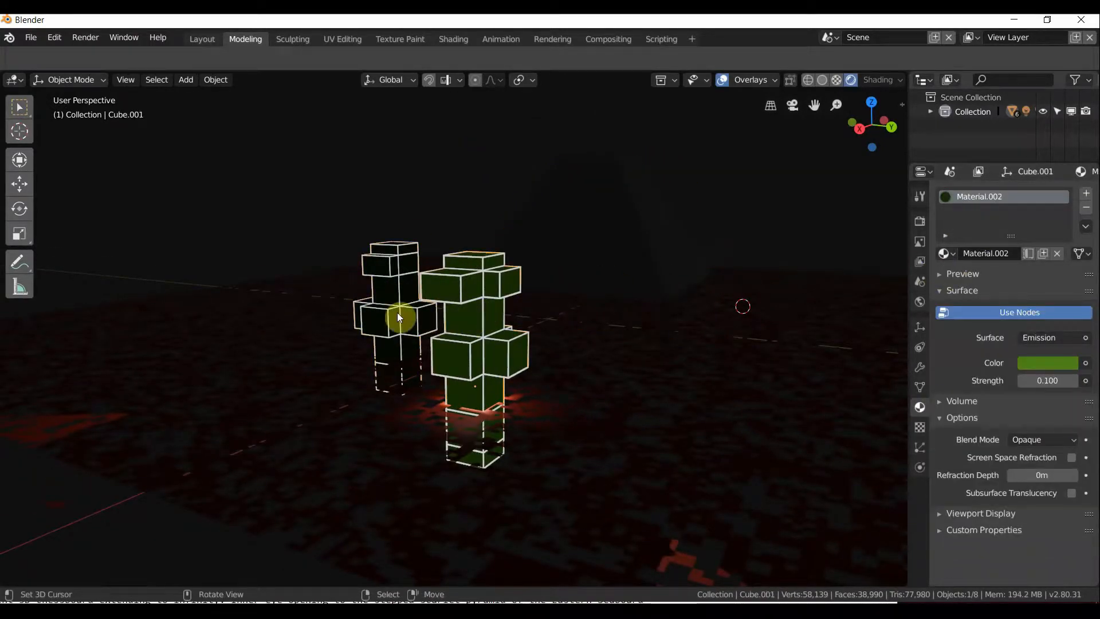
pyautogui.rightClick(387, 291)
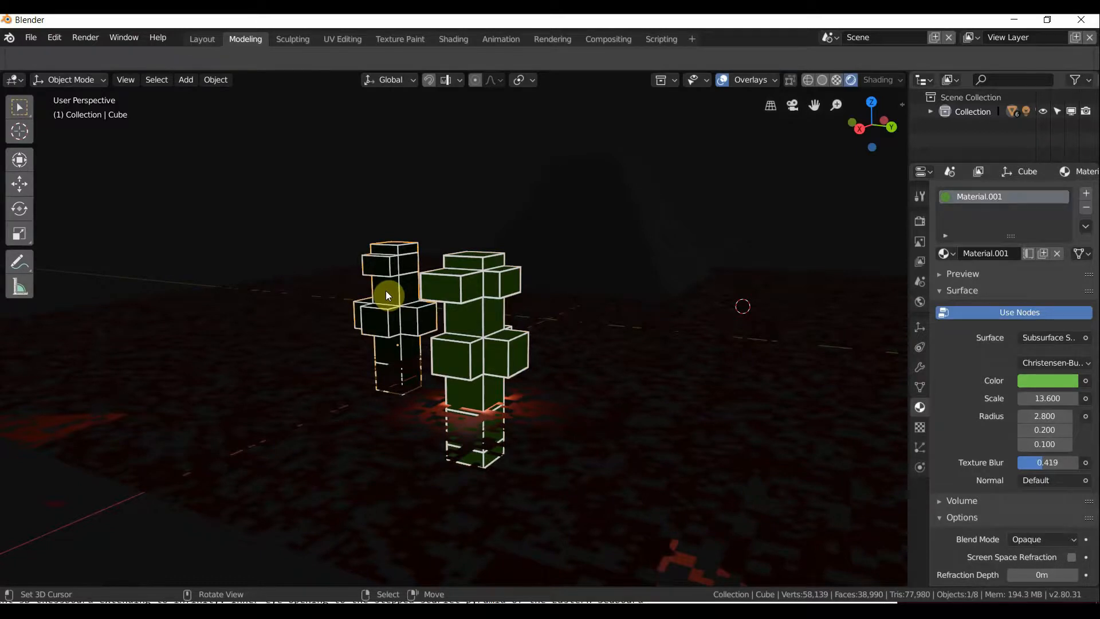
pyautogui.click(944, 253)
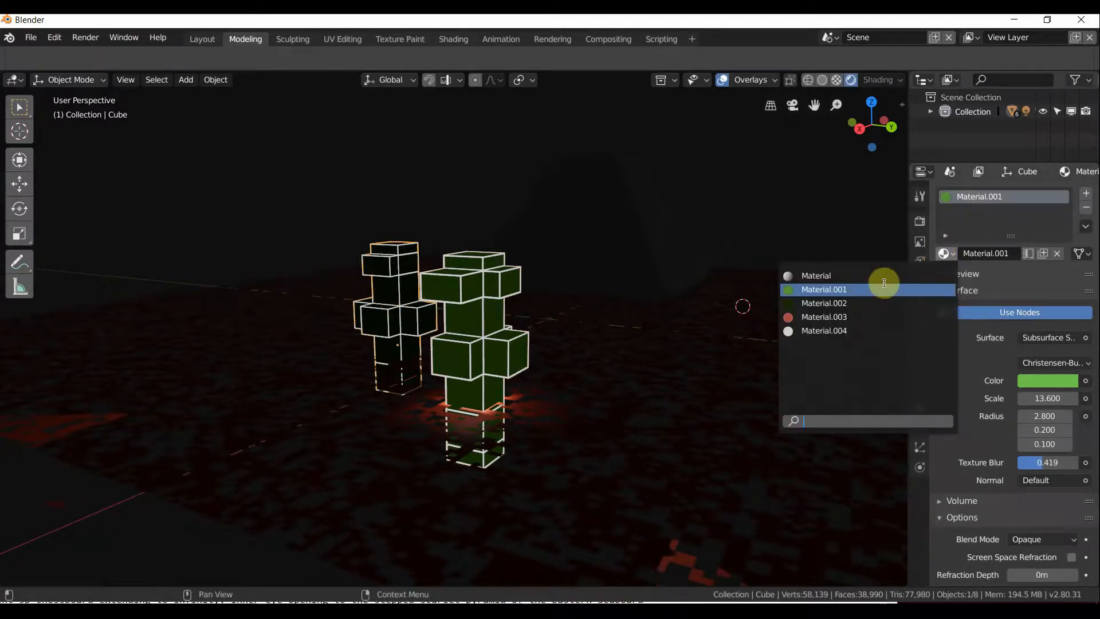
pyautogui.click(871, 298)
pyautogui.moveTo(590, 305); pyautogui.dragTo(634, 302, button='middle')
pyautogui.rightClick(600, 367)
pyautogui.moveTo(600, 366); pyautogui.dragTo(596, 325, button='middle')
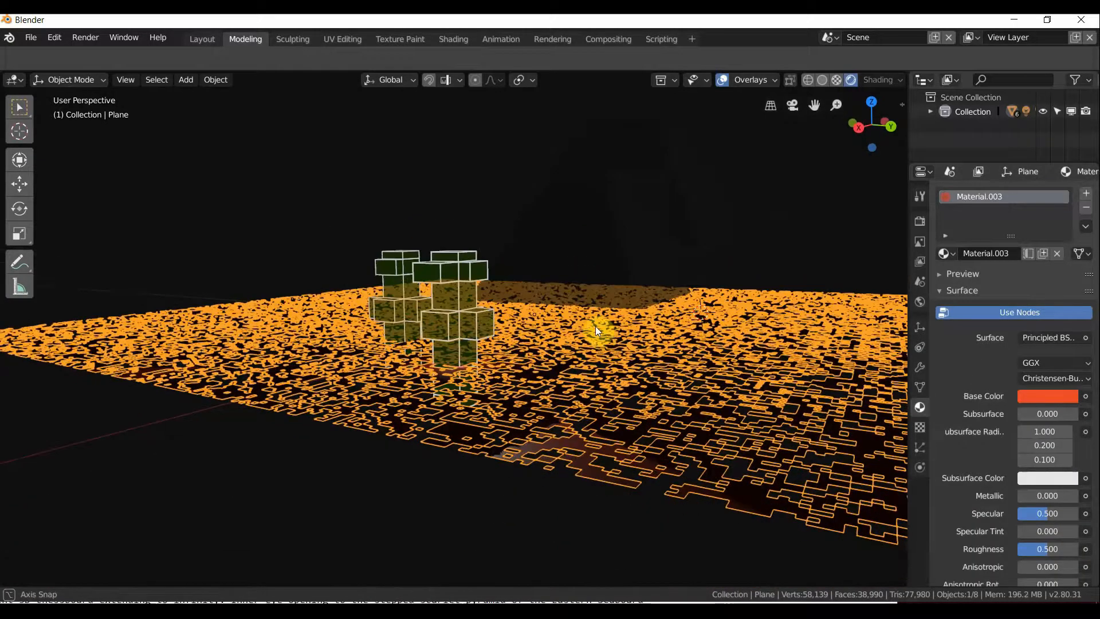
# Select the large truncated pyramid and consult the NEURO text note for the passage describing the stepped scarlet pyramid.
pyautogui.rightClick(586, 218)
pyautogui.moveTo(586, 222); pyautogui.dragTo(596, 232, button='middle')
pyautogui.click(559, 600)
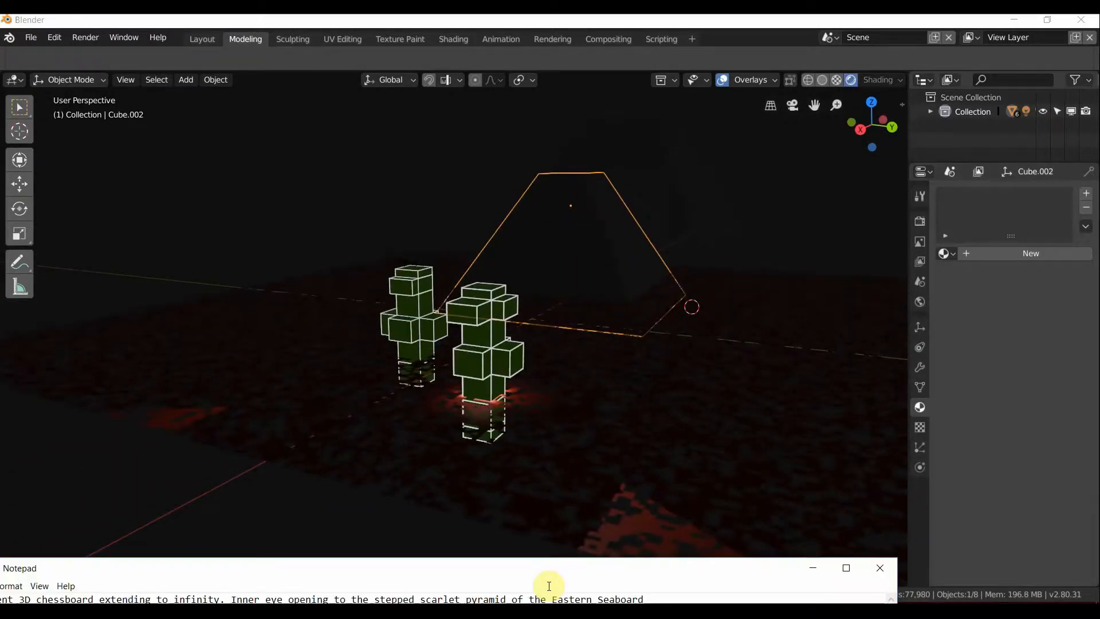
pyautogui.moveTo(520, 572); pyautogui.dragTo(657, 313)
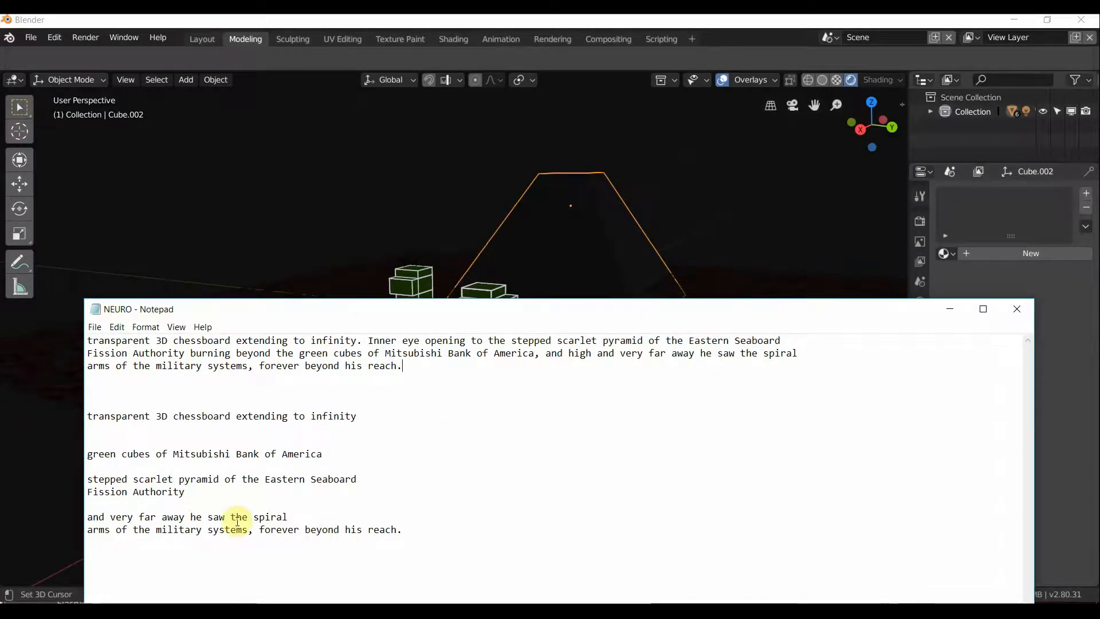
pyautogui.moveTo(133, 479); pyautogui.dragTo(197, 498)
pyautogui.click(197, 505)
pyautogui.moveTo(434, 307); pyautogui.dragTo(326, 556)
# Create a new material for the pyramid and give it a light red base color.
pyautogui.moveTo(573, 252); pyautogui.dragTo(558, 248, button='middle')
pyautogui.scroll(1, 568, 244)
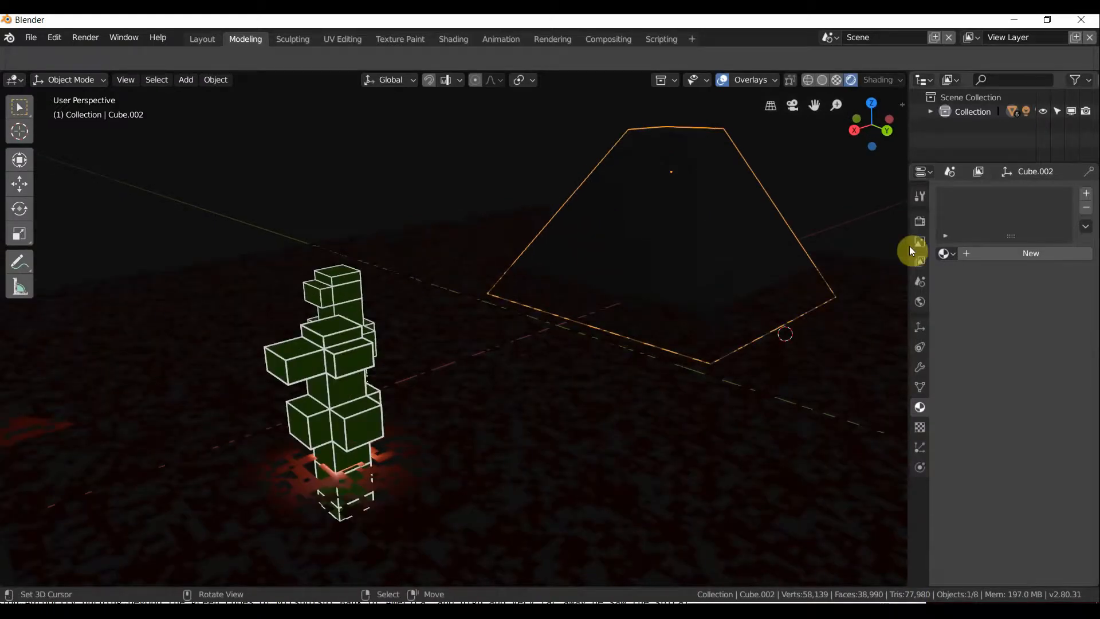
pyautogui.click(979, 256)
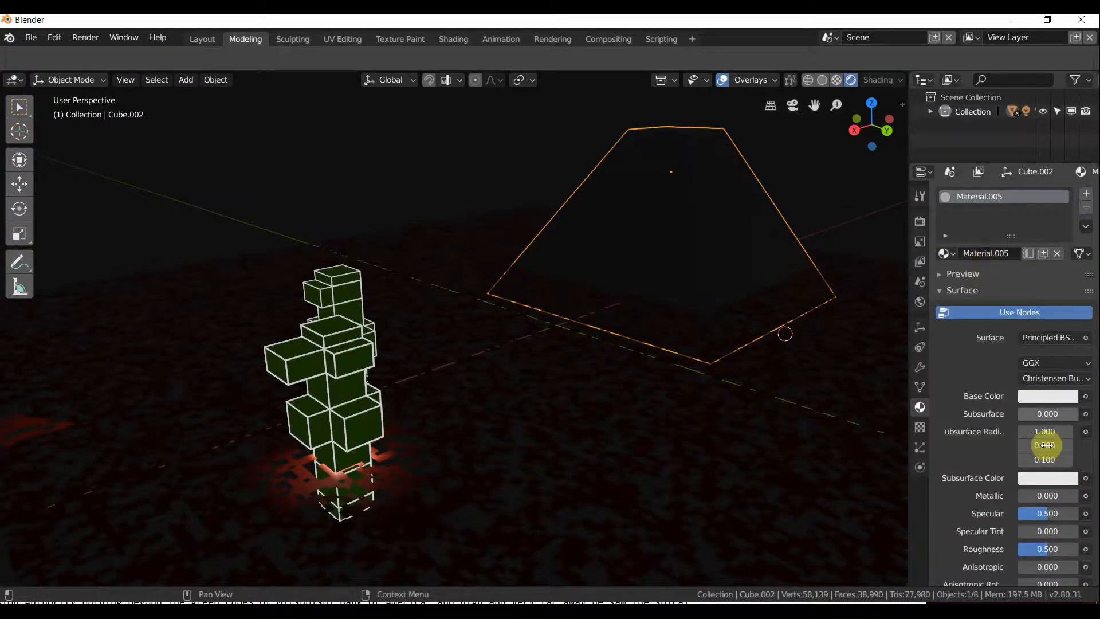
pyautogui.click(1021, 397)
pyautogui.moveTo(996, 254); pyautogui.dragTo(1006, 265)
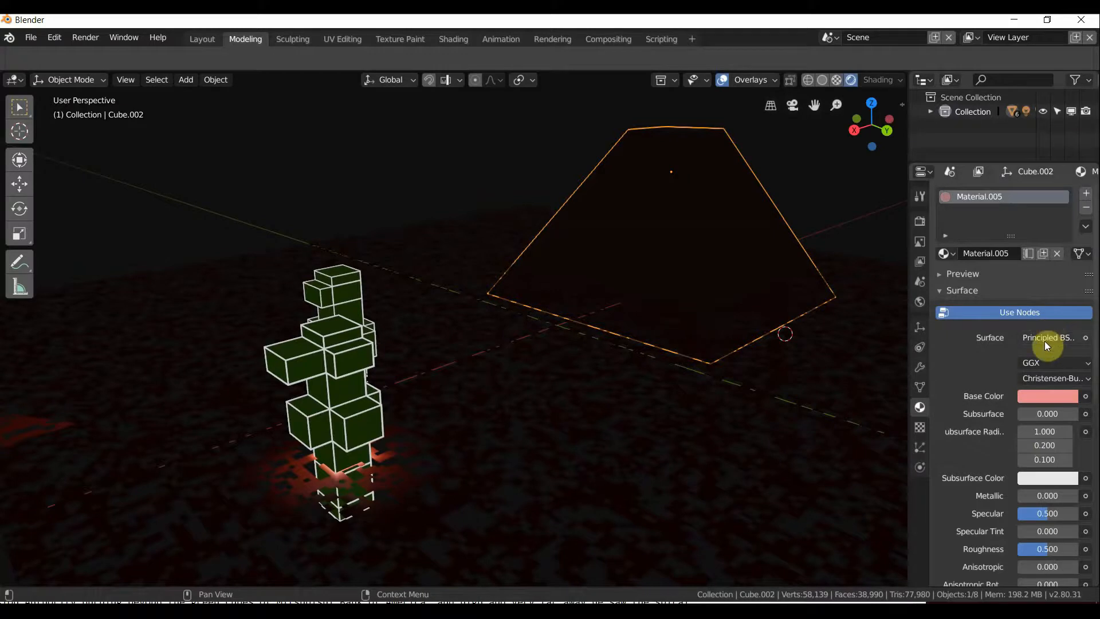
# Switch the pyramid material's surface to Emission and set its color to orange-red, about R 1.000, G 0.097, B 0.042.
pyautogui.click(1046, 338)
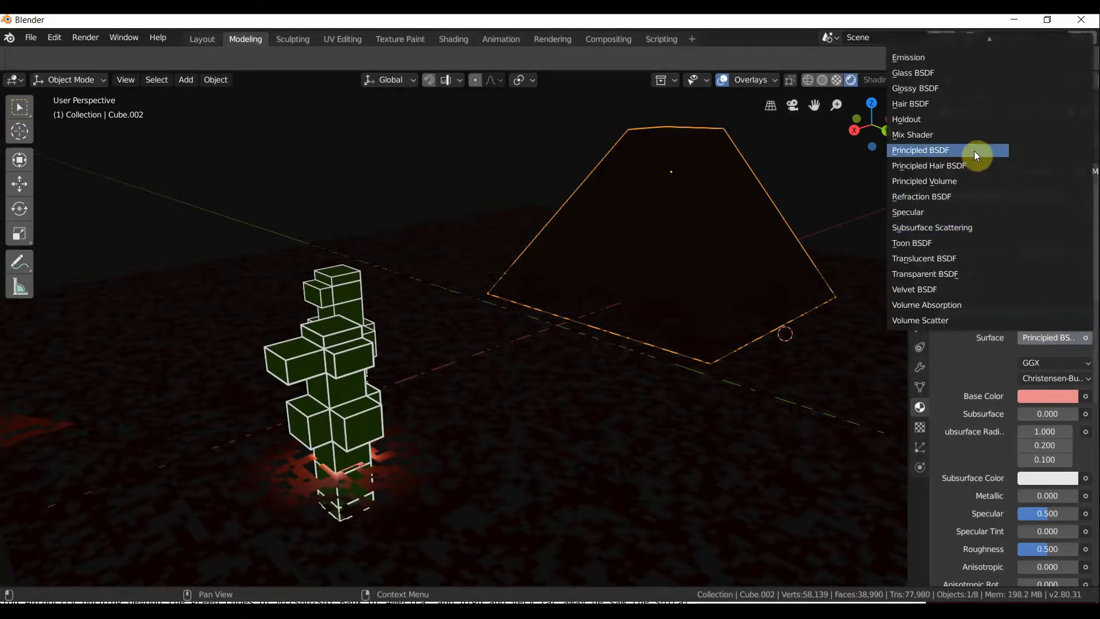
pyautogui.click(938, 58)
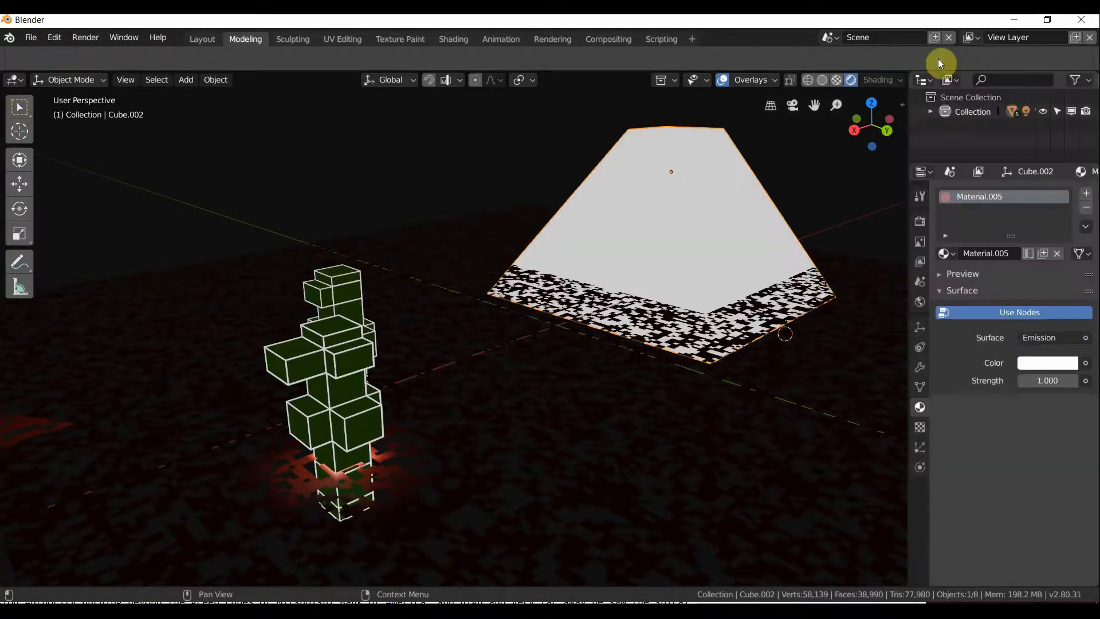
pyautogui.click(1029, 359)
pyautogui.moveTo(992, 245)
pyautogui.mouseDown()
pyautogui.moveTo(1026, 221)
pyautogui.moveTo(999, 249)
pyautogui.mouseUp()
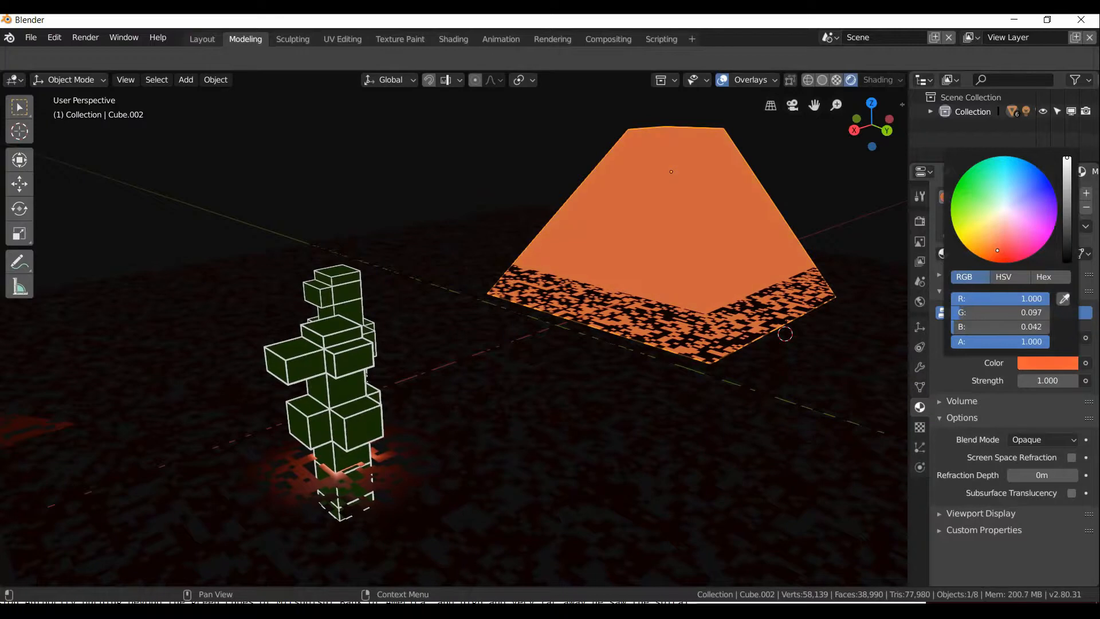
pyautogui.click(738, 263)
pyautogui.moveTo(738, 262); pyautogui.dragTo(765, 237, button='middle')
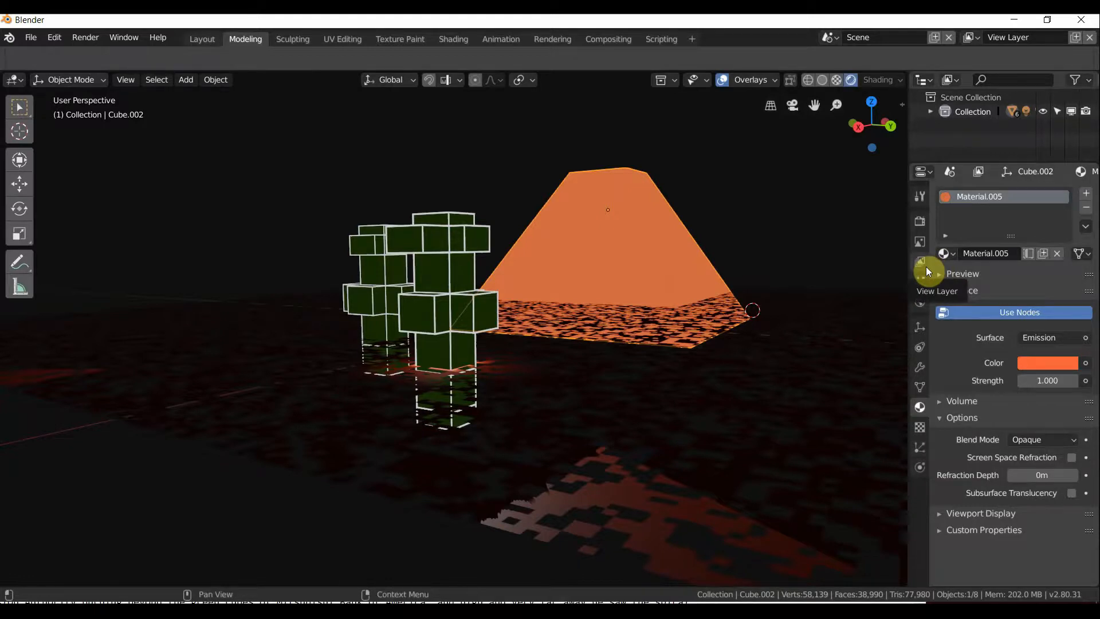
# Duplicate the orange-red pyramid in place, leaving the copy unmoved.
pyautogui.press('g')
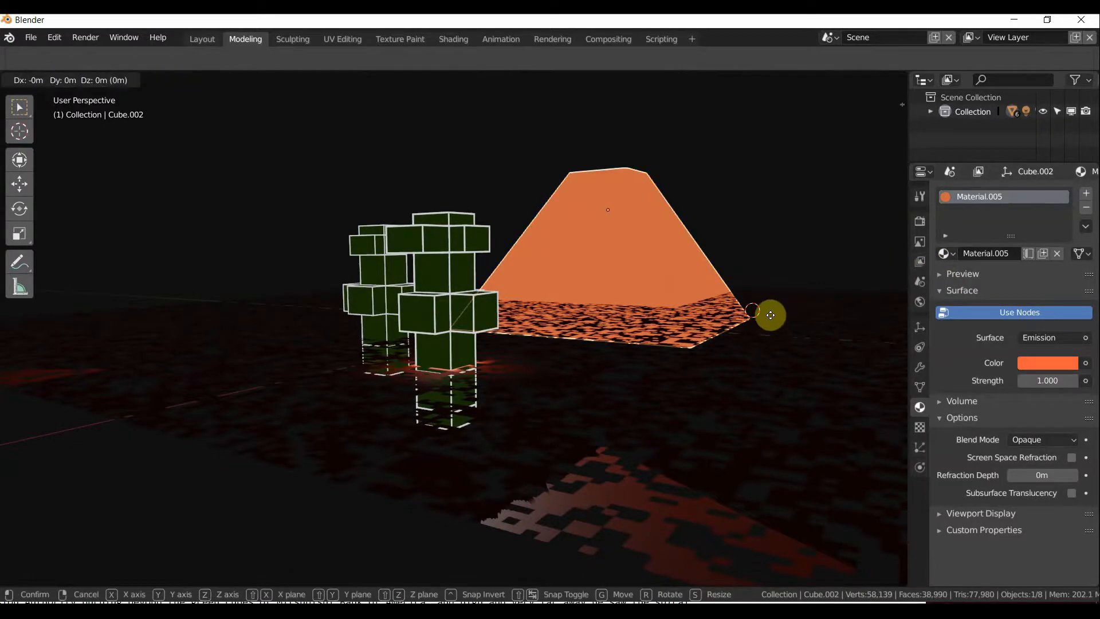
pyautogui.press('Escape')
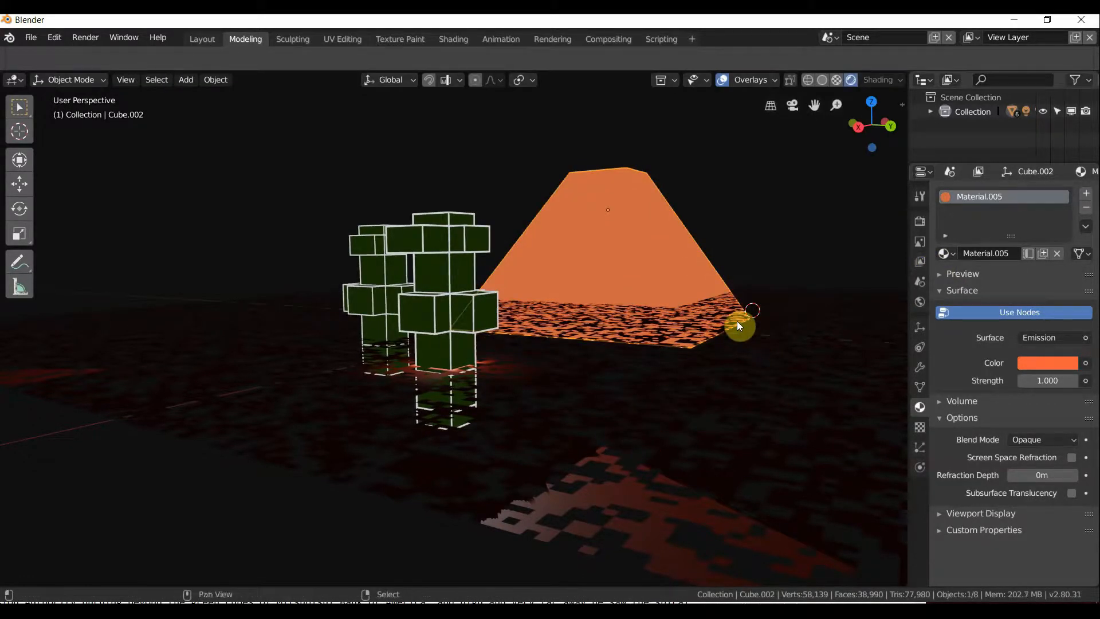
pyautogui.hotkey('shift', 'd')
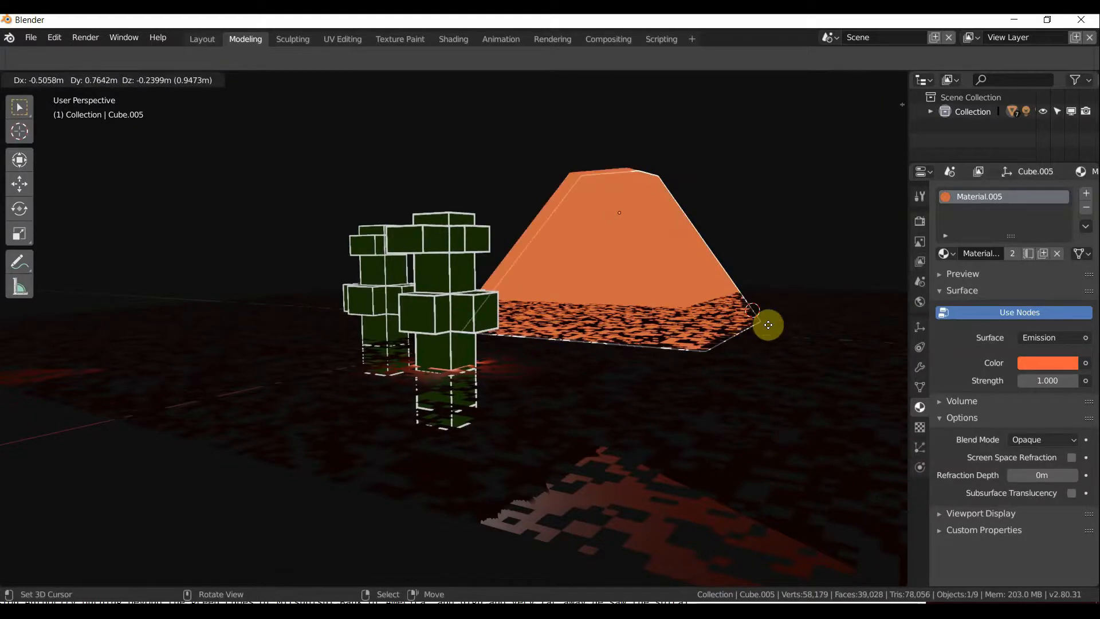
pyautogui.press('Escape')
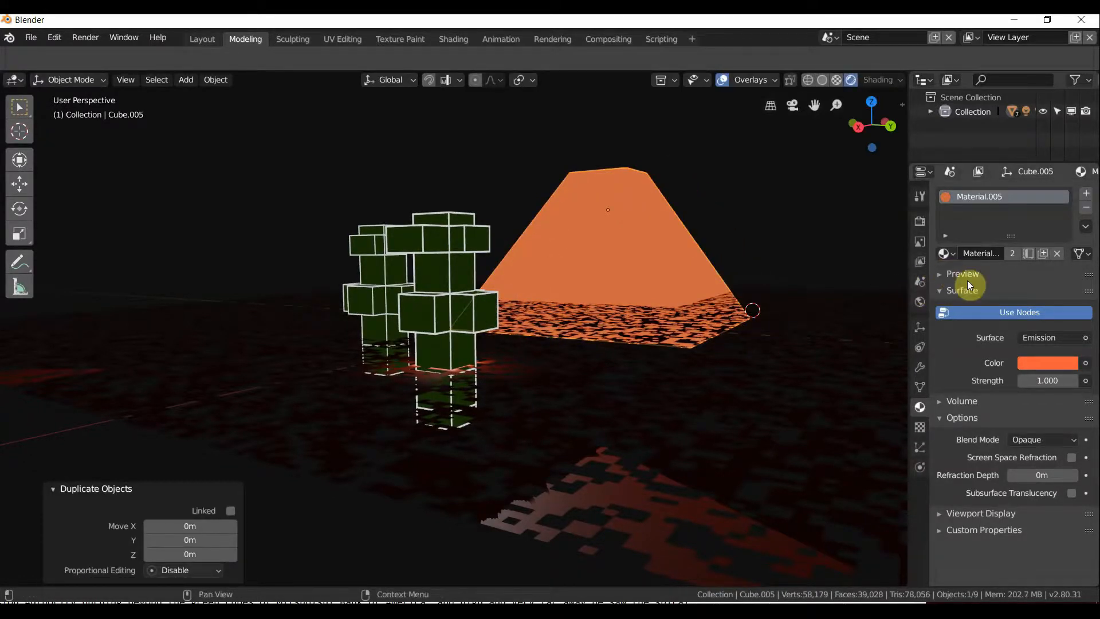
# Add a Wireframe modifier to the duplicated pyramid, keeping the 0.0200 thickness.
pyautogui.click(916, 370)
pyautogui.click(996, 192)
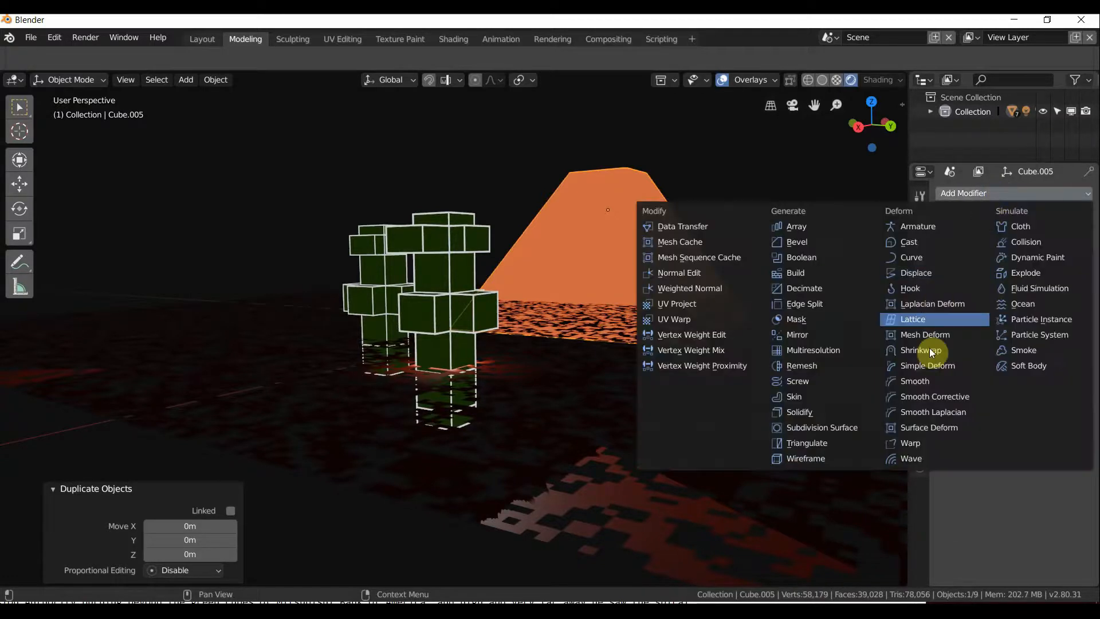
pyautogui.click(810, 456)
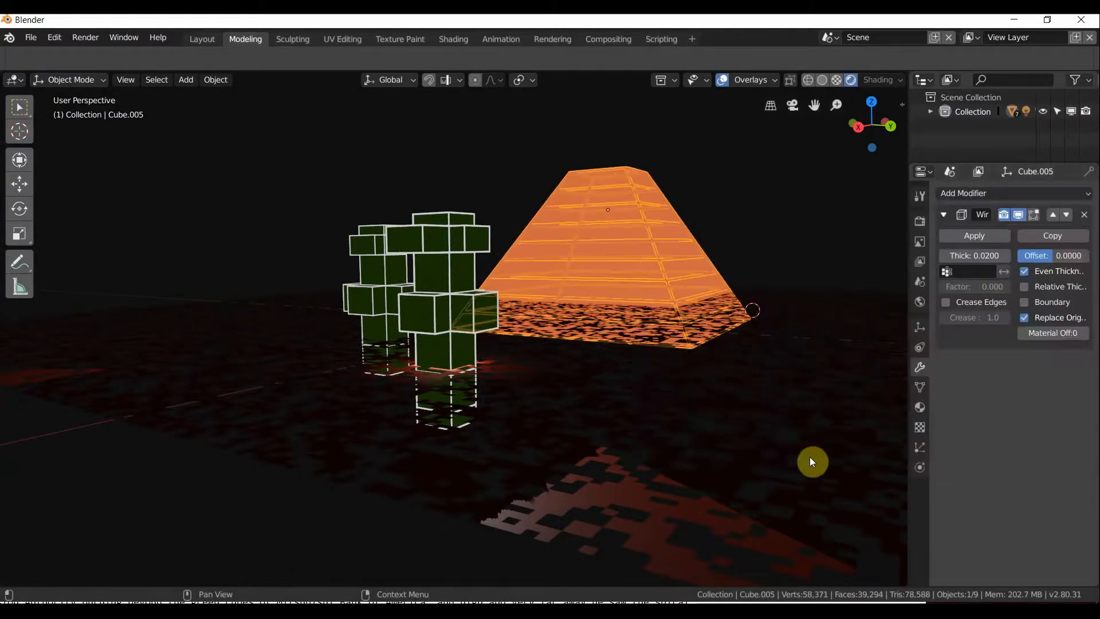
pyautogui.moveTo(796, 311); pyautogui.dragTo(880, 298, button='middle')
pyautogui.scroll(1, 772, 296)
pyautogui.scroll(-1, 771, 295)
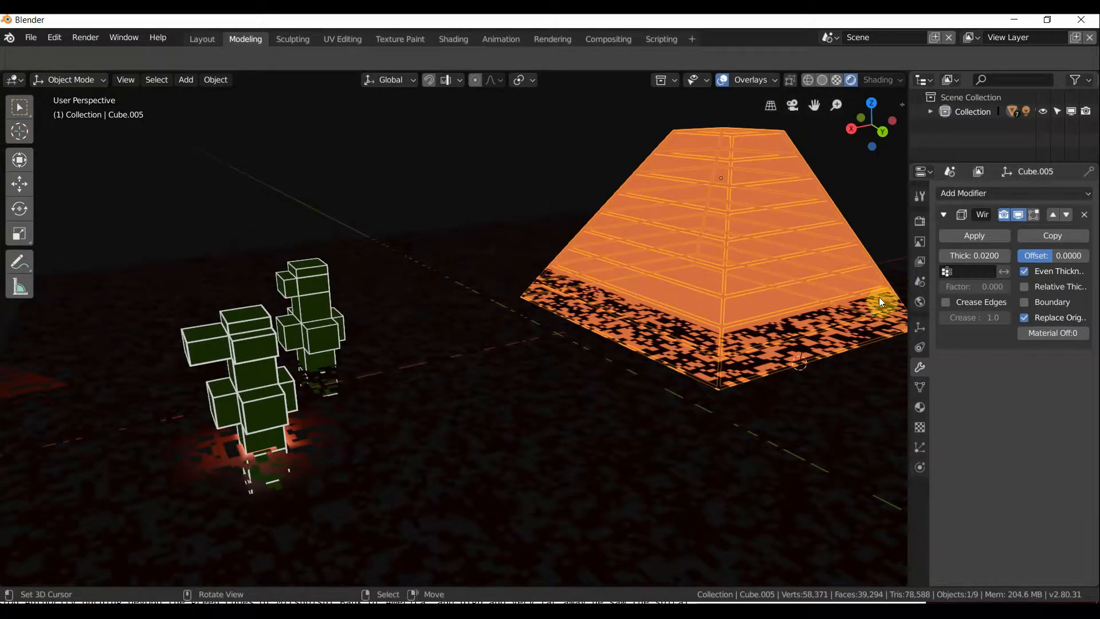
# Assign the existing white emission material, Material.004, to the pyramid's wireframe copy.
pyautogui.click(918, 301)
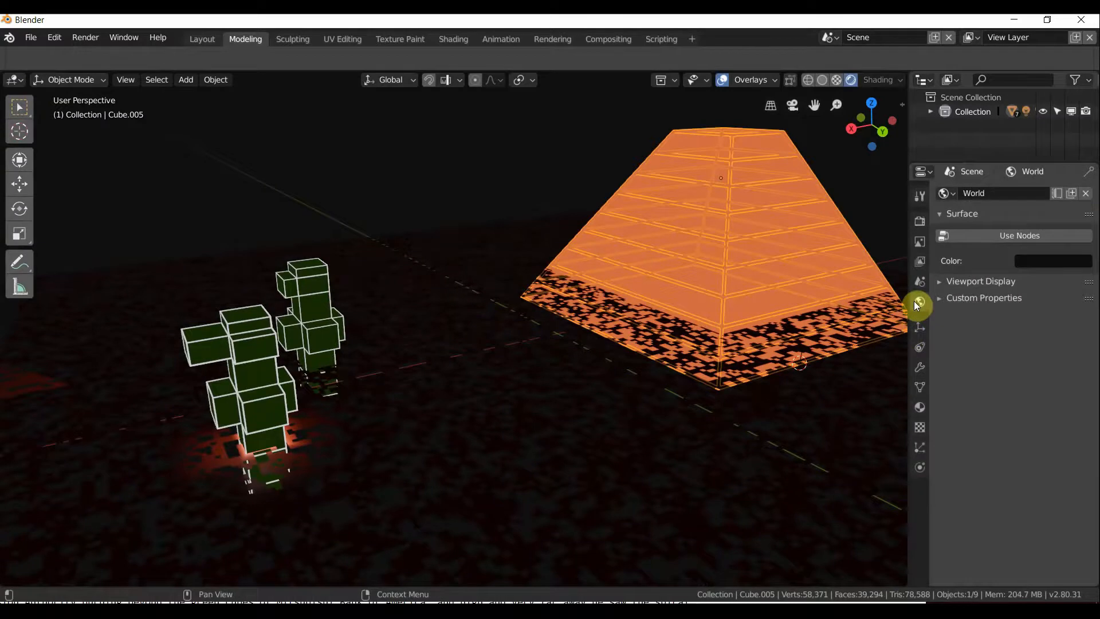
pyautogui.click(916, 404)
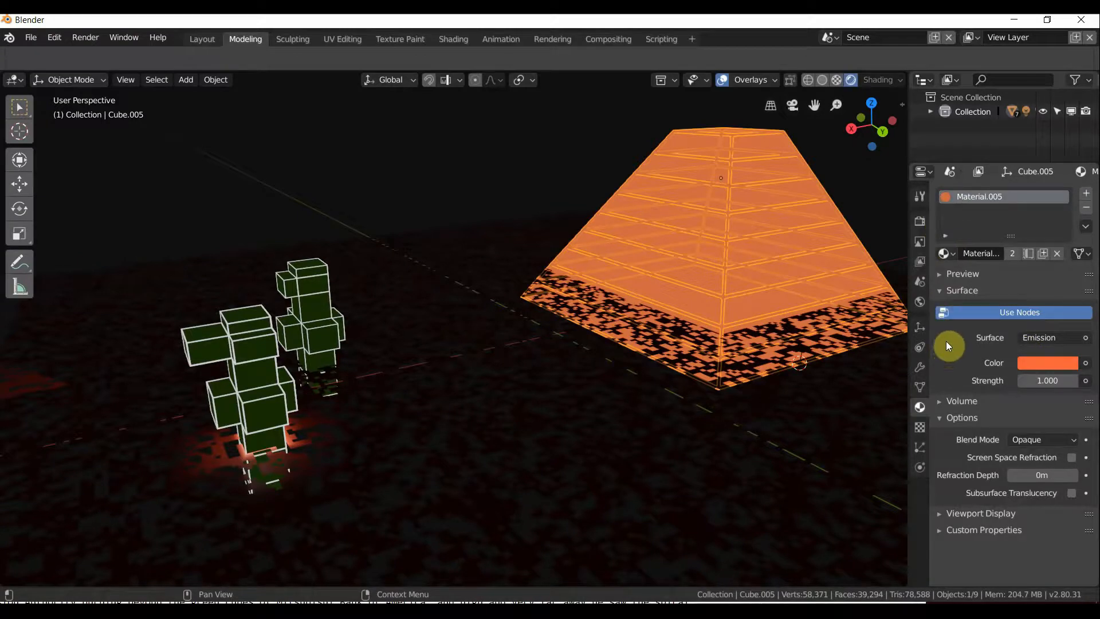
pyautogui.click(946, 254)
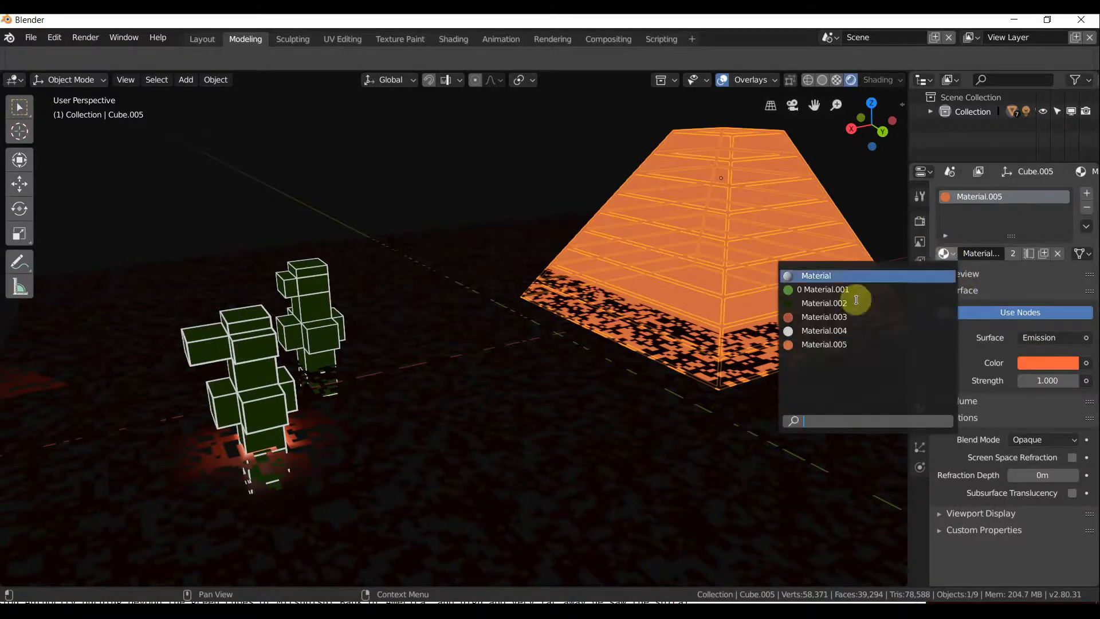
pyautogui.click(844, 332)
pyautogui.moveTo(645, 287); pyautogui.dragTo(682, 293, button='middle')
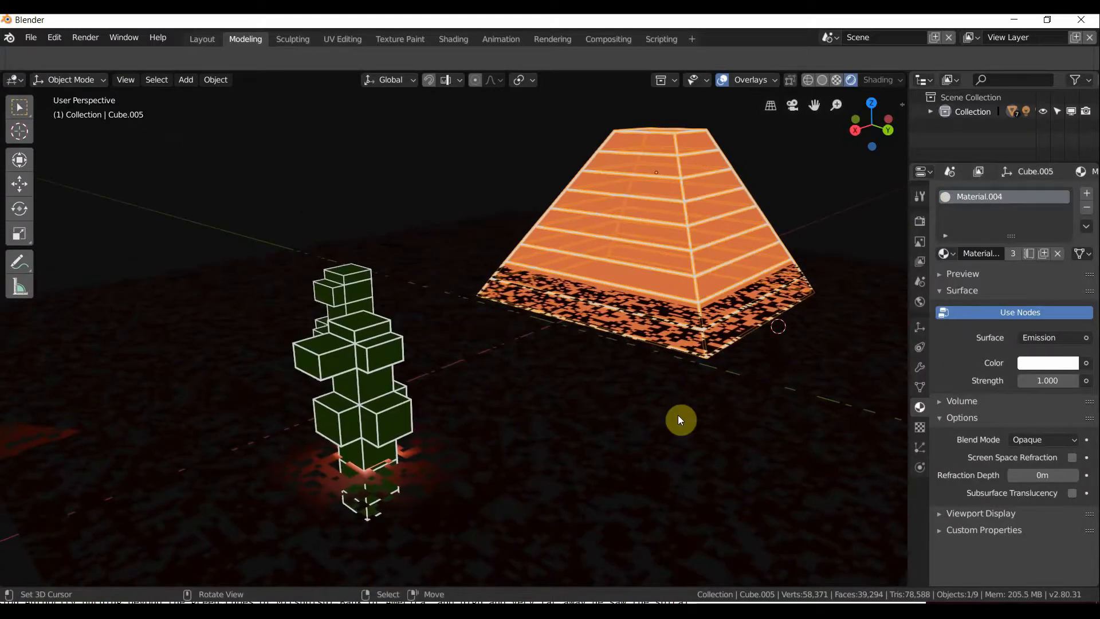
# Replace the chessboard plane's red material with a new one and give it a light purple base color.
pyautogui.rightClick(679, 415)
pyautogui.moveTo(647, 430); pyautogui.dragTo(617, 390, button='middle')
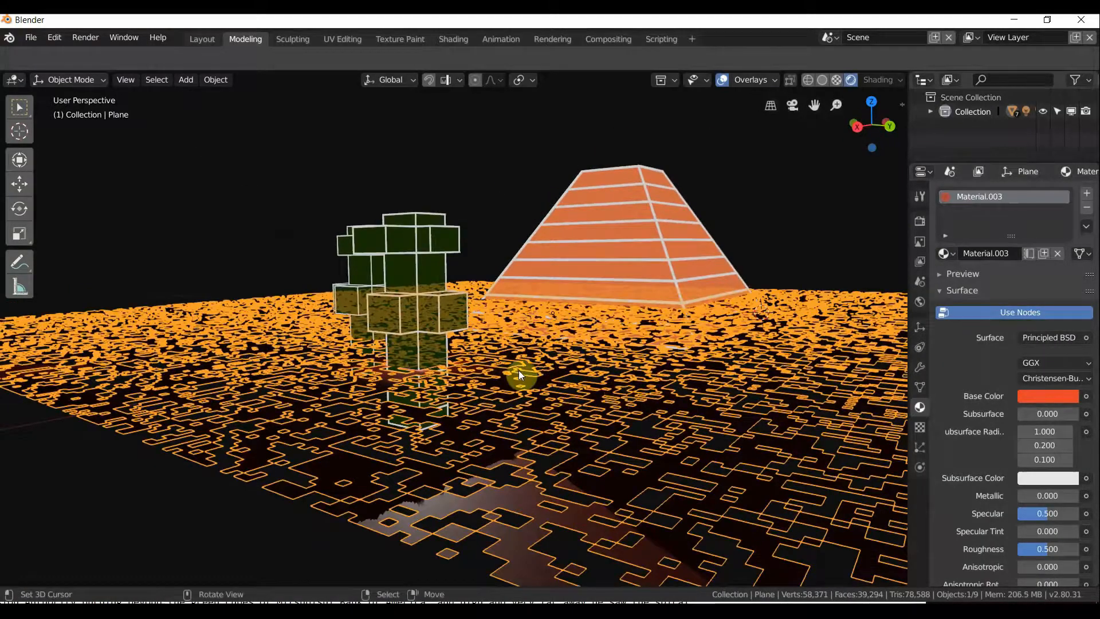
pyautogui.rightClick(369, 304)
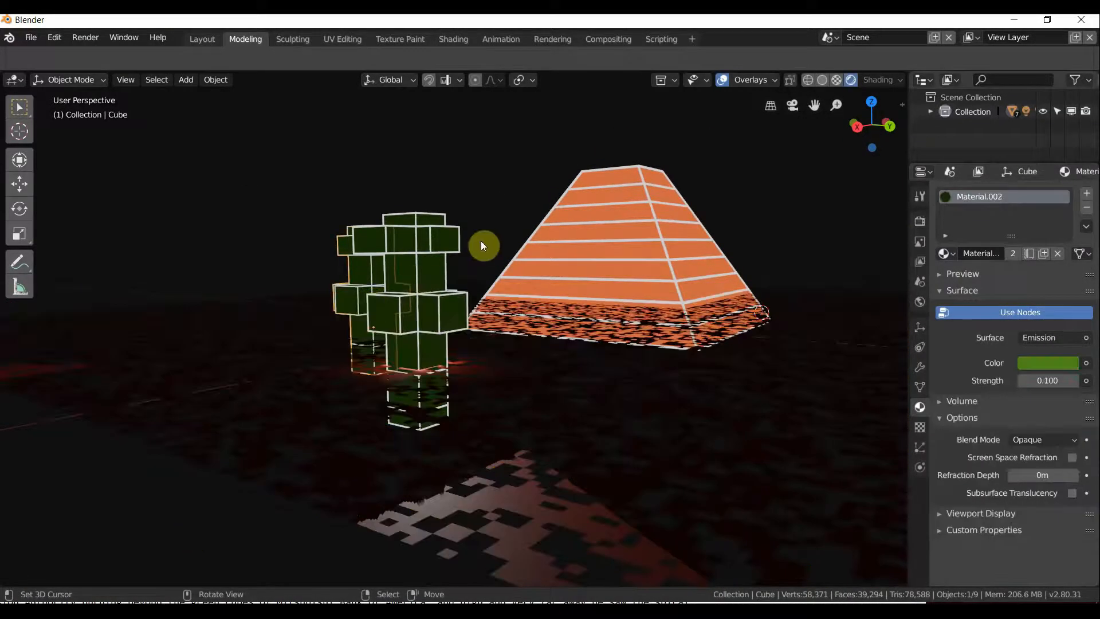
pyautogui.moveTo(480, 240)
pyautogui.mouseDown(button='middle')
pyautogui.moveTo(501, 233)
pyautogui.moveTo(478, 244)
pyautogui.mouseUp(button='middle')
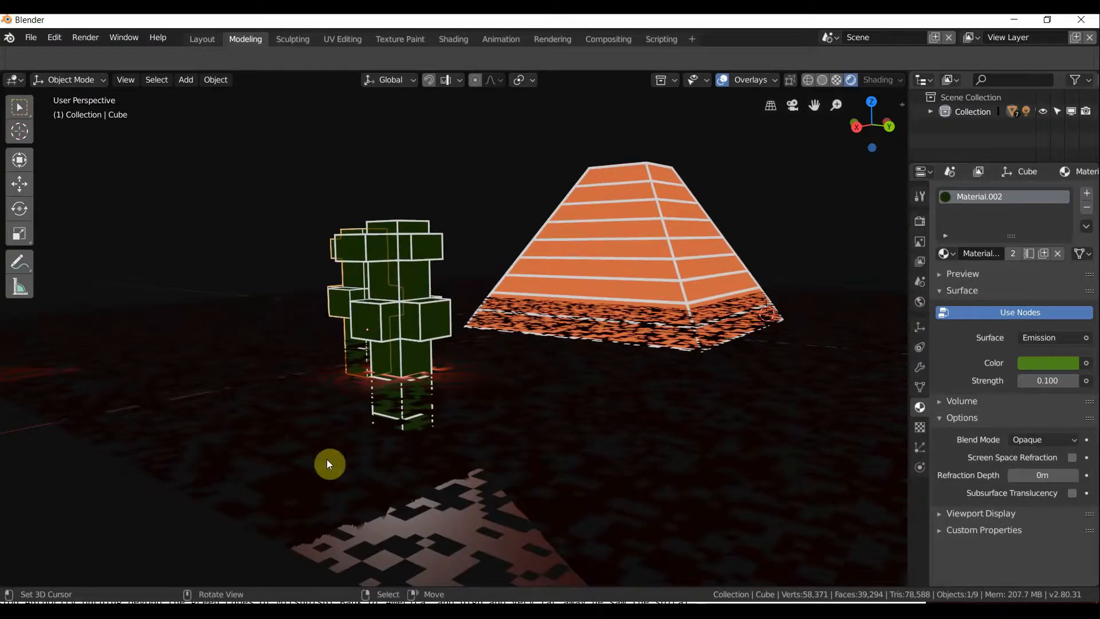
pyautogui.rightClick(426, 499)
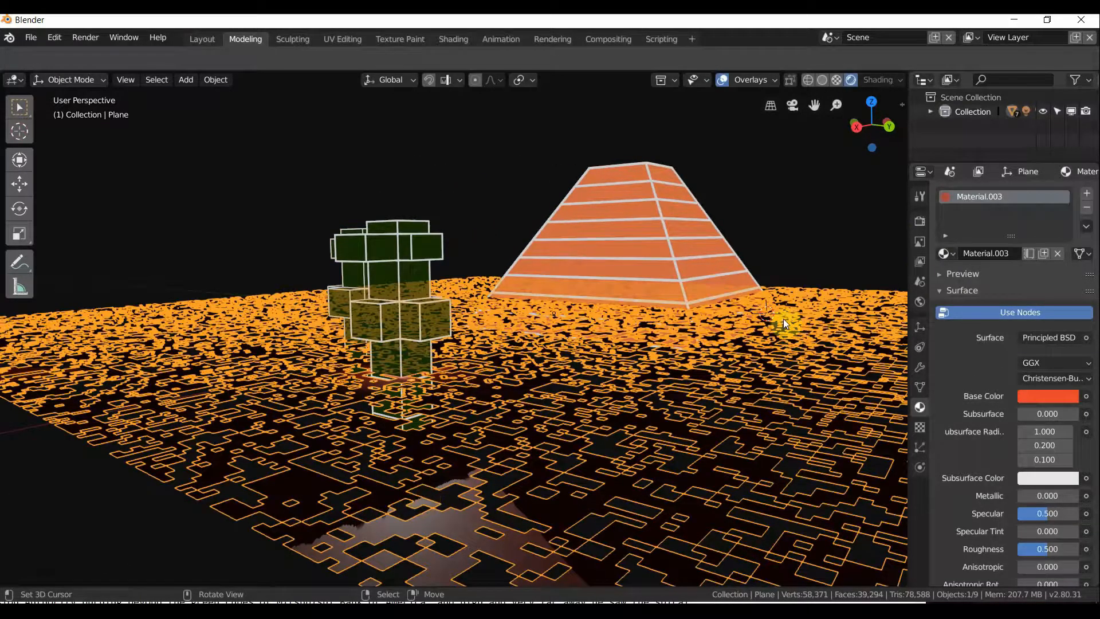
pyautogui.click(1088, 207)
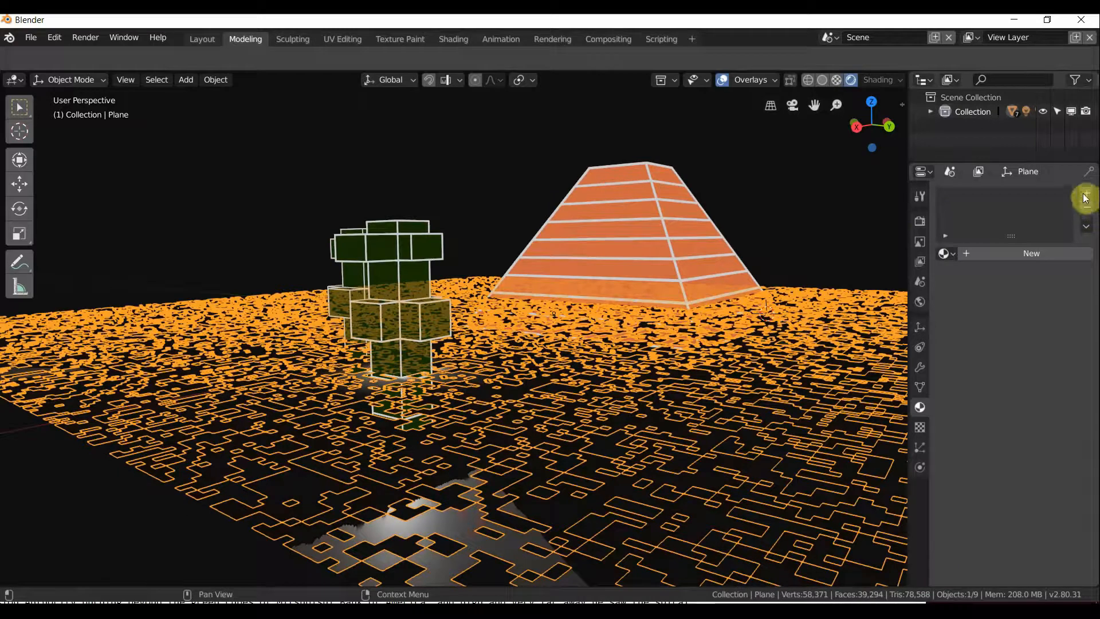
pyautogui.click(1019, 254)
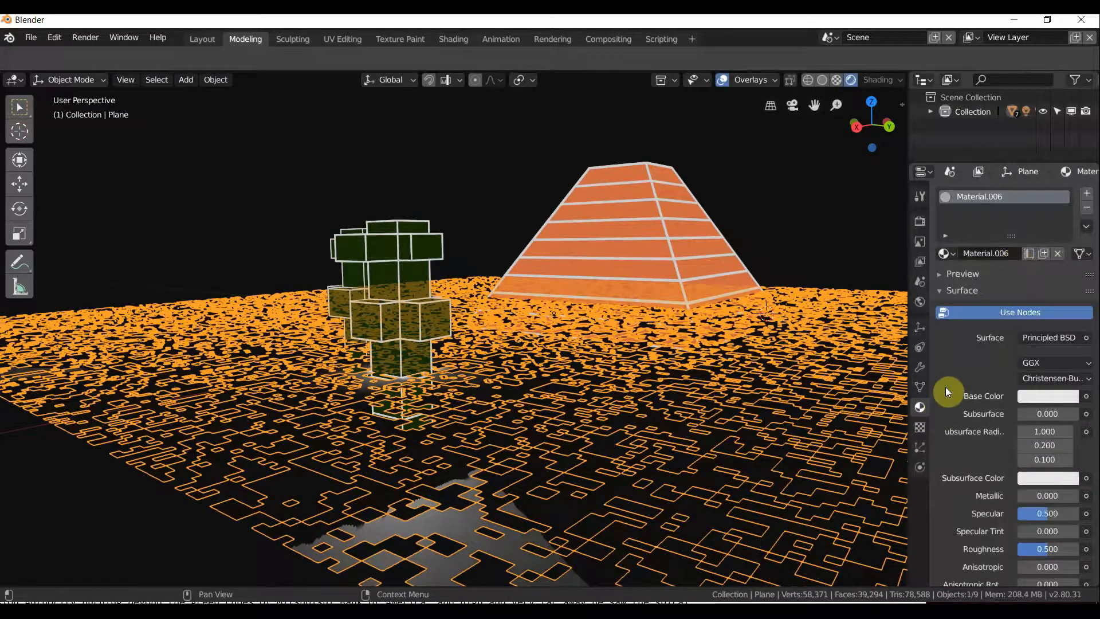
pyautogui.click(1028, 397)
pyautogui.moveTo(1024, 246)
pyautogui.mouseDown()
pyautogui.moveTo(1039, 230)
pyautogui.moveTo(1028, 240)
pyautogui.mouseUp()
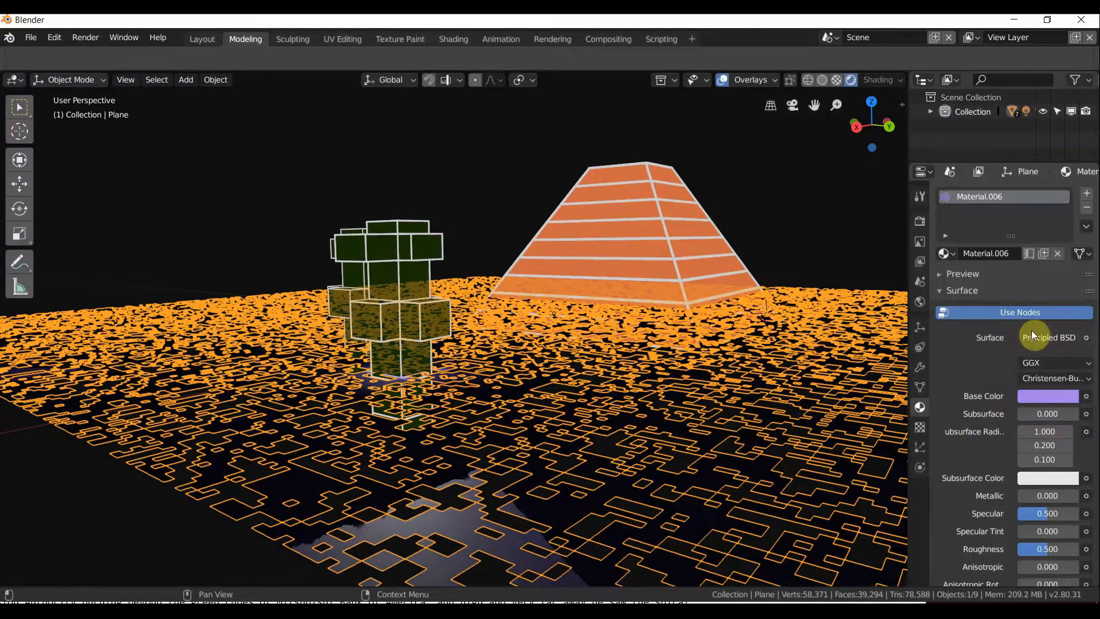
# Switch the plane material's surface to Emission and set its color to blue, about R 0.057, G 0.095, B 1.000.
pyautogui.click(1042, 338)
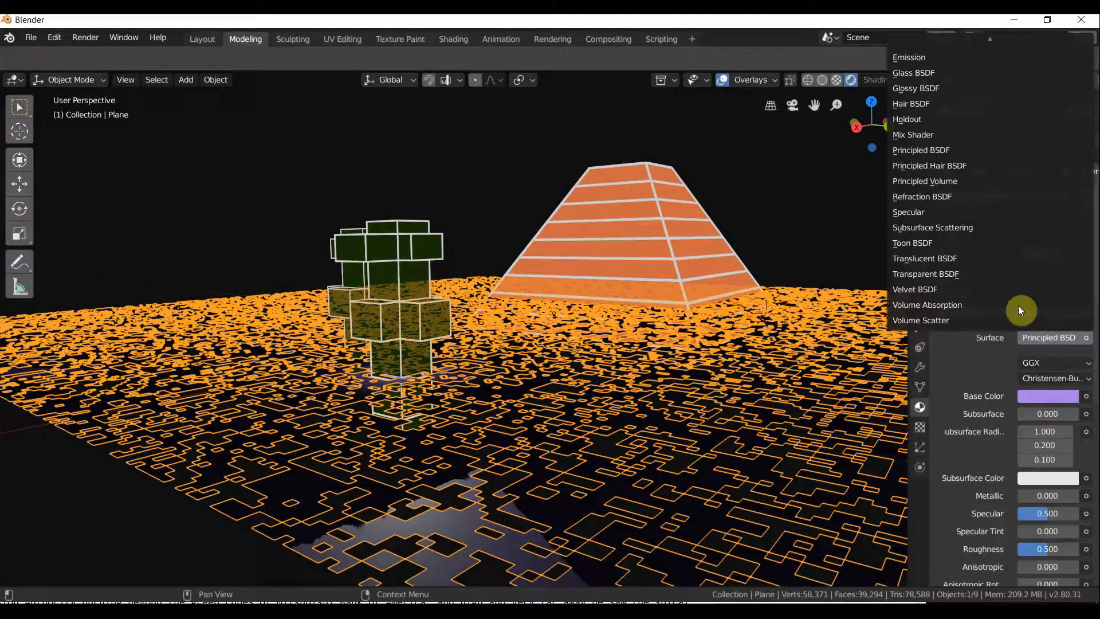
pyautogui.click(989, 54)
pyautogui.moveTo(760, 274); pyautogui.dragTo(558, 318, button='middle')
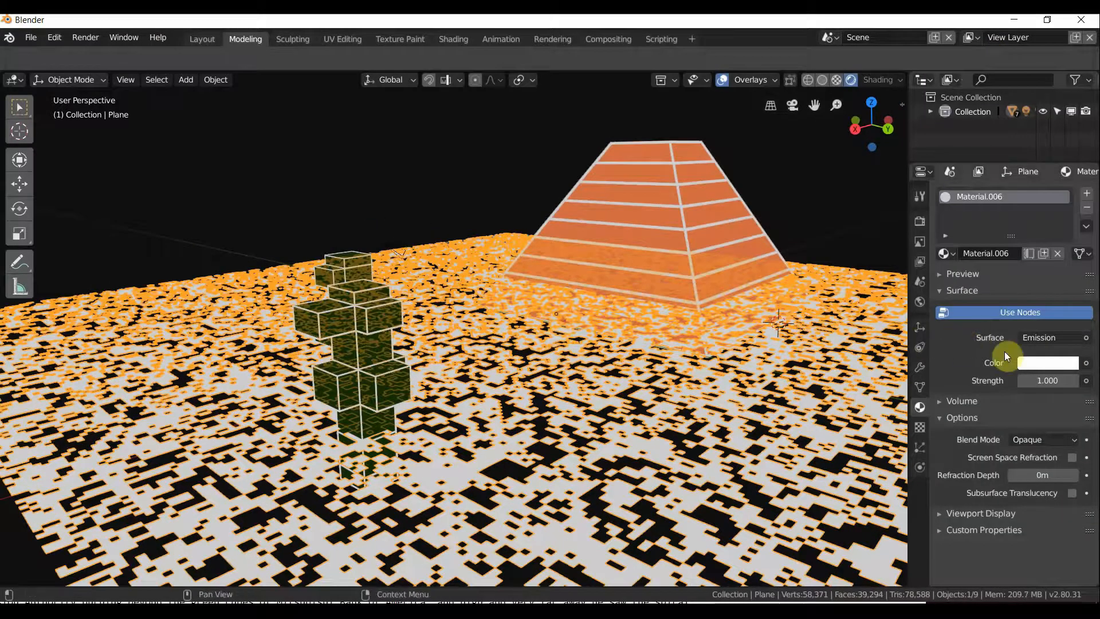
pyautogui.click(1022, 361)
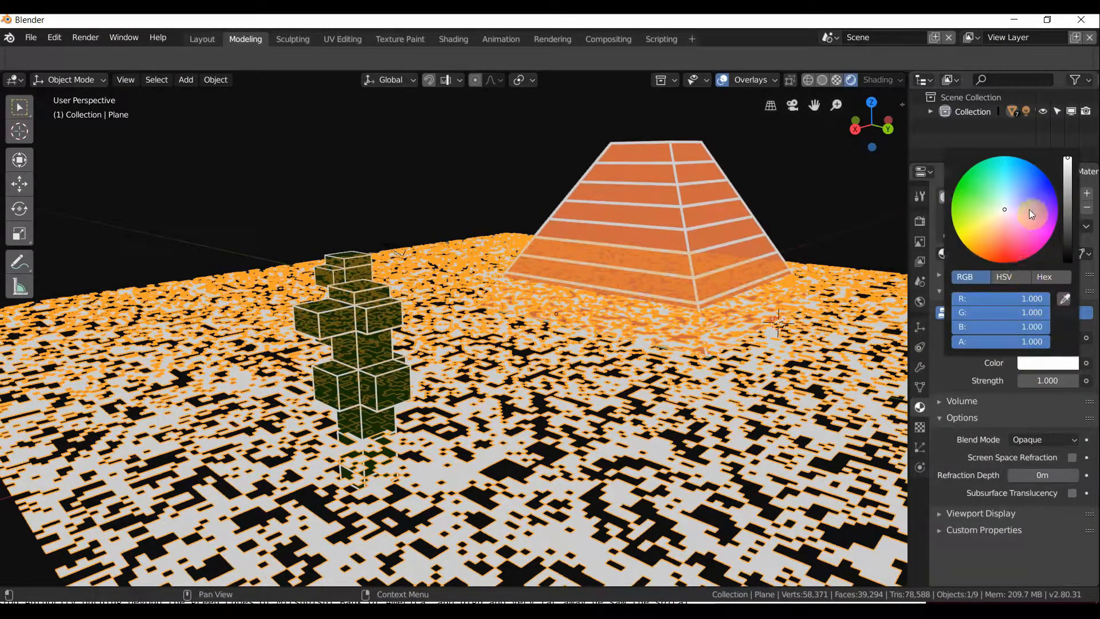
pyautogui.moveTo(1029, 208); pyautogui.dragTo(1037, 186)
pyautogui.moveTo(672, 248); pyautogui.dragTo(686, 250, button='middle')
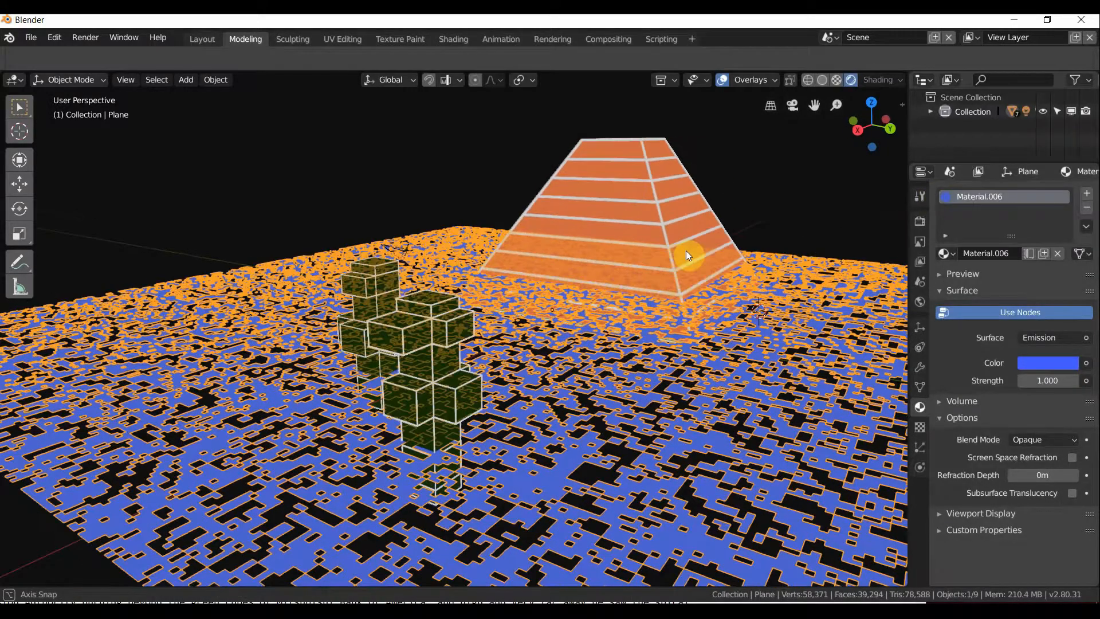
# Darken the chessboard plane's blue emission color to a deep navy.
pyautogui.scroll(-2, 686, 250)
pyautogui.rightClick(589, 267)
pyautogui.scroll(2, 600, 317)
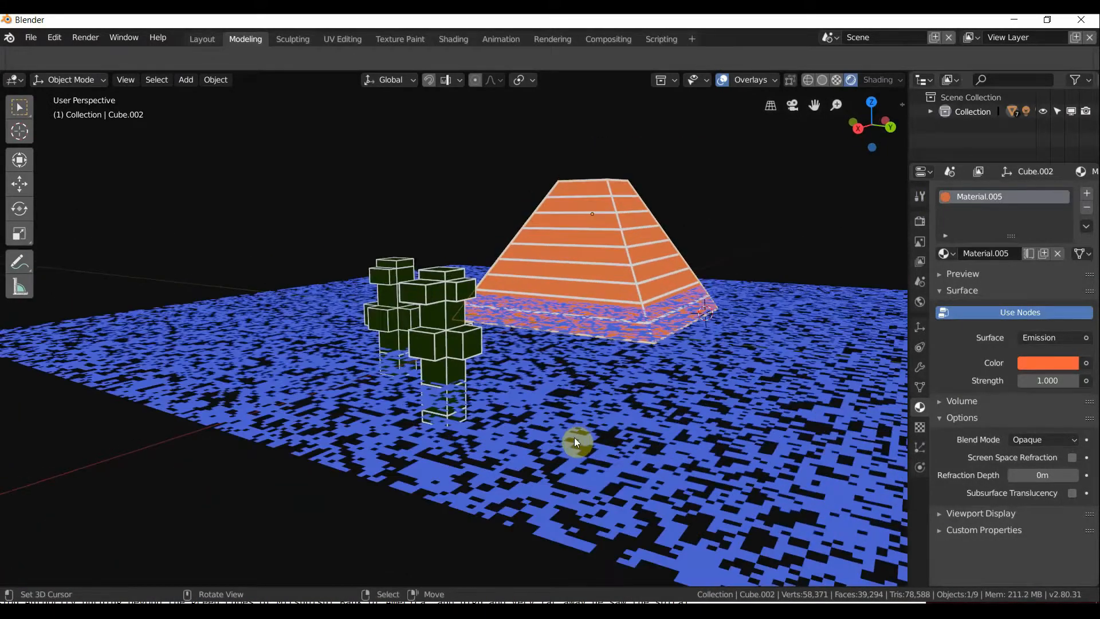
pyautogui.click(574, 438)
pyautogui.click(1034, 371)
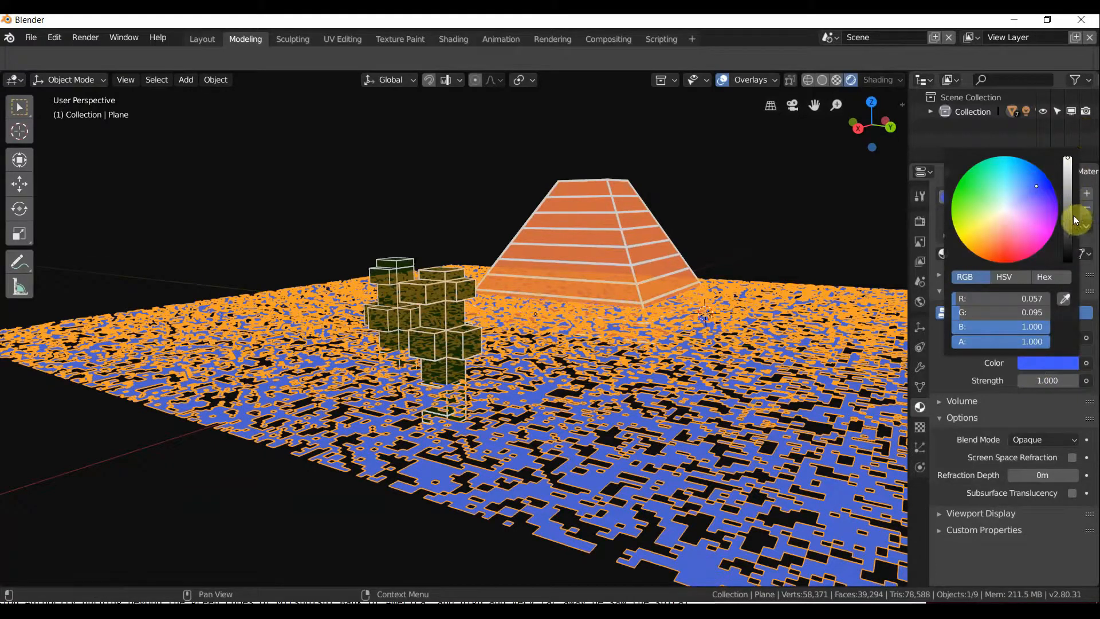
pyautogui.moveTo(1068, 216); pyautogui.dragTo(1068, 237)
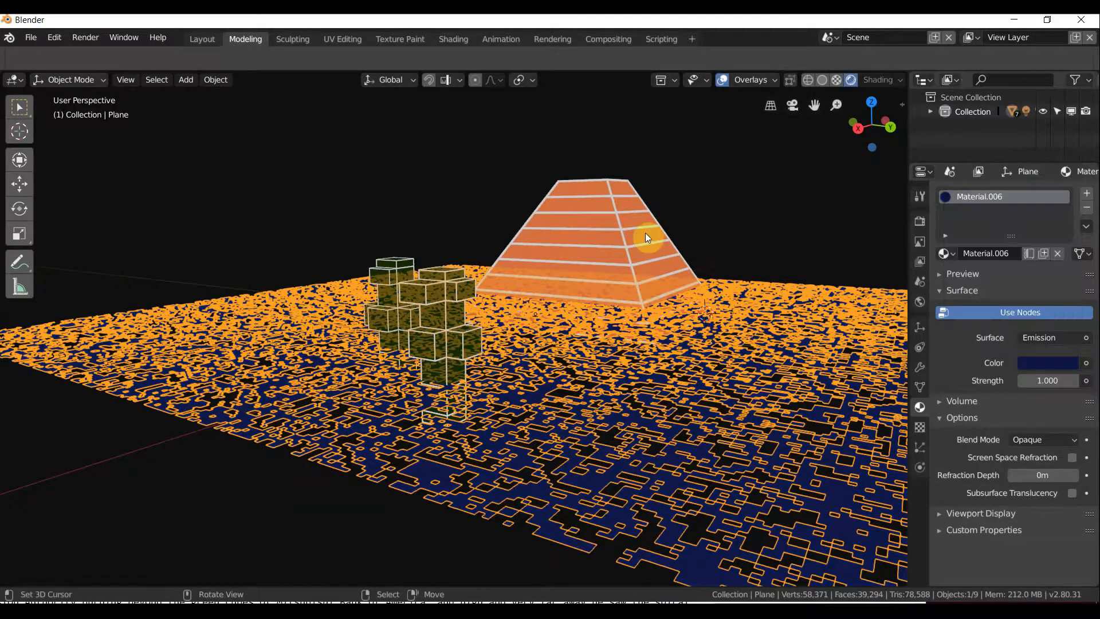
# Duplicate the dark blue chessboard plane in place, leaving the copy unmoved.
pyautogui.click(646, 235)
pyautogui.moveTo(574, 244); pyautogui.dragTo(563, 240, button='middle')
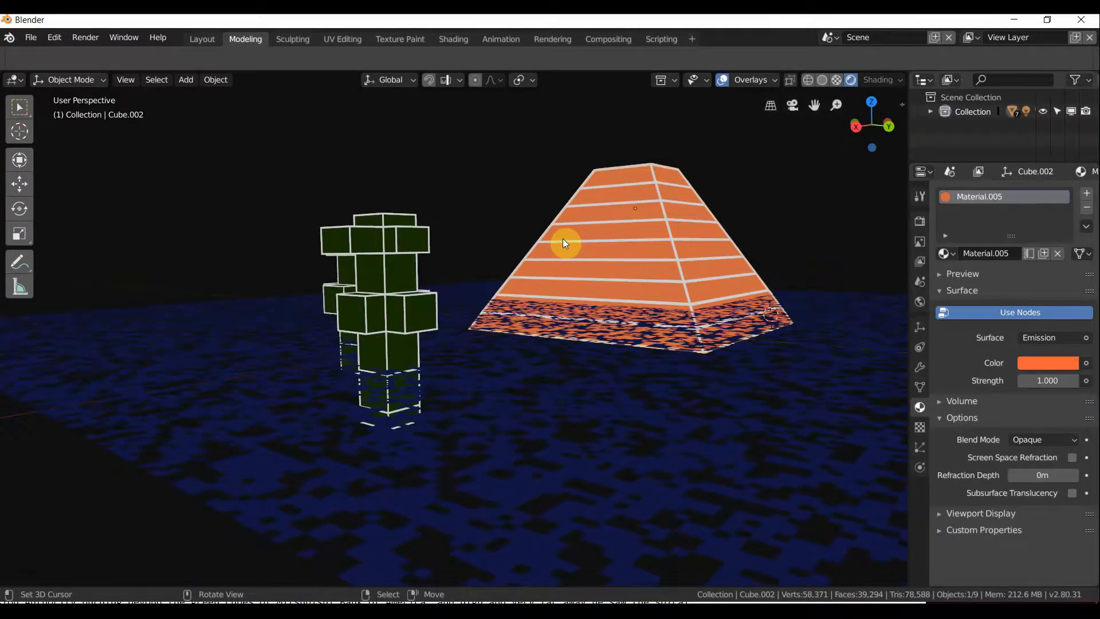
pyautogui.scroll(2, 563, 239)
pyautogui.click(528, 504)
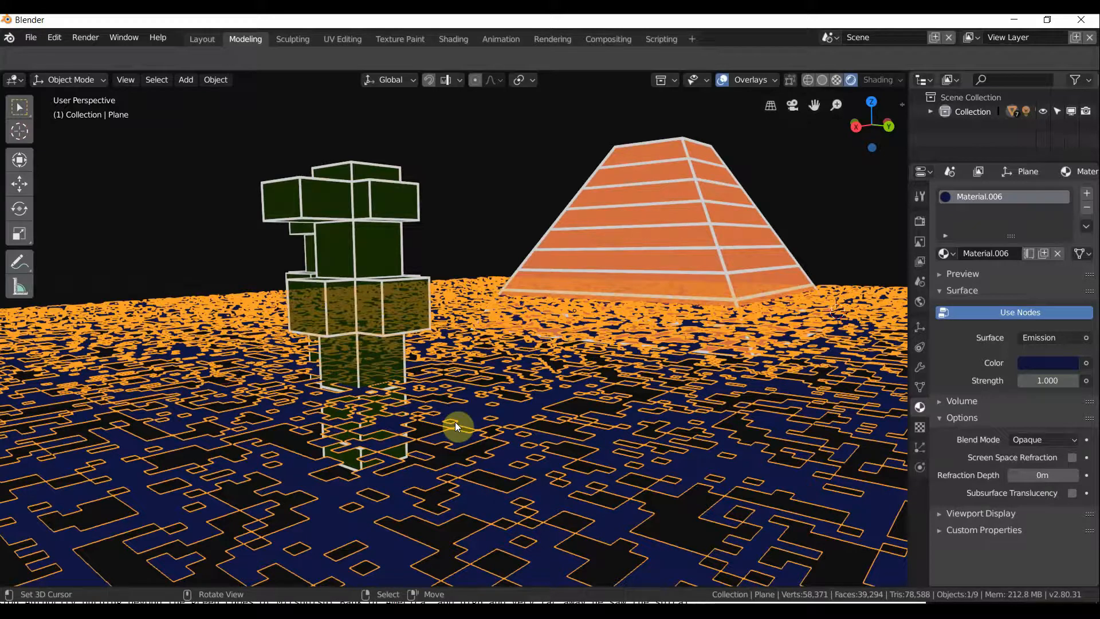
pyautogui.hotkey('shift', 'd')
pyautogui.rightClick(459, 411)
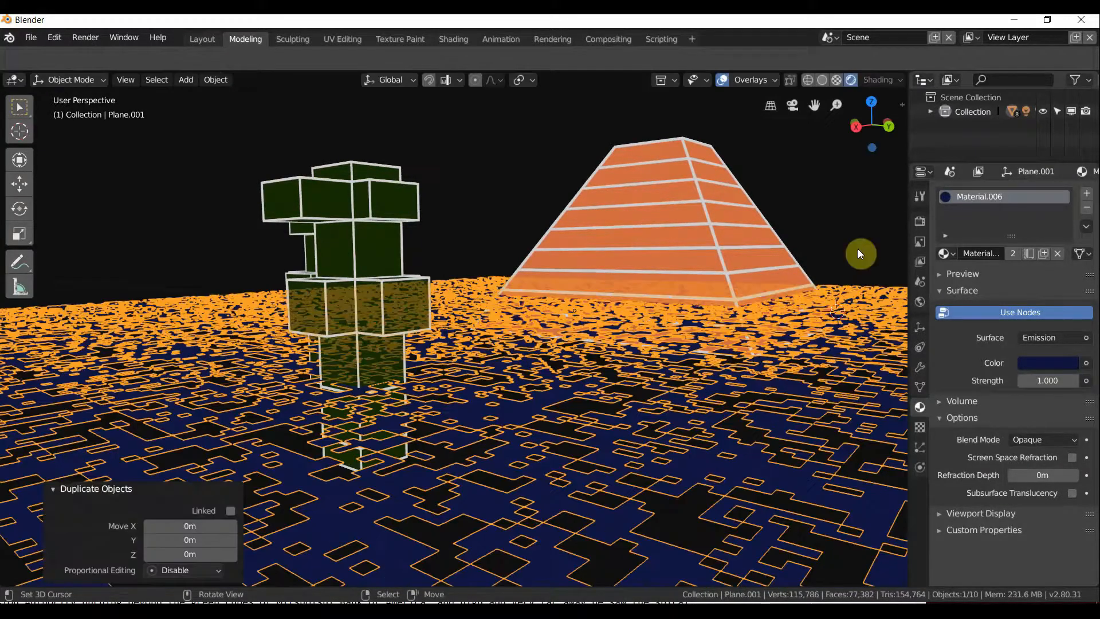
# Add a Wireframe modifier to the duplicated plane and reduce its thickness to just under 0.0010.
pyautogui.click(920, 366)
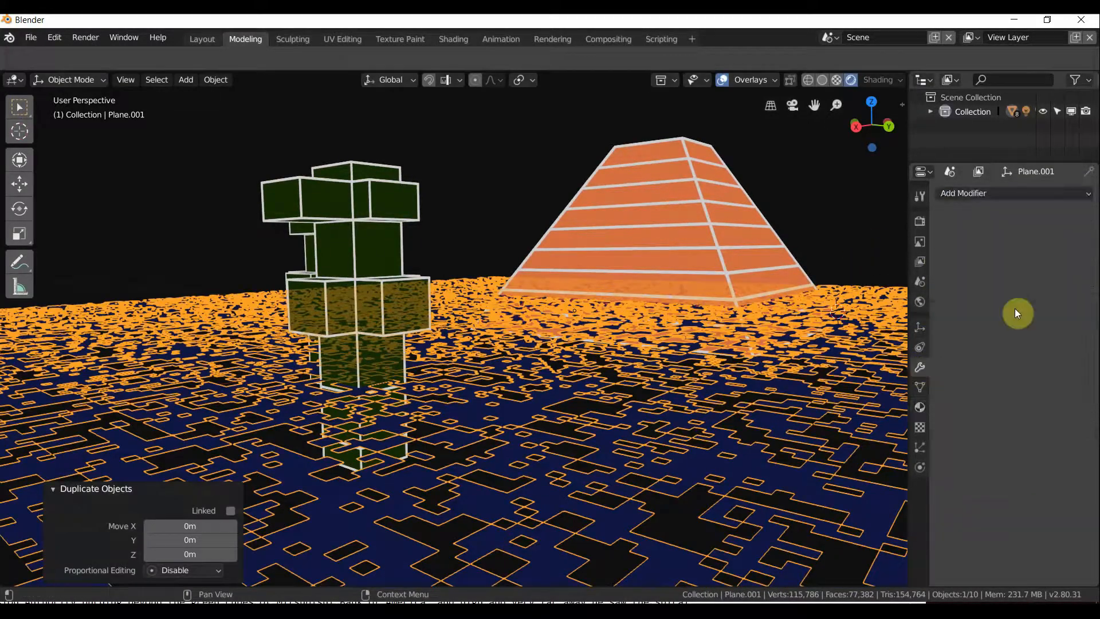
pyautogui.click(1040, 194)
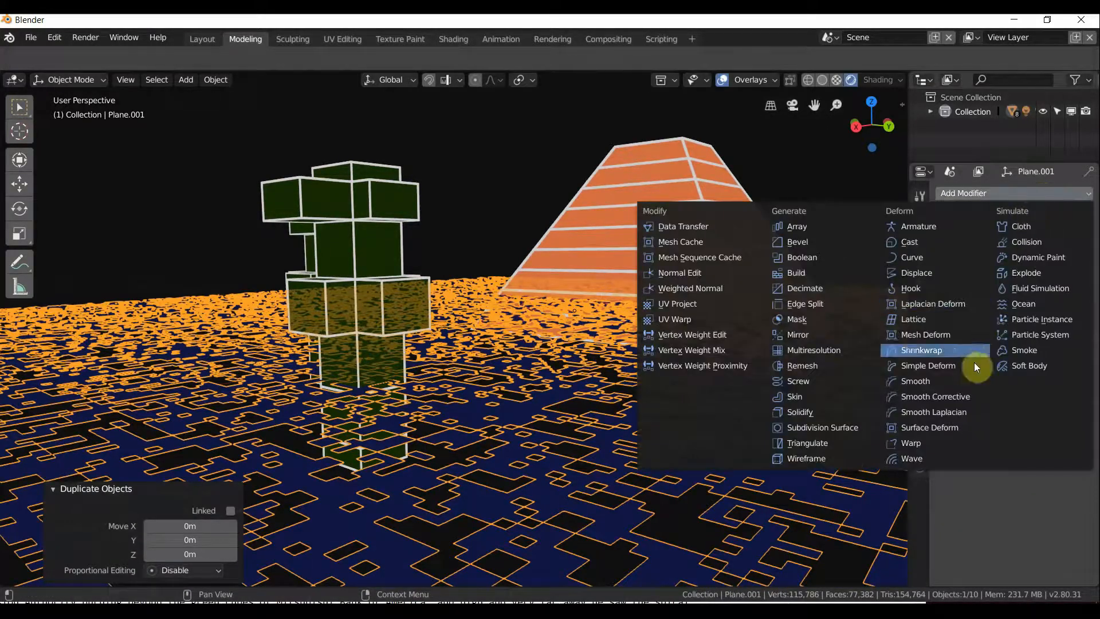
pyautogui.click(847, 458)
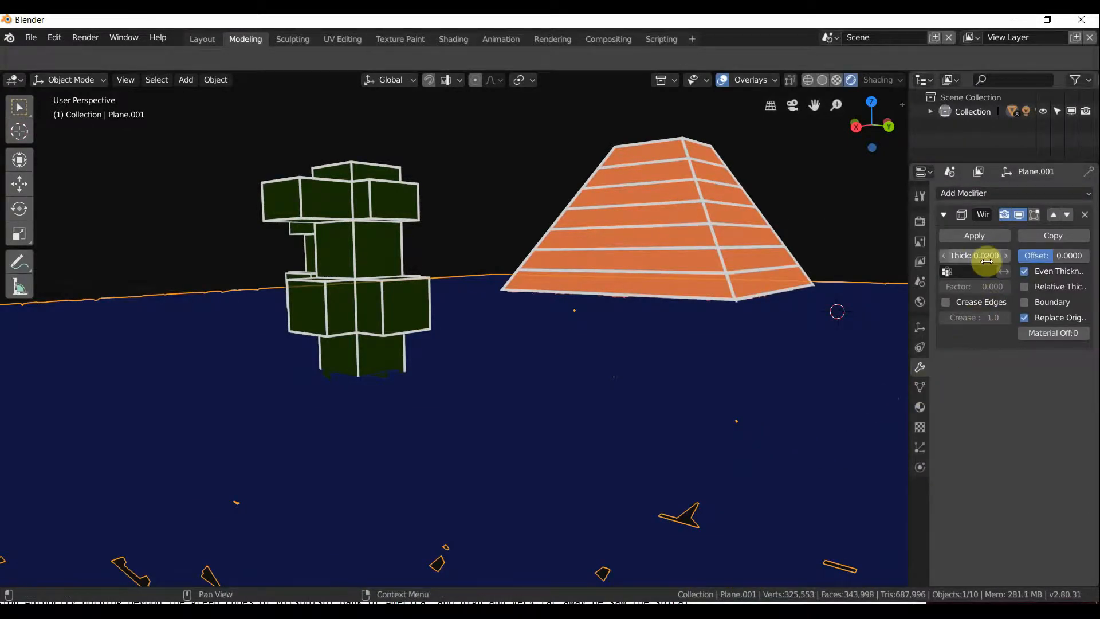
pyautogui.moveTo(982, 255); pyautogui.dragTo(857, 266)
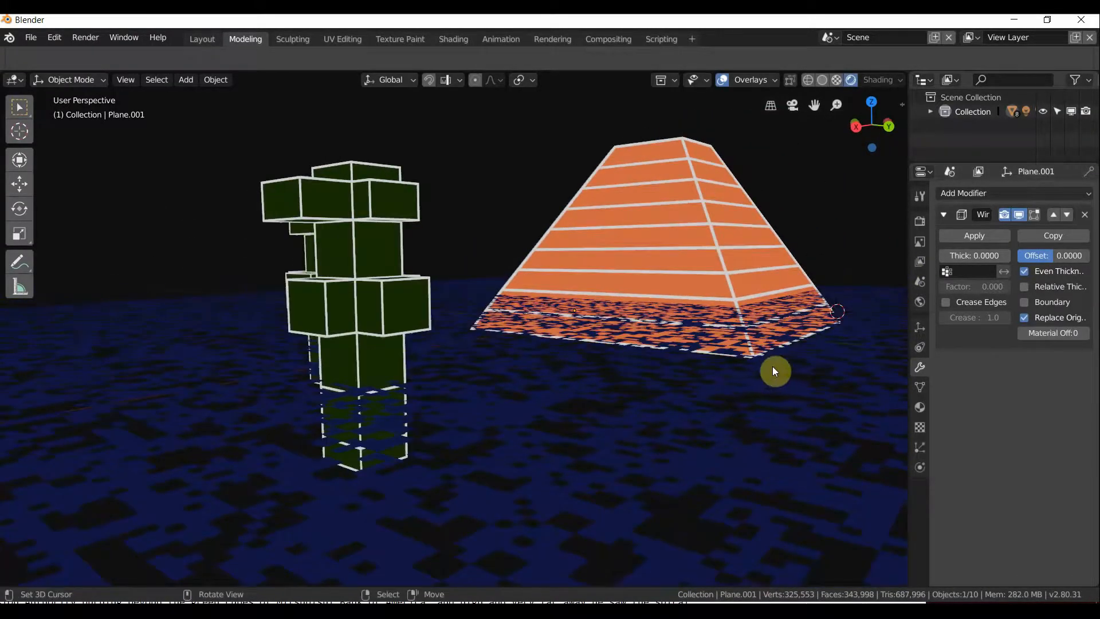
pyautogui.moveTo(974, 256); pyautogui.dragTo(984, 256)
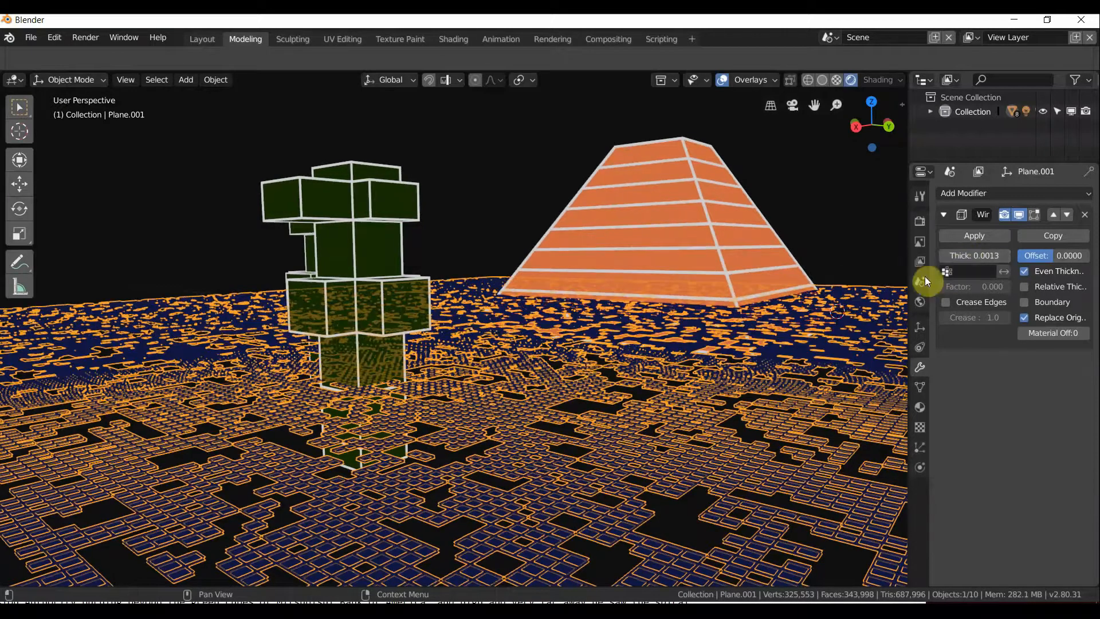
pyautogui.click(944, 253)
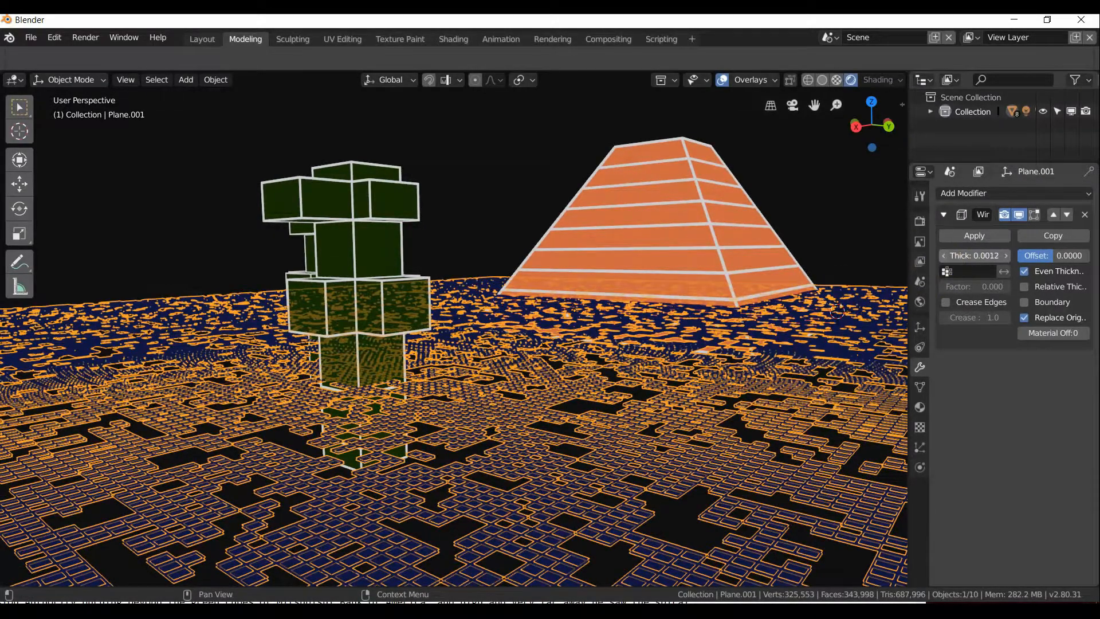
pyautogui.click(944, 253)
pyautogui.click(944, 254)
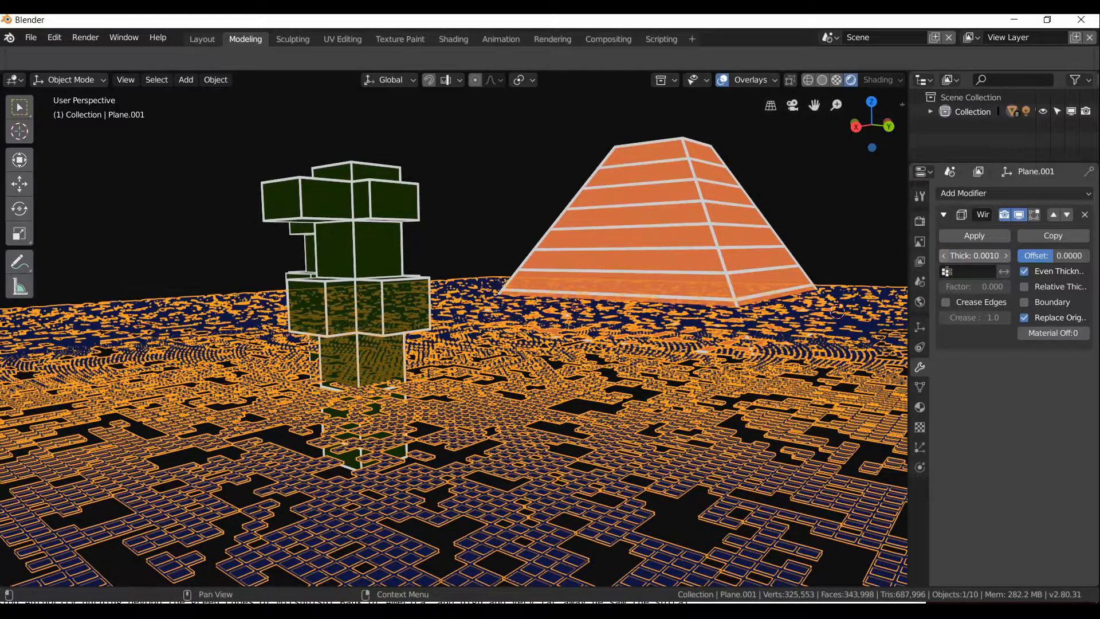
pyautogui.click(944, 254)
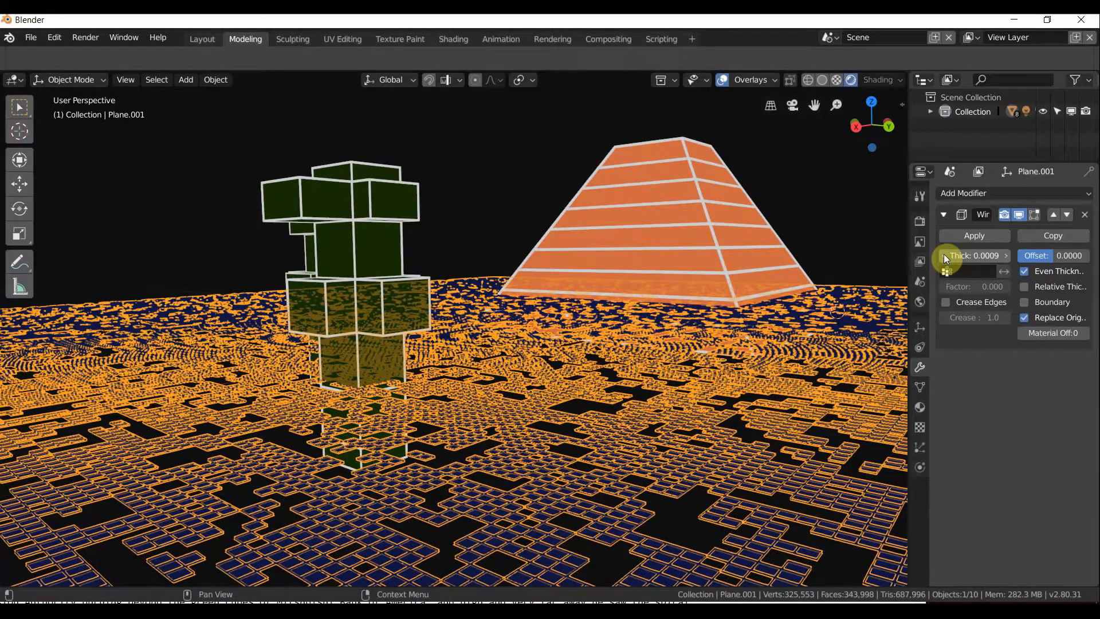
pyautogui.click(944, 253)
# Lower the original chessboard plane 0.173 m along Z, leaving the wireframe copy in place.
pyautogui.click(754, 259)
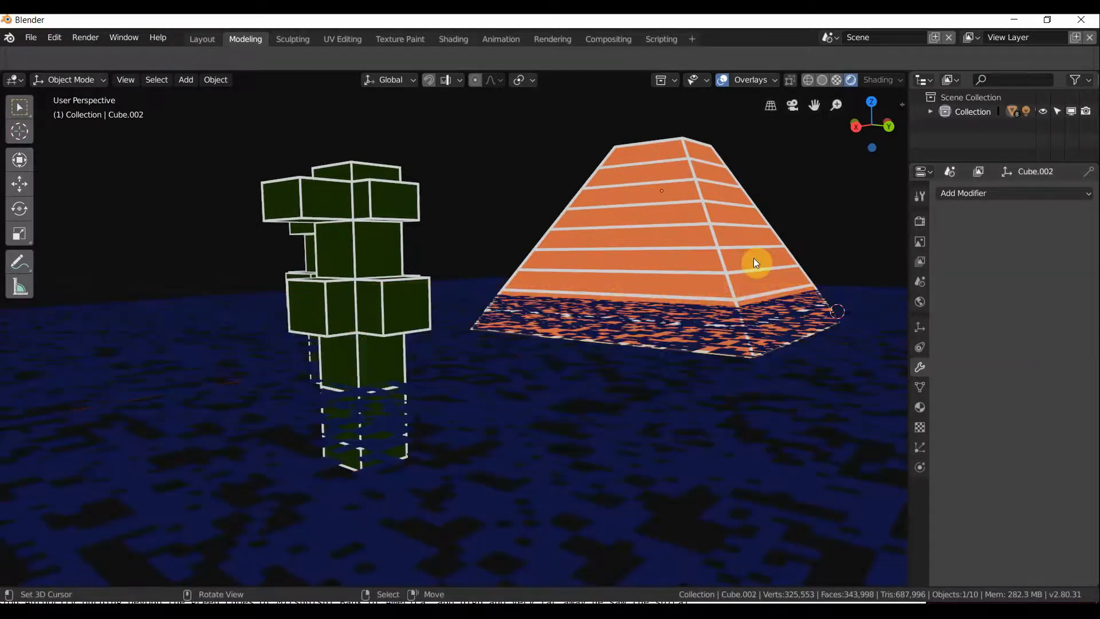
pyautogui.click(678, 457)
pyautogui.press('g')
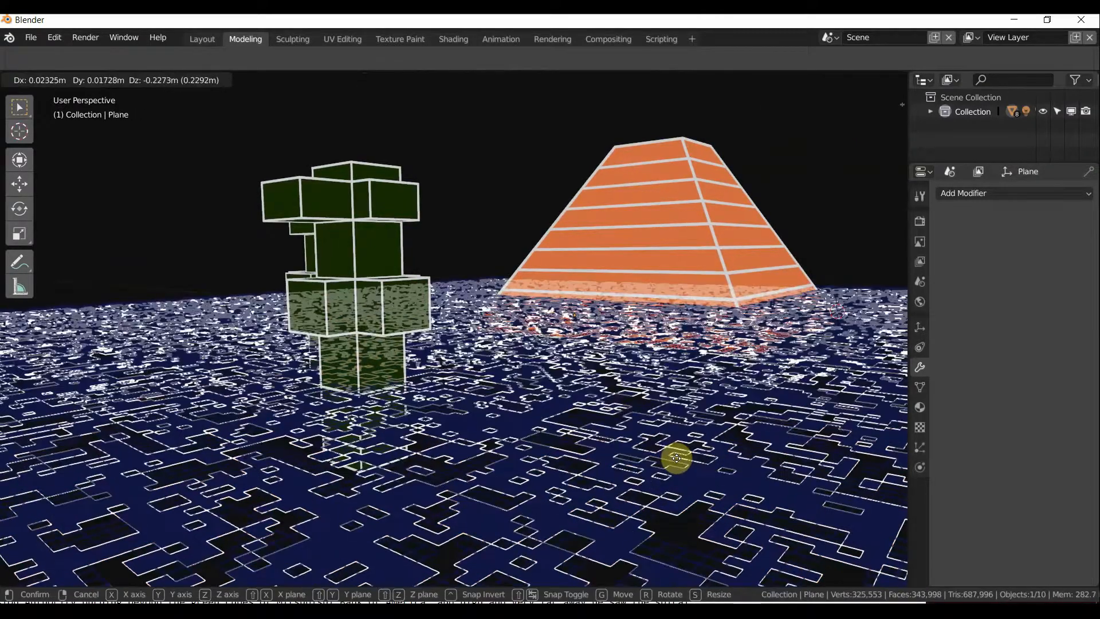
pyautogui.rightClick(676, 458)
pyautogui.press('g')
pyautogui.press('z')
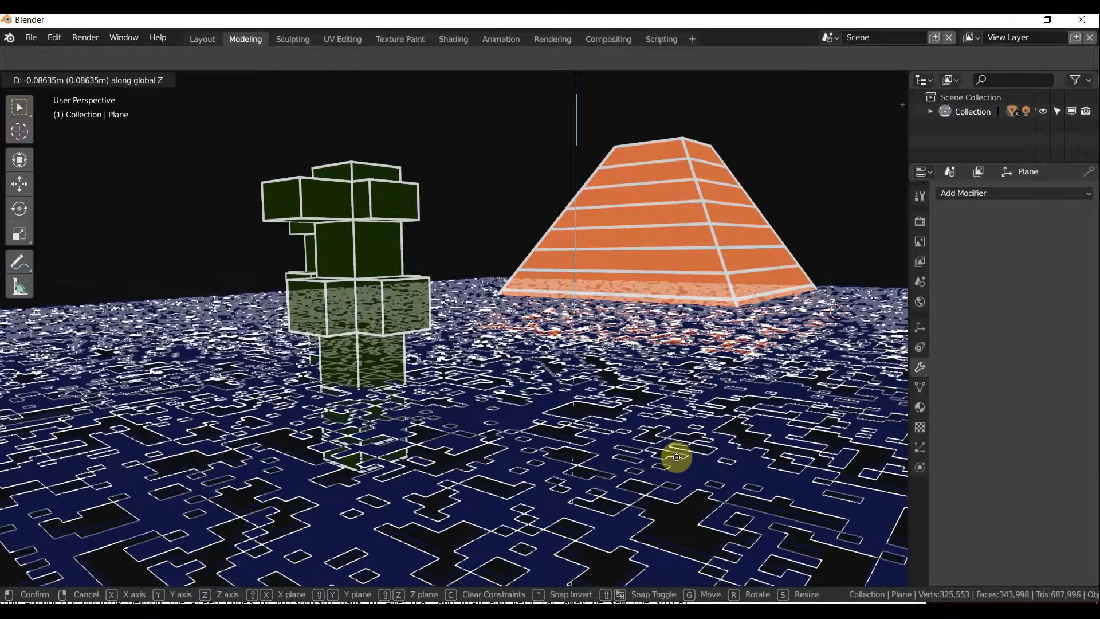
pyautogui.click(676, 459)
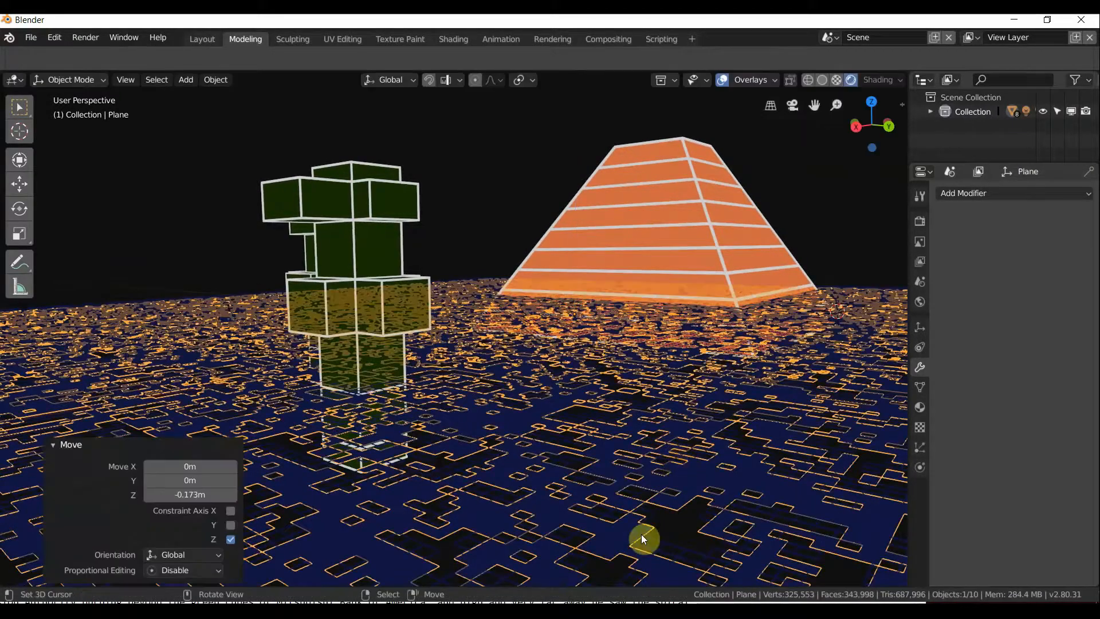
# Replace the shared navy material on the wireframe plane copy with a new material of its own.
pyautogui.click(646, 541)
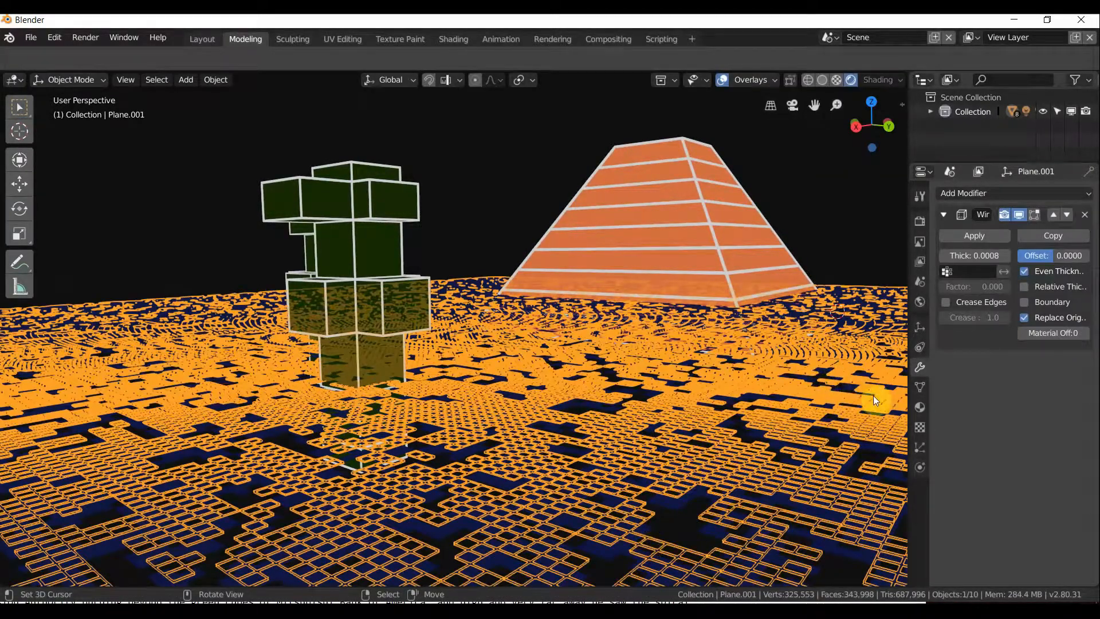
pyautogui.click(919, 403)
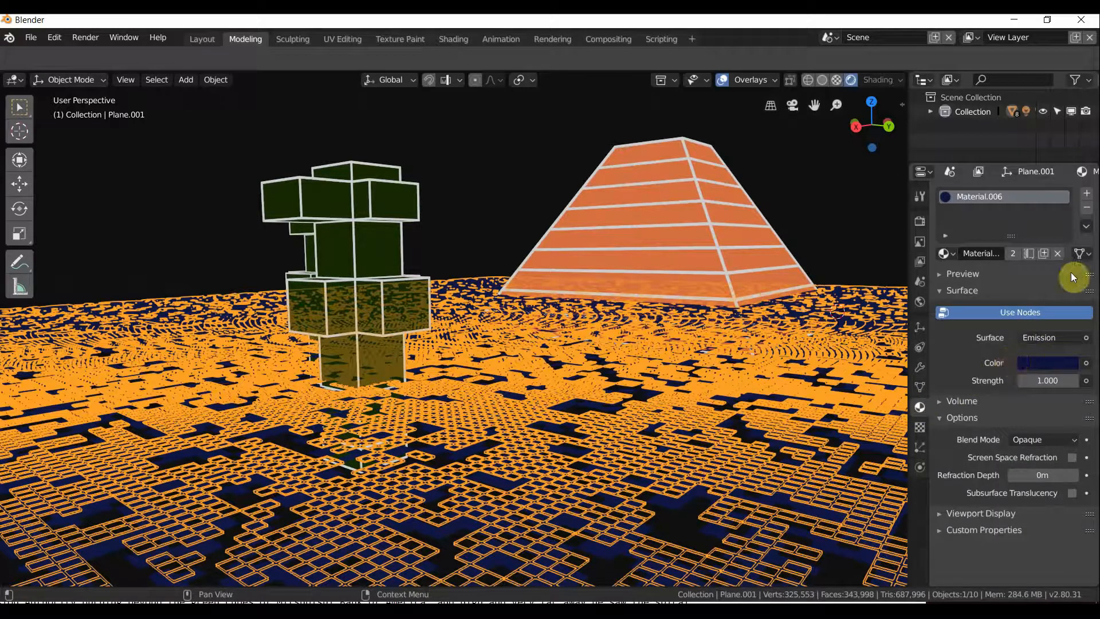
pyautogui.click(1088, 212)
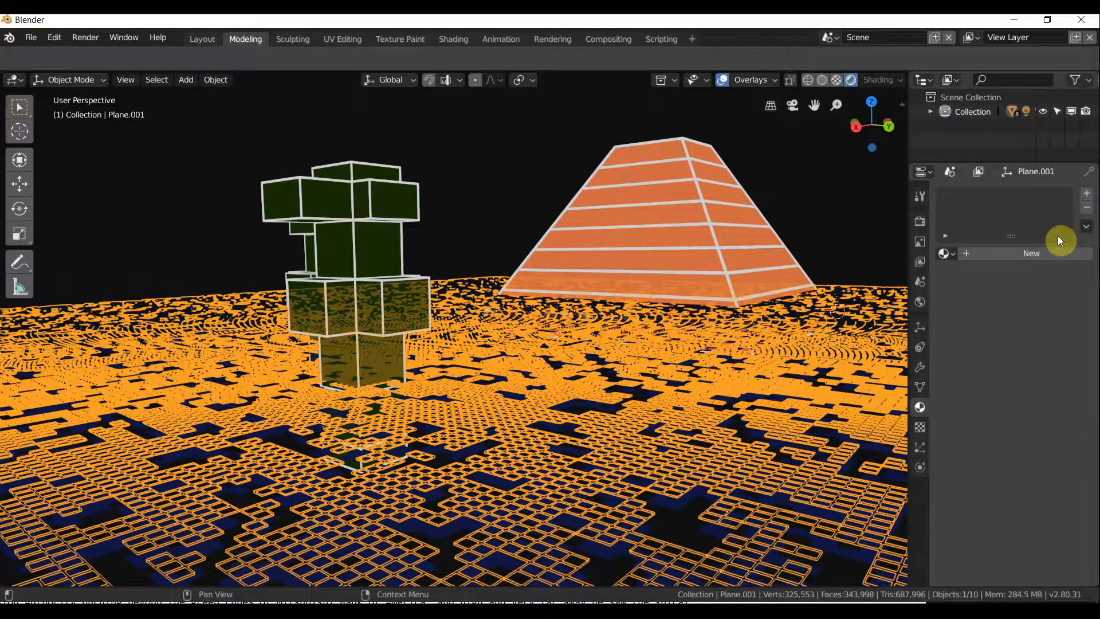
pyautogui.click(1009, 253)
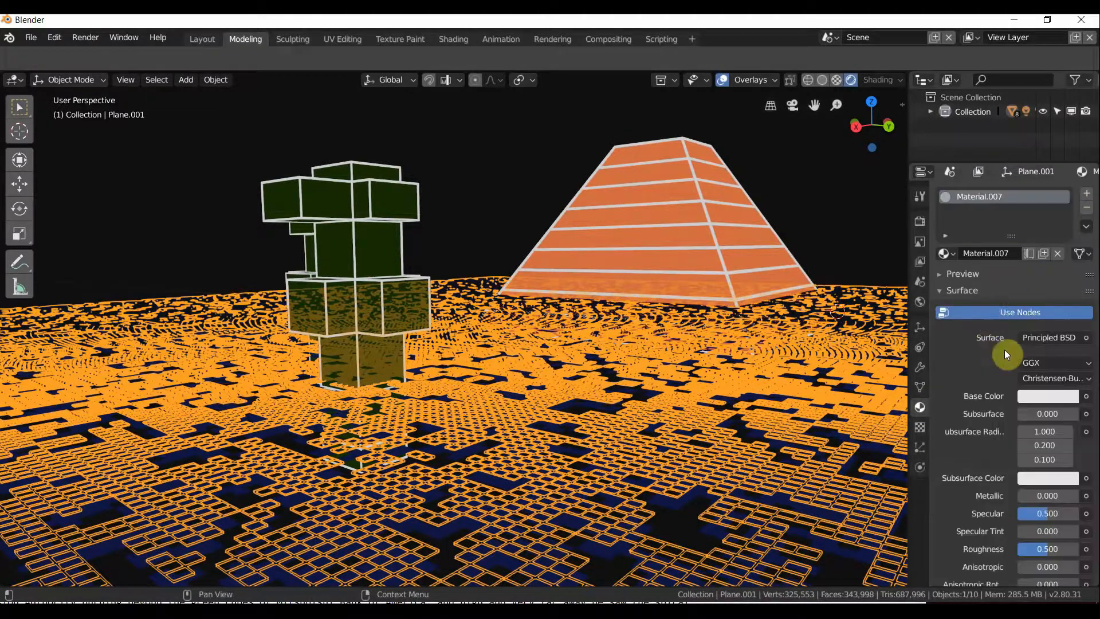
# Switch the wireframe plane's new material to an Emission surface.
pyautogui.click(1026, 397)
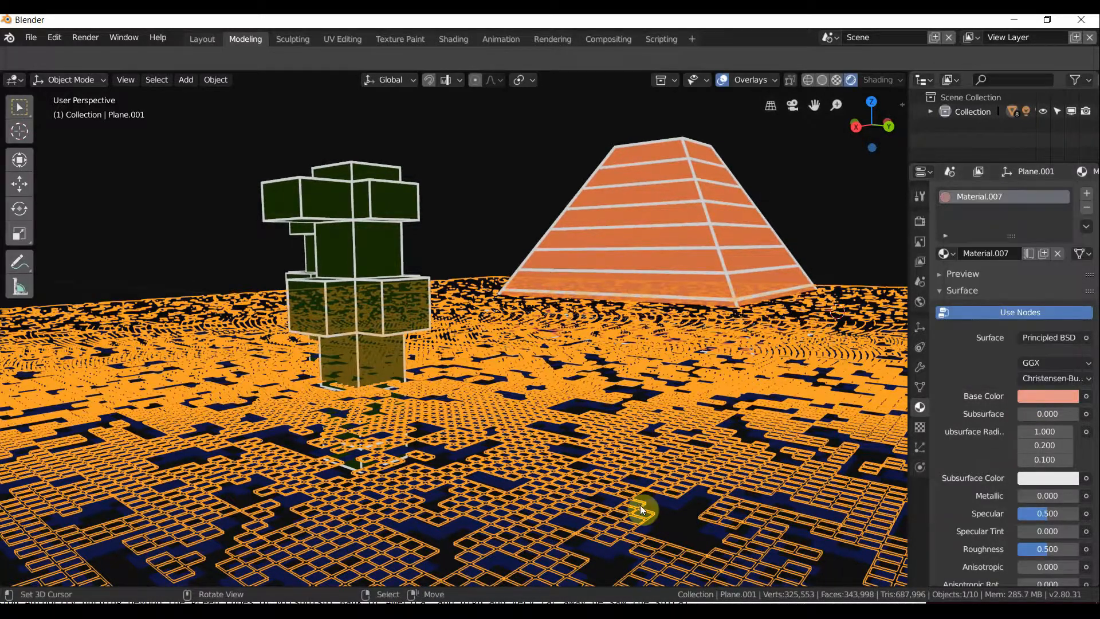
pyautogui.click(650, 505)
pyautogui.click(674, 481)
pyautogui.click(1046, 337)
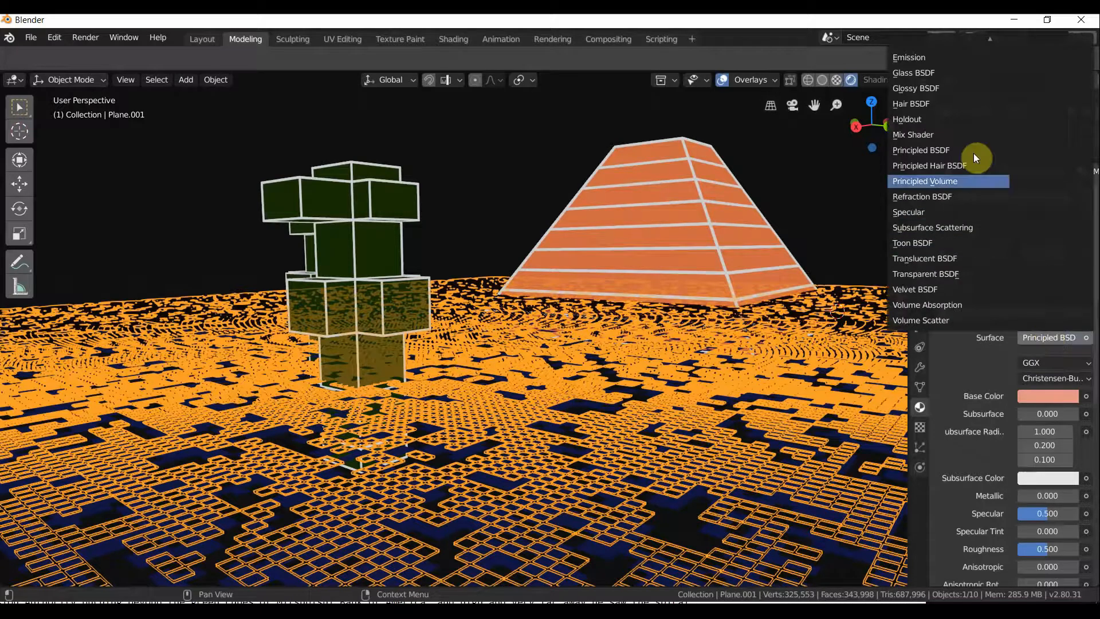
pyautogui.click(922, 58)
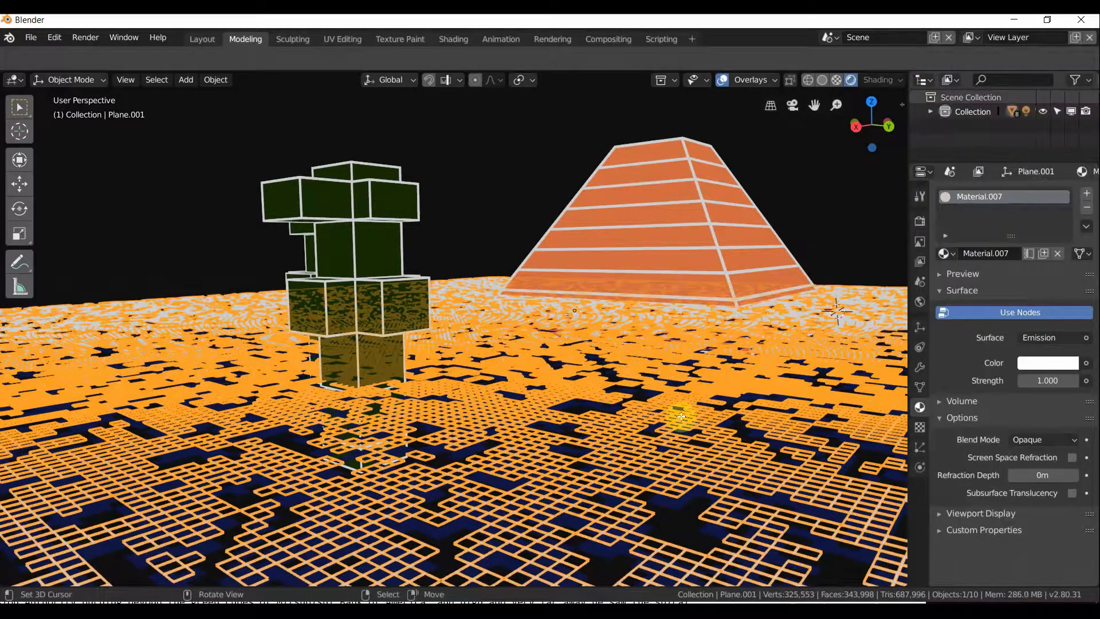
# Set the wireframe plane's emission color to a dark blue slightly brighter than the chessboard plane's navy.
pyautogui.click(664, 504)
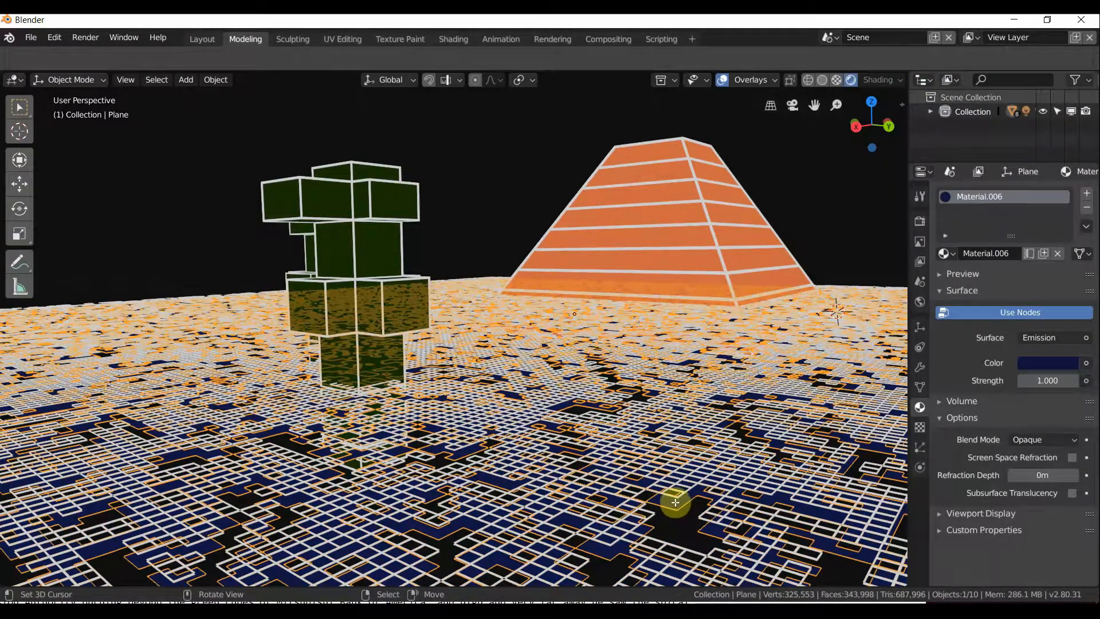
pyautogui.click(675, 502)
pyautogui.click(1032, 363)
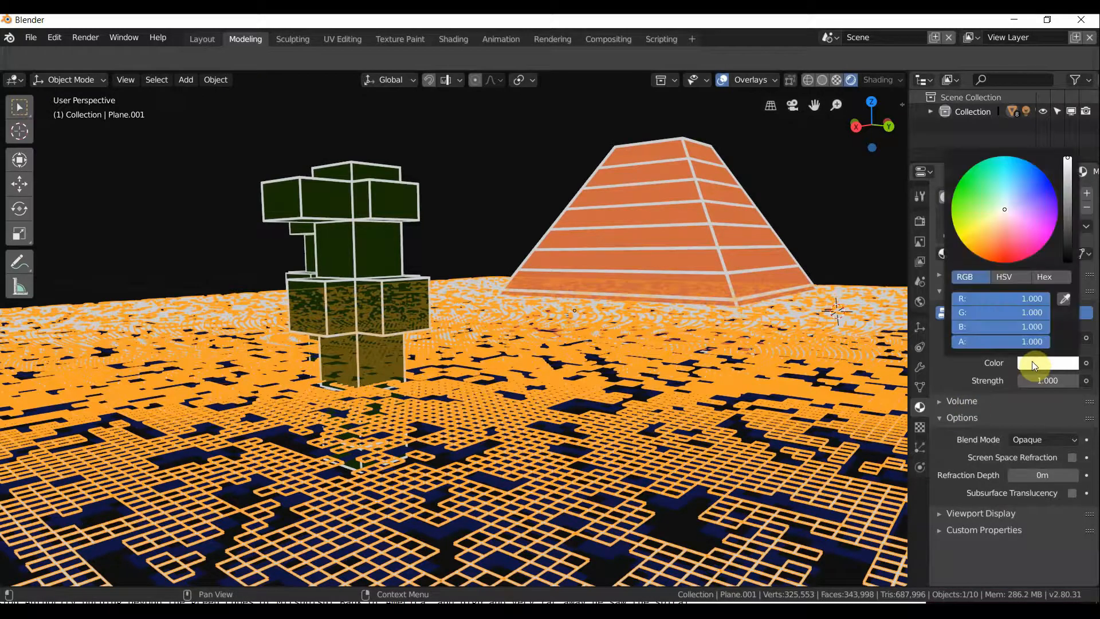
pyautogui.click(1070, 296)
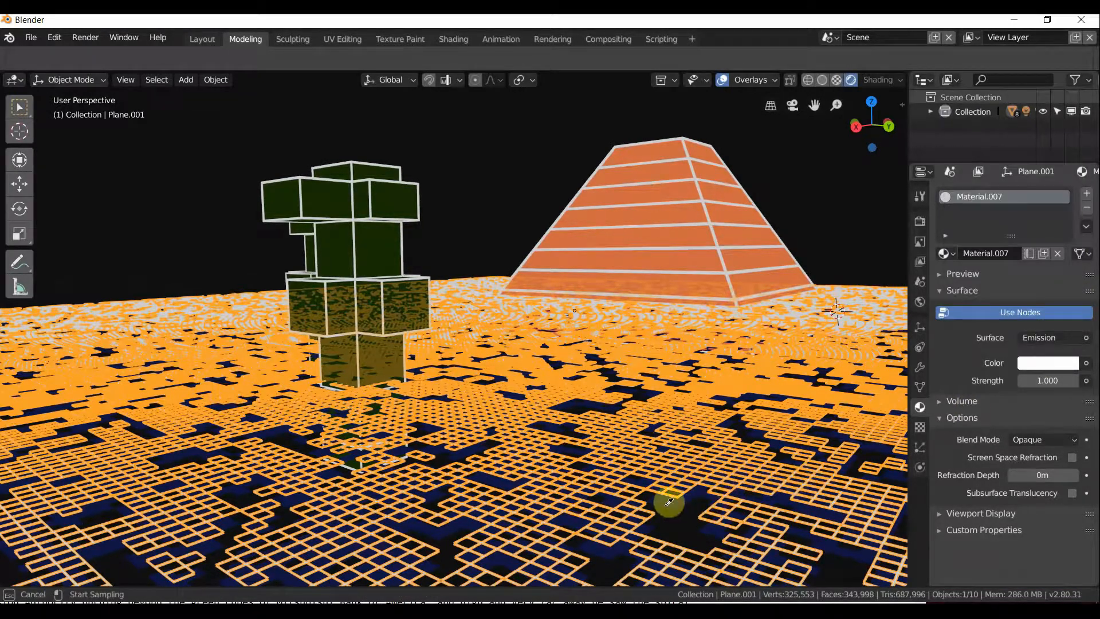
pyautogui.click(674, 501)
pyautogui.click(1037, 364)
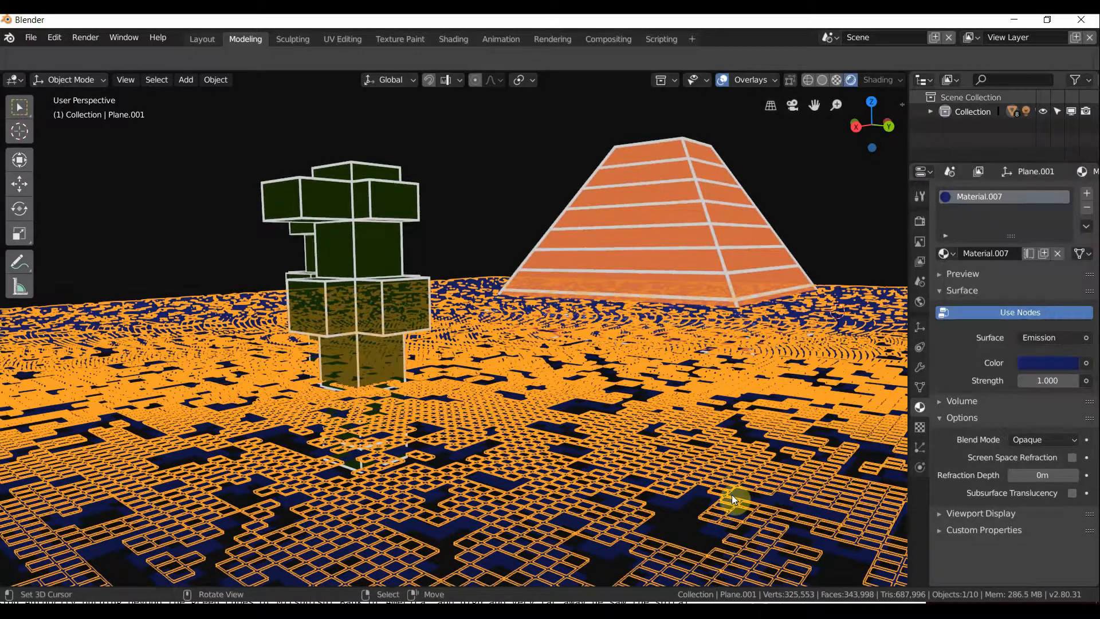
# Lower the wireframe plane copy 0.204 m along Z.
pyautogui.click(710, 503)
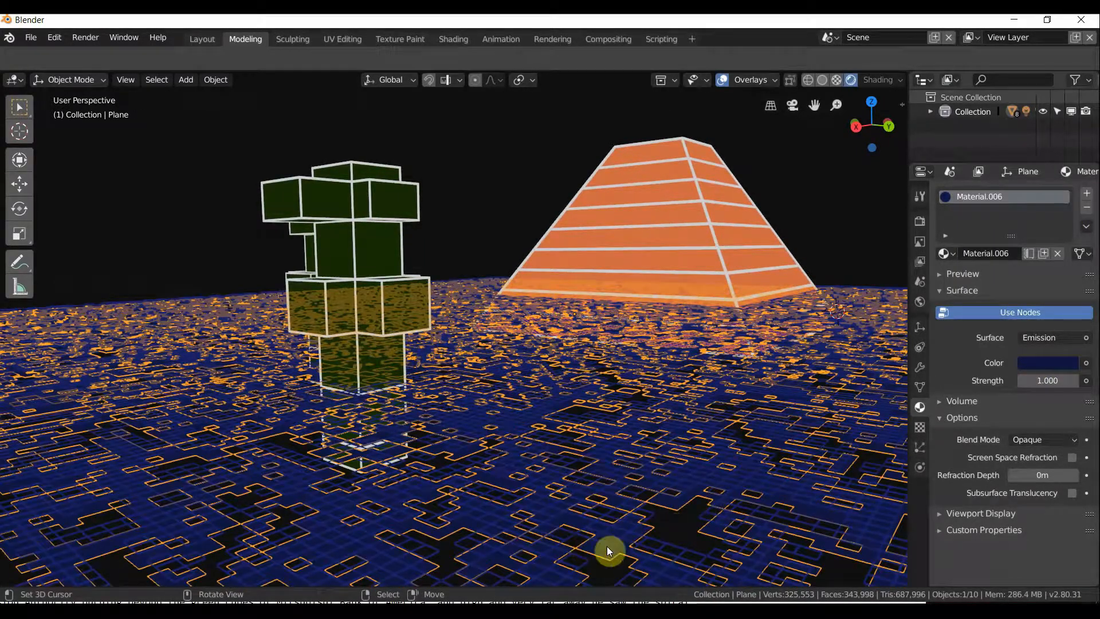
pyautogui.click(656, 549)
pyautogui.press('g')
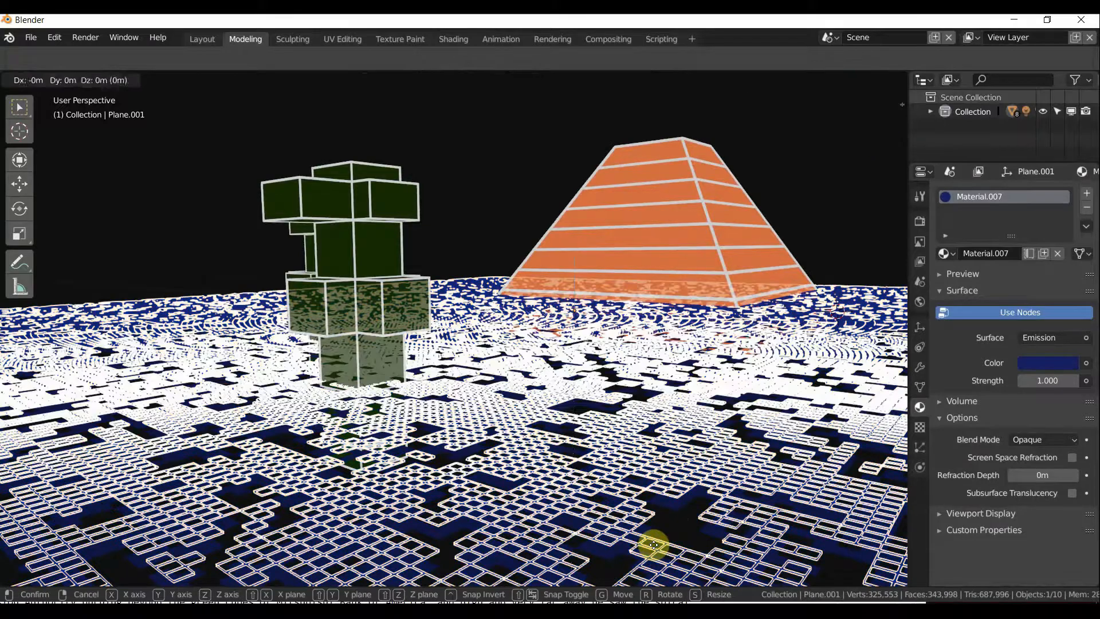
pyautogui.press('z')
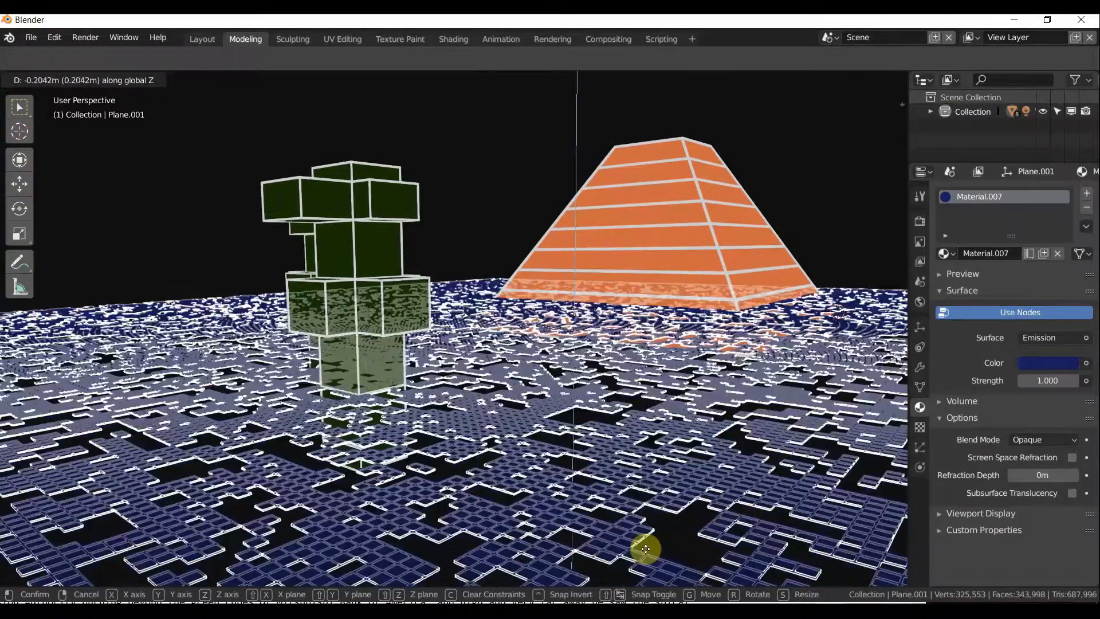
pyautogui.click(645, 549)
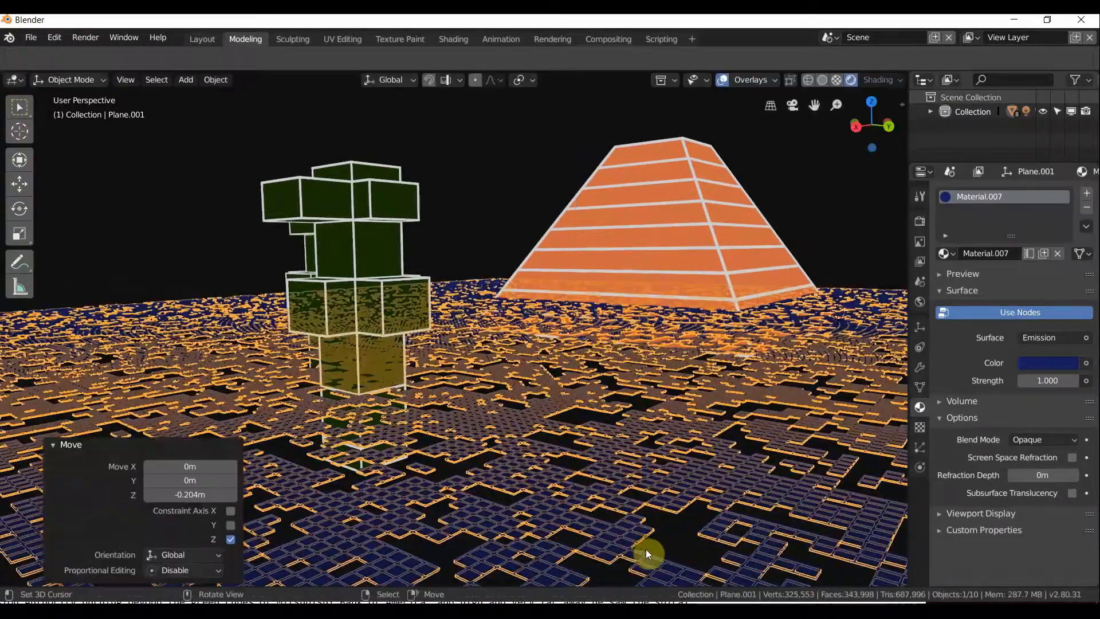
# Lower the wireframe plane a little further along Z, beneath the solid chessboard plane's surface.
pyautogui.click(583, 469)
pyautogui.click(661, 515)
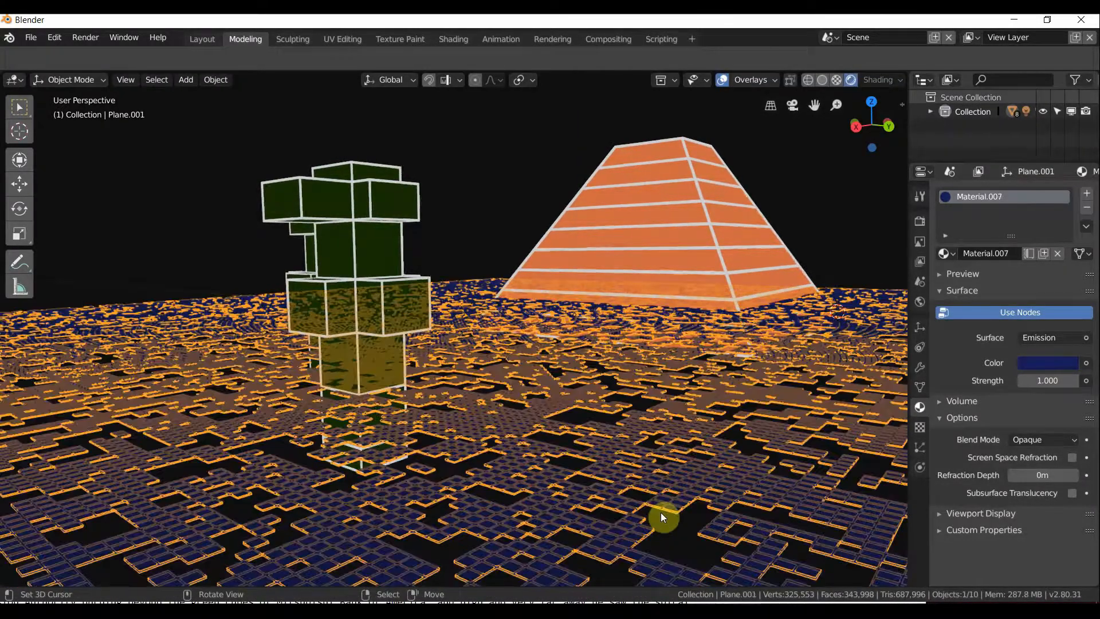
pyautogui.press('g')
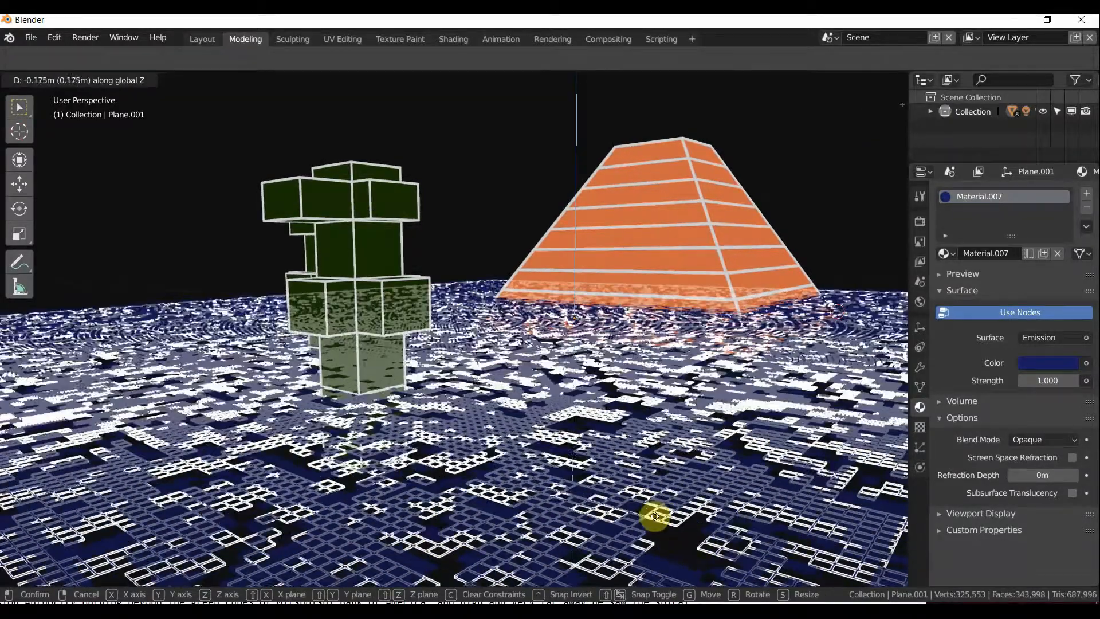
pyautogui.click(658, 518)
# Brighten the solid chessboard plane's emission color to about R 0.009, G 0.013, B 0.096.
pyautogui.click(648, 477)
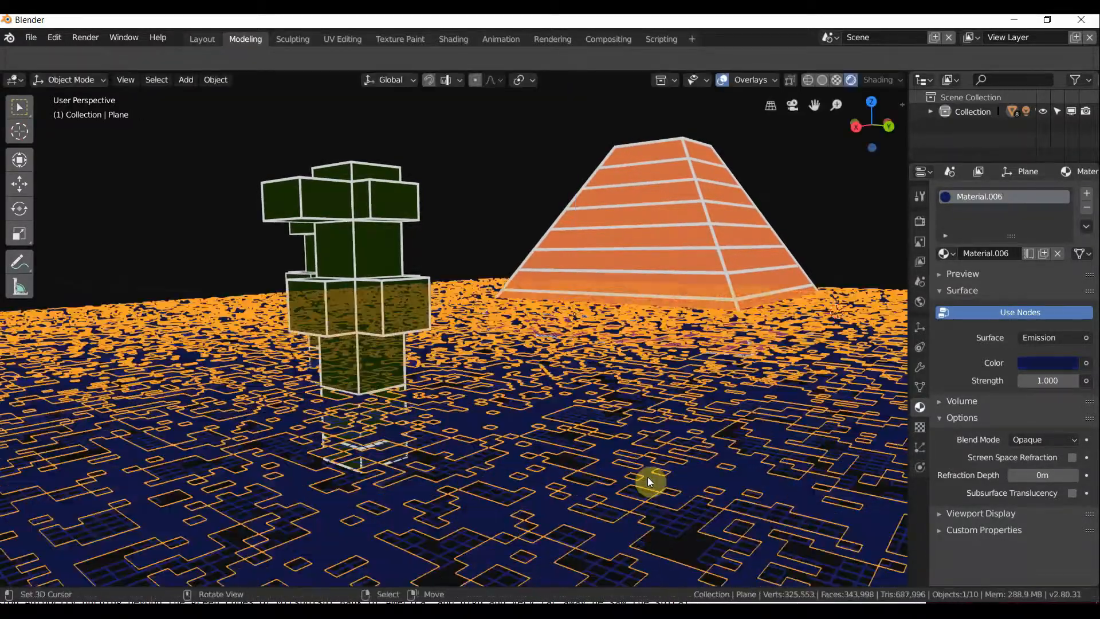
pyautogui.moveTo(614, 474)
pyautogui.mouseDown(button='middle')
pyautogui.moveTo(634, 474)
pyautogui.moveTo(619, 485)
pyautogui.mouseUp(button='middle')
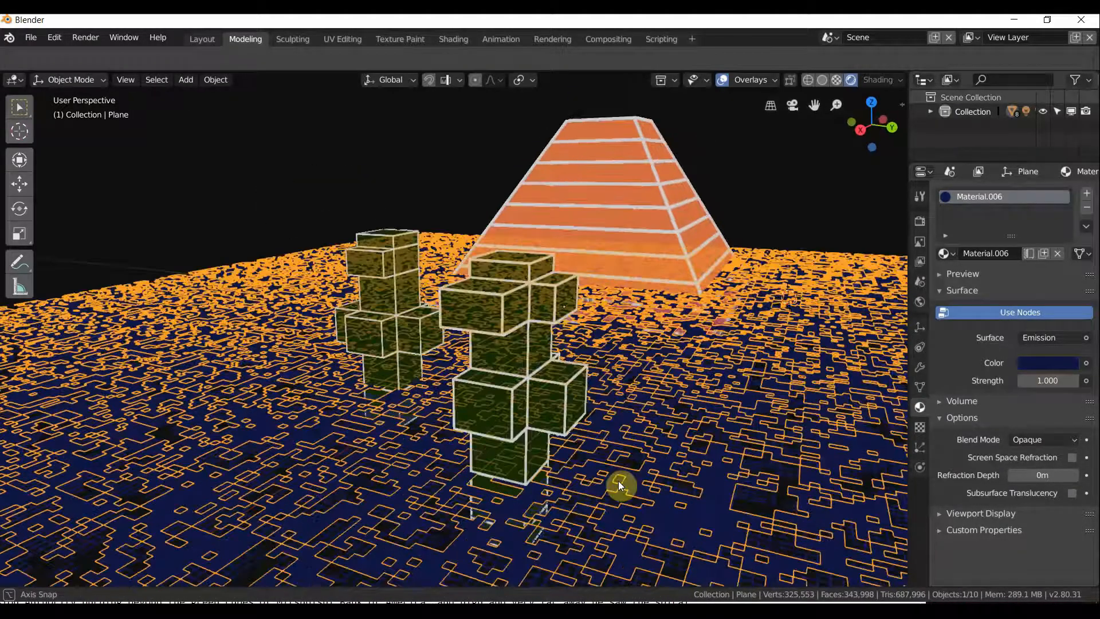
pyautogui.scroll(5, 622, 473)
pyautogui.click(604, 231)
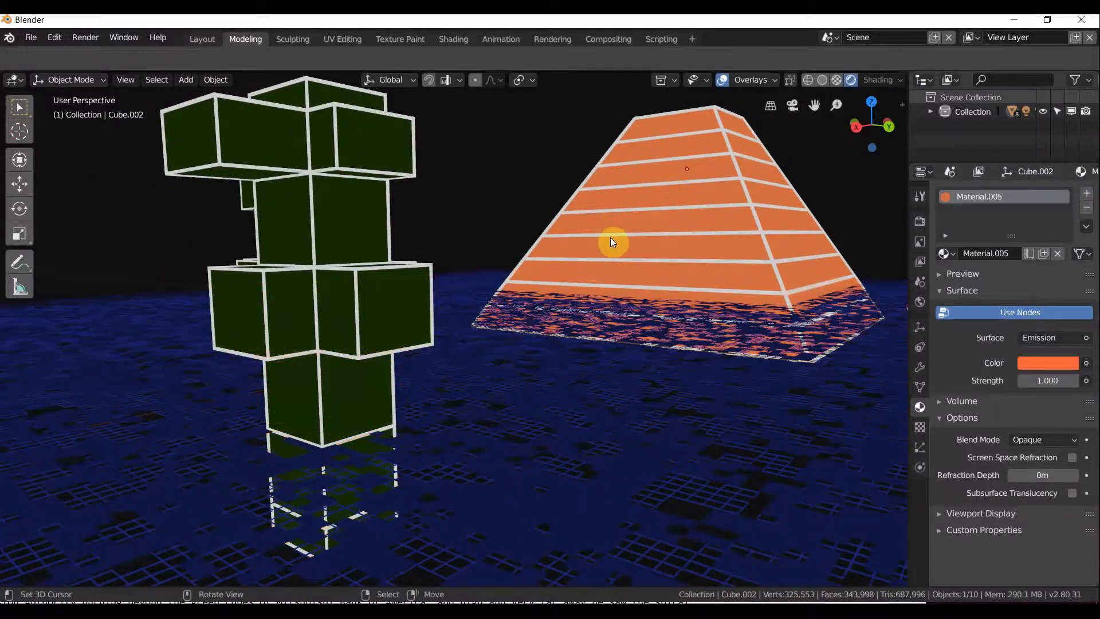
pyautogui.moveTo(610, 238)
pyautogui.mouseDown(button='middle')
pyautogui.moveTo(620, 237)
pyautogui.moveTo(604, 242)
pyautogui.mouseUp(button='middle')
pyautogui.click(598, 483)
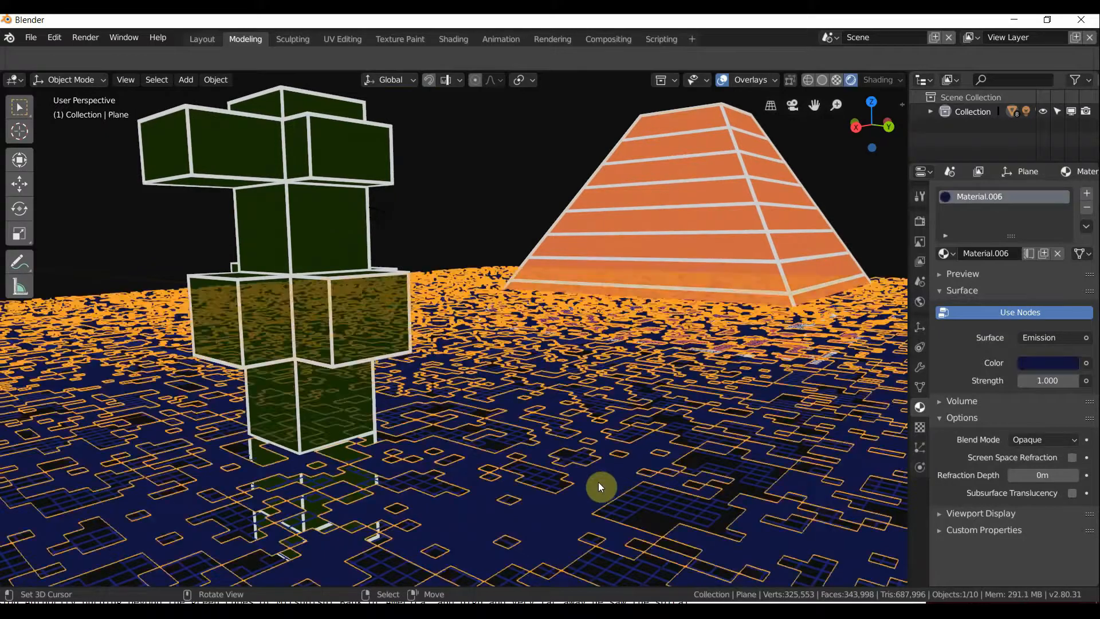
pyautogui.click(1045, 362)
pyautogui.moveTo(1071, 216); pyautogui.dragTo(1067, 228)
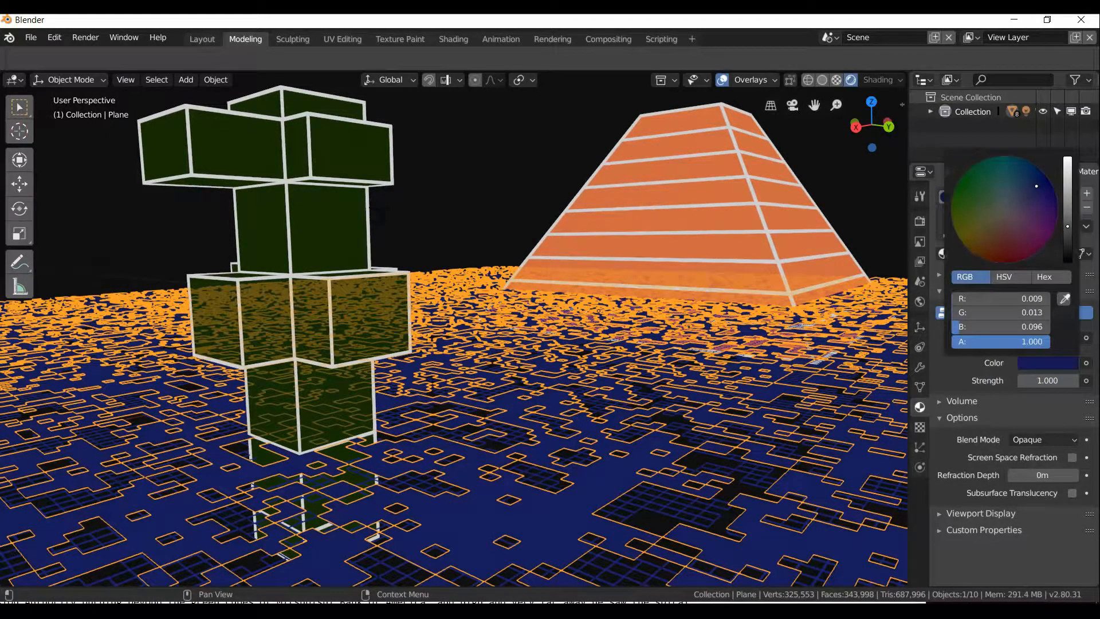
# Brighten the wireframe plane's emission color to a vivid blue, about R 0.025, G 0.041, B 0.426.
pyautogui.click(612, 236)
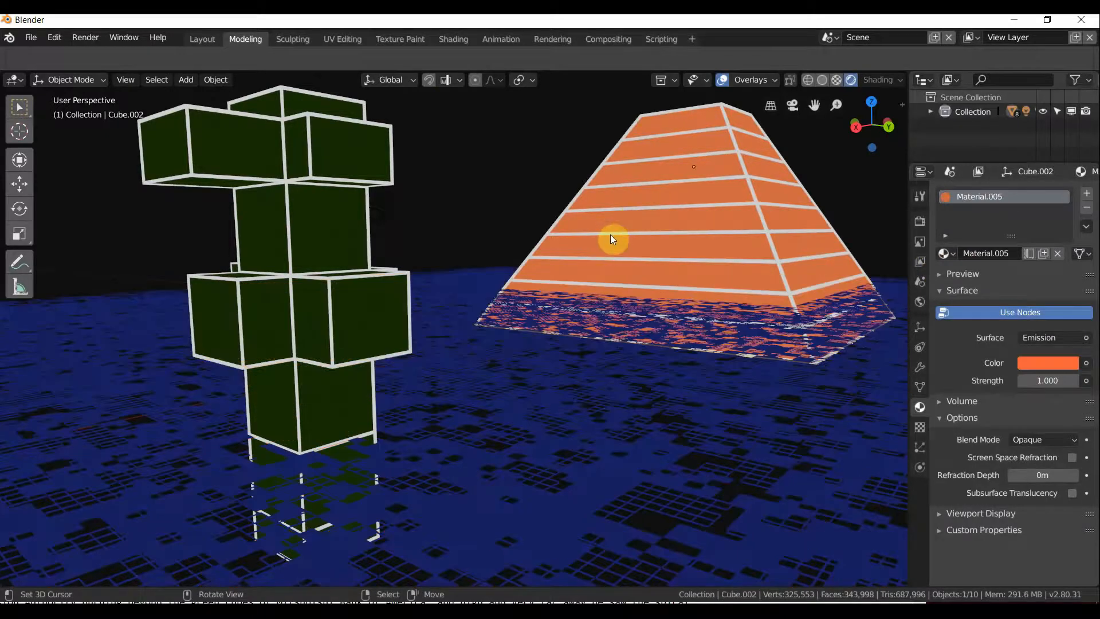
pyautogui.moveTo(611, 235); pyautogui.dragTo(614, 232, button='middle')
pyautogui.rightClick(715, 474)
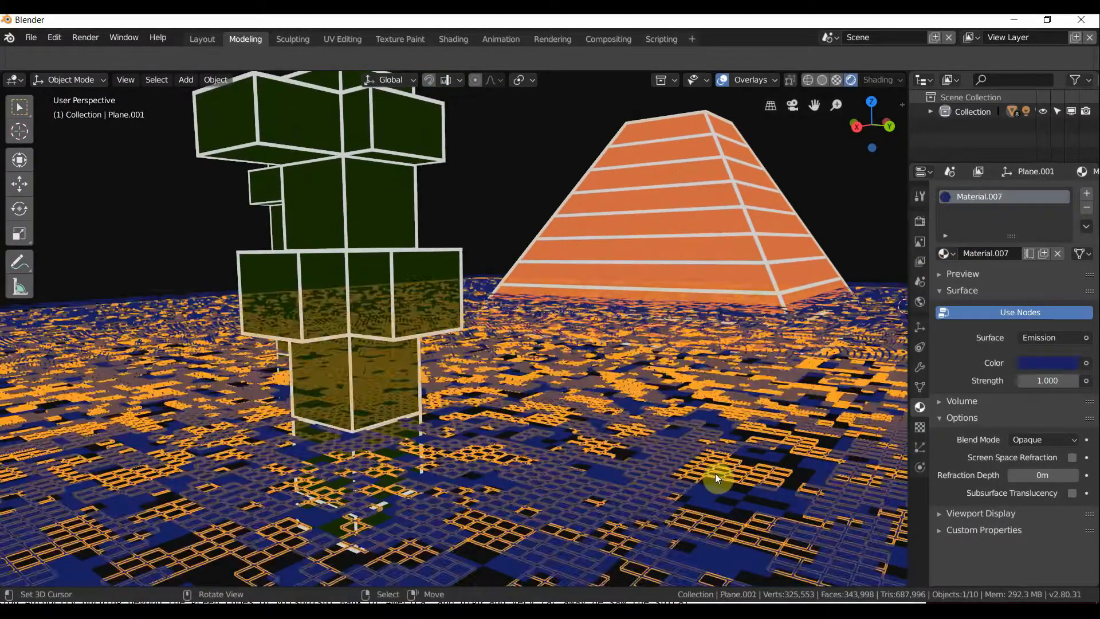
pyautogui.rightClick(1040, 366)
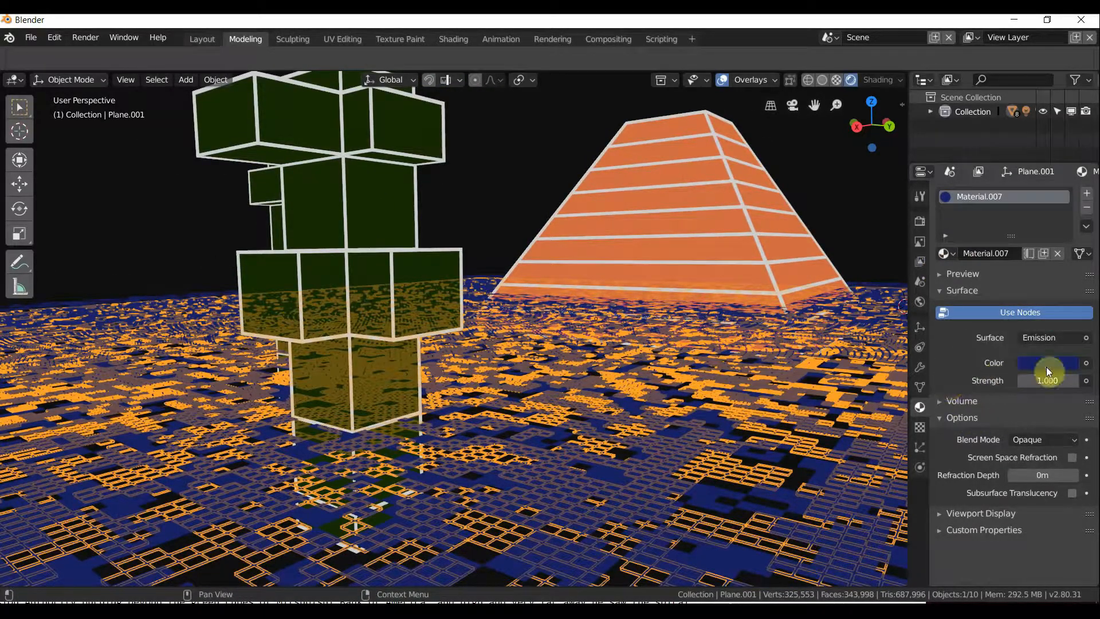
pyautogui.click(1046, 366)
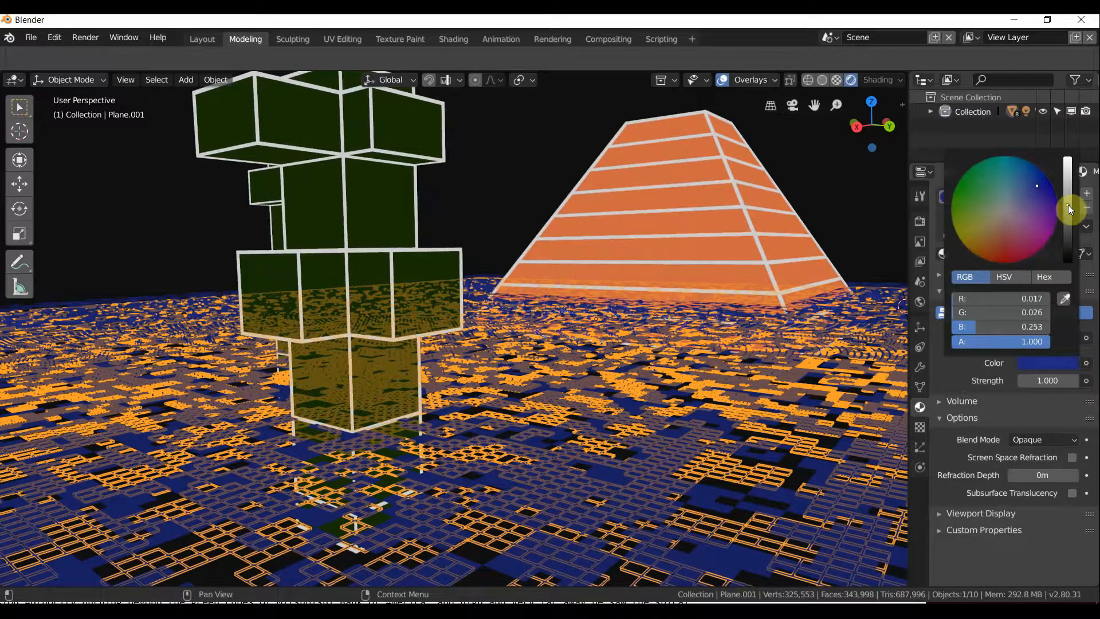
pyautogui.rightClick(715, 383)
pyautogui.rightClick(721, 477)
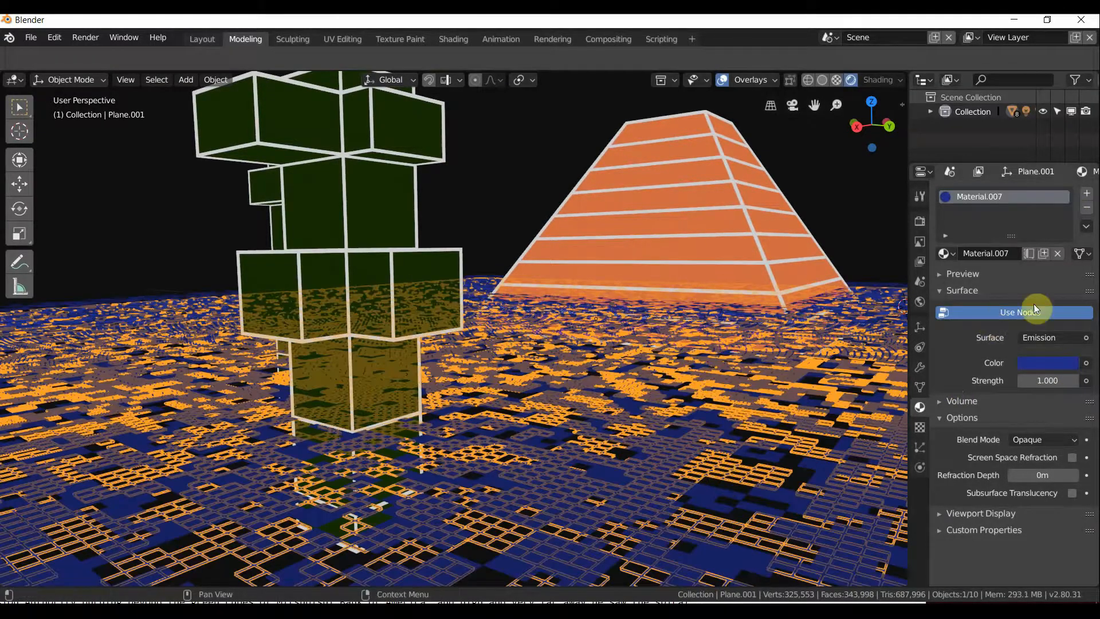
pyautogui.click(1051, 360)
pyautogui.click(1068, 194)
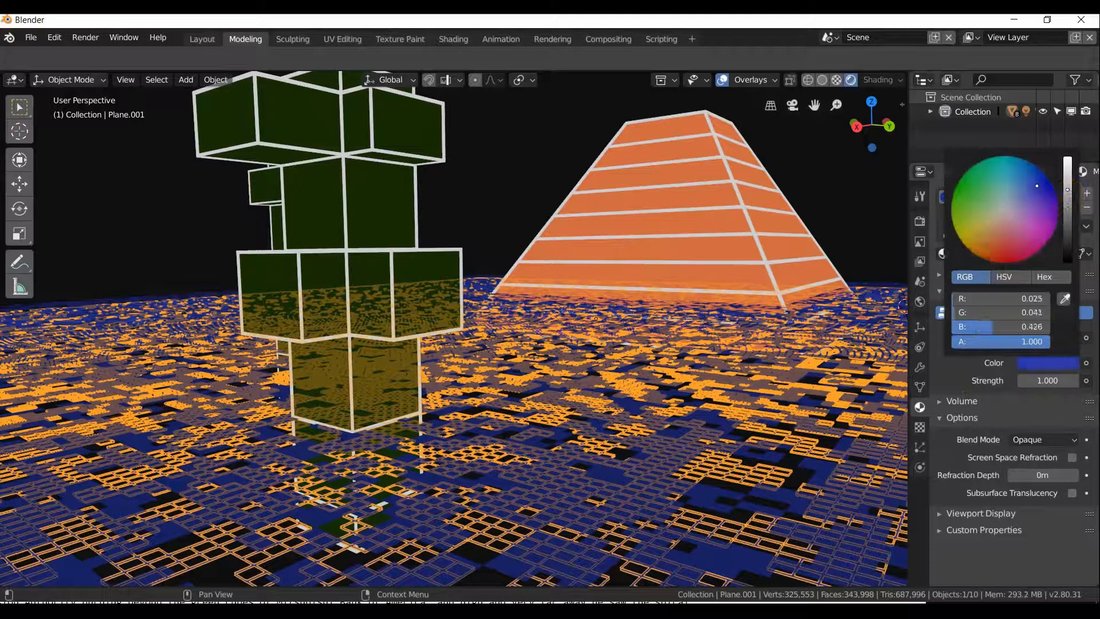
pyautogui.rightClick(660, 240)
# Shift the stepped pyramid's emission color from orange to a deeper scarlet red.
pyautogui.moveTo(655, 307); pyautogui.dragTo(508, 374, button='middle')
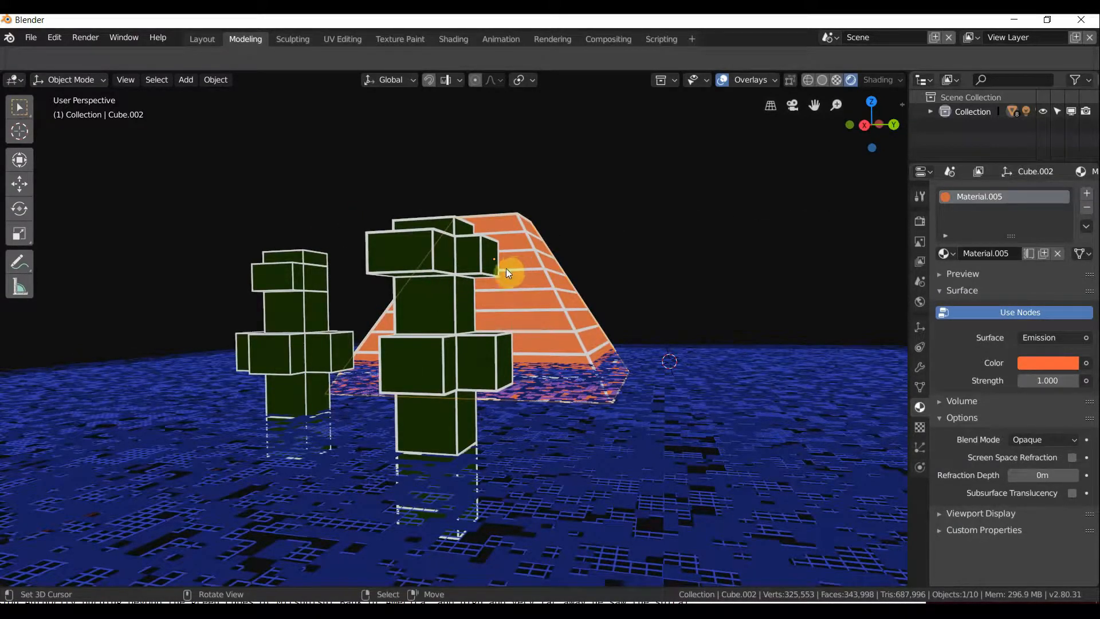
pyautogui.moveTo(508, 273); pyautogui.dragTo(597, 216, button='middle')
pyautogui.click(628, 192)
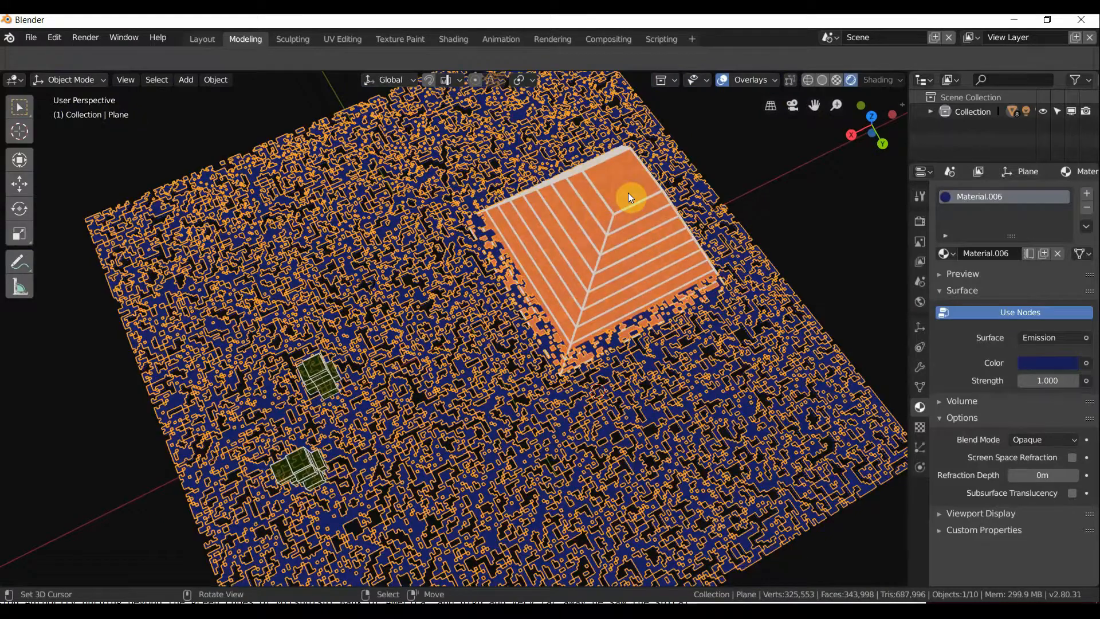
pyautogui.click(628, 193)
pyautogui.rightClick(1054, 363)
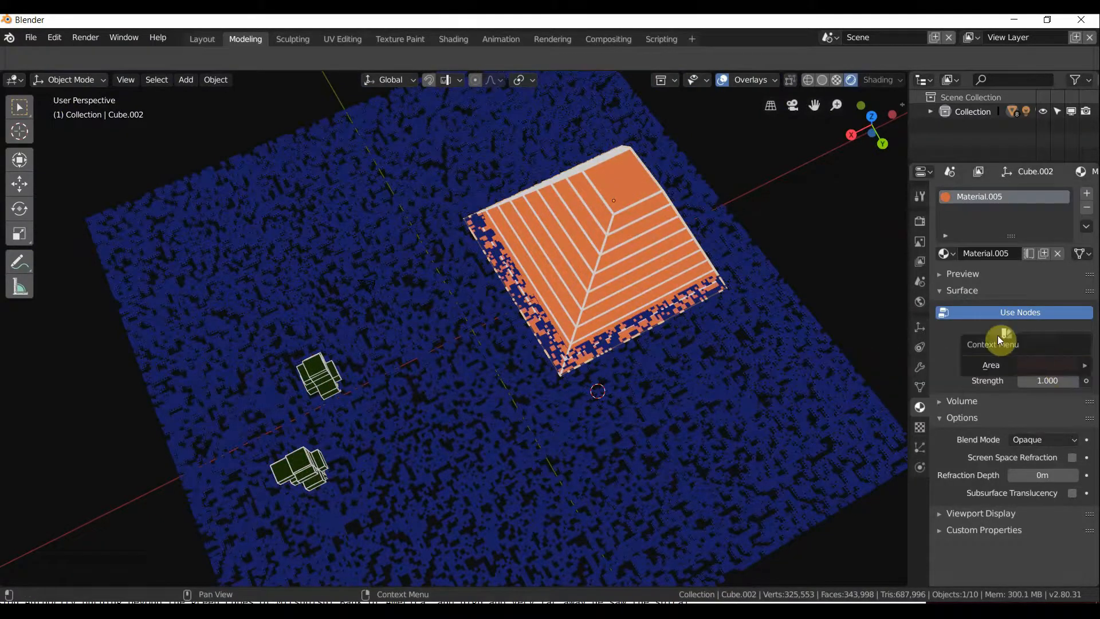
pyautogui.click(1036, 365)
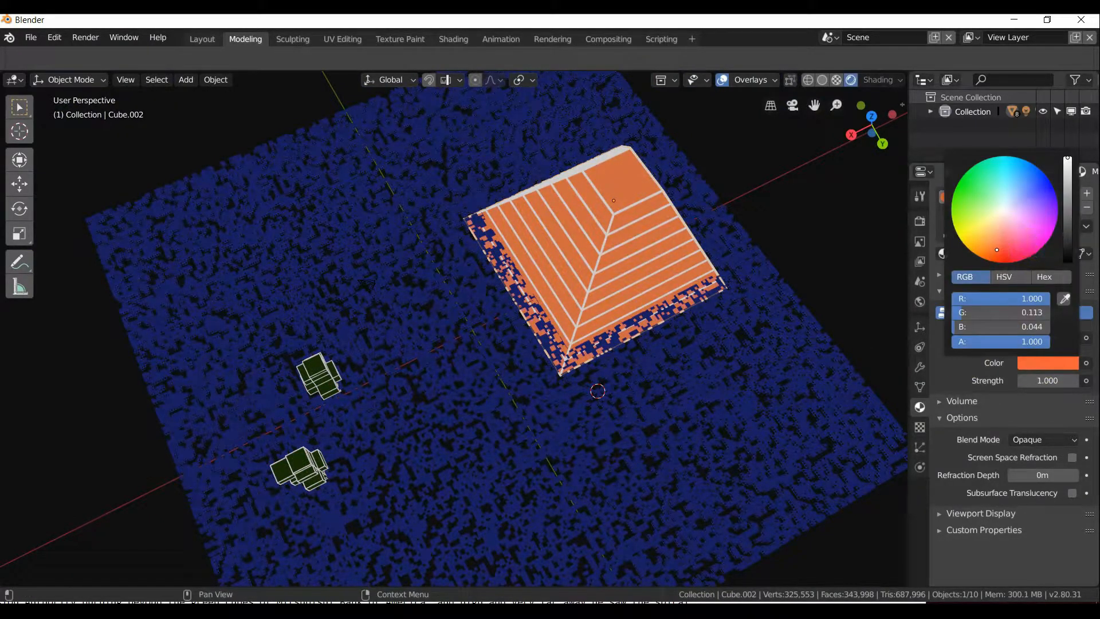
pyautogui.moveTo(997, 250); pyautogui.dragTo(1000, 251)
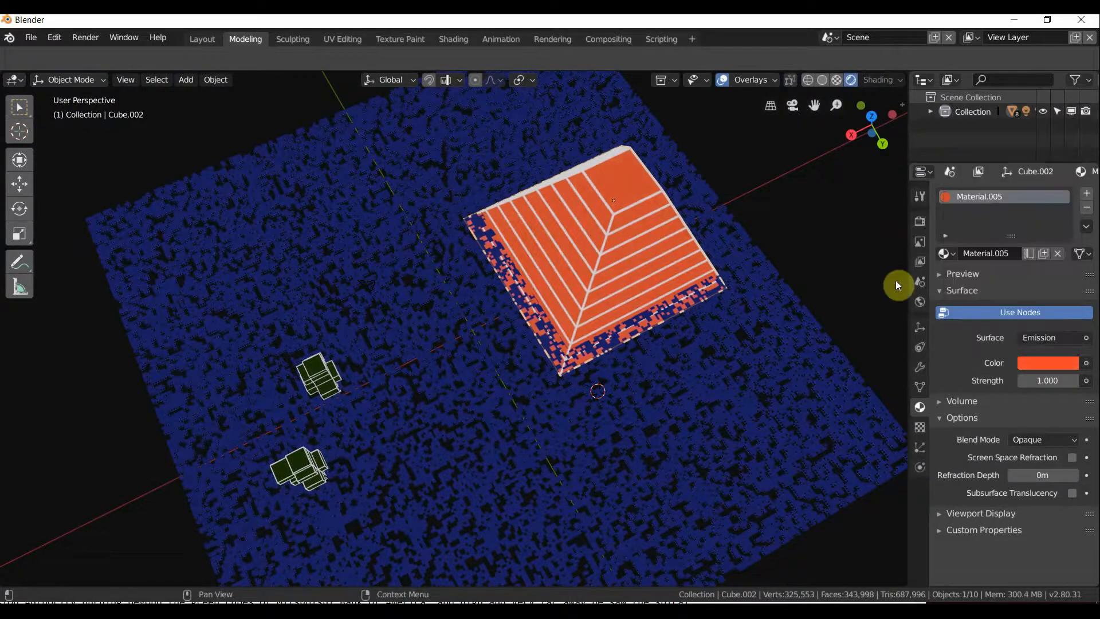
# Delete the wireframe copy of the chessboard plane.
pyautogui.moveTo(898, 282); pyautogui.dragTo(597, 364, button='middle')
pyautogui.scroll(4, 568, 424)
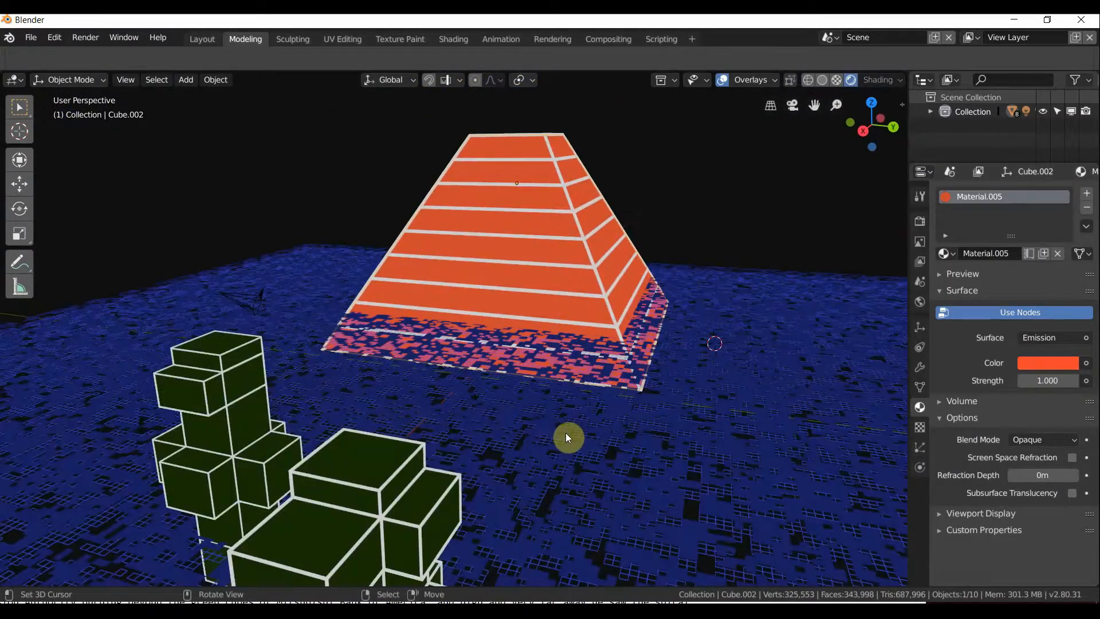
pyautogui.click(580, 461)
pyautogui.press('x')
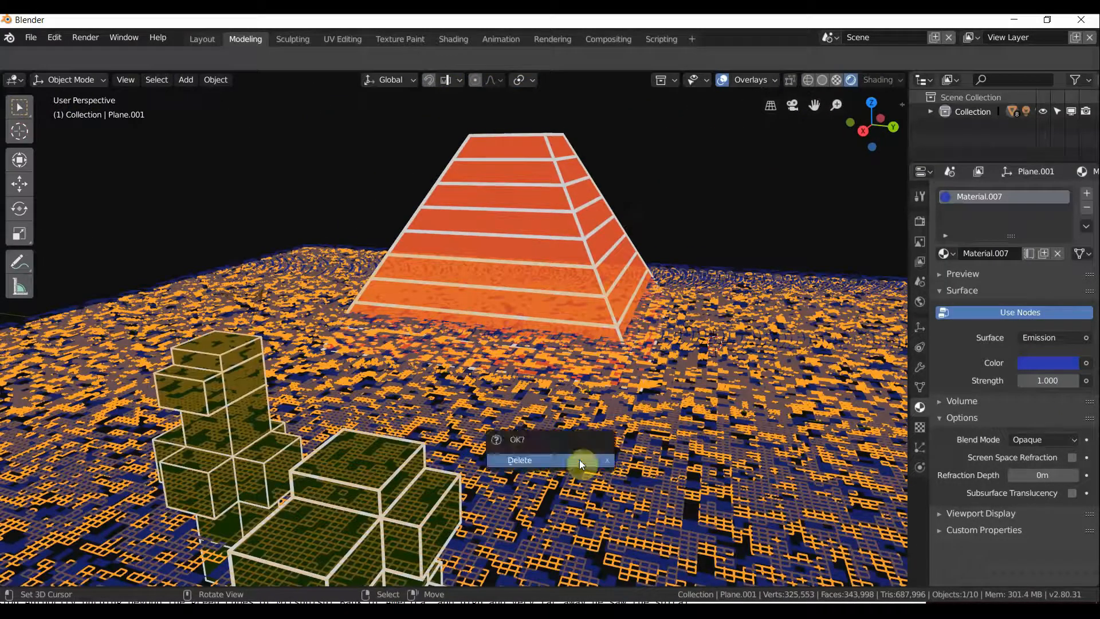
pyautogui.click(579, 460)
# Scale the solid chessboard plane up uniformly by about 3.122, and again by about 1.064, so it extends toward the horizon.
pyautogui.moveTo(580, 456); pyautogui.dragTo(553, 391, button='middle')
pyautogui.scroll(-2, 551, 437)
pyautogui.moveTo(551, 437); pyautogui.dragTo(535, 446, button='middle')
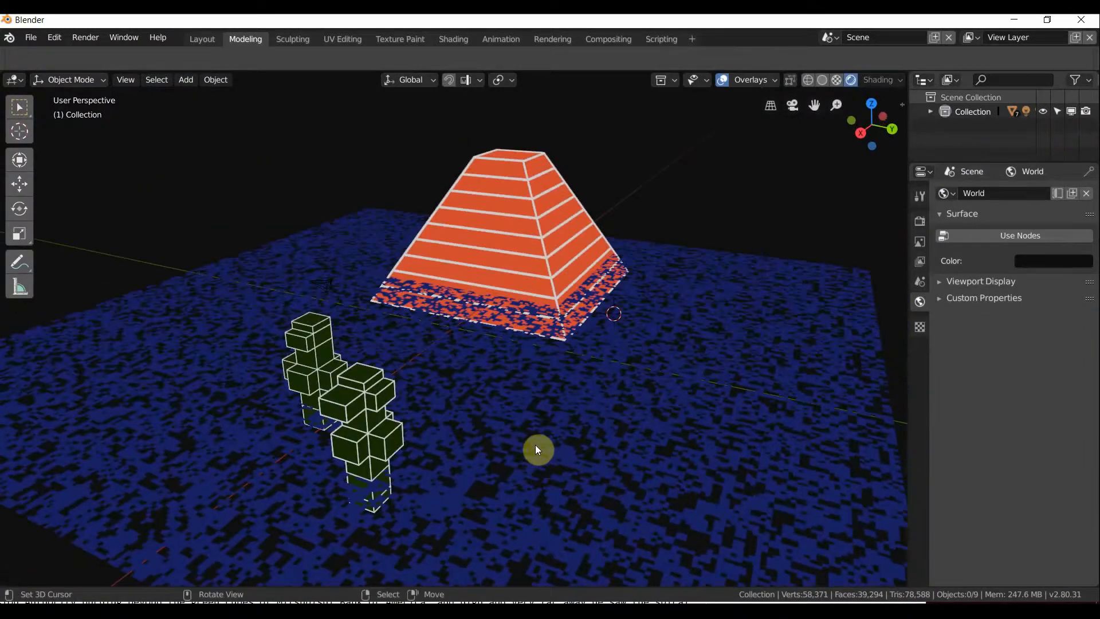
pyautogui.click(535, 440)
pyautogui.press('g')
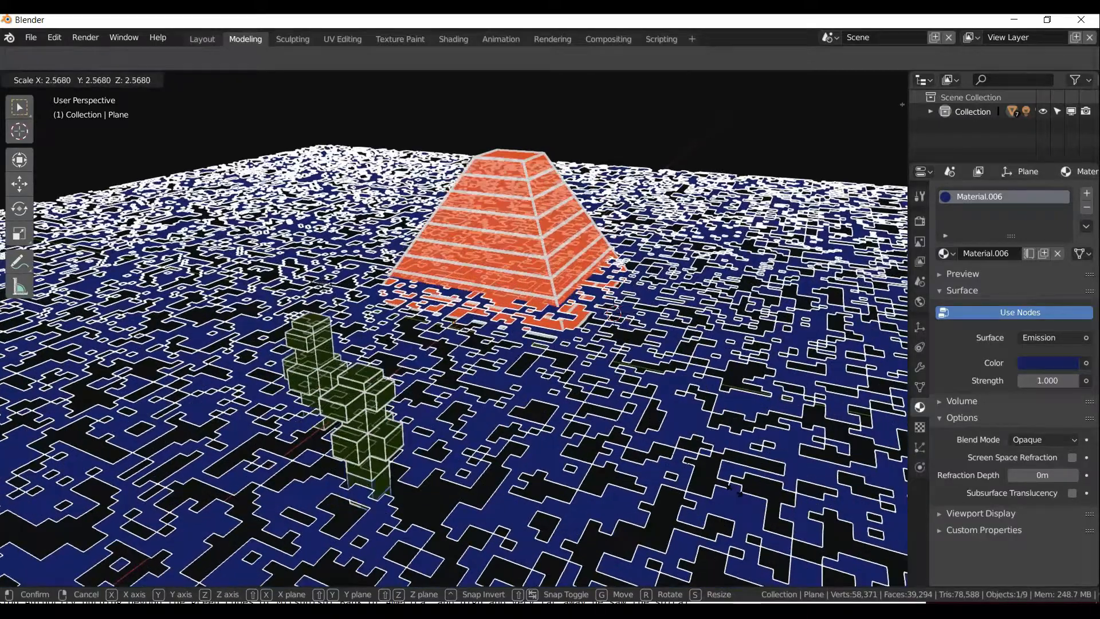
pyautogui.click(675, 499)
pyautogui.press('s')
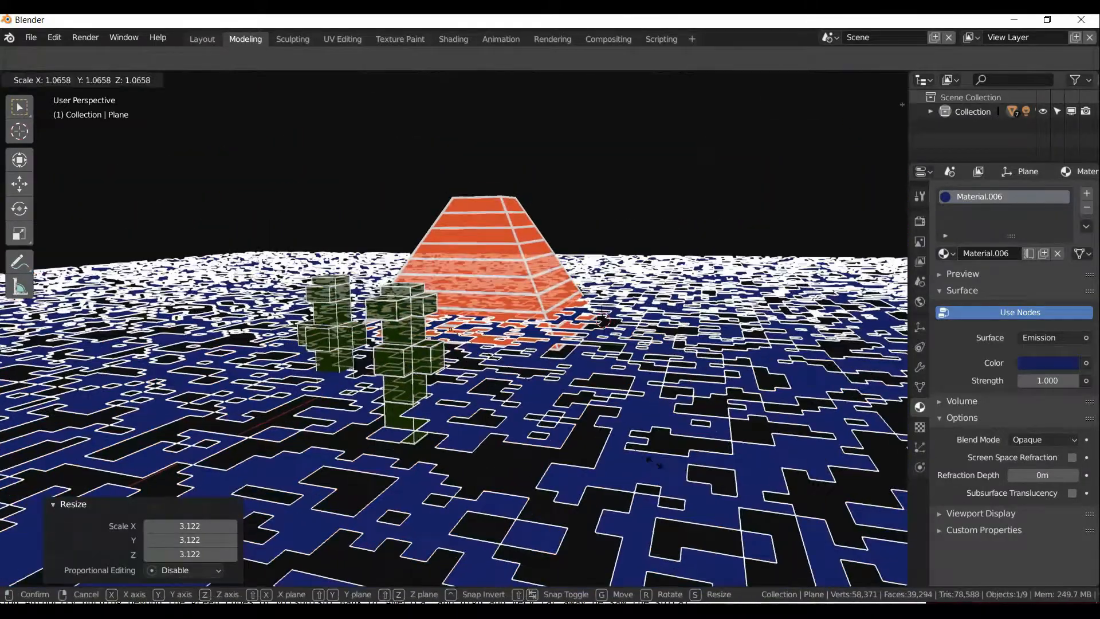
pyautogui.click(620, 433)
pyautogui.scroll(3, 578, 376)
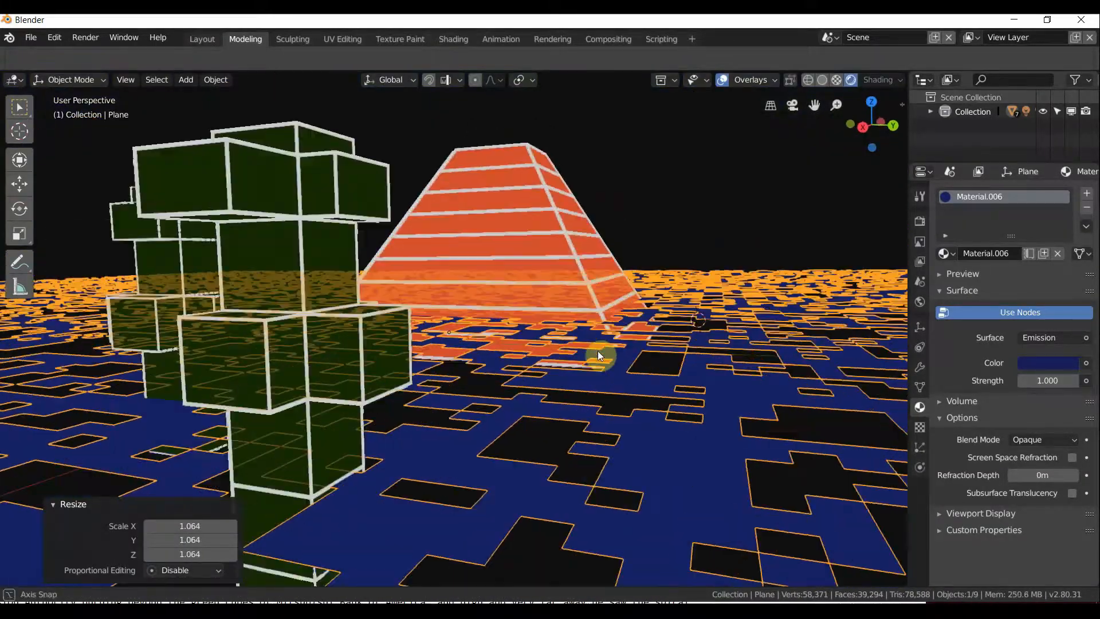
# Move the scarlet pyramid together with its outline -24 m along X, farther from the green towers.
pyautogui.click(580, 212)
pyautogui.moveTo(573, 209); pyautogui.dragTo(533, 257, button='middle')
pyautogui.click(542, 228)
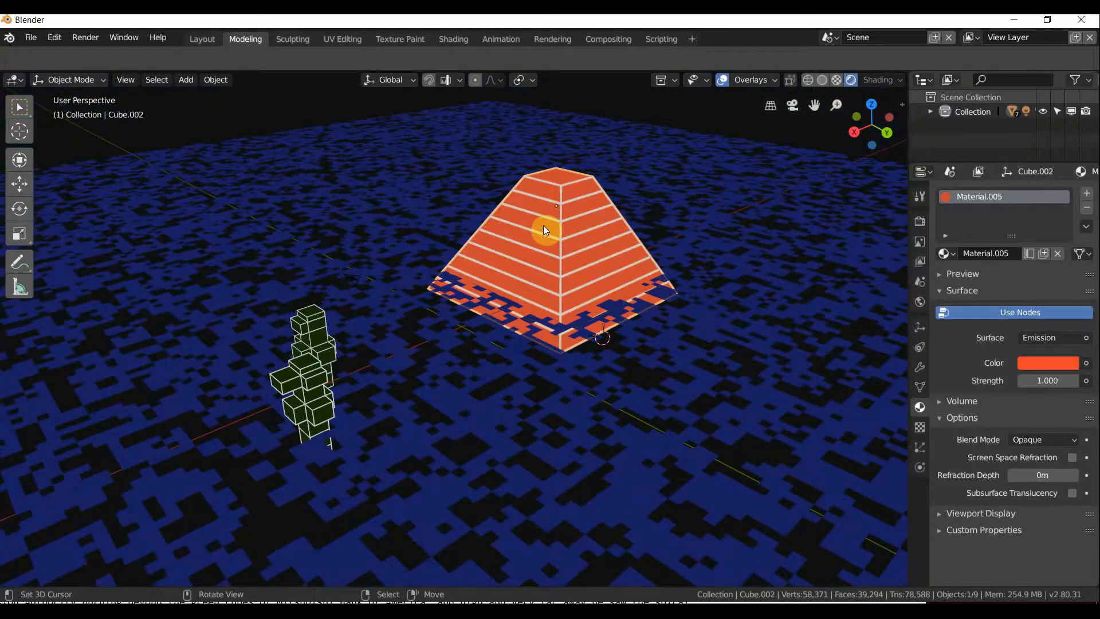
pyautogui.moveTo(541, 204); pyautogui.dragTo(533, 165, button='middle')
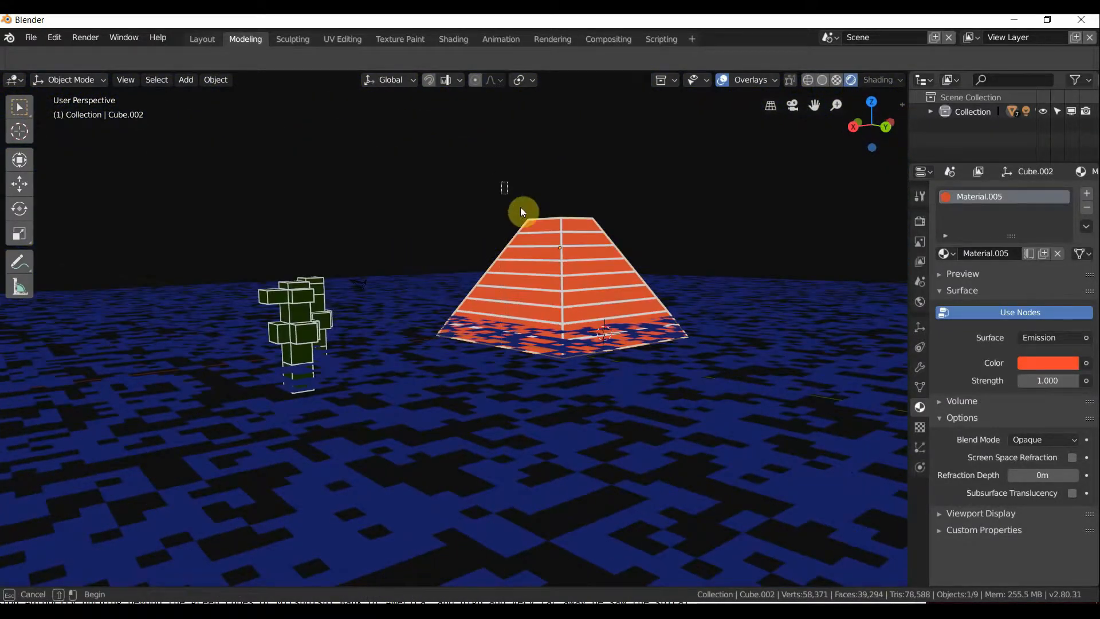
pyautogui.moveTo(600, 227); pyautogui.dragTo(600, 227)
pyautogui.moveTo(599, 227); pyautogui.dragTo(586, 260, button='middle')
pyautogui.press('g')
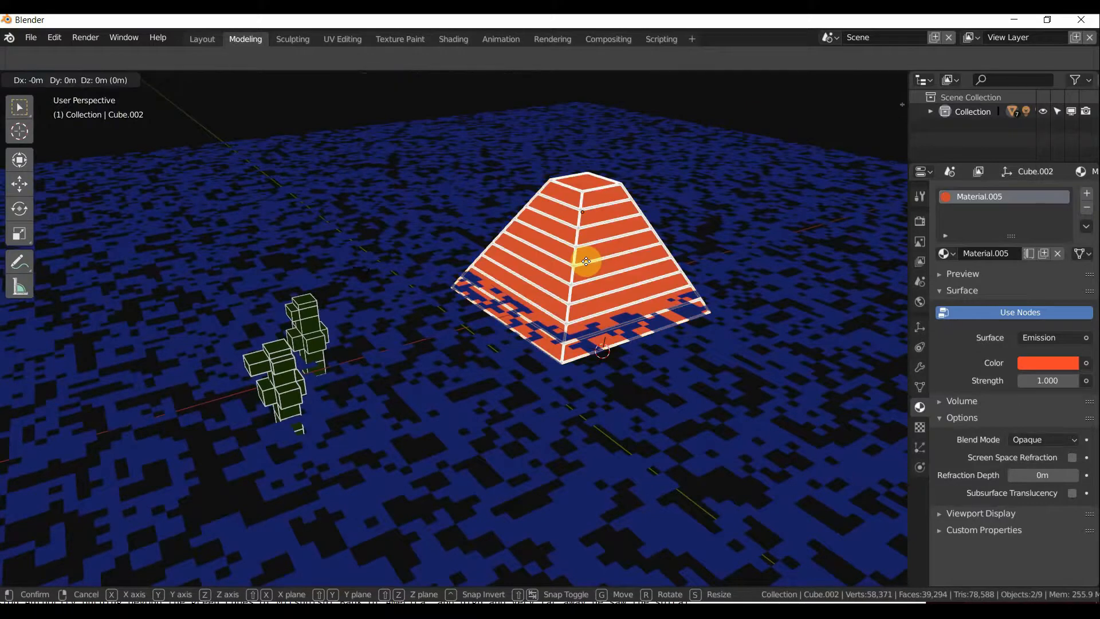
pyautogui.write('yx-24')
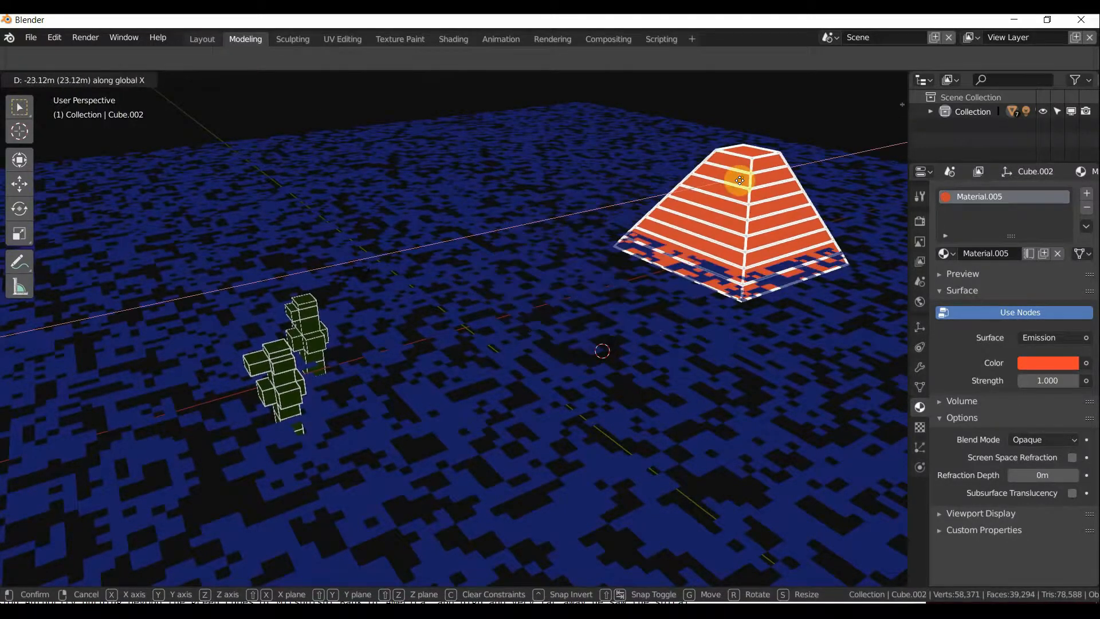
pyautogui.press('Return')
# Save the scene as untitled.blend in the C:\NEWPROJECT\WALKER folder.
pyautogui.moveTo(455, 298); pyautogui.dragTo(519, 307, button='middle')
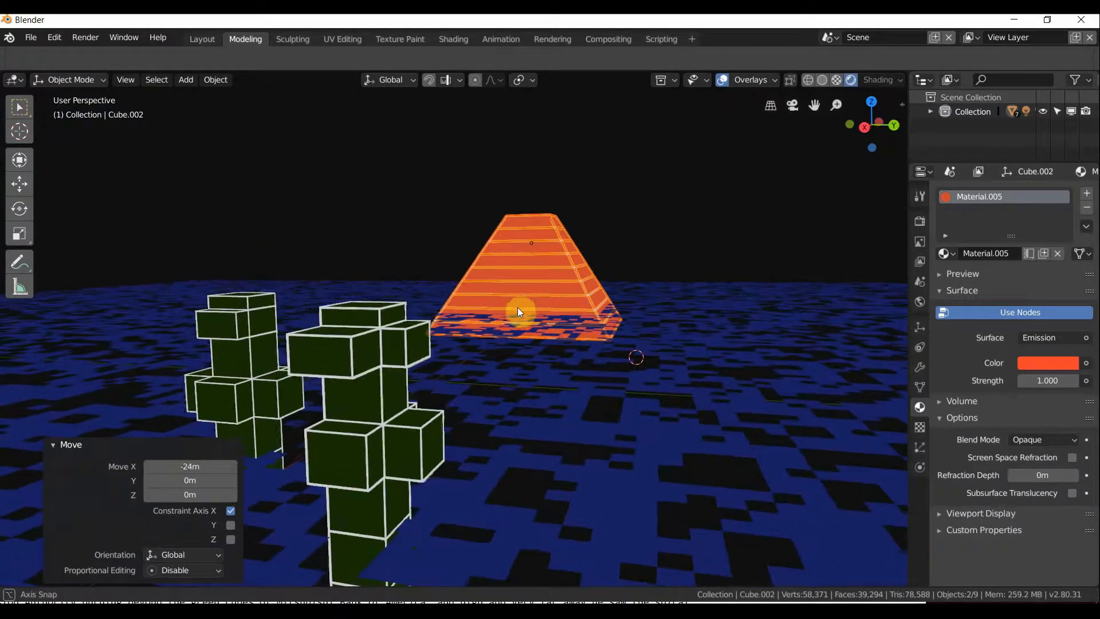
pyautogui.click(29, 36)
pyautogui.click(40, 141)
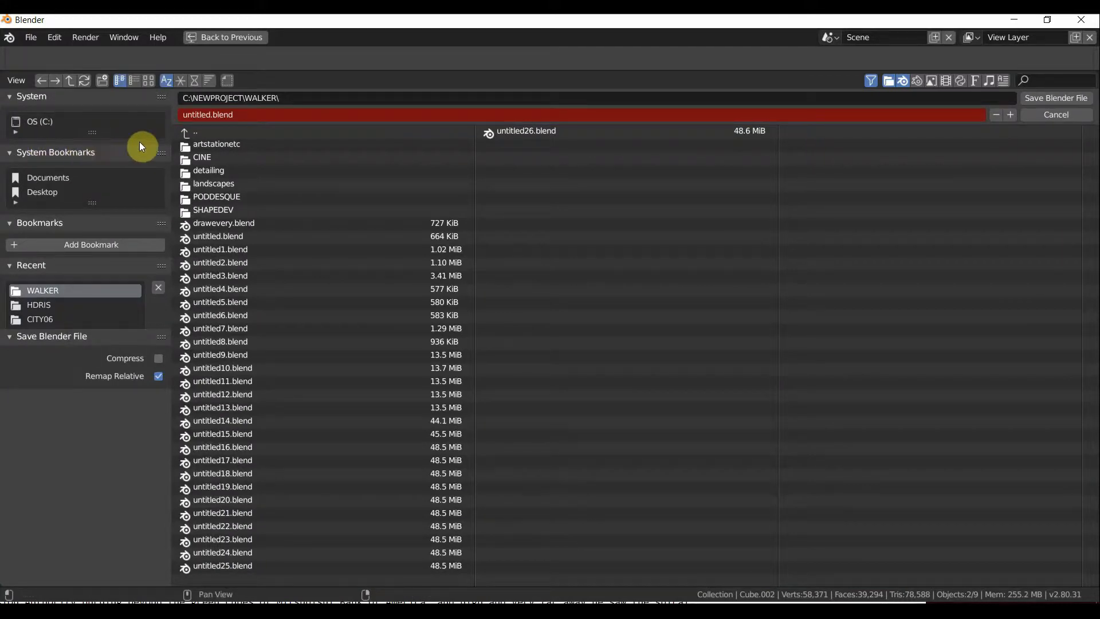
pyautogui.click(1030, 98)
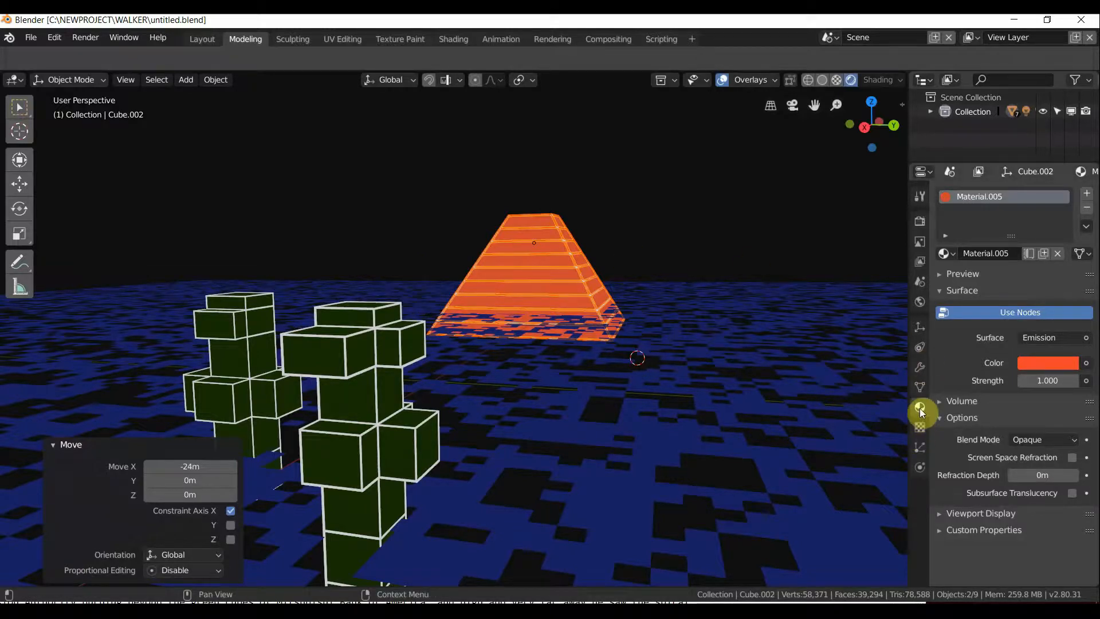
# Set the world background color to a near-black blue, about R 0.001, G 0.00085, B 0.003.
pyautogui.click(921, 302)
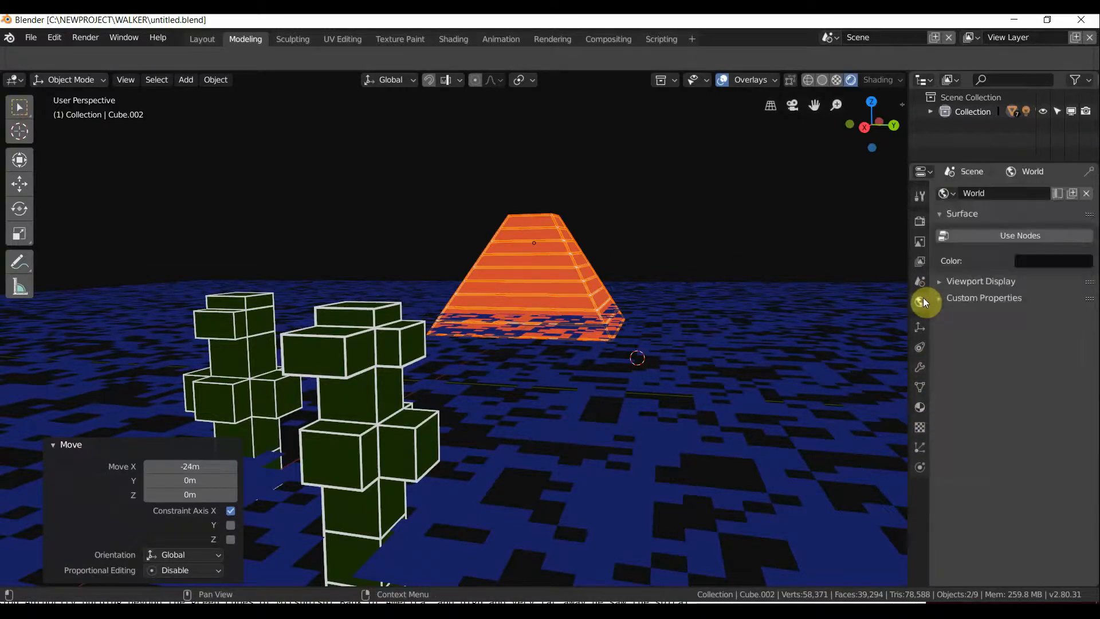
pyautogui.click(1040, 262)
pyautogui.moveTo(1025, 114); pyautogui.dragTo(1081, 170)
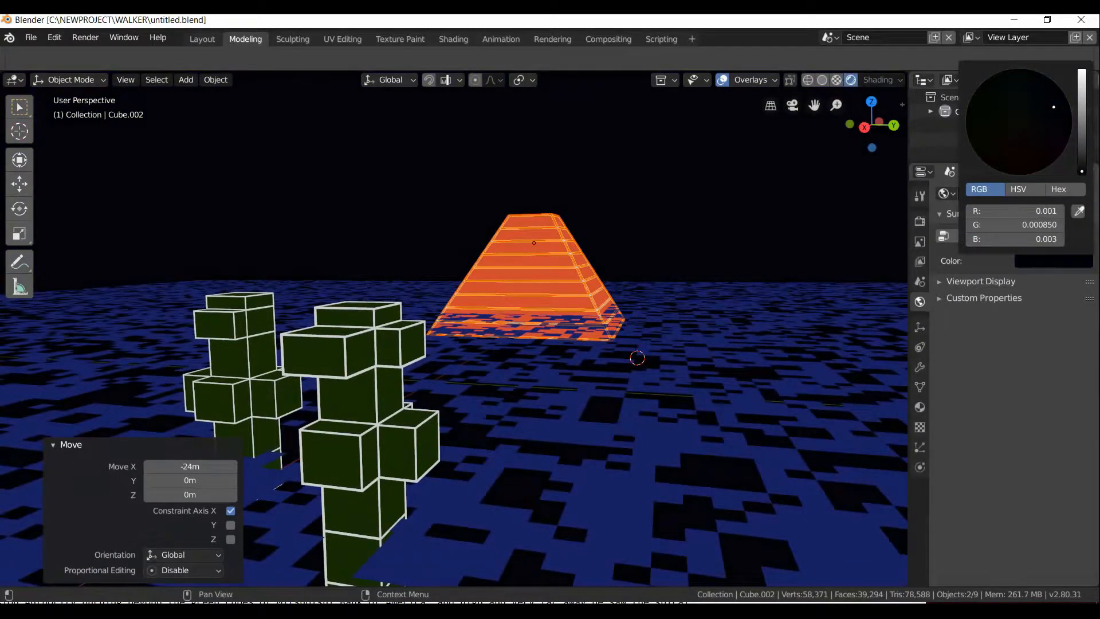
pyautogui.moveTo(674, 226); pyautogui.dragTo(624, 225, button='middle')
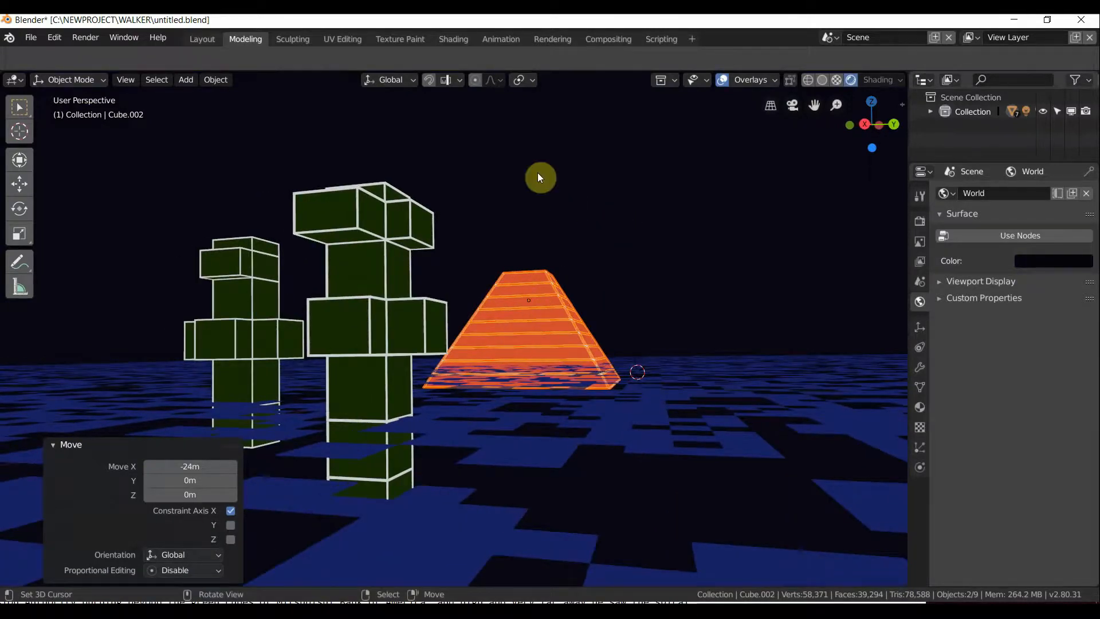
# Consult the NEURO notes in Notepad for the next scene element, and move their window back out of the way.
pyautogui.moveTo(590, 256); pyautogui.dragTo(630, 367, button='middle')
pyautogui.click(456, 601)
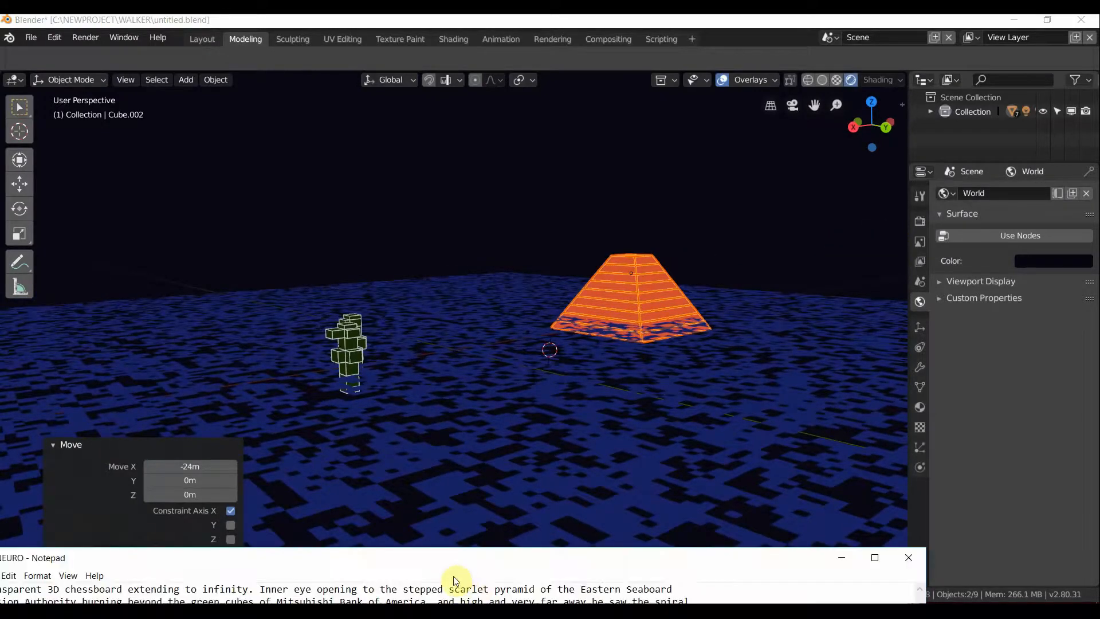
pyautogui.moveTo(453, 553); pyautogui.dragTo(437, 596)
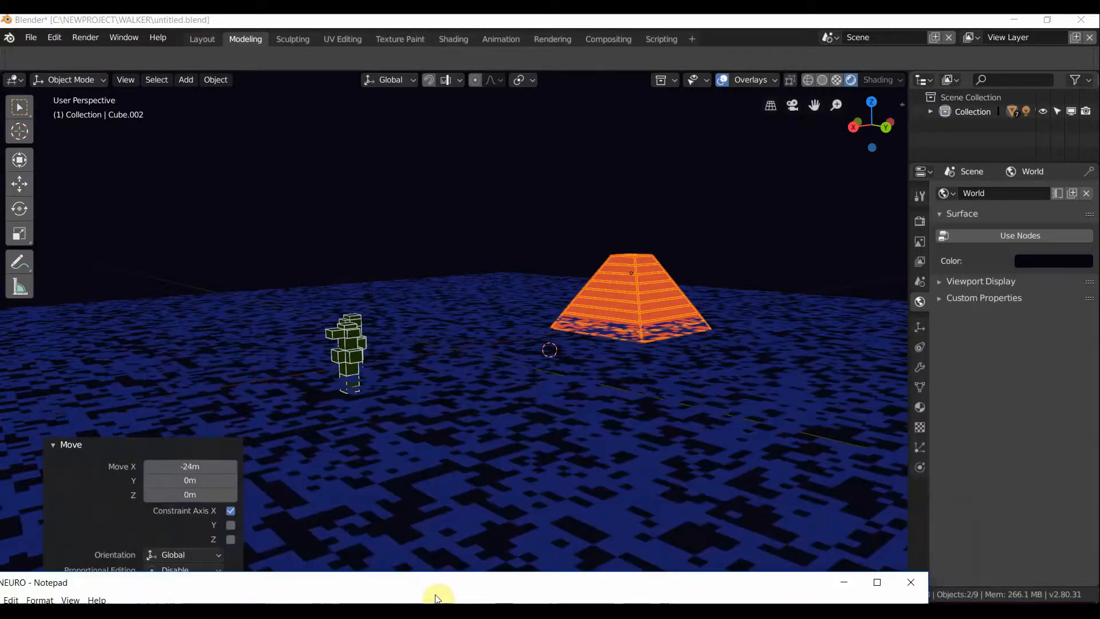
# Return to Blender and add a Bezier curve at the 3D cursor between the towers and the pyramid.
pyautogui.moveTo(453, 492); pyautogui.dragTo(601, 406, button='middle')
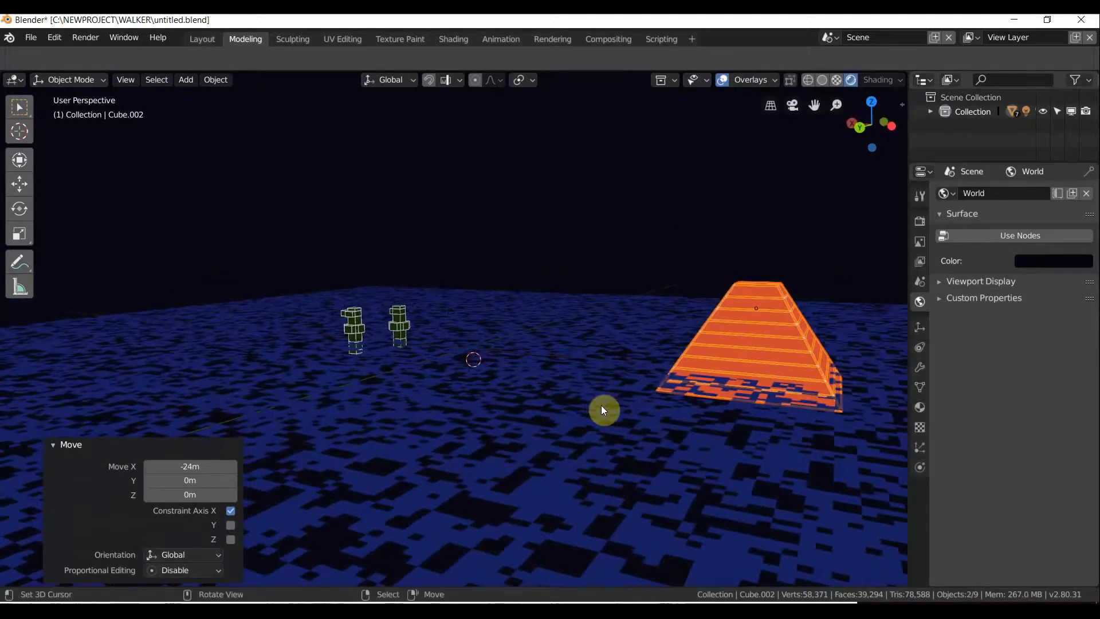
pyautogui.hotkey('shift', 'a')
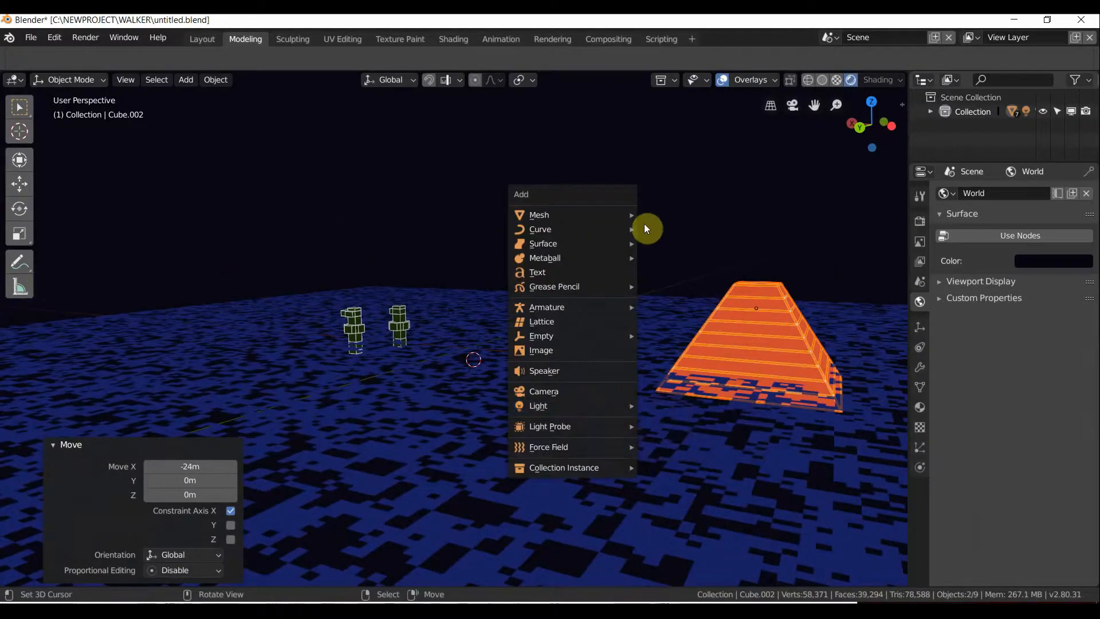
pyautogui.moveTo(614, 227)
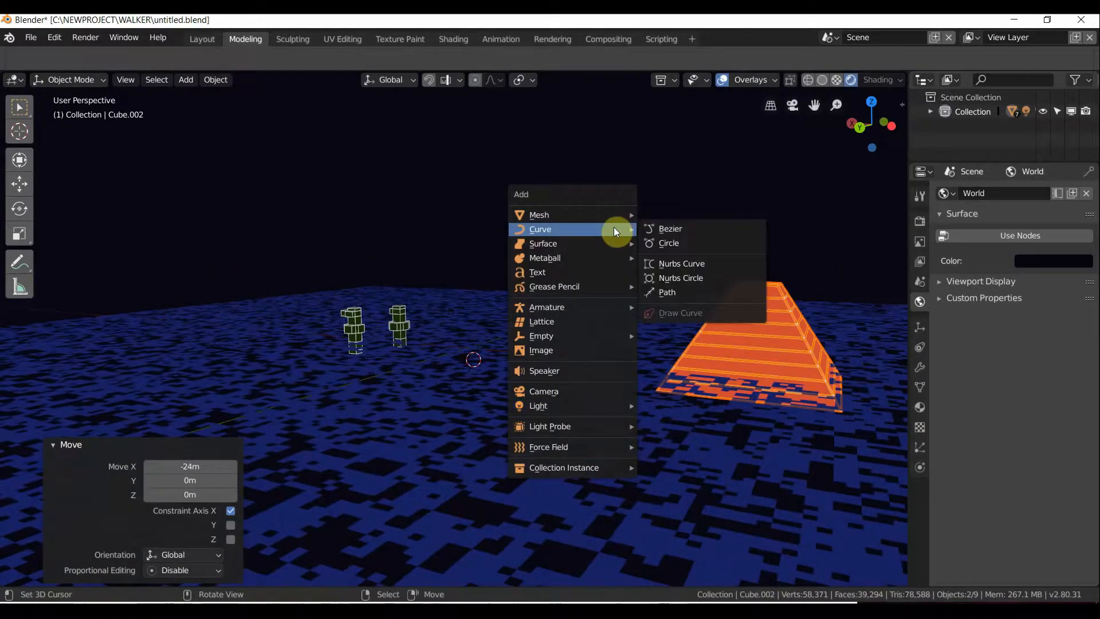
pyautogui.click(657, 229)
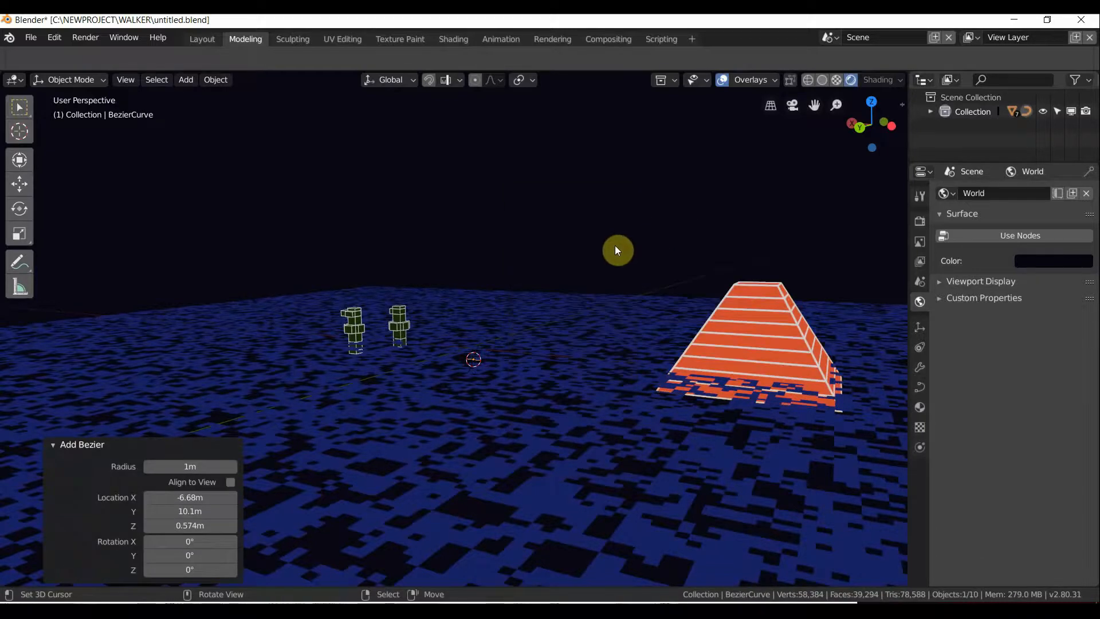
# Scale the Bezier curve up uniformly by about 11.829.
pyautogui.moveTo(615, 245); pyautogui.dragTo(593, 270, button='middle')
pyautogui.press('g')
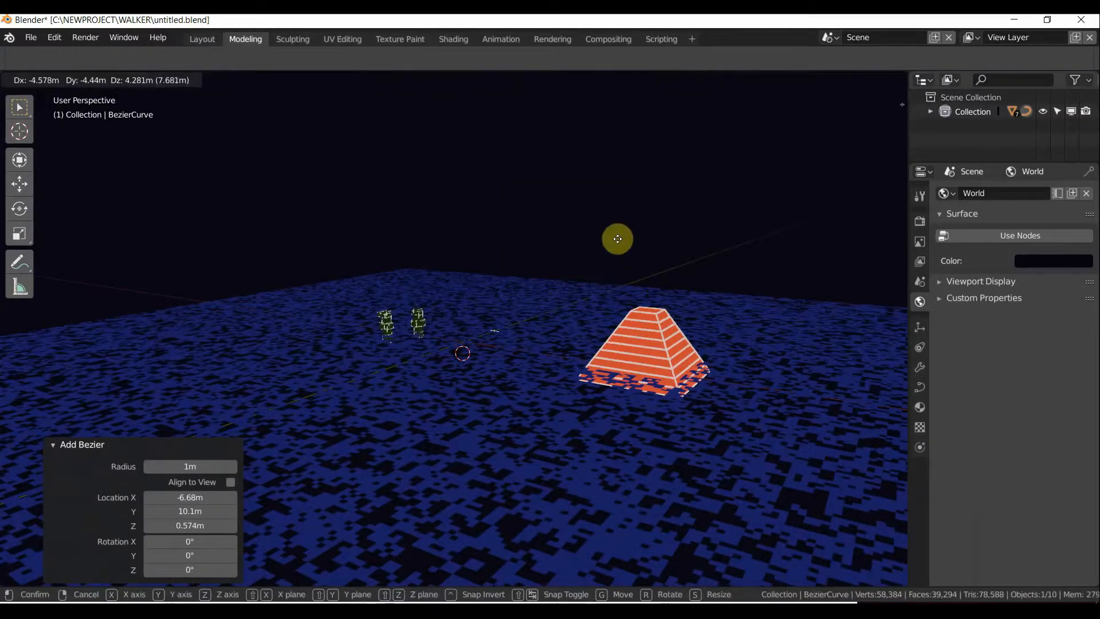
pyautogui.rightClick(573, 256)
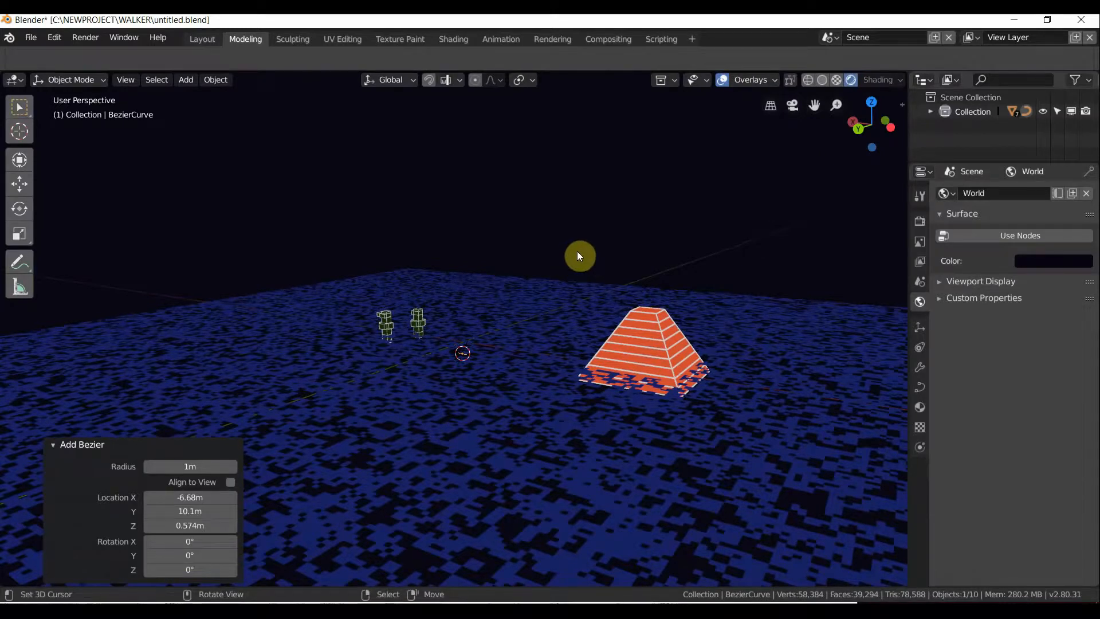
pyautogui.press('s')
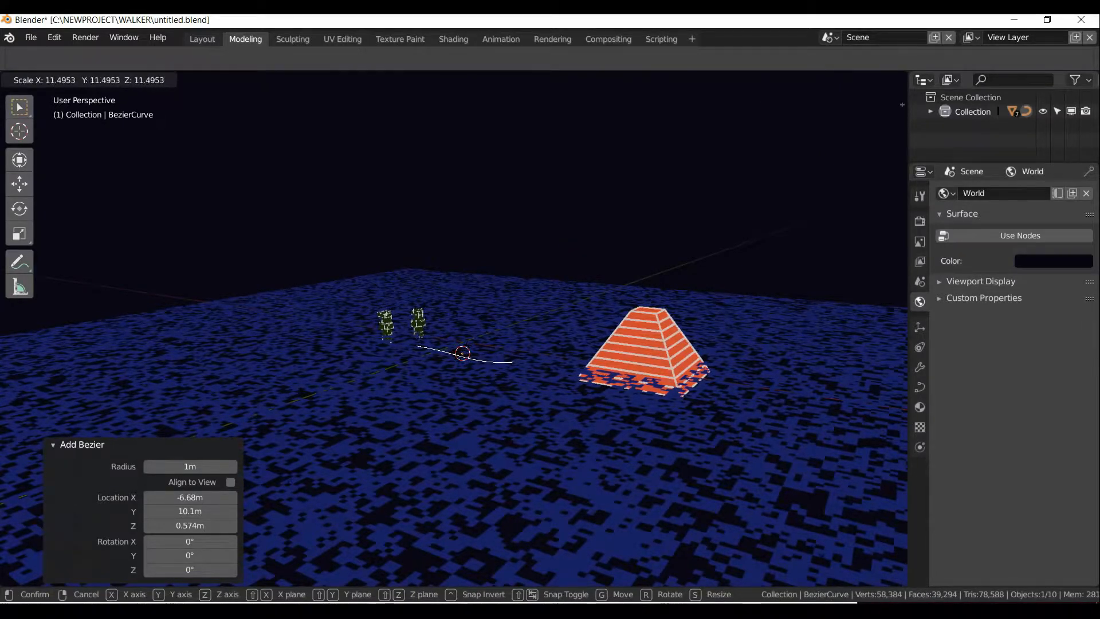
pyautogui.click(838, 80)
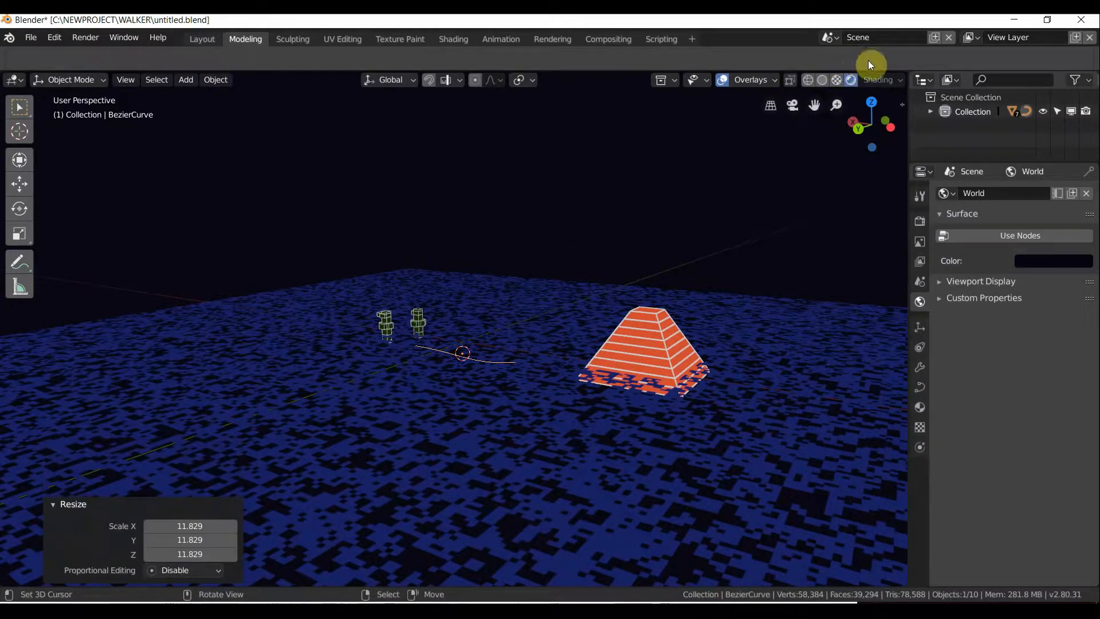
# Move the Bezier curve about -47.4 m along X, to the far side of the pyramid.
pyautogui.click(469, 320)
pyautogui.click(462, 355)
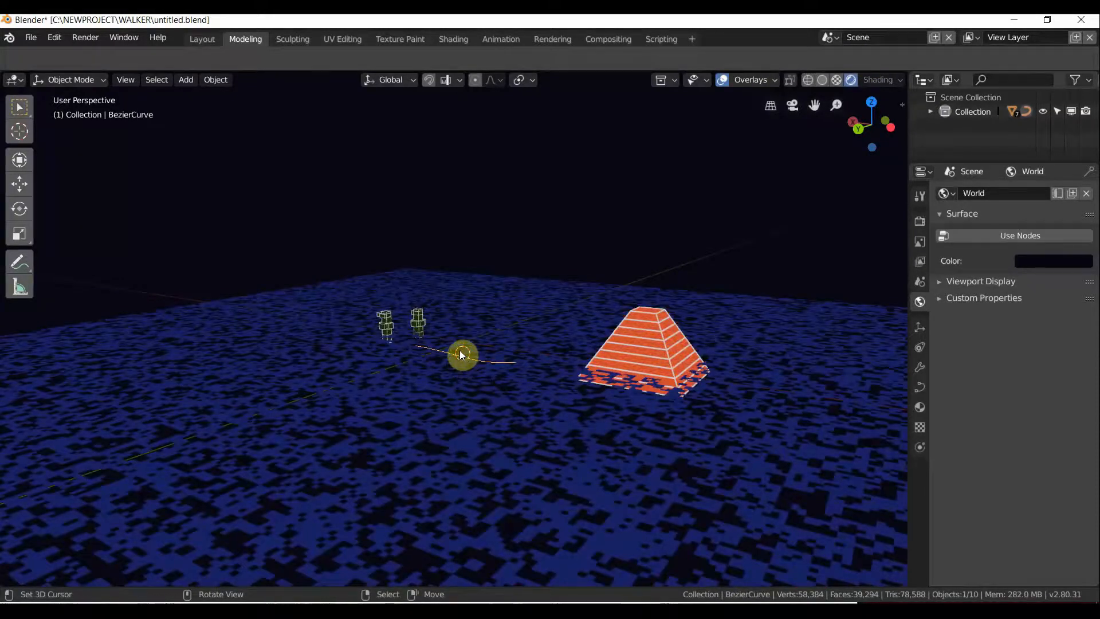
pyautogui.press('g')
pyautogui.press('y')
pyautogui.press('x')
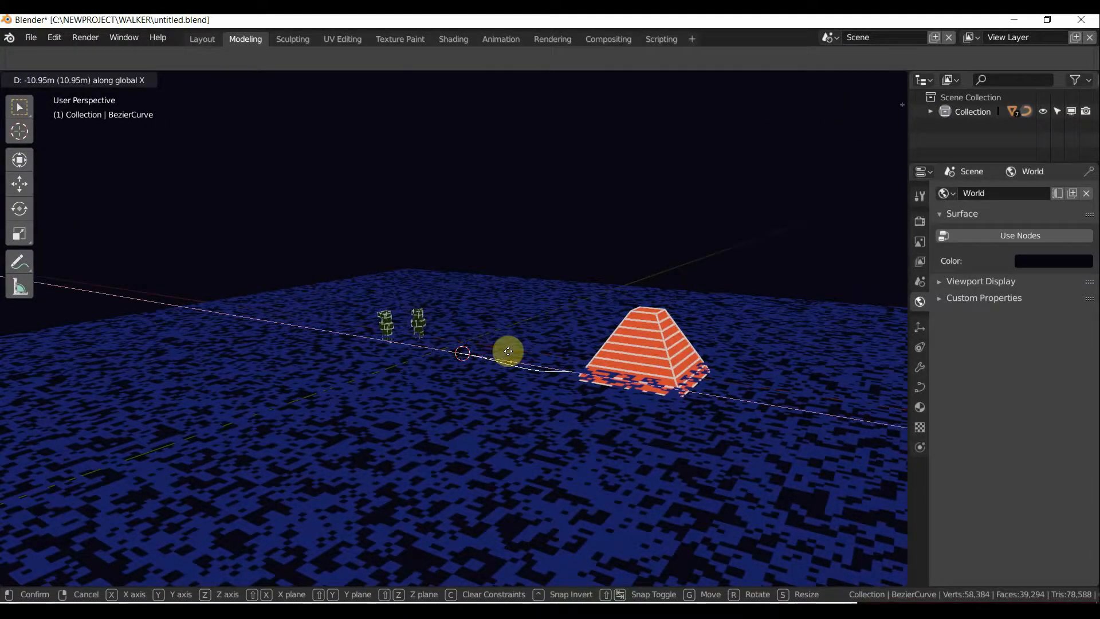
pyautogui.click(722, 367)
pyautogui.moveTo(707, 331); pyautogui.dragTo(748, 318, button='middle')
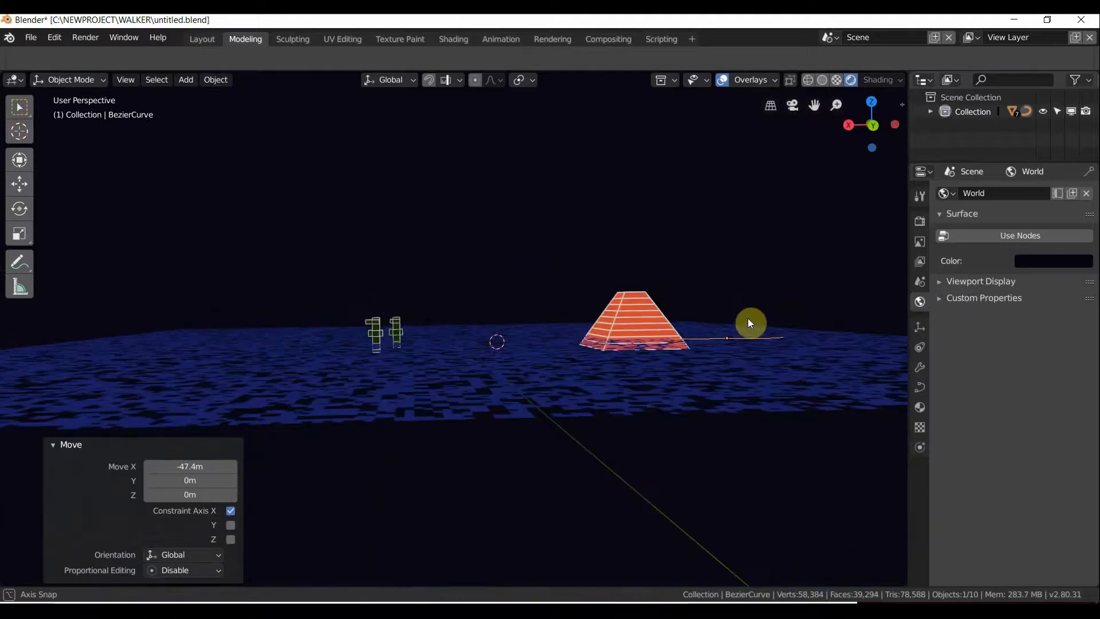
pyautogui.scroll(1, 748, 318)
pyautogui.keyDown('shift'); pyautogui.moveTo(682, 312); pyautogui.dragTo(582, 344, button='middle'); pyautogui.keyUp('shift')
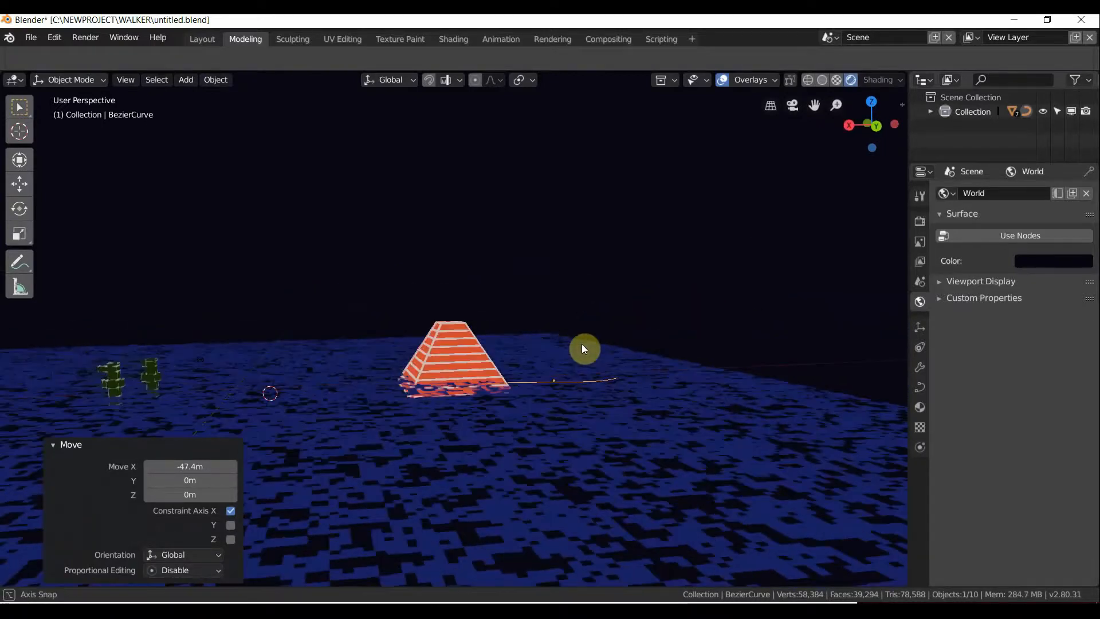
# Raise the Bezier curve beside the pyramid by about 5.58 m along Z.
pyautogui.scroll(4, 583, 346)
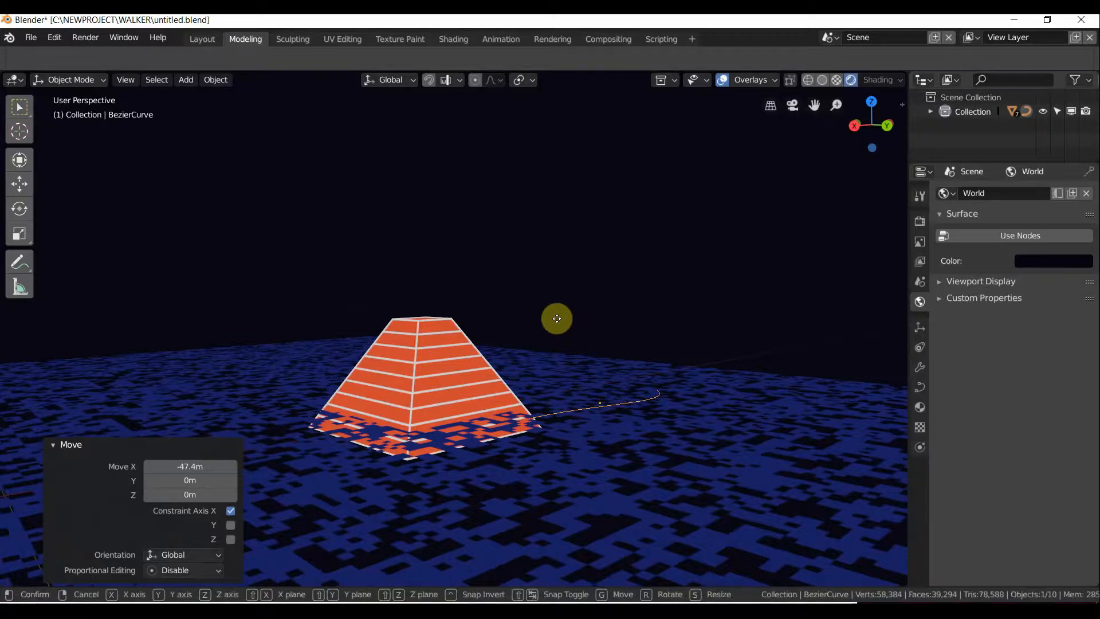
pyautogui.press('g')
pyautogui.press('z')
pyautogui.click(552, 270)
pyautogui.moveTo(553, 270); pyautogui.dragTo(452, 308, button='middle')
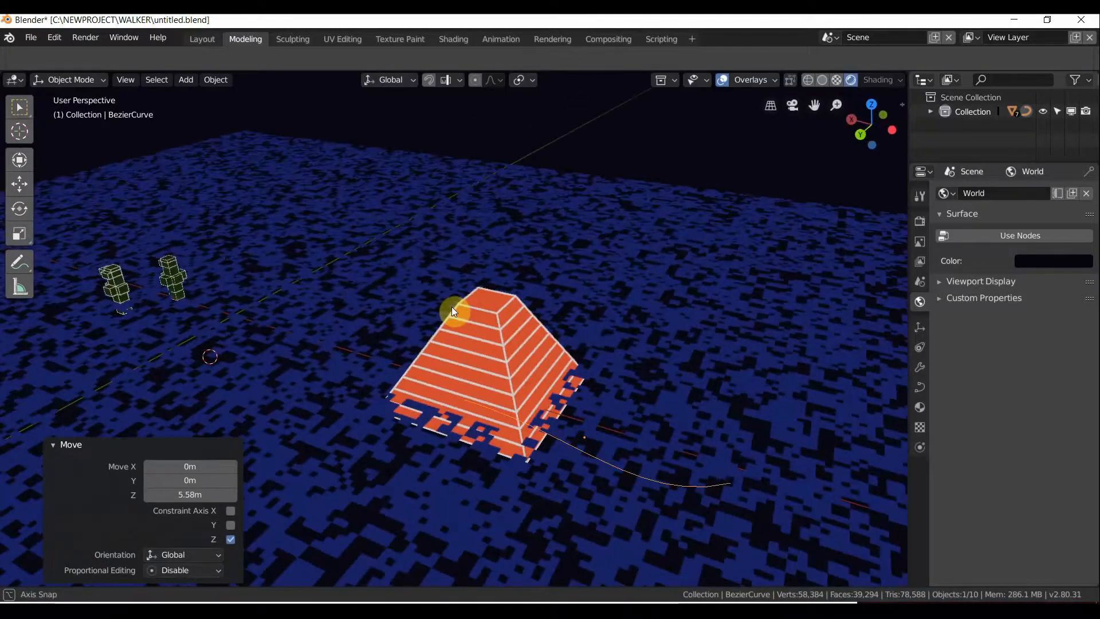
# Shift the Bezier curve away from the pyramid, first about -5.85, -4.86, 2.42 m, then about 0.653, -6.17, 0.211 m in X, Y, Z.
pyautogui.press('g')
pyautogui.click(530, 270)
pyautogui.moveTo(530, 269); pyautogui.dragTo(445, 287, button='middle')
pyautogui.press('g')
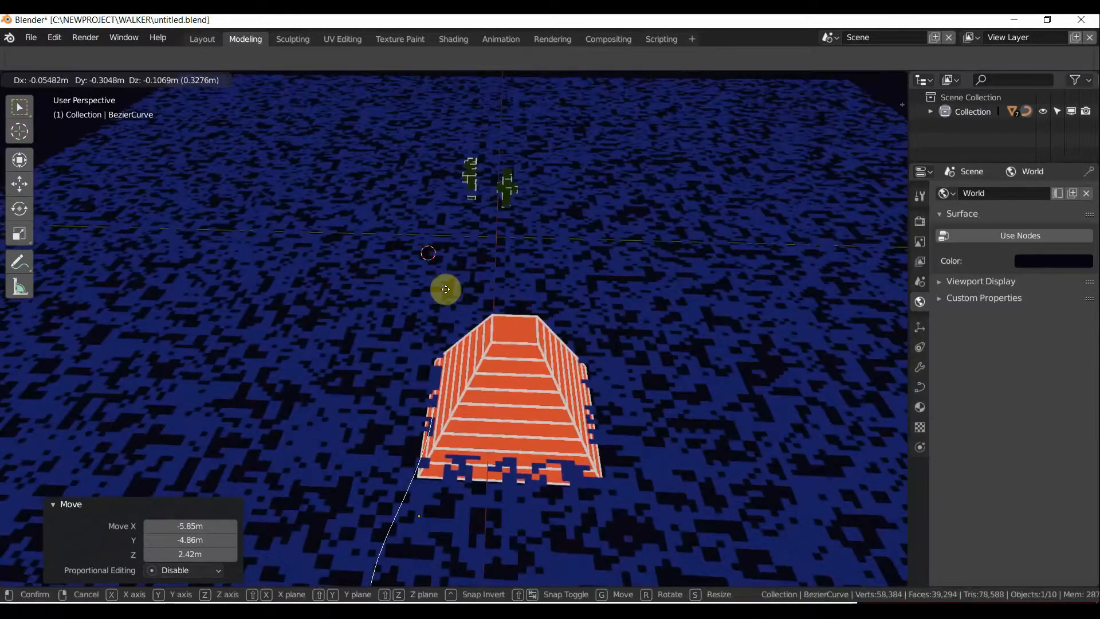
pyautogui.click(521, 281)
pyautogui.moveTo(520, 280); pyautogui.dragTo(658, 242, button='middle')
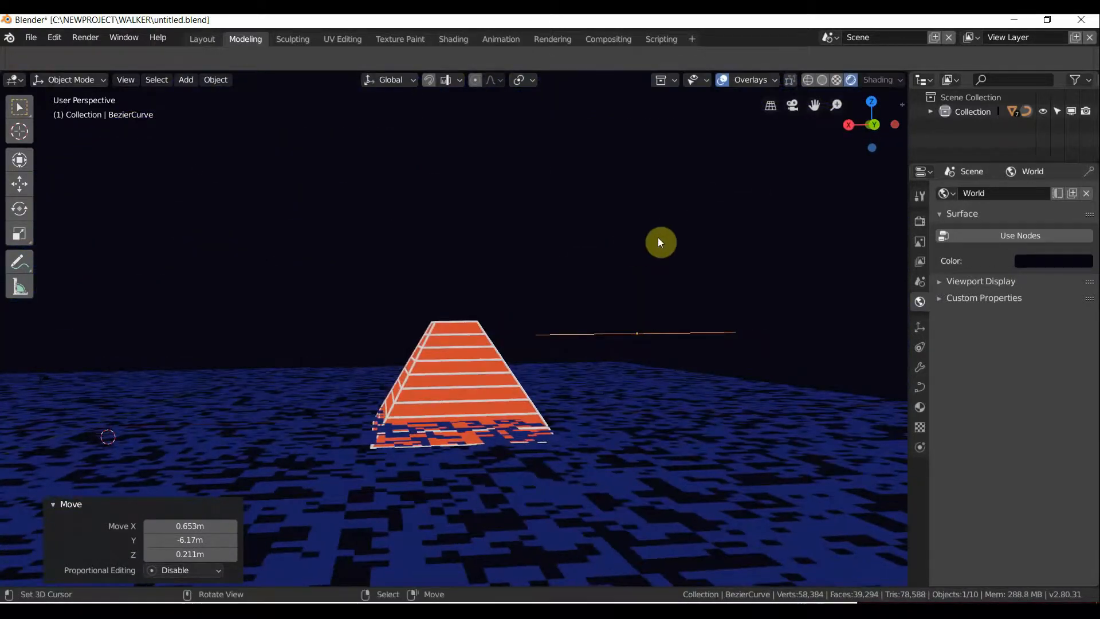
# Scale the Bezier curve up uniformly by about 4.731 and move it about -39.7 m in X, 4.52 m in Y and -3.05 m in Z.
pyautogui.press('s')
pyautogui.rightClick(61, 506)
pyautogui.press('g')
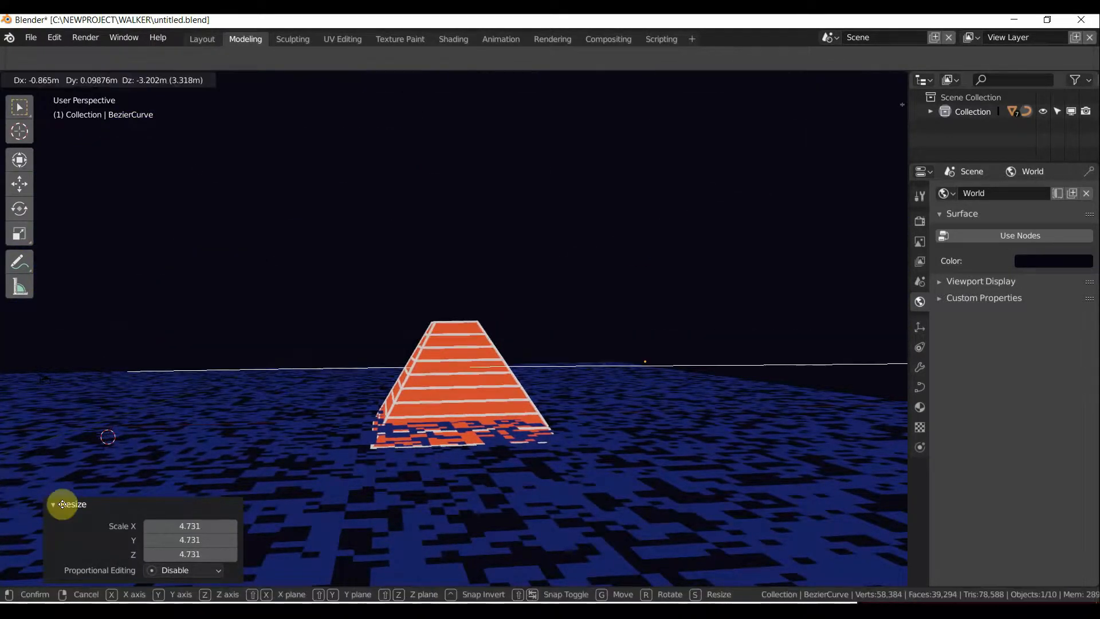
pyautogui.click(260, 451)
pyautogui.moveTo(261, 450); pyautogui.dragTo(304, 424, button='middle')
pyautogui.scroll(4, 307, 405)
pyautogui.scroll(-6, 307, 405)
pyautogui.scroll(5, 347, 411)
pyautogui.scroll(-5, 404, 415)
pyautogui.moveTo(403, 415); pyautogui.dragTo(364, 425, button='middle')
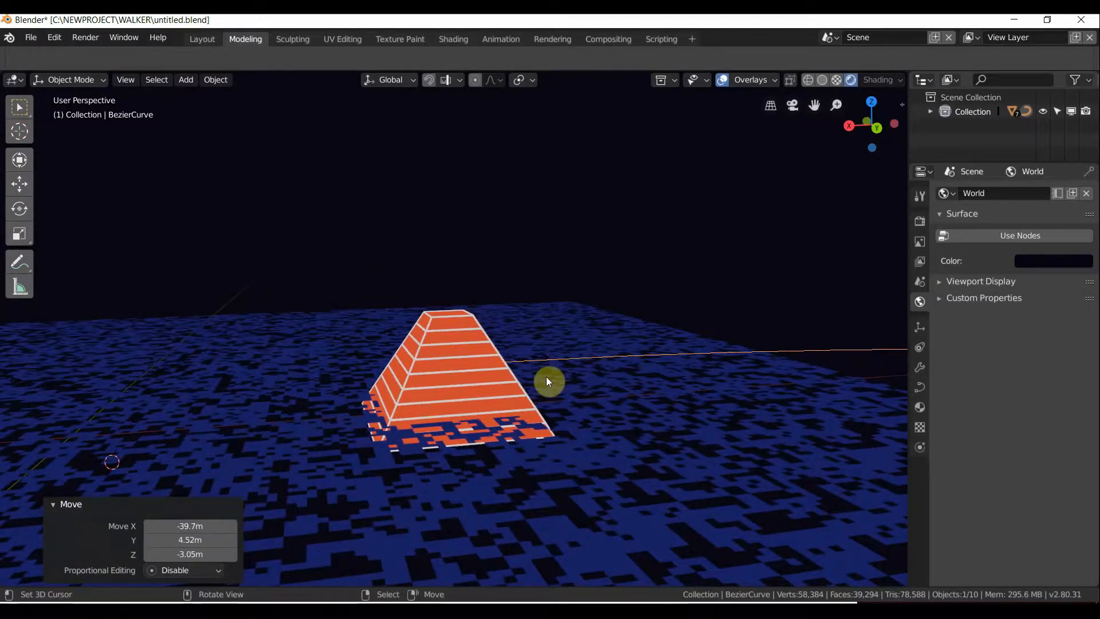
# In Edit Mode, move the curve's control point by the pyramid about 0.724 m in X, 2.6 m in Y and -5.56 m in Z.
pyautogui.moveTo(547, 378); pyautogui.dragTo(512, 360, button='middle')
pyautogui.press('Tab')
pyautogui.scroll(-3, 506, 363)
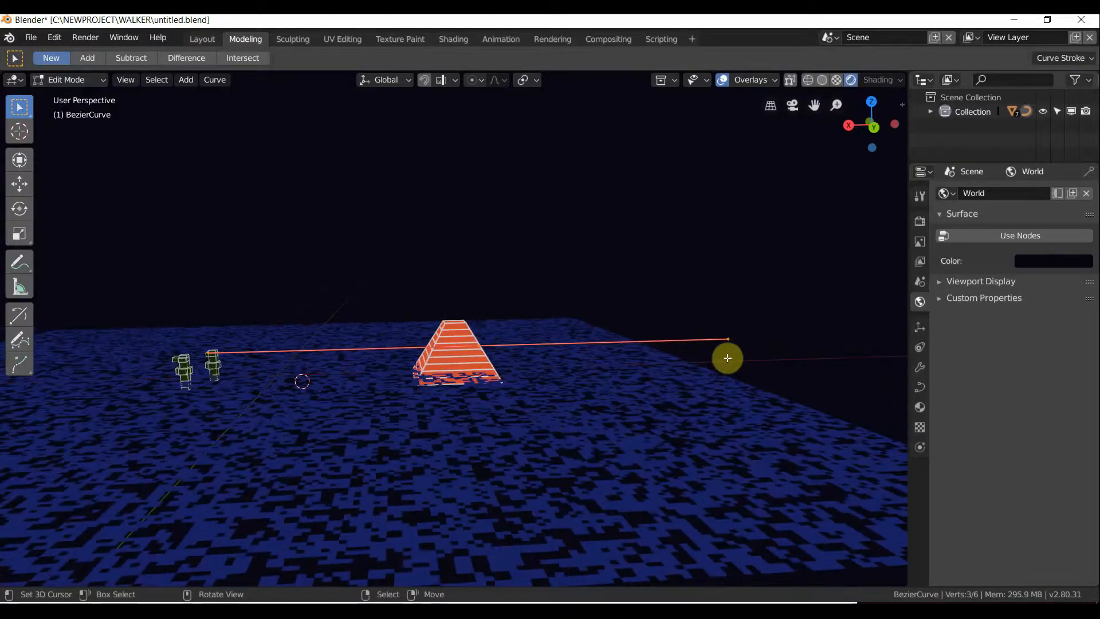
pyautogui.moveTo(714, 342); pyautogui.dragTo(737, 418, button='middle')
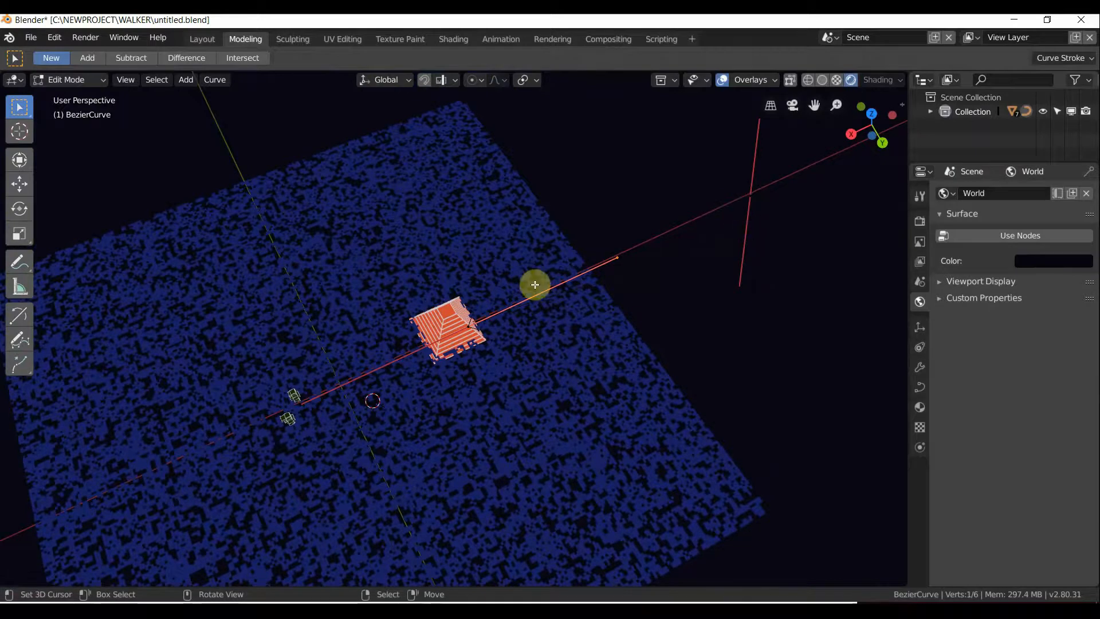
pyautogui.moveTo(496, 236); pyautogui.dragTo(498, 289, button='middle')
pyautogui.scroll(4, 479, 334)
pyautogui.press('g')
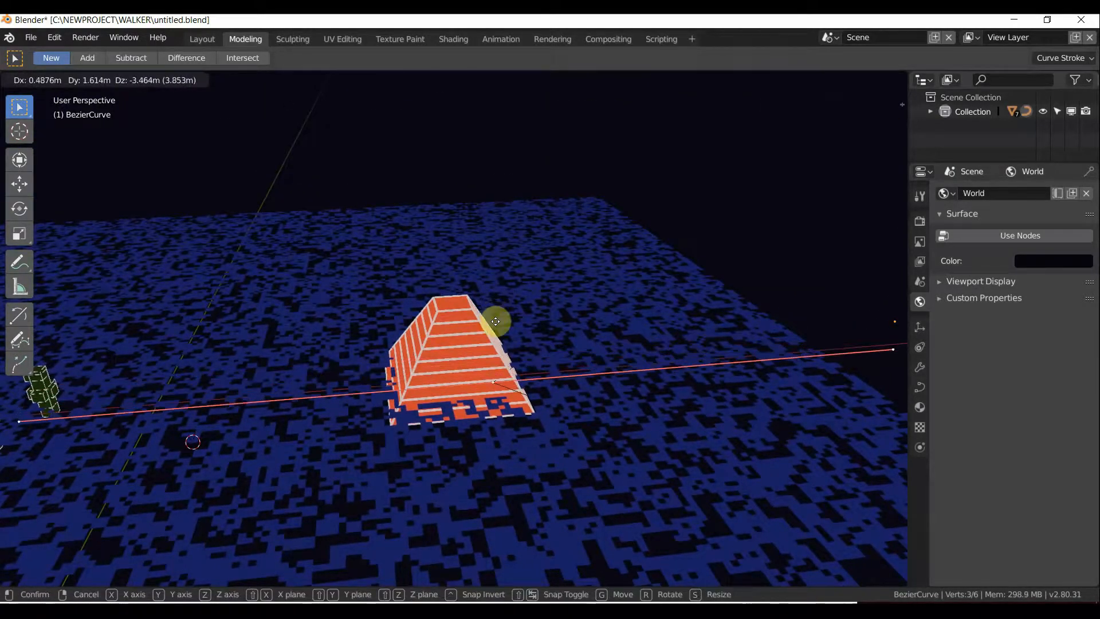
pyautogui.click(497, 341)
# Raise the curve's far control point along Z above the chessboard's level and reposition its lower handle to steepen the tangent.
pyautogui.scroll(-4, 510, 340)
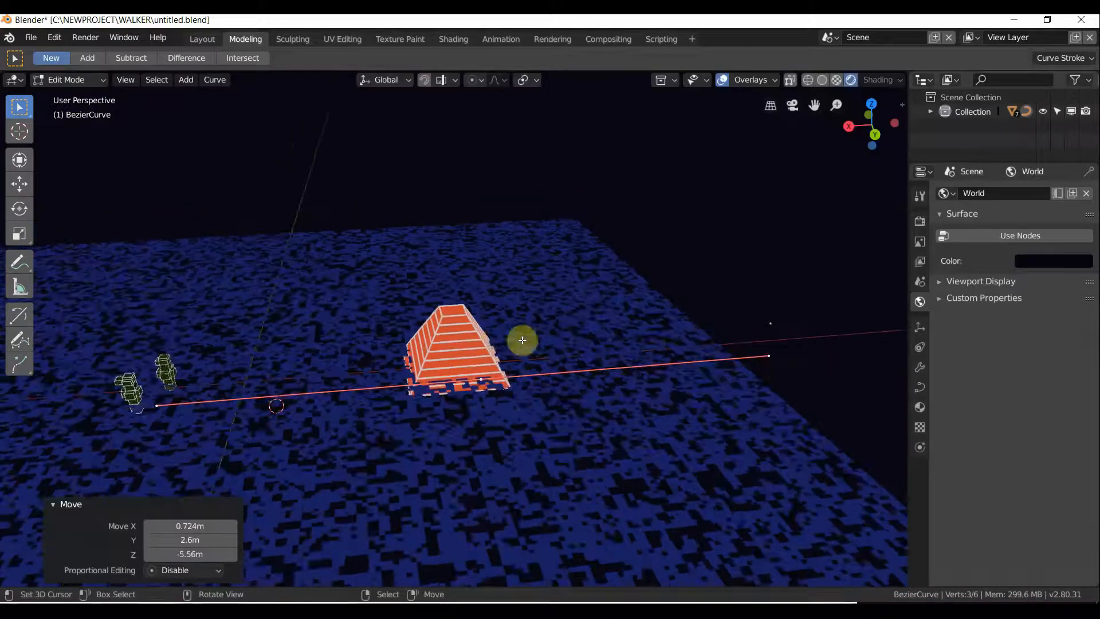
pyautogui.moveTo(521, 338); pyautogui.dragTo(545, 327, button='middle')
pyautogui.scroll(-2, 670, 334)
pyautogui.click(777, 343)
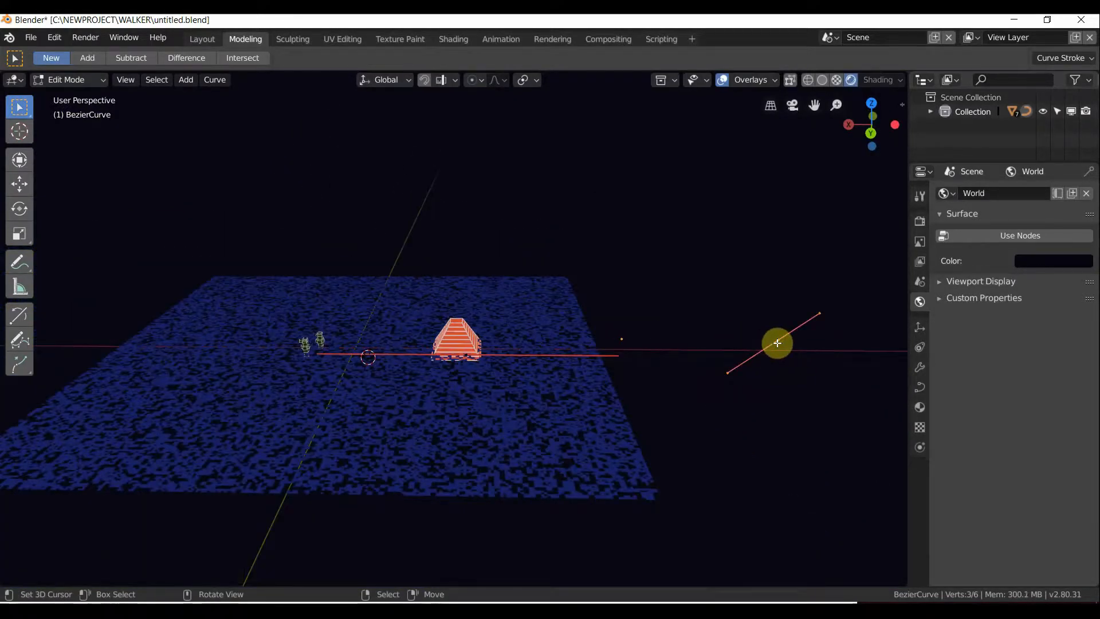
pyautogui.press('g')
pyautogui.press('z')
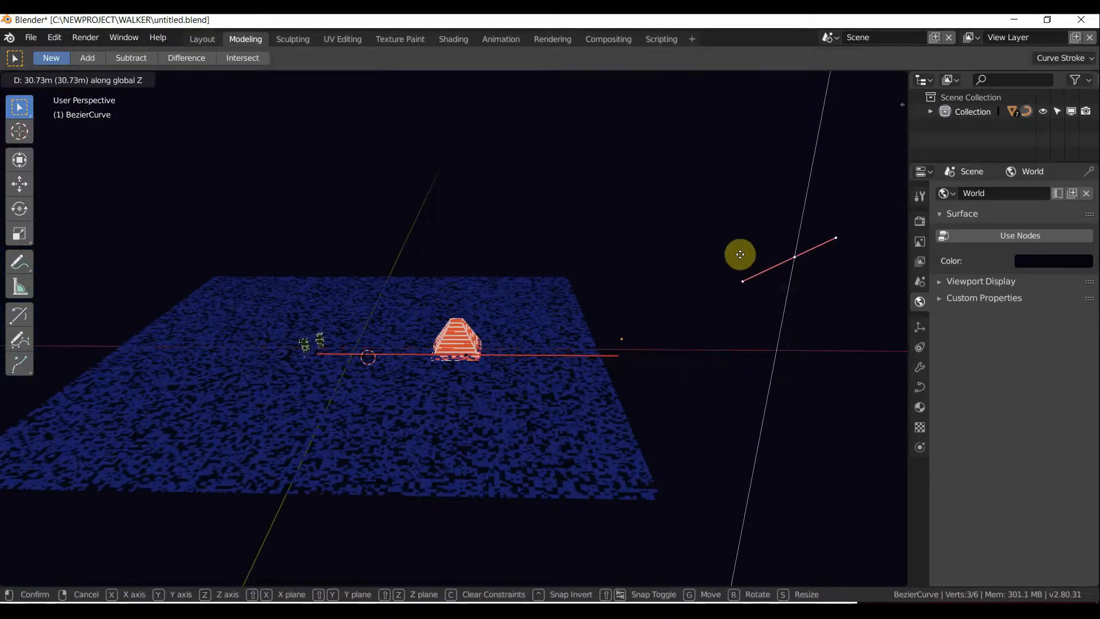
pyautogui.click(741, 274)
pyautogui.click(743, 277)
pyautogui.press('g')
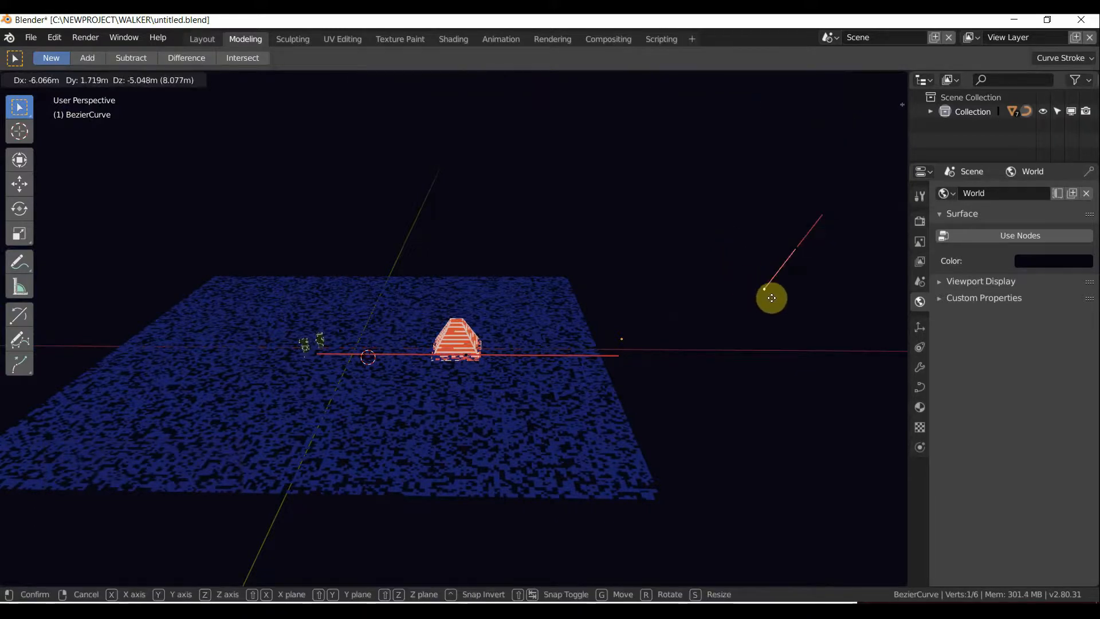
pyautogui.click(768, 260)
# Move the raised control point about 71.8 m in X, -1.25 m in Y and 11.7 m in Z, above the chessboard.
pyautogui.click(791, 249)
pyautogui.press('g')
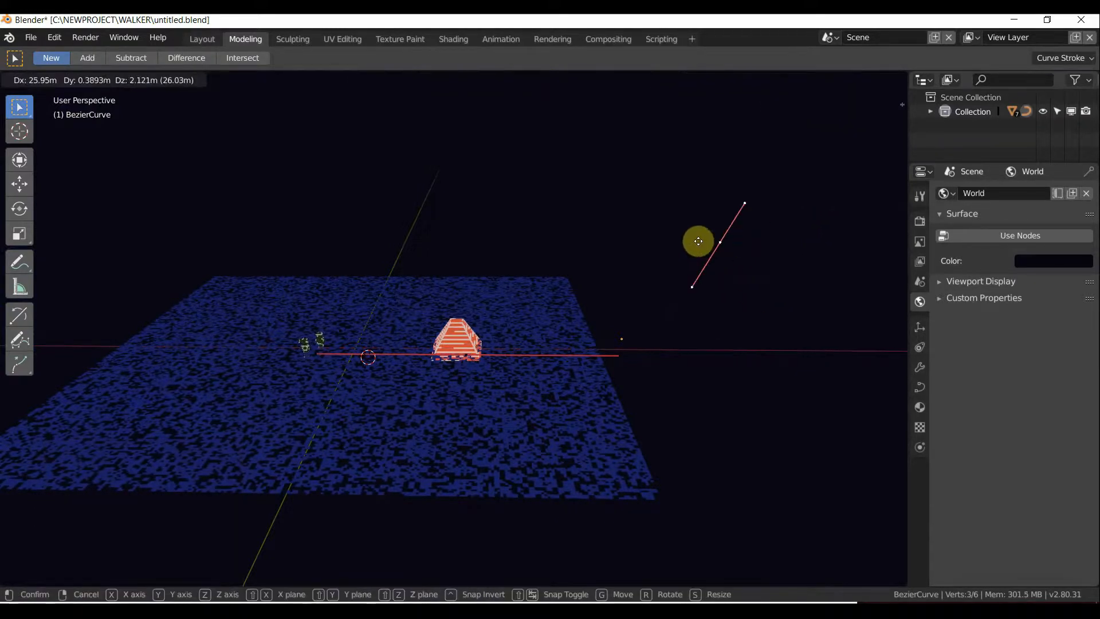
pyautogui.click(576, 217)
pyautogui.moveTo(576, 217); pyautogui.dragTo(550, 246, button='middle')
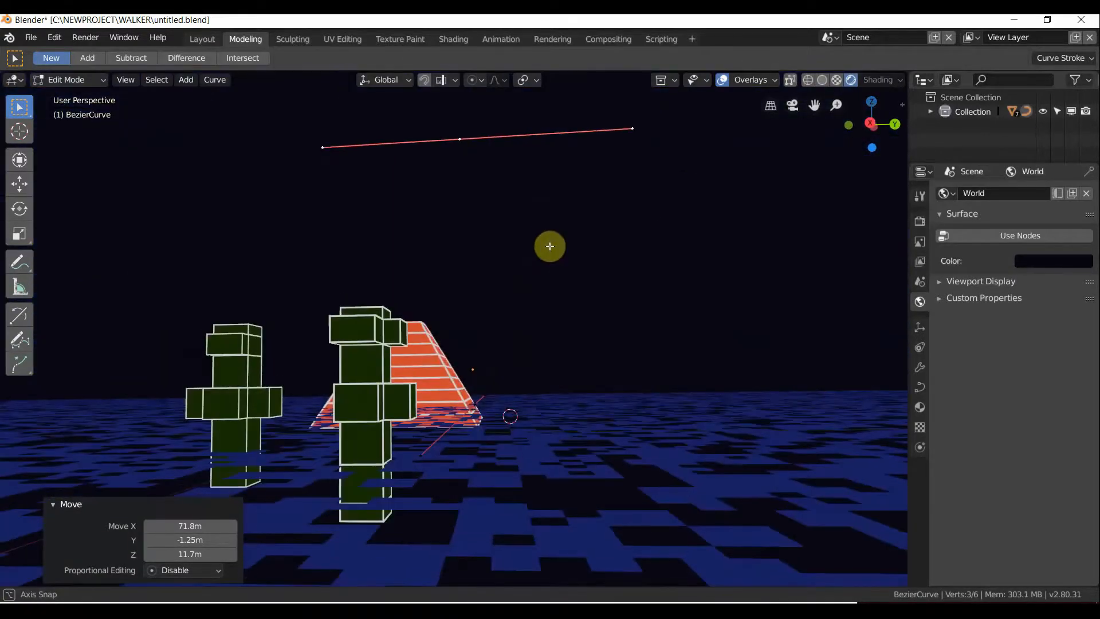
# Lift the upper control point about 10.4 m in Z, fine-tune its position above the pyramid, and return to Object Mode.
pyautogui.click(471, 139)
pyautogui.press('g')
pyautogui.click(454, 107)
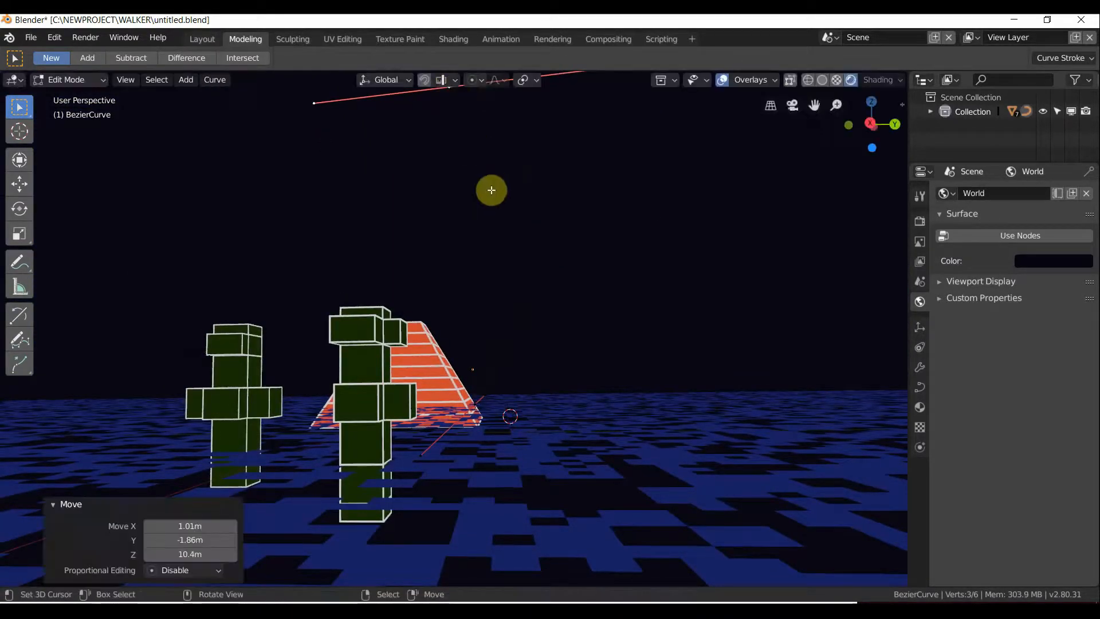
pyautogui.press('g')
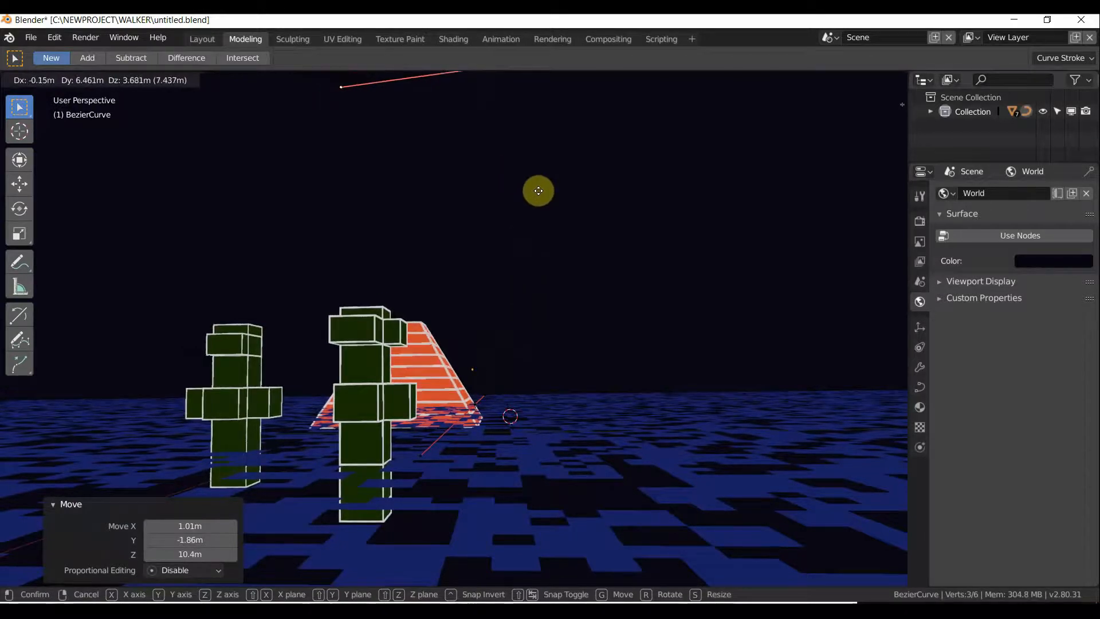
pyautogui.click(546, 211)
pyautogui.scroll(-3, 547, 211)
pyautogui.moveTo(546, 211); pyautogui.dragTo(523, 266, button='middle')
pyautogui.press('g')
pyautogui.click(539, 189)
pyautogui.scroll(2, 533, 248)
pyautogui.press('Tab')
pyautogui.scroll(1, 522, 266)
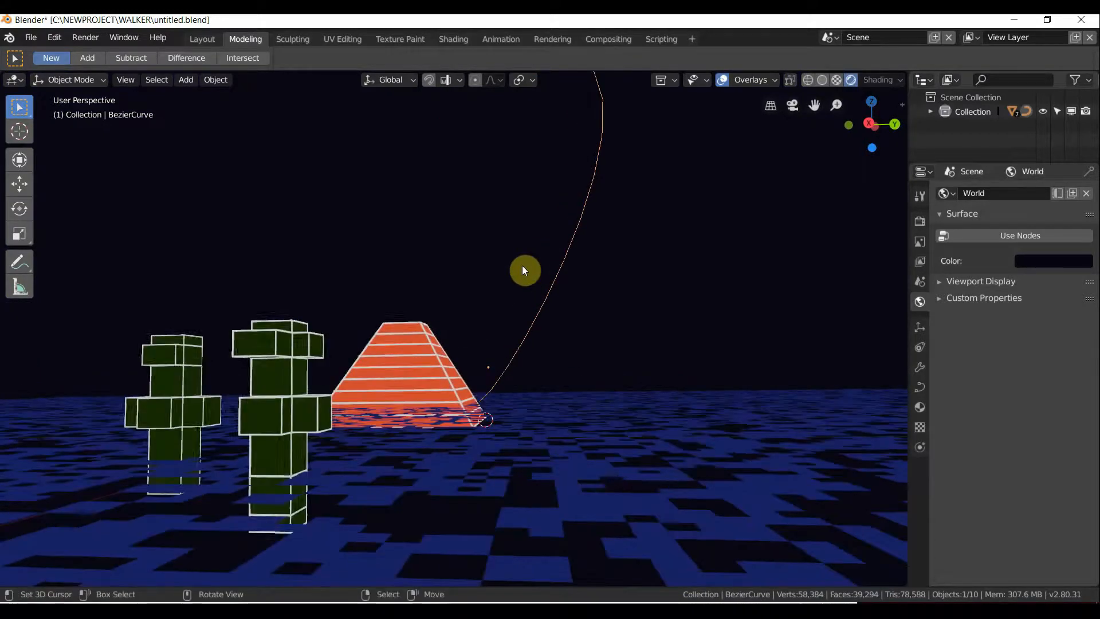
# Duplicate the tall curve in place and shift the copy slightly toward the pyramid.
pyautogui.hotkey('shift', 'd')
pyautogui.rightClick(542, 292)
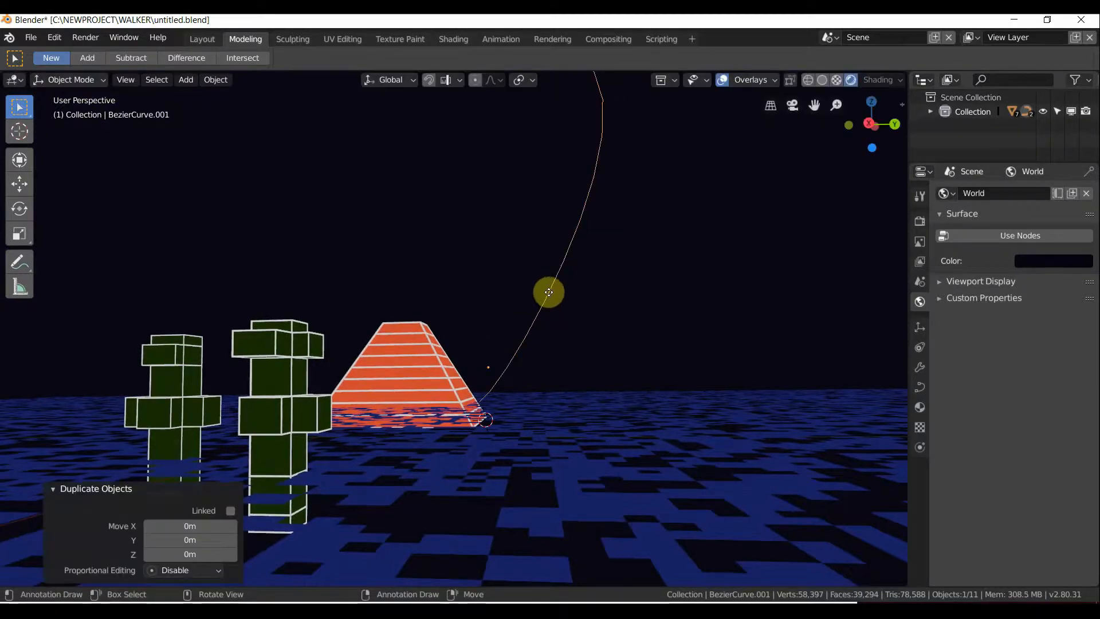
pyautogui.press('g')
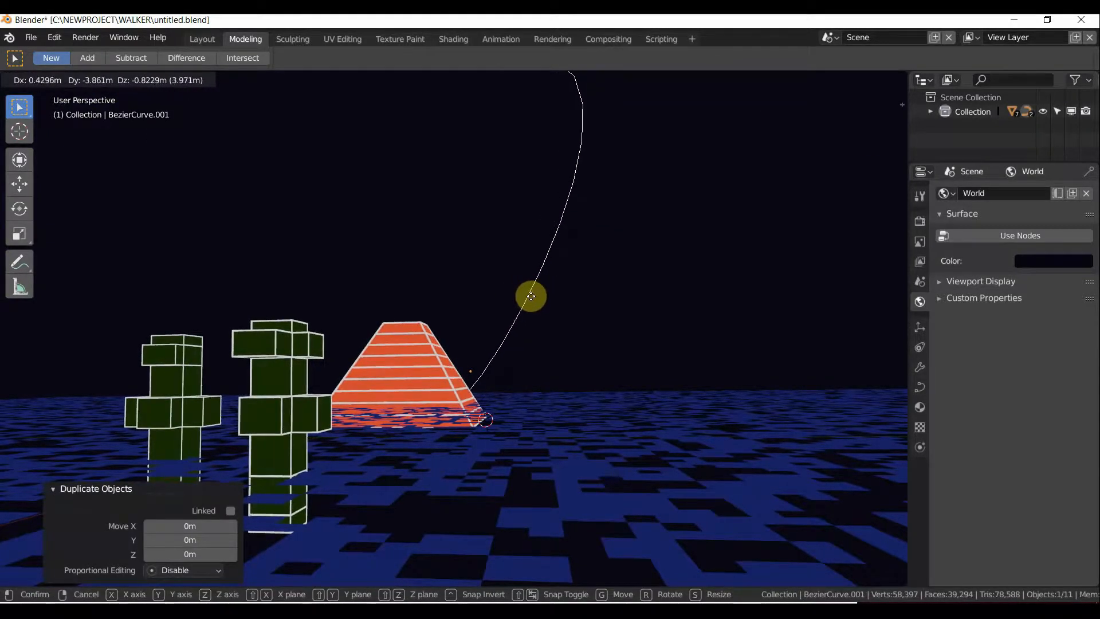
pyautogui.click(531, 281)
# Move the copy's selected lower handle about 3.28 m in X, -18.8 m in Y and 11.3 m in Z, and leave Edit Mode.
pyautogui.press('Tab')
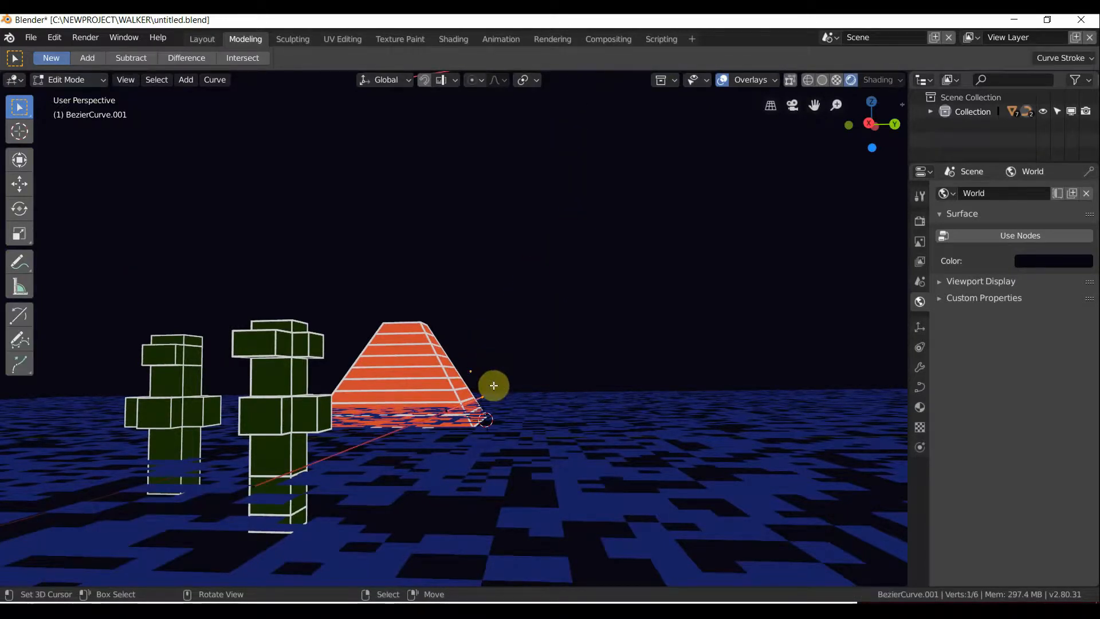
pyautogui.press('g')
pyautogui.click(424, 313)
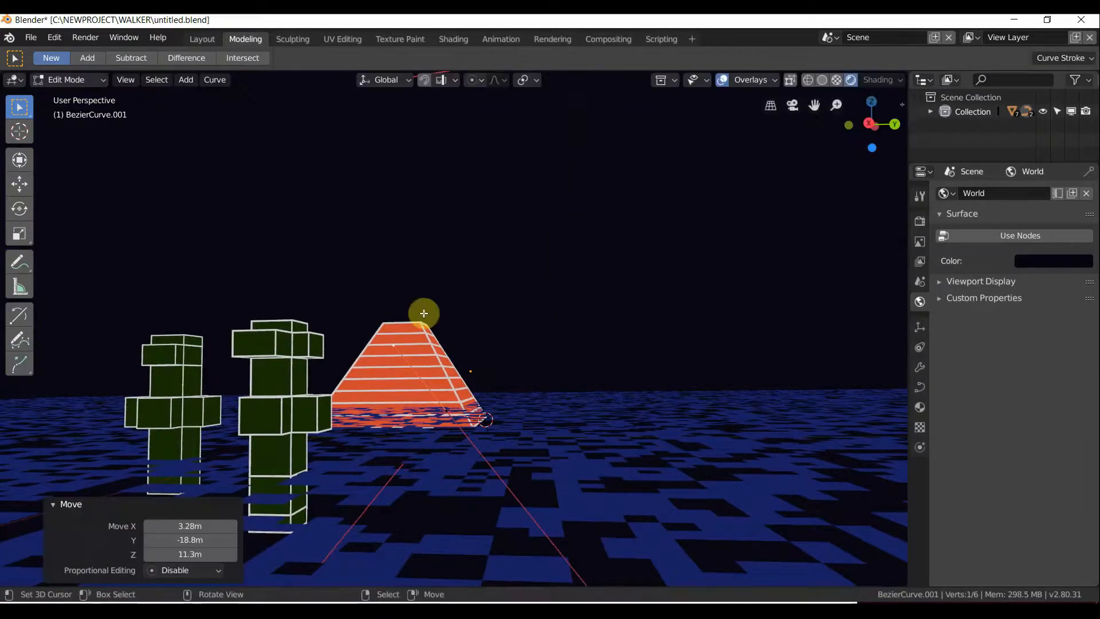
pyautogui.press('Tab')
# Raise the copied curve 9.5 m along Z, then shift it about -0.896, 4.22, -6.3 m and about 0.254, -3.95, -3.98 m in X, Y, Z.
pyautogui.moveTo(425, 305)
pyautogui.mouseDown(button='middle')
pyautogui.moveTo(440, 300)
pyautogui.moveTo(440, 312)
pyautogui.mouseUp(button='middle')
pyautogui.scroll(-2, 442, 311)
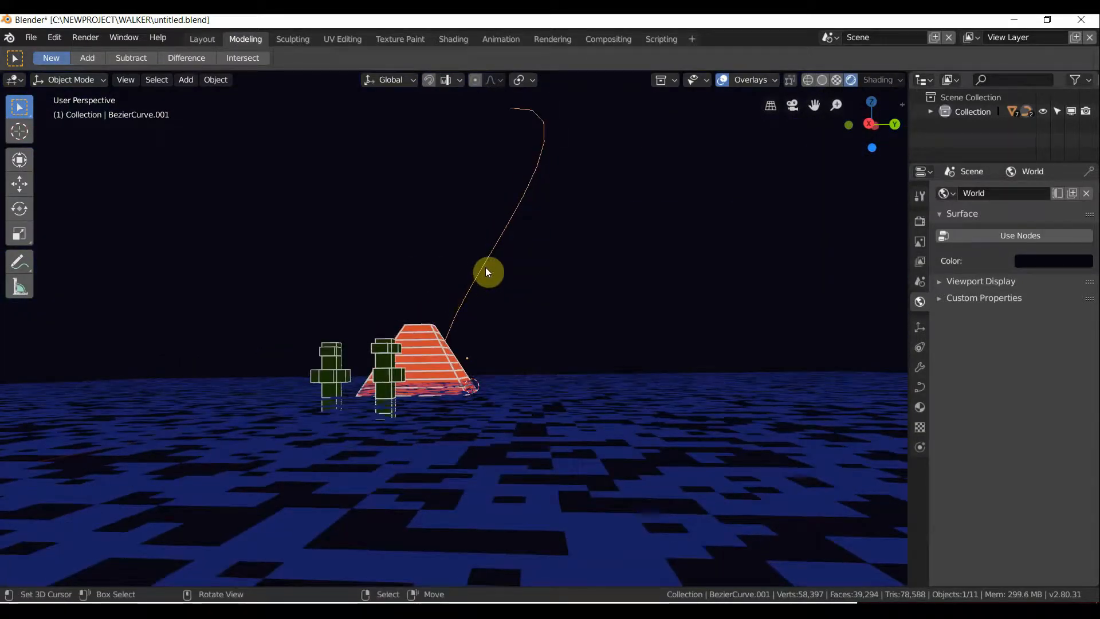
pyautogui.press('g')
pyautogui.press('z')
pyautogui.click(497, 237)
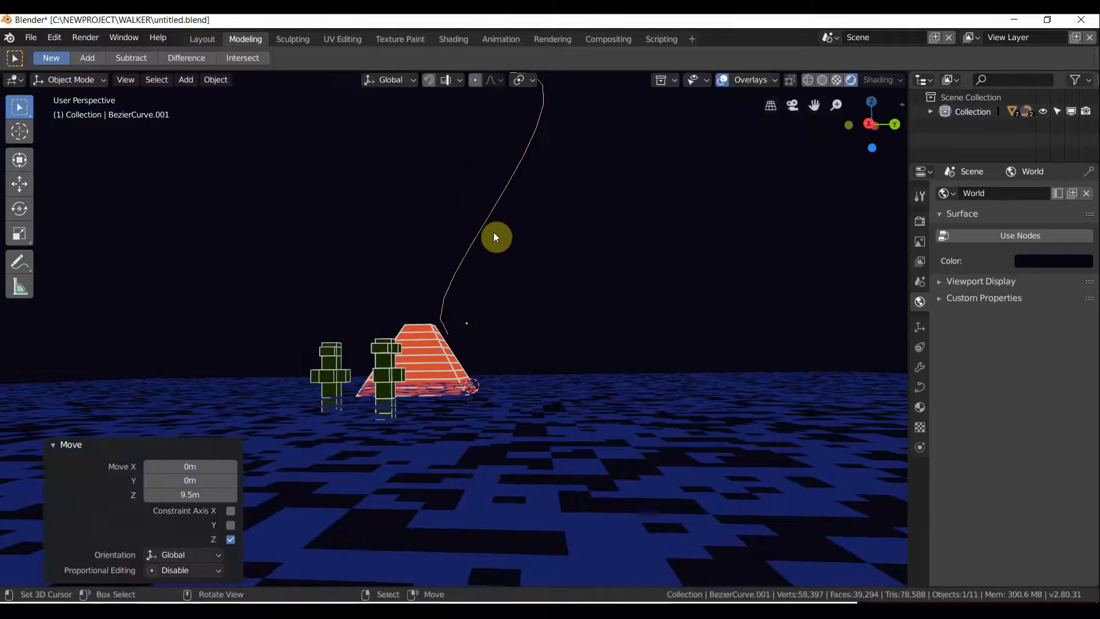
pyautogui.press('g')
pyautogui.click(486, 256)
pyautogui.scroll(2, 496, 256)
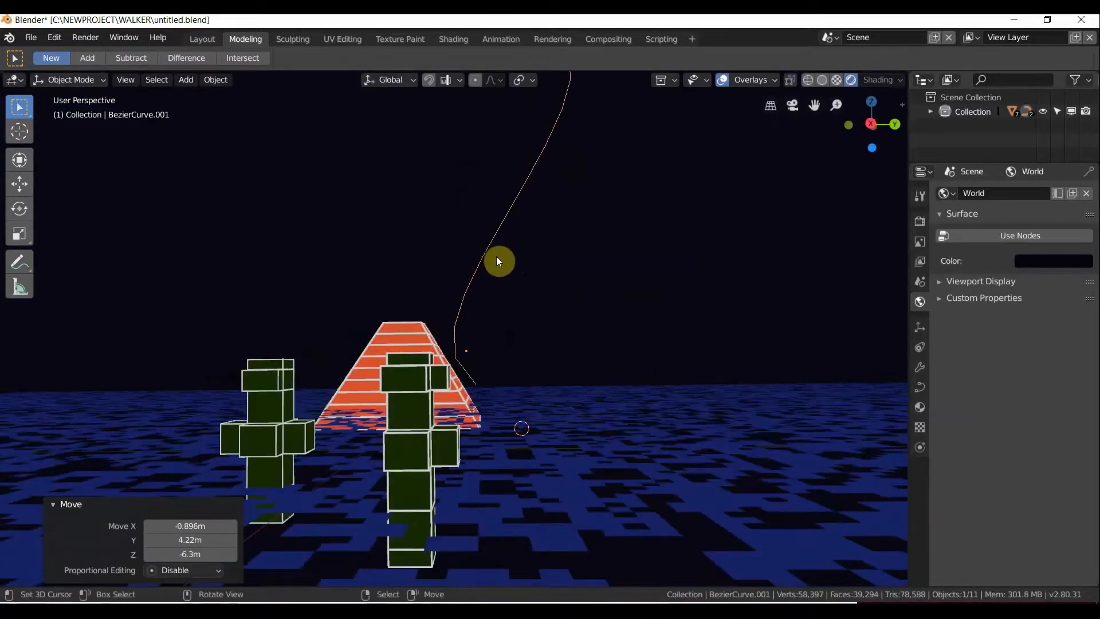
pyautogui.press('g')
pyautogui.click(536, 240)
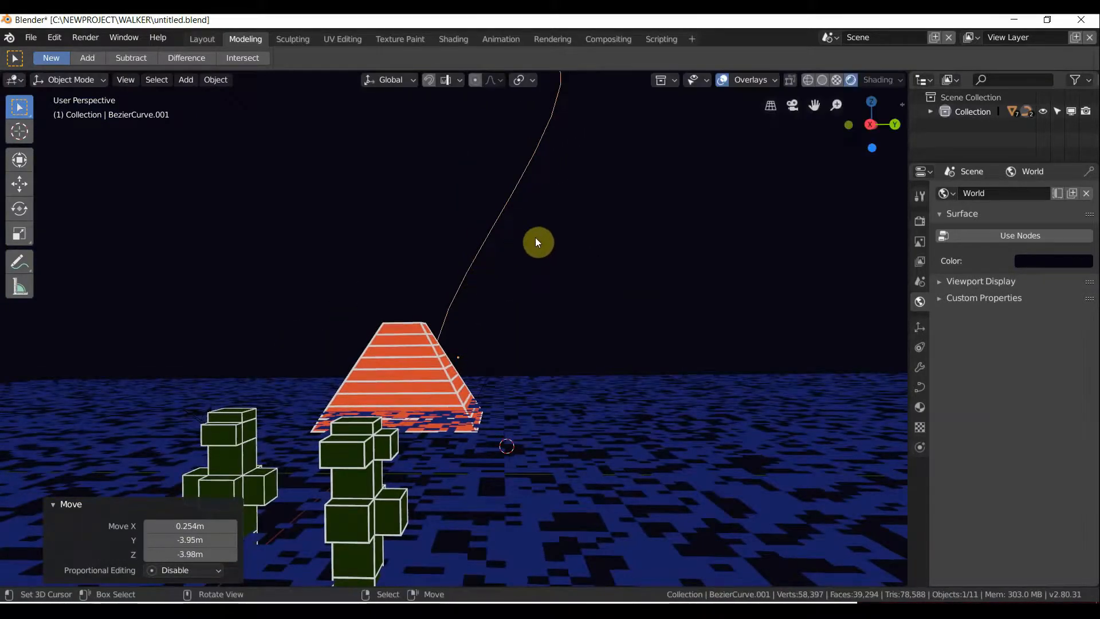
# Select the original curve, move its upper control point about 1.7 m in X, -22 m in Y and -1.79 m in Z, and leave Edit Mode.
pyautogui.rightClick(545, 239)
pyautogui.press('Tab')
pyautogui.scroll(-4, 545, 239)
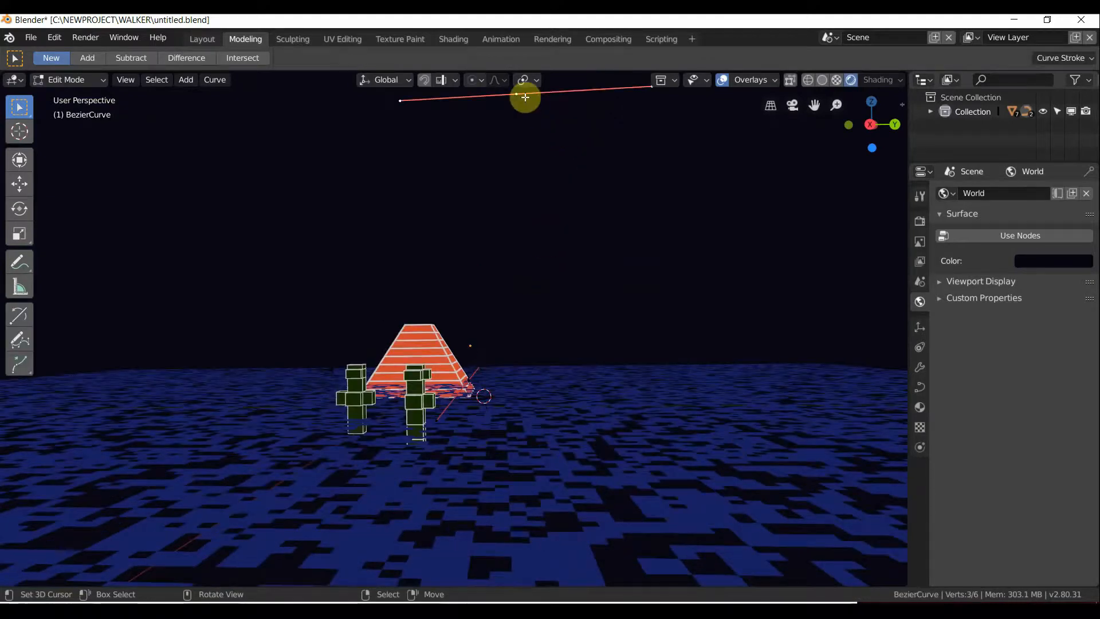
pyautogui.press('g')
pyautogui.click(439, 100)
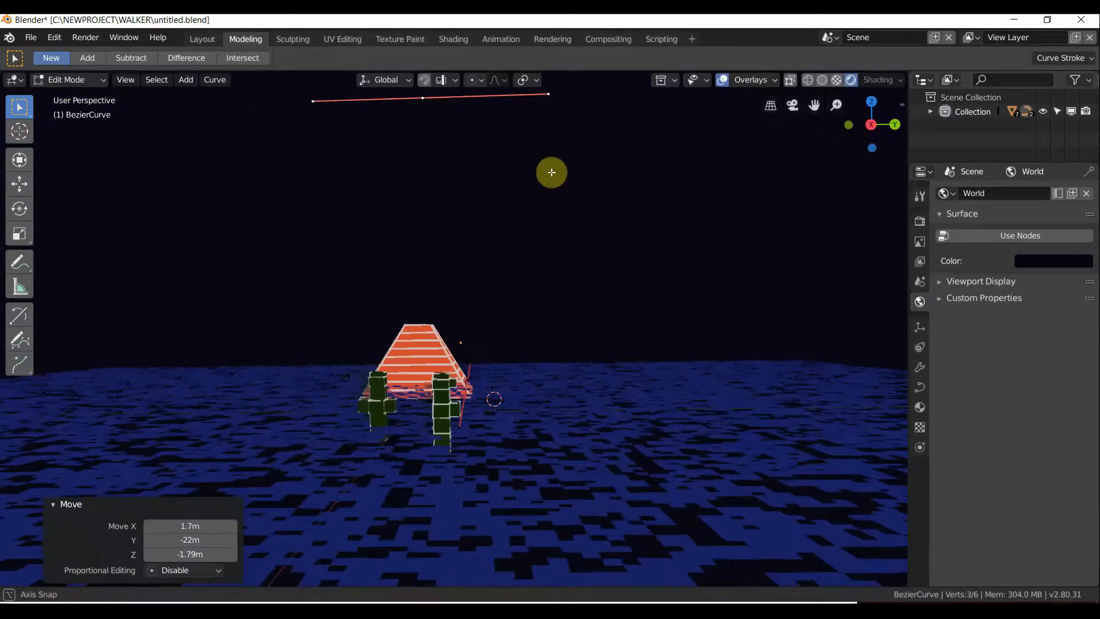
pyautogui.press('Tab')
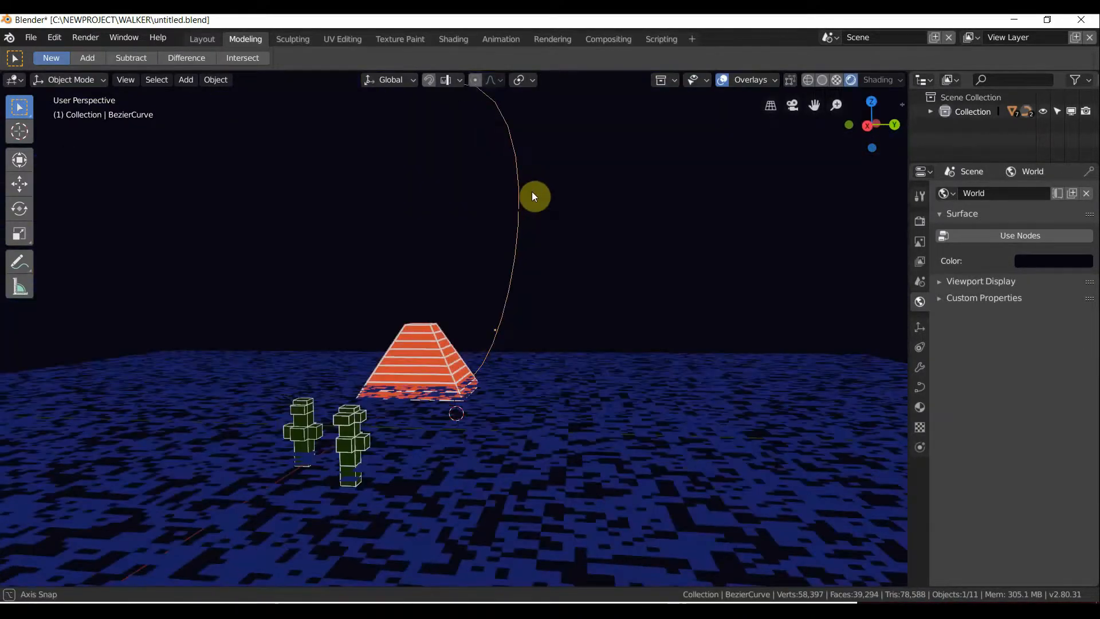
# Duplicate the original curve in place and rotate the copy about -95.5° around the global Z axis.
pyautogui.hotkey('shift', 'd')
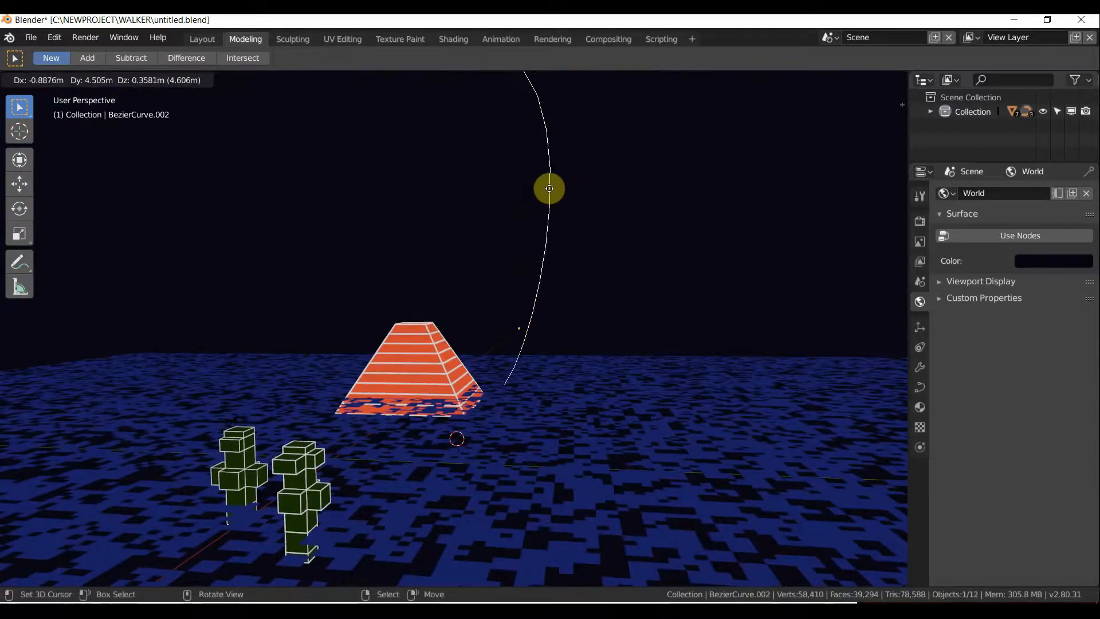
pyautogui.rightClick(550, 191)
pyautogui.press('r')
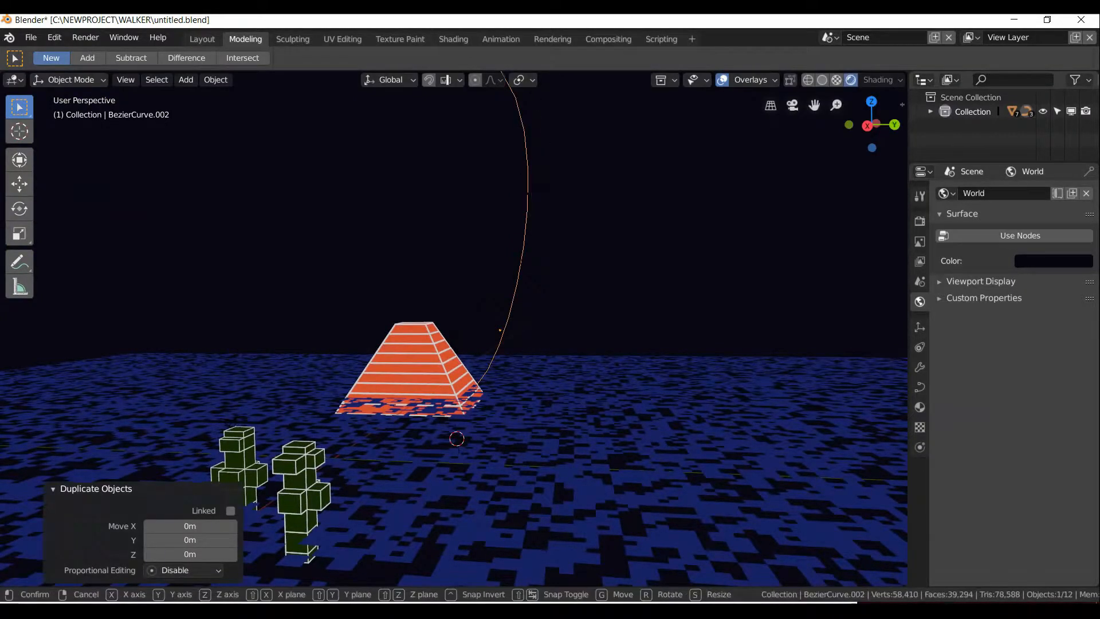
pyautogui.press('z')
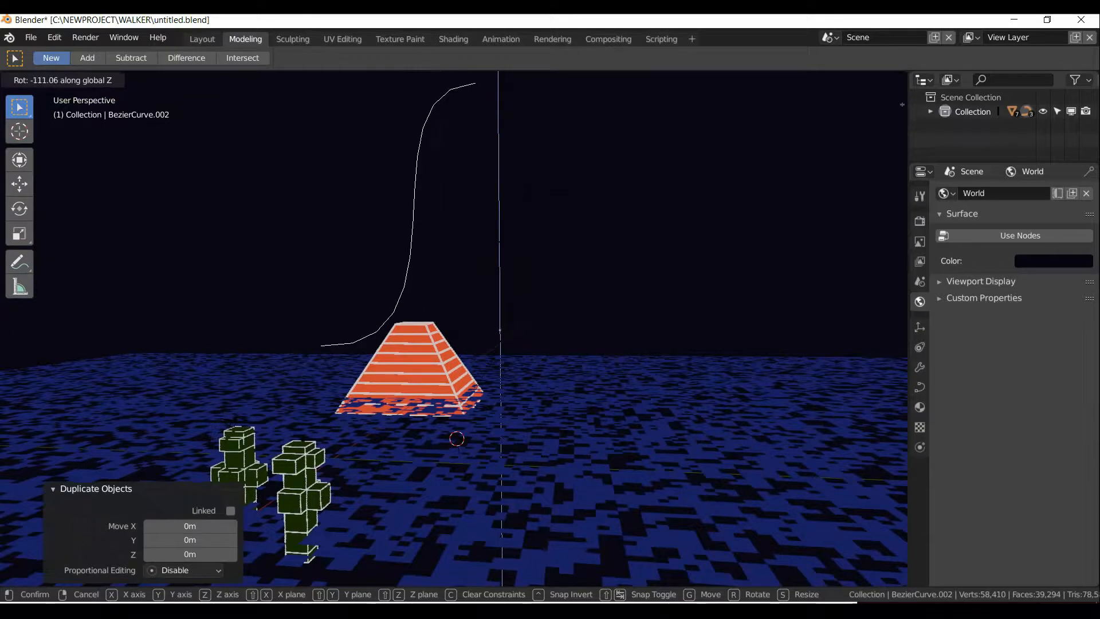
pyautogui.click(609, 360)
# Move the rotated copy about -3.4, 17.9, -0.786 m, then about -0.536, 8.34, -0.532 m in X, Y, Z.
pyautogui.press('g')
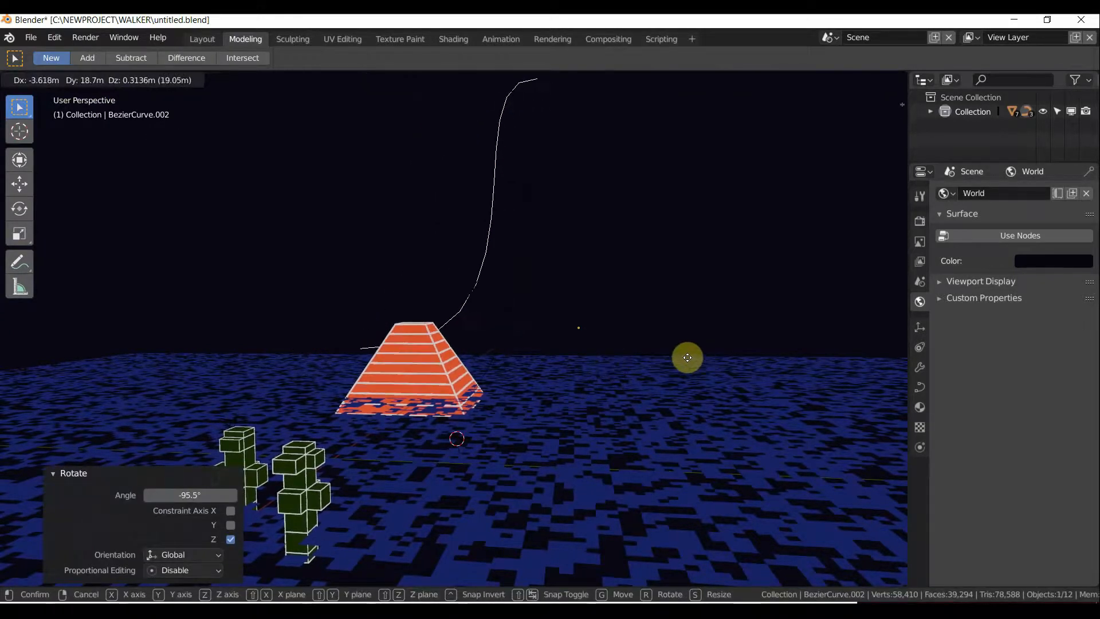
pyautogui.click(683, 361)
pyautogui.moveTo(658, 331); pyautogui.dragTo(661, 324, button='middle')
pyautogui.press('g')
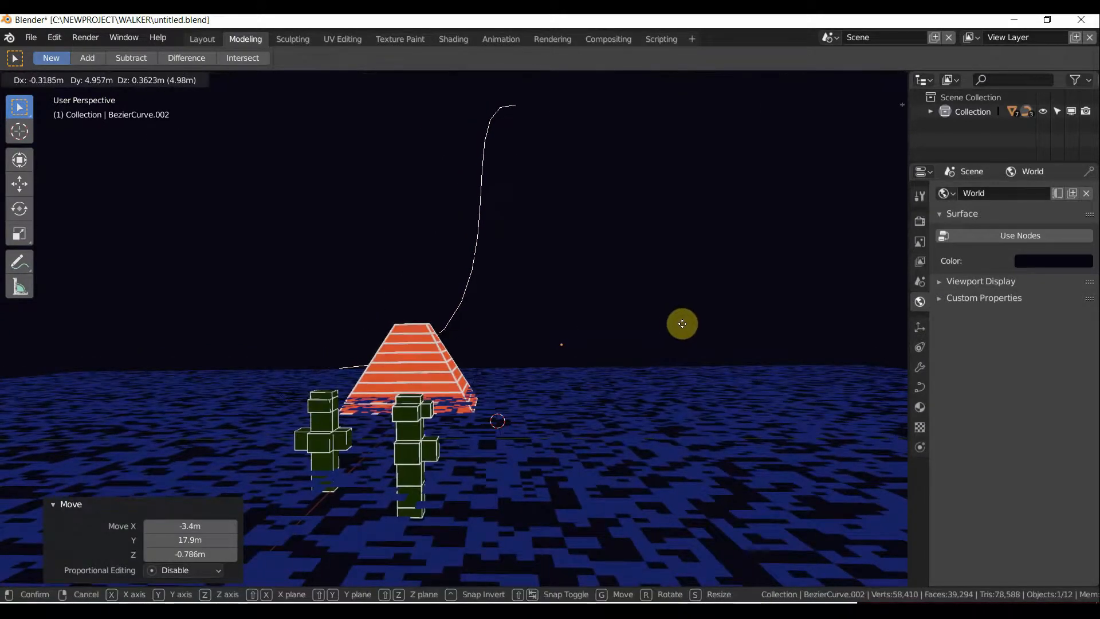
pyautogui.click(685, 318)
pyautogui.scroll(5, 639, 288)
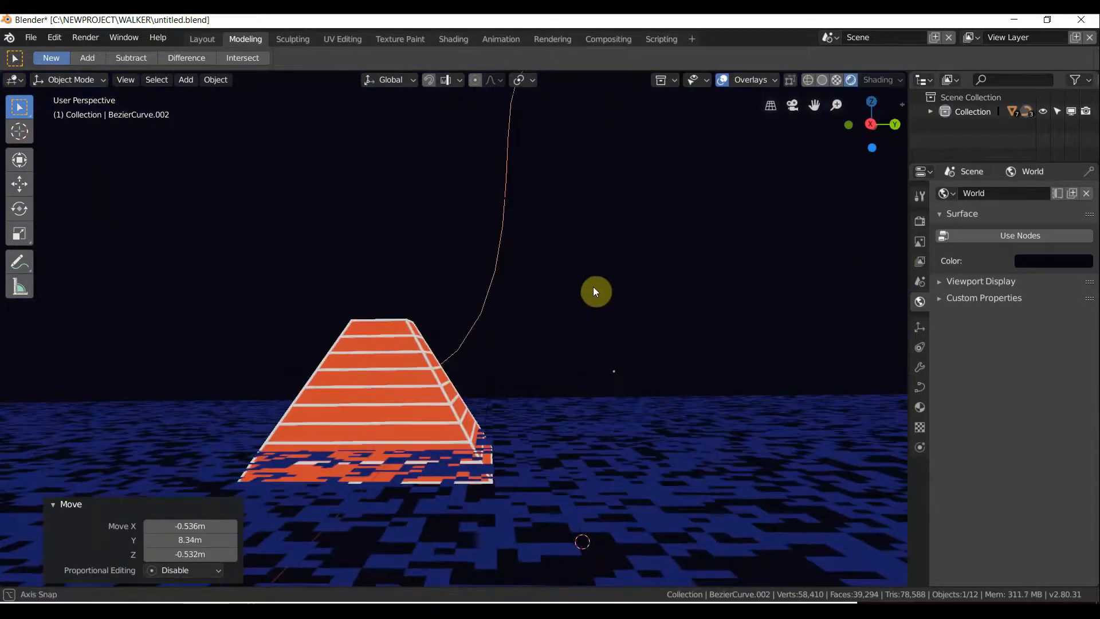
# Select the tall S-shaped curve BezierCurve.001 and set its fill mode to Full and its smoothing to 0.19.
pyautogui.moveTo(595, 288); pyautogui.dragTo(555, 287, button='middle')
pyautogui.press('Tab')
pyautogui.press('Tab')
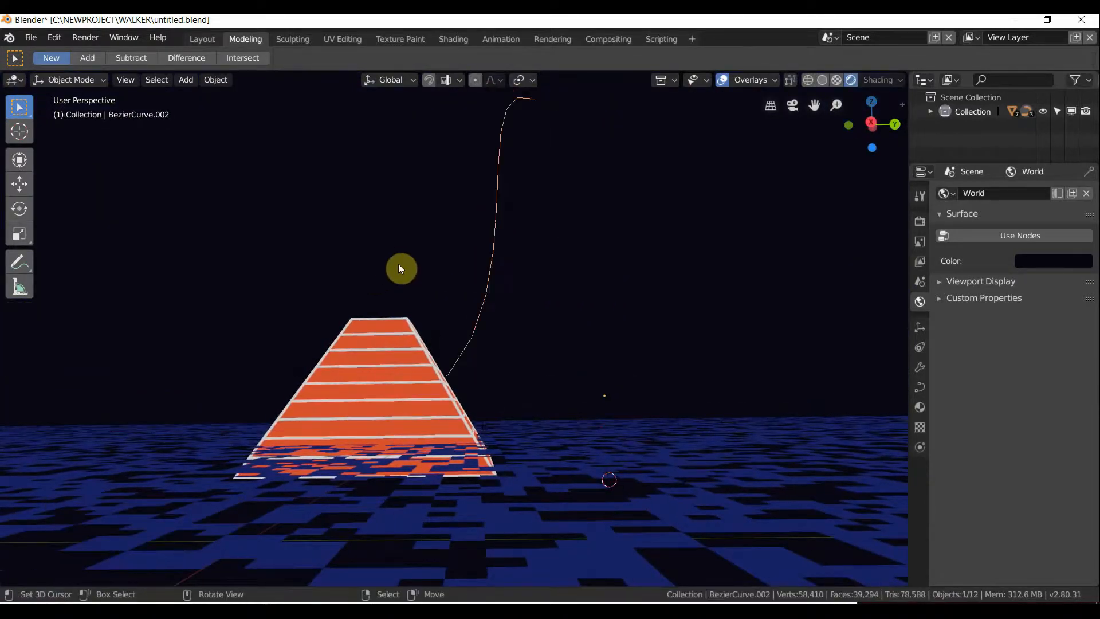
pyautogui.click(467, 282)
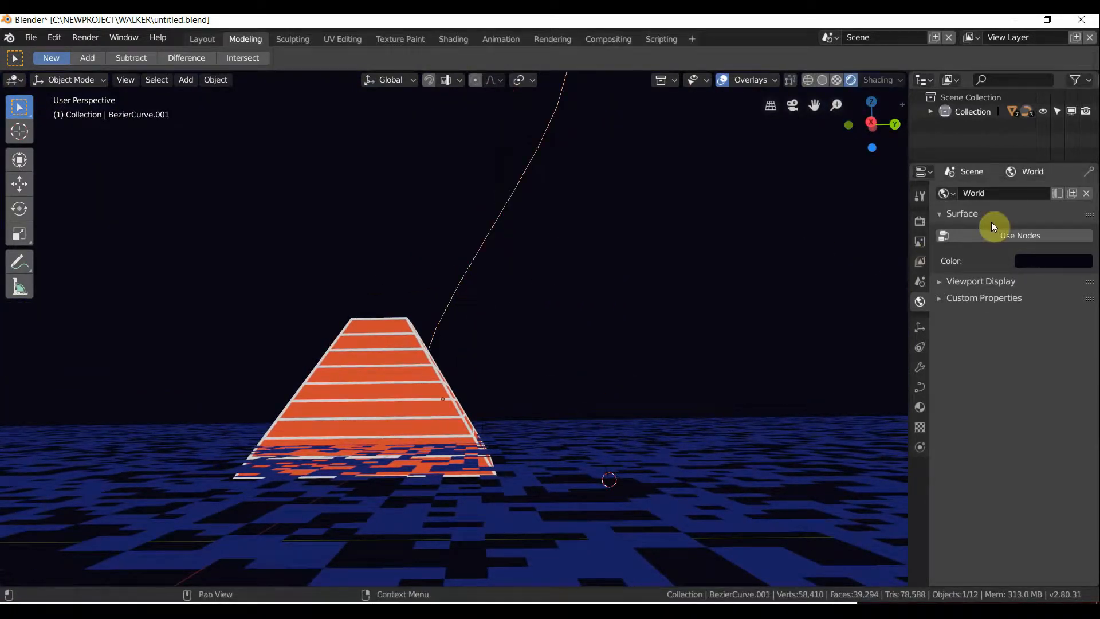
pyautogui.click(918, 385)
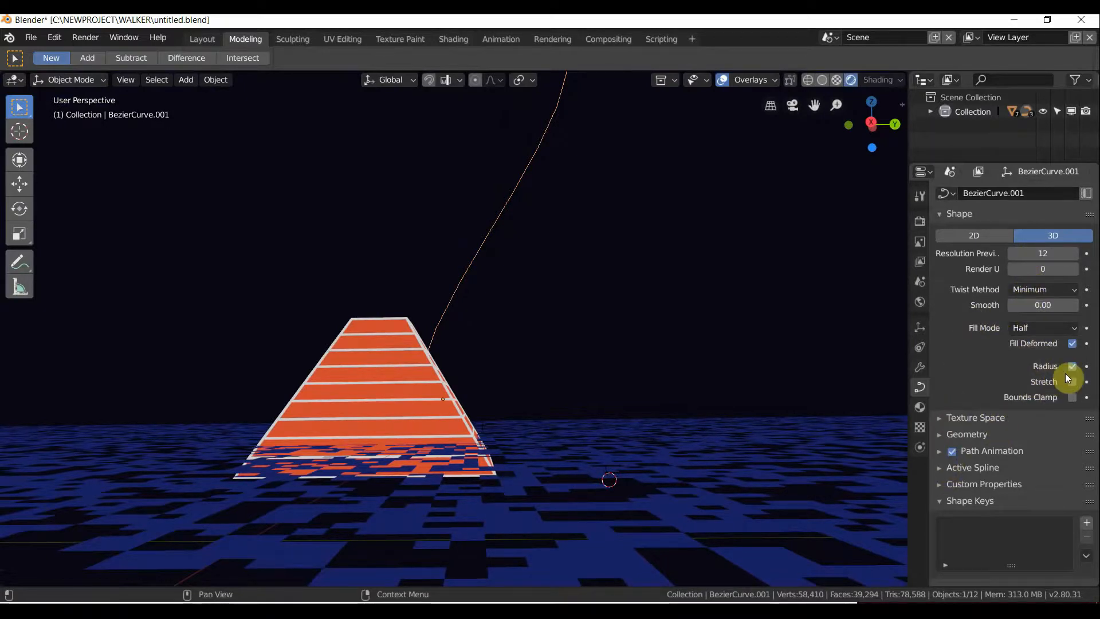
pyautogui.click(1043, 328)
pyautogui.click(1037, 316)
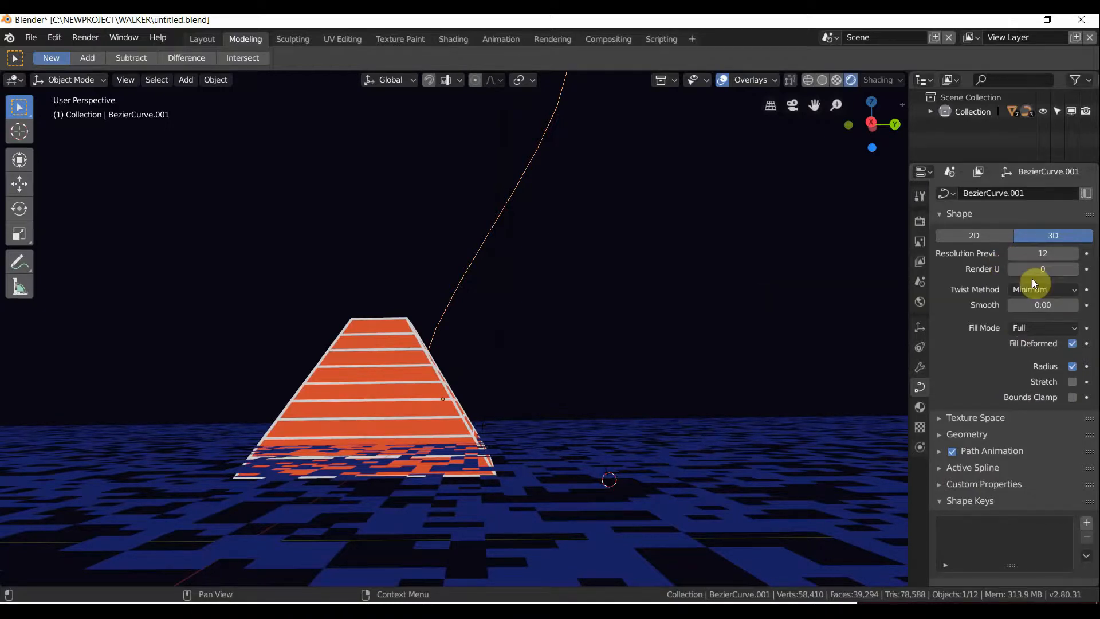
pyautogui.moveTo(1032, 304)
pyautogui.mouseDown()
pyautogui.moveTo(1049, 305)
pyautogui.moveTo(1031, 305)
pyautogui.mouseUp()
# Set the selected curve's geometry extrusion to 0.01 m.
pyautogui.click(944, 421)
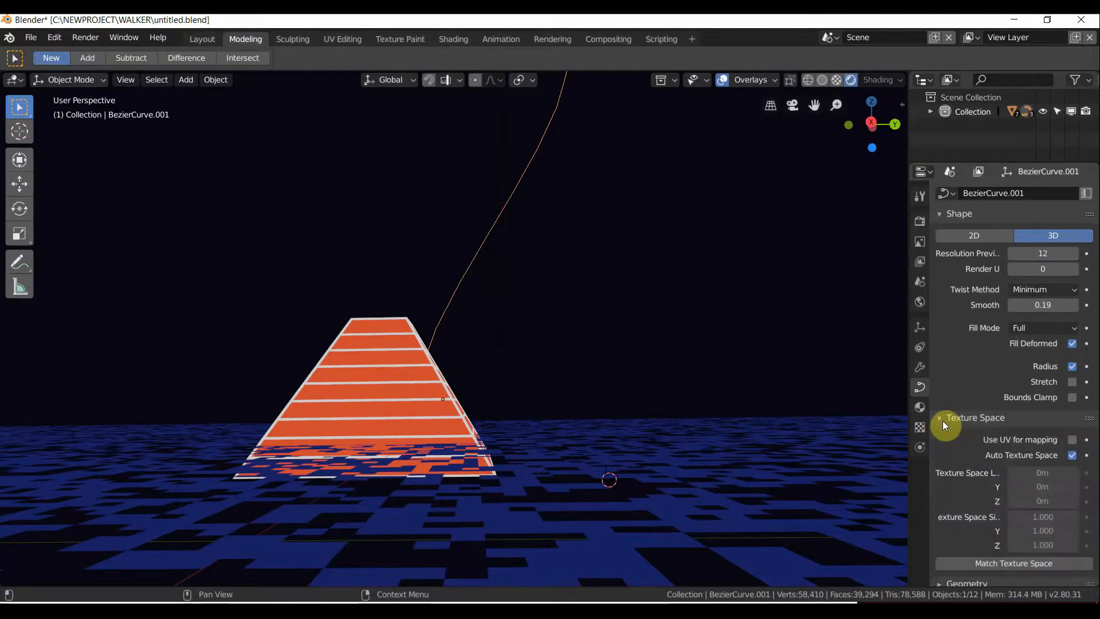
pyautogui.click(943, 421)
pyautogui.click(944, 436)
pyautogui.scroll(-2, 1012, 439)
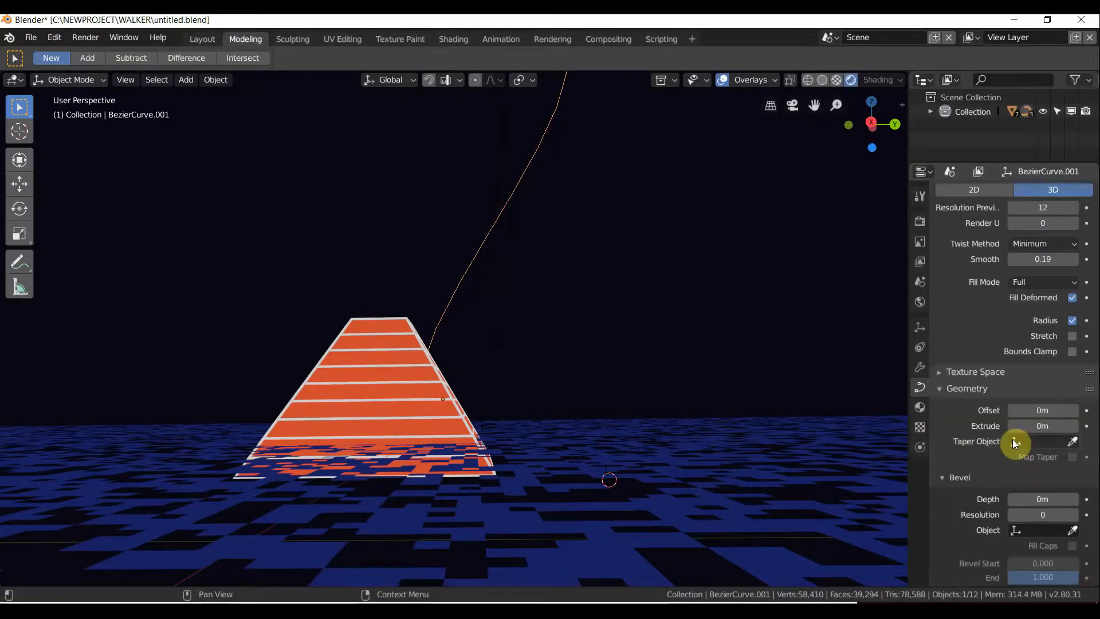
pyautogui.moveTo(1042, 426); pyautogui.dragTo(1043, 425)
pyautogui.moveTo(664, 358); pyautogui.dragTo(504, 290, button='middle')
pyautogui.scroll(3, 416, 273)
pyautogui.scroll(-3, 505, 289)
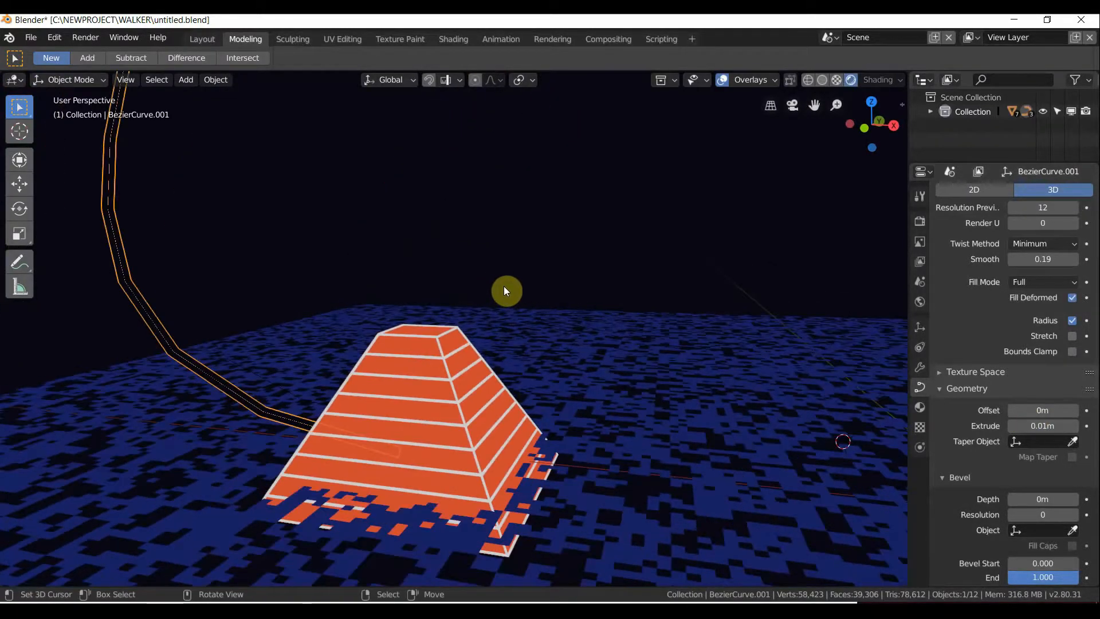
# Try the Back fill mode on the extruded curve, and restore Full.
pyautogui.scroll(2, 972, 314)
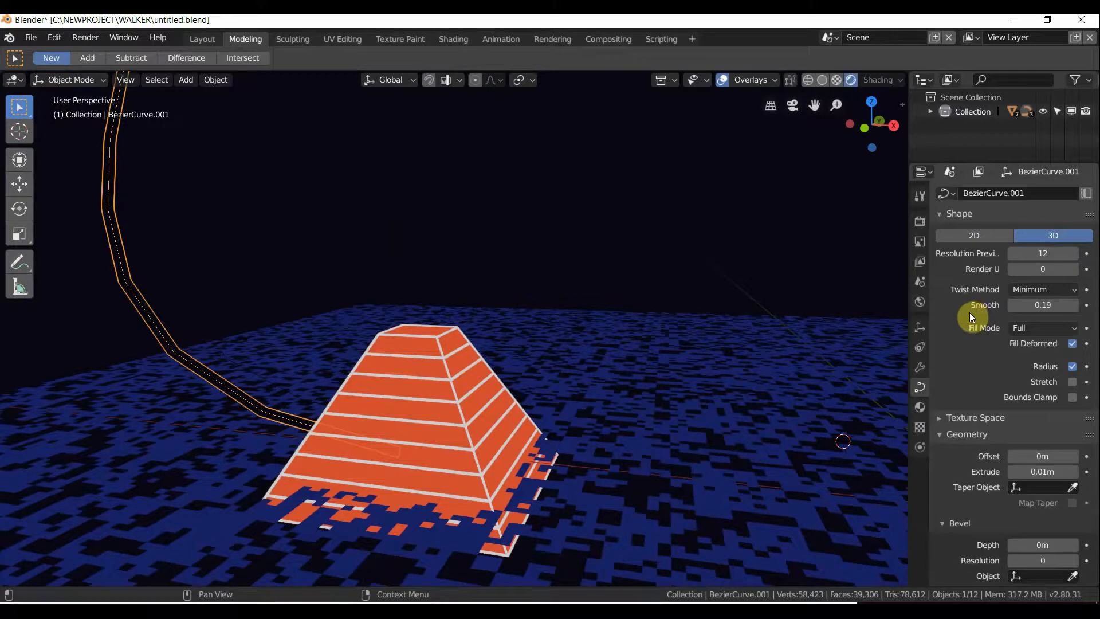
pyautogui.click(1053, 285)
pyautogui.click(1022, 329)
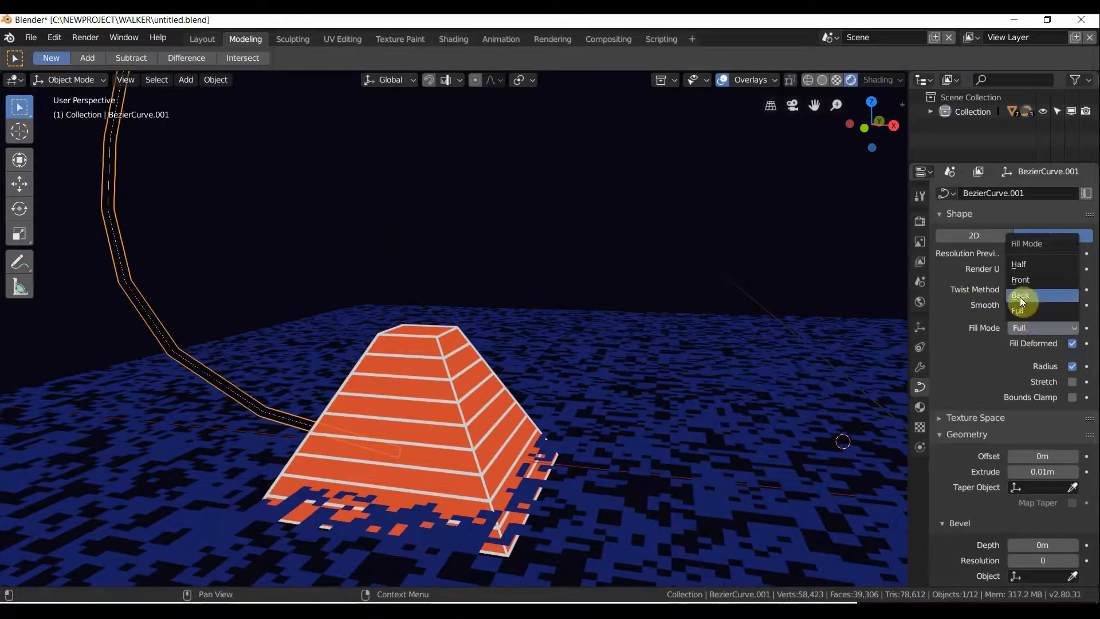
pyautogui.click(1020, 297)
pyautogui.click(1021, 325)
pyautogui.click(1020, 312)
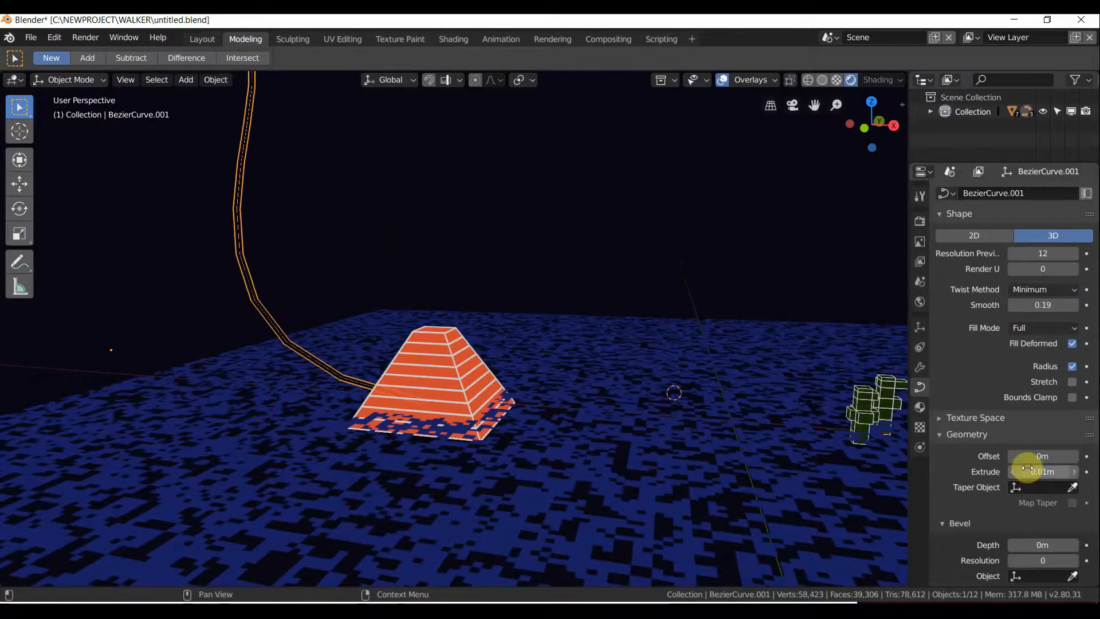
# Set the curve's bevel resolution to 4 and its geometry offset to -0.01 m.
pyautogui.scroll(-5, 1026, 458)
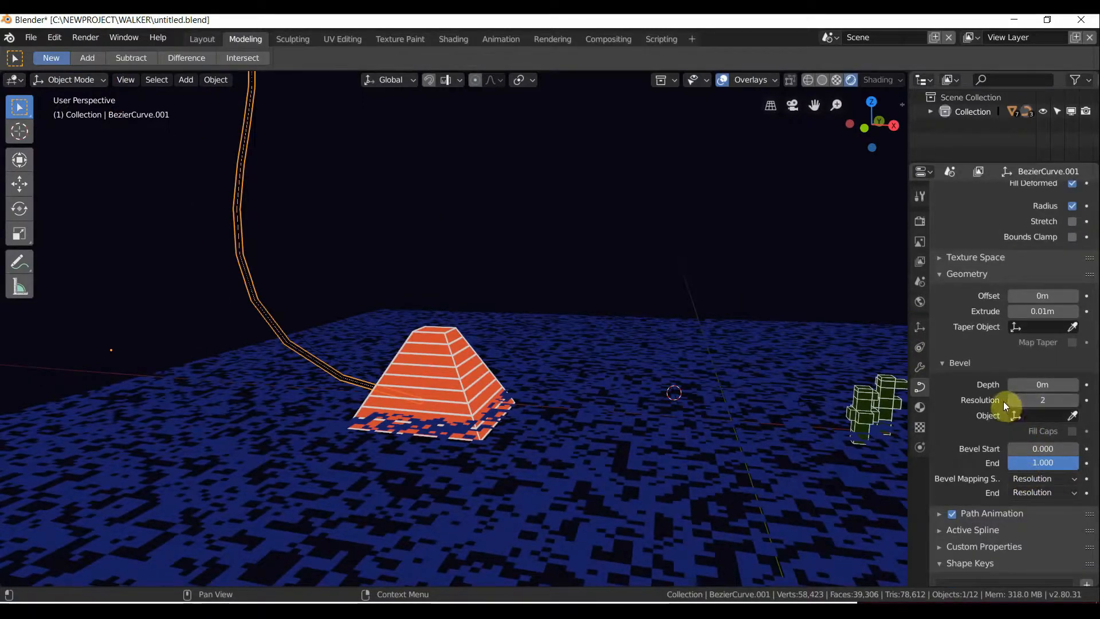
pyautogui.scroll(1, 1003, 401)
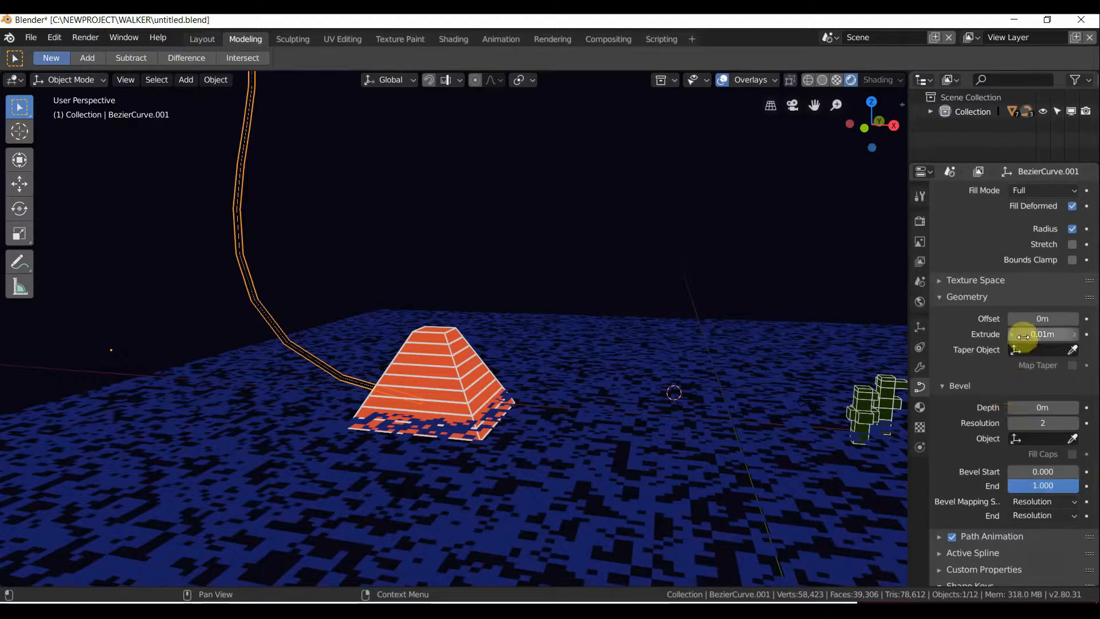
pyautogui.moveTo(1041, 334); pyautogui.dragTo(1023, 318)
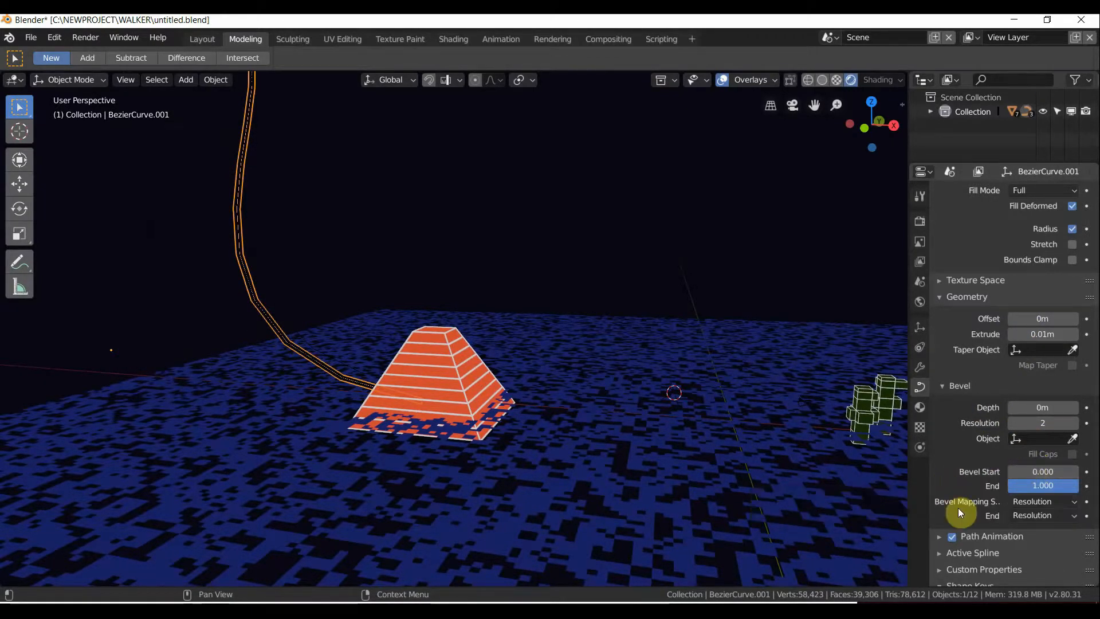
pyautogui.scroll(-3, 961, 512)
pyautogui.scroll(2, 963, 507)
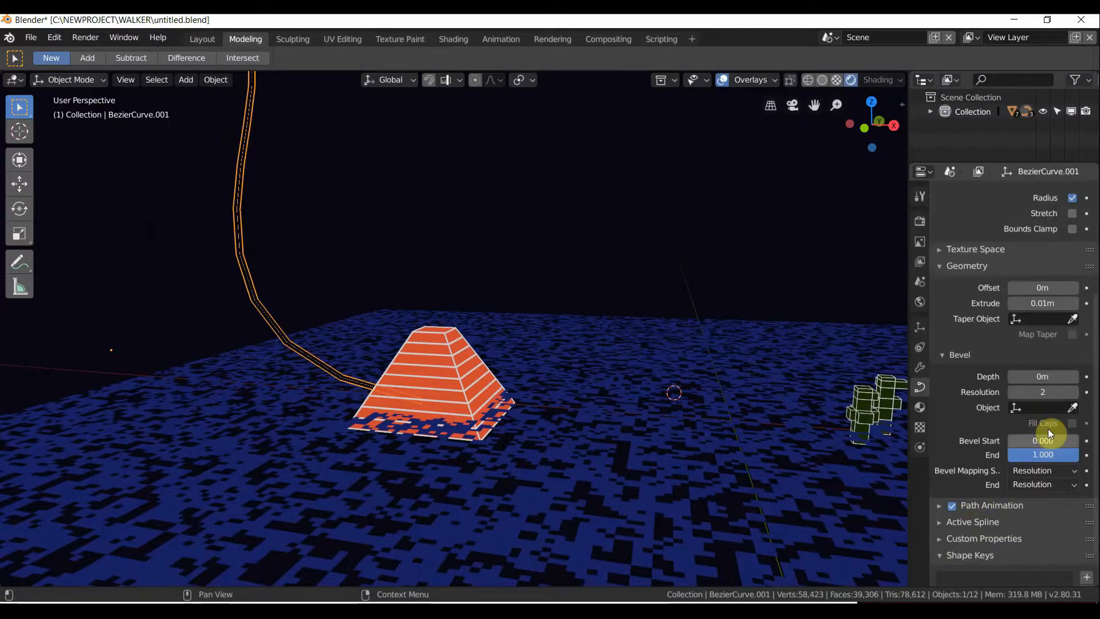
pyautogui.scroll(1, 1002, 380)
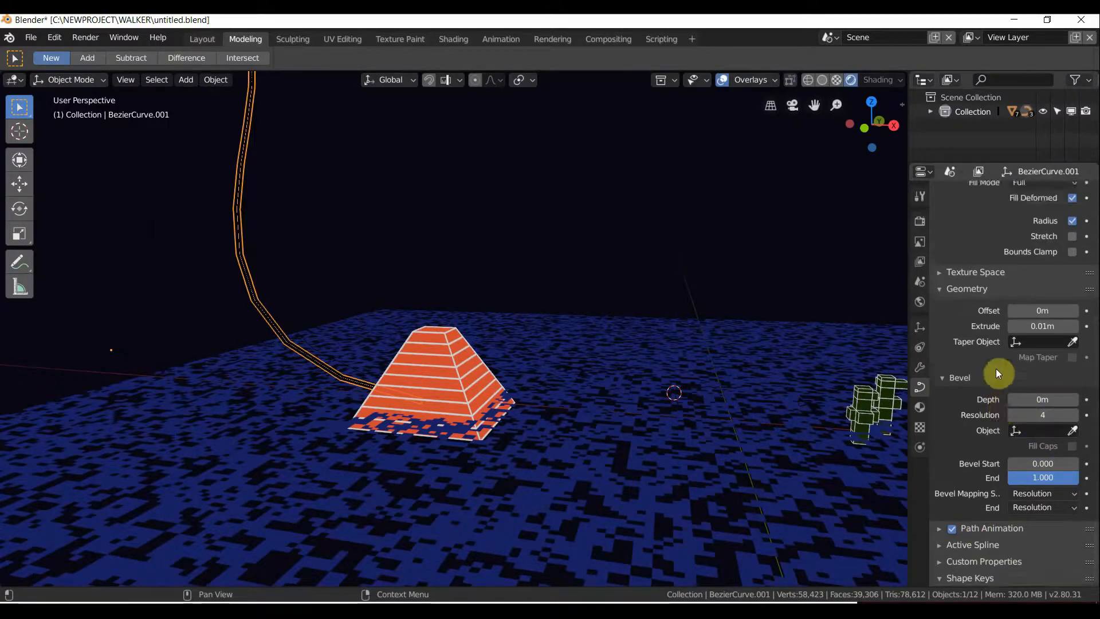
pyautogui.moveTo(1038, 311); pyautogui.dragTo(1028, 311)
# Raise the curve's smoothing to 1.19 and its preview resolution to 44.
pyautogui.scroll(2, 972, 369)
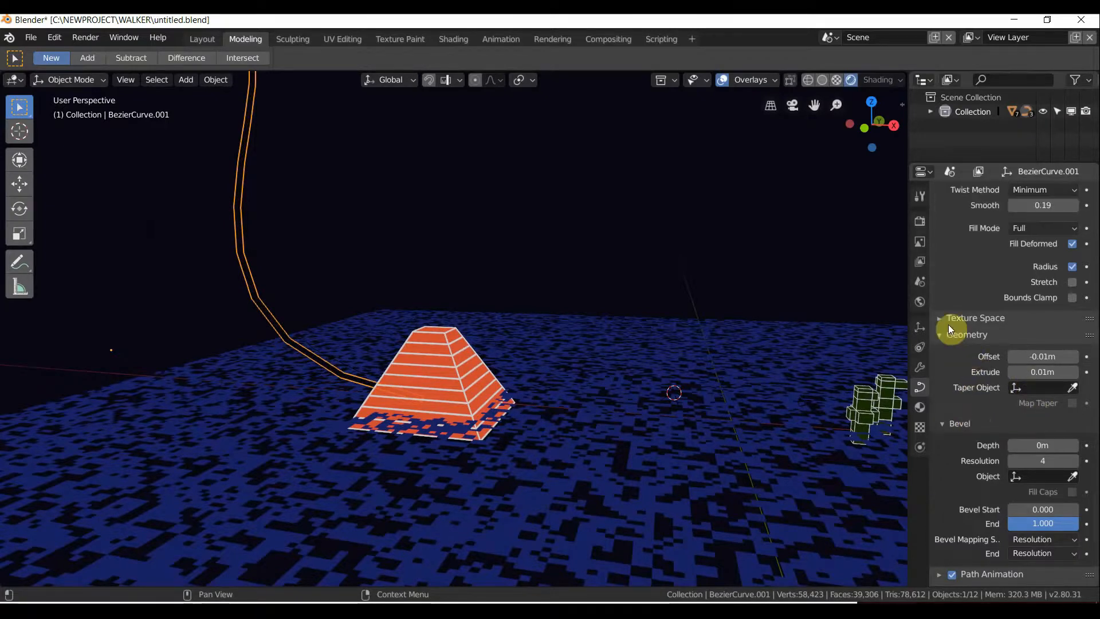
pyautogui.click(949, 322)
pyautogui.scroll(3, 974, 367)
pyautogui.scroll(2, 997, 379)
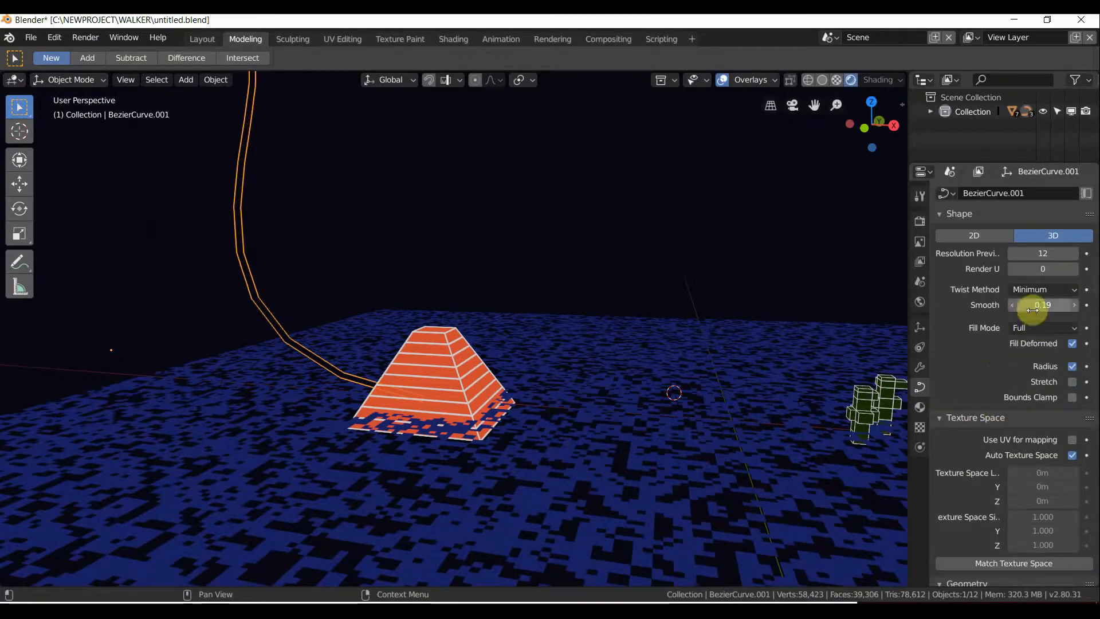
pyautogui.moveTo(1048, 305)
pyautogui.mouseDown()
pyautogui.moveTo(1083, 305)
pyautogui.moveTo(1068, 305)
pyautogui.mouseUp()
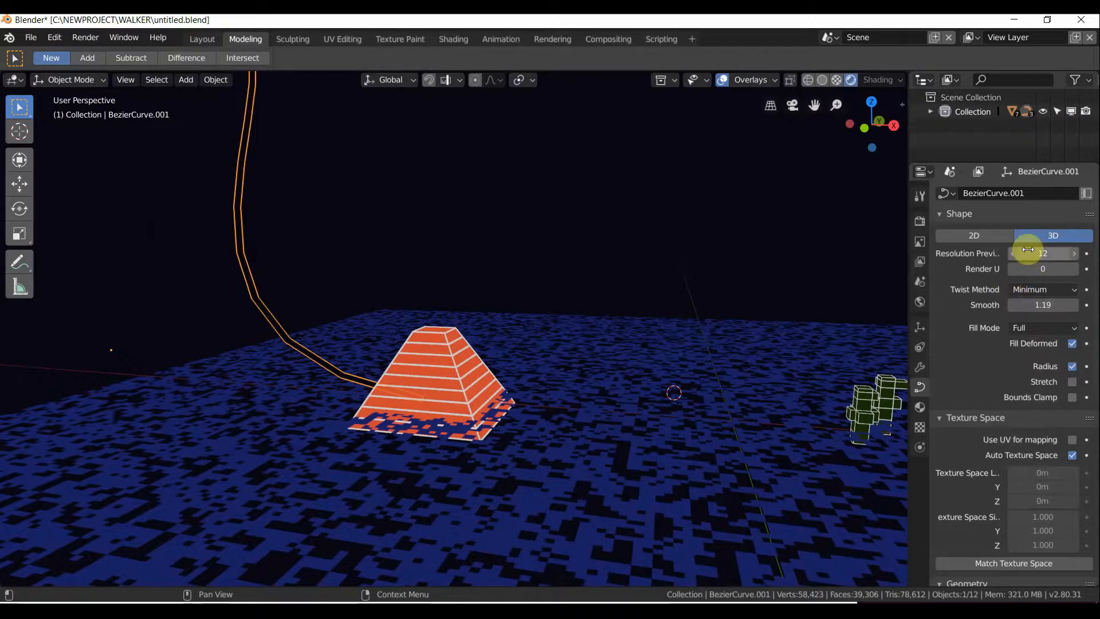
pyautogui.moveTo(1030, 252)
pyautogui.mouseDown()
pyautogui.moveTo(1054, 252)
pyautogui.moveTo(1043, 252)
pyautogui.mouseUp()
pyautogui.moveTo(659, 255); pyautogui.dragTo(688, 292, button='middle')
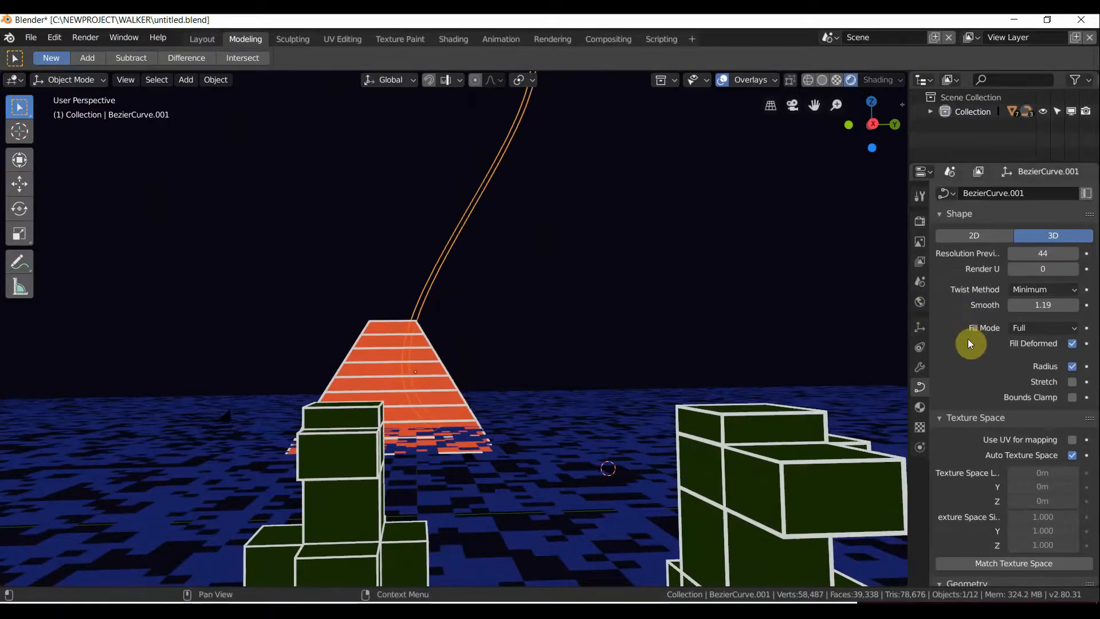
# Reduce the curve's extrusion to 0.005 m.
pyautogui.scroll(-7, 970, 372)
pyautogui.moveTo(1026, 445); pyautogui.dragTo(1059, 461)
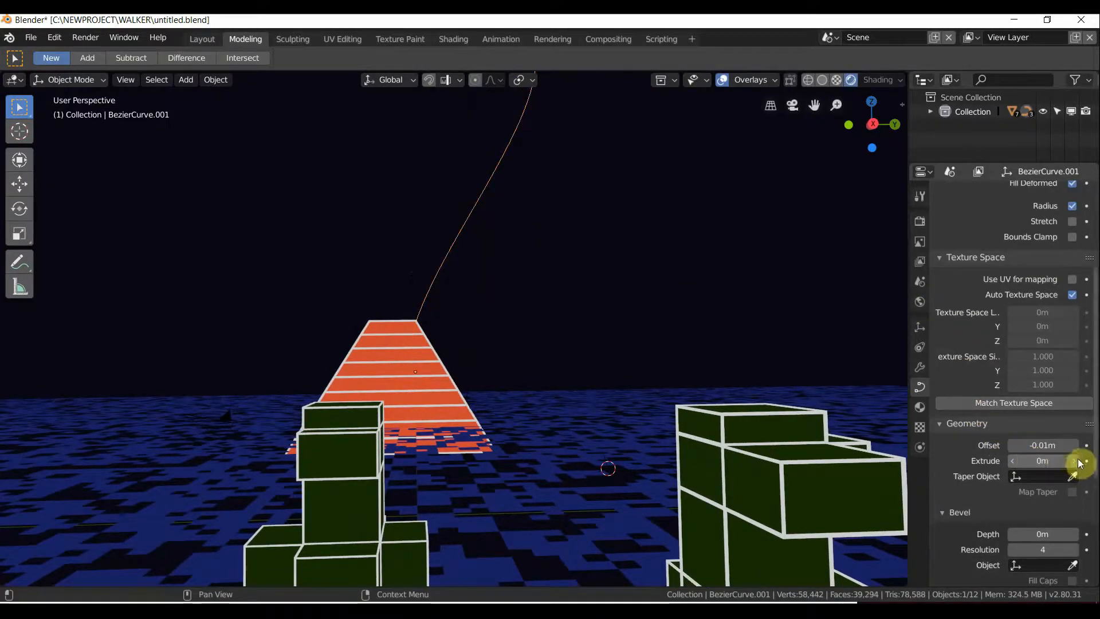
pyautogui.click(1075, 462)
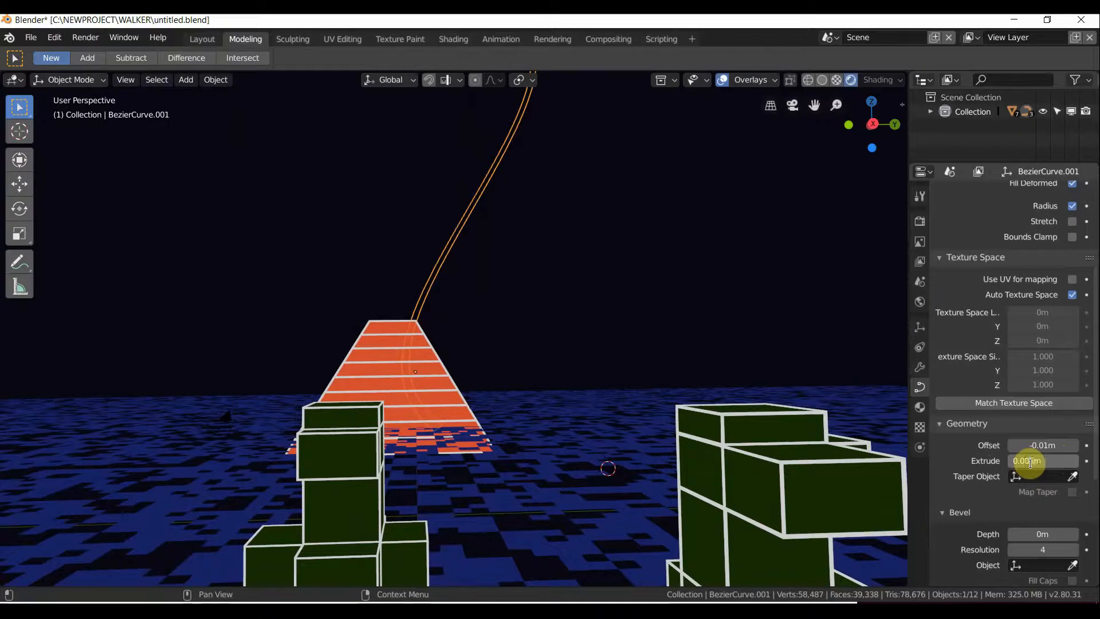
pyautogui.write('0.005')
pyautogui.press('Return')
pyautogui.moveTo(693, 408); pyautogui.dragTo(558, 380, button='middle')
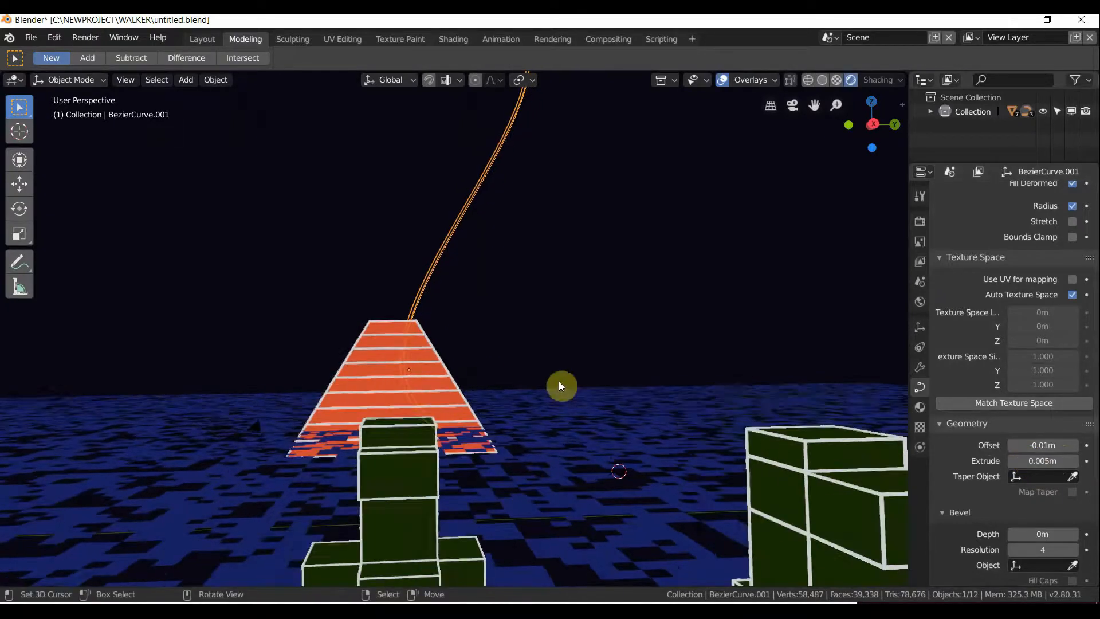
# Delete the two unextruded Bezier curves beside the pyramid, including BezierCurve.002, and keep the extruded one.
pyautogui.click(421, 388)
pyautogui.moveTo(421, 361); pyautogui.dragTo(412, 318, button='middle')
pyautogui.click(455, 277)
pyautogui.moveTo(455, 277); pyautogui.dragTo(277, 329, button='middle')
pyautogui.click(273, 345)
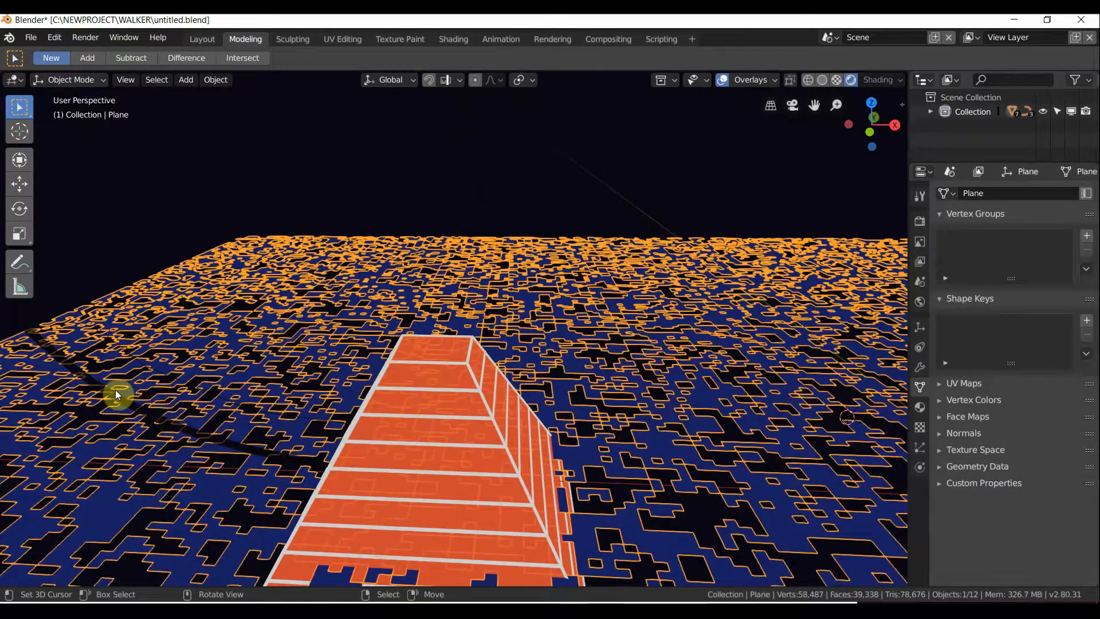
pyautogui.click(115, 394)
pyautogui.moveTo(435, 380); pyautogui.dragTo(324, 349, button='middle')
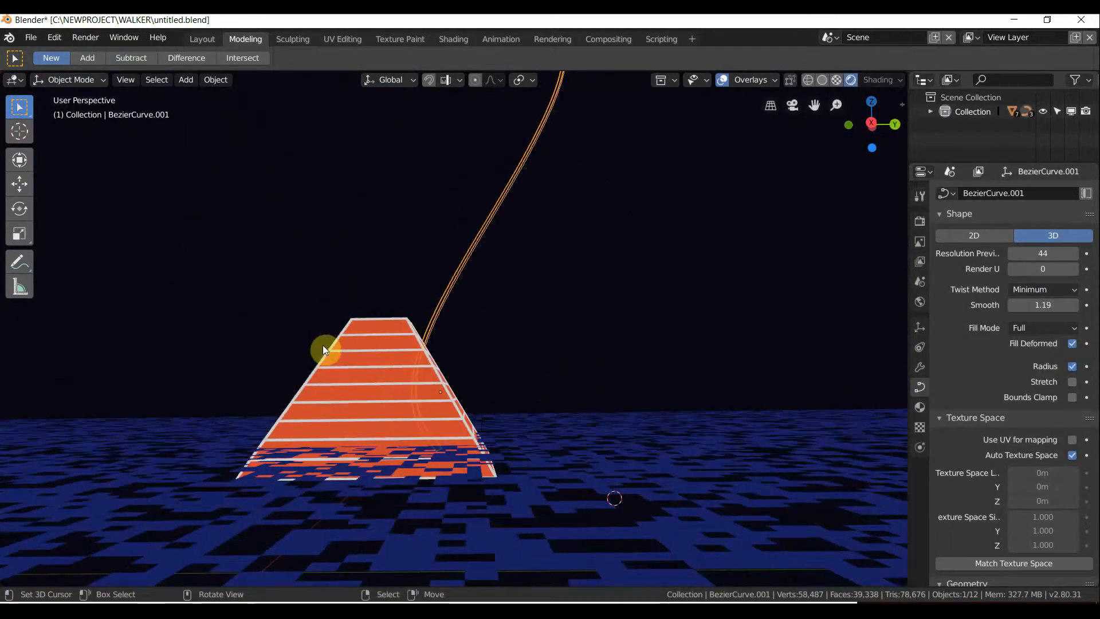
pyautogui.click(498, 317)
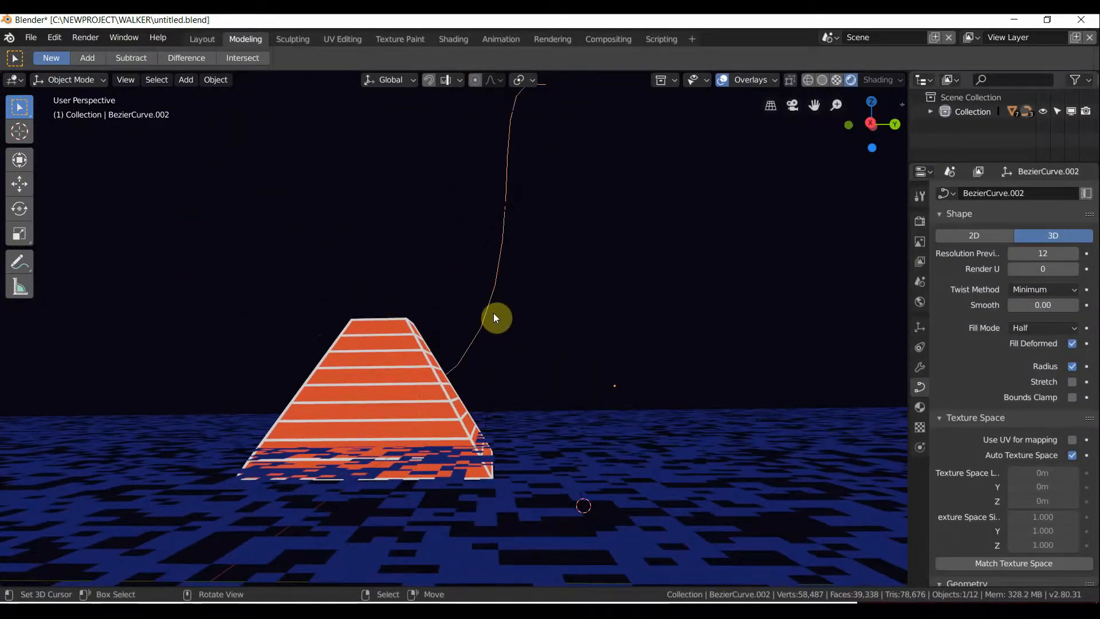
pyautogui.press('x')
pyautogui.click(493, 313)
pyautogui.click(504, 315)
pyautogui.press('x')
pyautogui.click(500, 315)
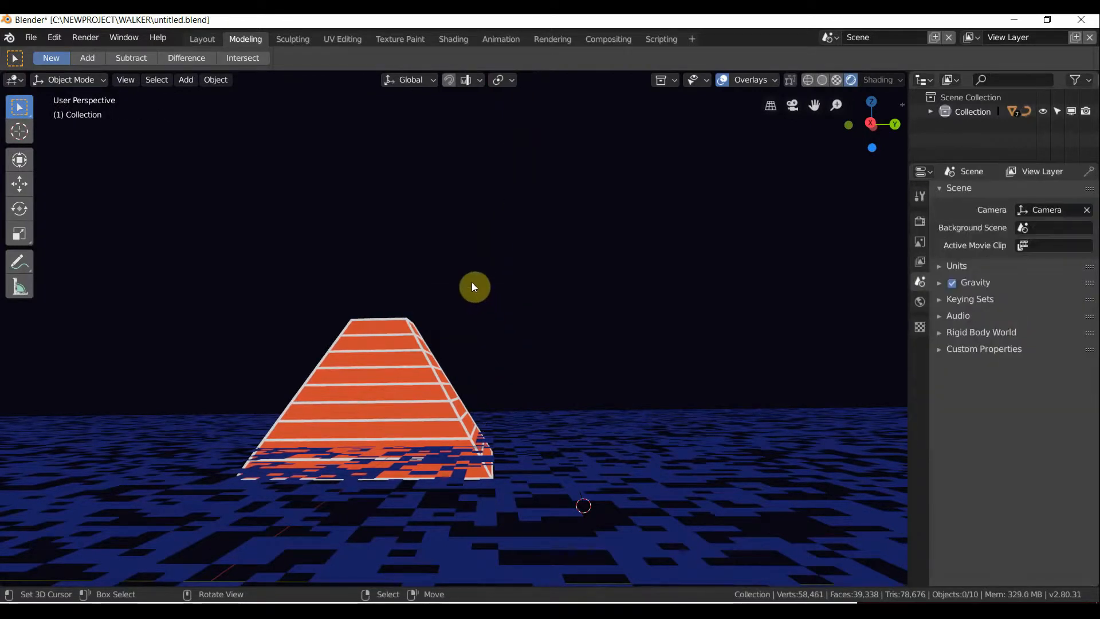
# Give the extruded curve a new material with an Emission surface.
pyautogui.click(473, 287)
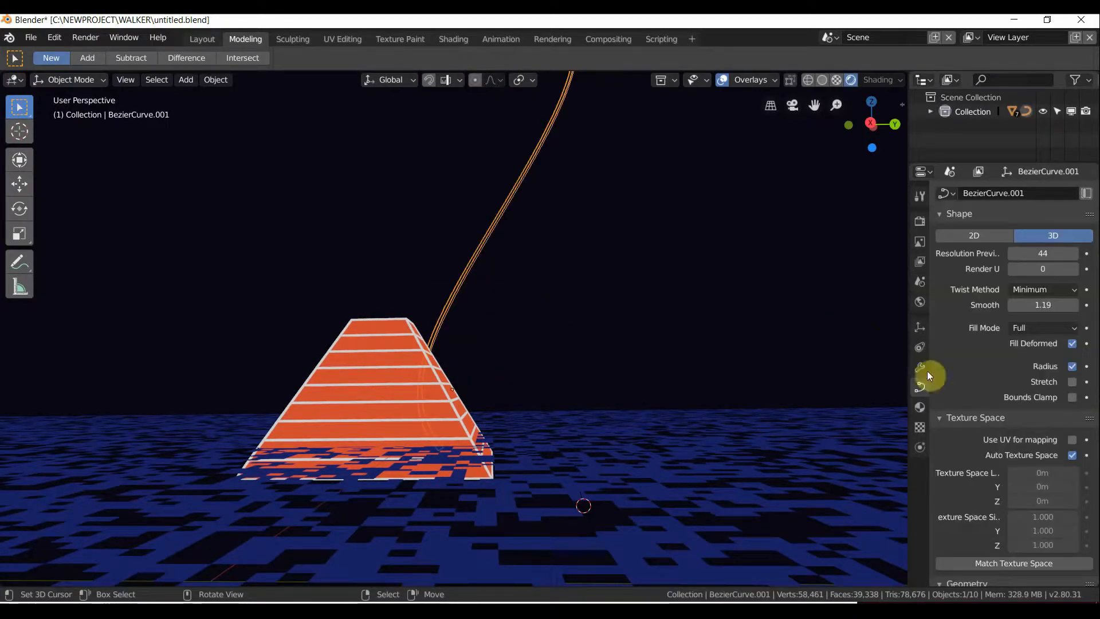
pyautogui.click(921, 406)
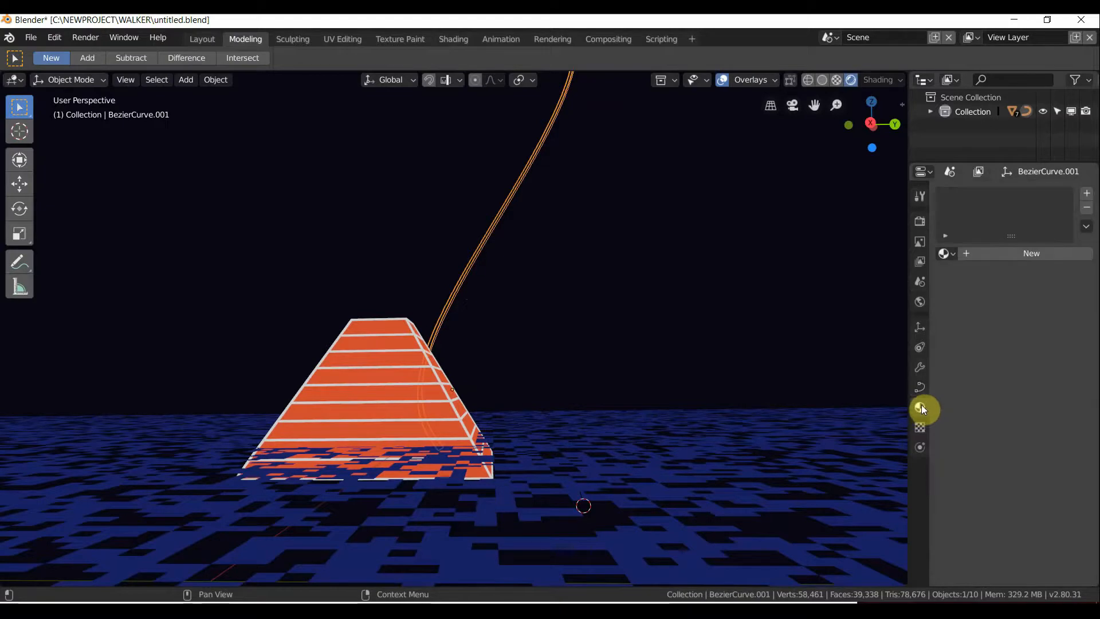
pyautogui.click(998, 252)
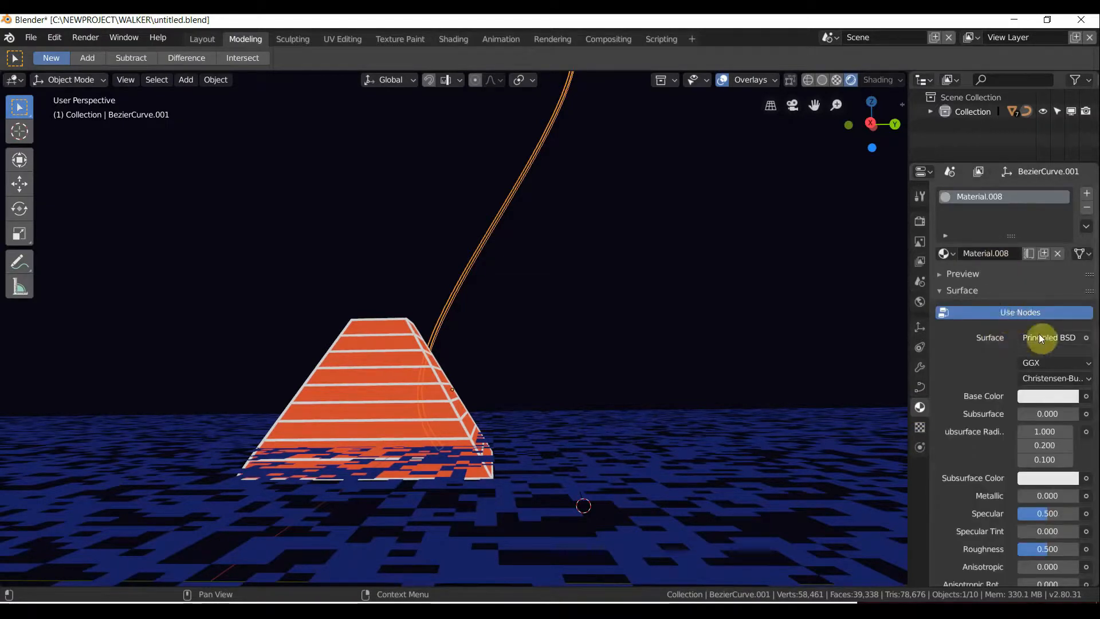
pyautogui.click(1042, 338)
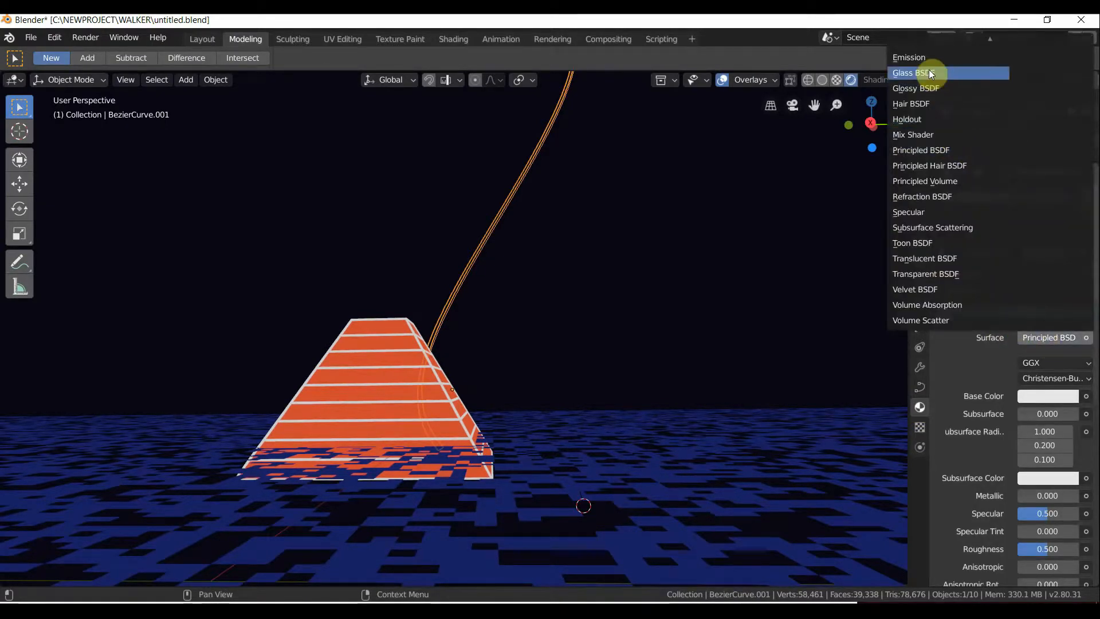
pyautogui.click(917, 58)
pyautogui.moveTo(403, 324); pyautogui.dragTo(411, 351, button='middle')
# Select the extruded curve again and change its emission color to violet.
pyautogui.click(411, 357)
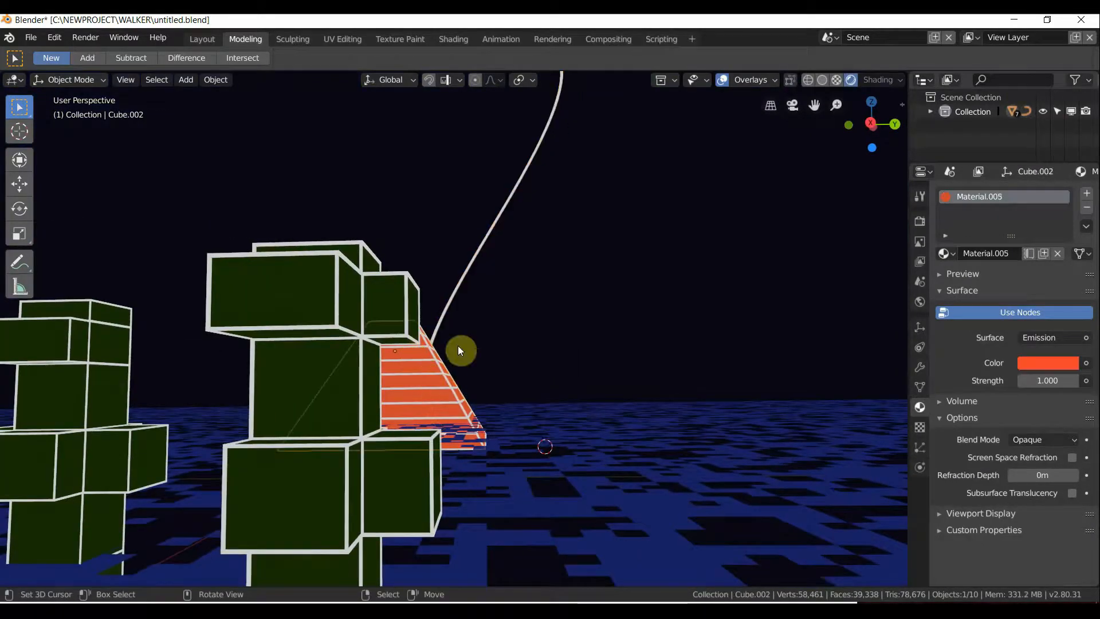
pyautogui.click(462, 290)
pyautogui.click(1030, 363)
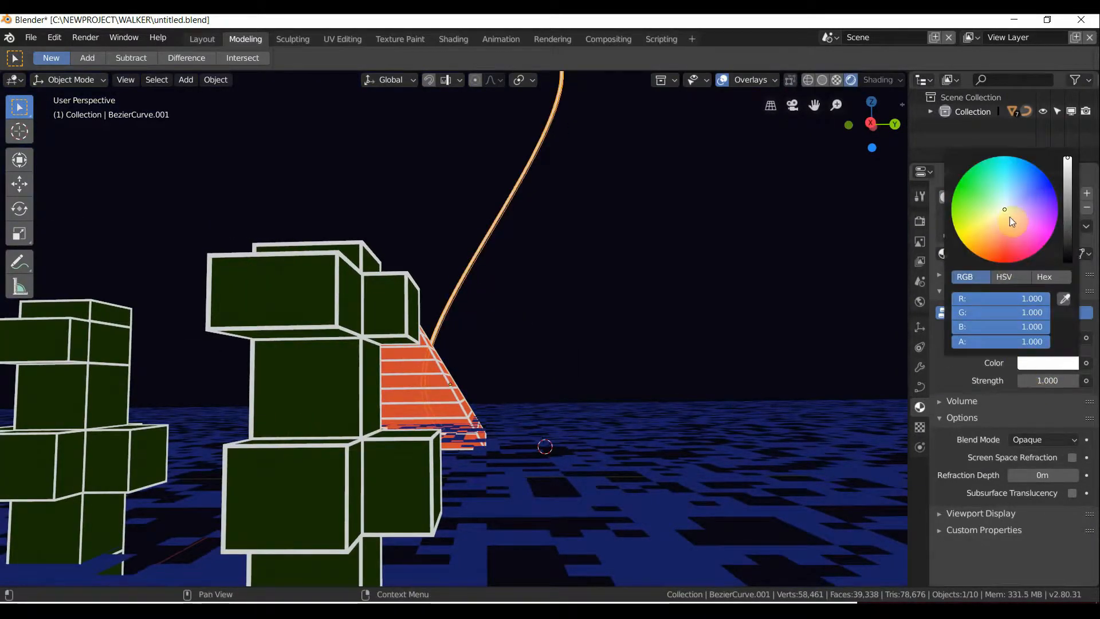
pyautogui.moveTo(1012, 222); pyautogui.dragTo(1041, 199)
pyautogui.click(953, 372)
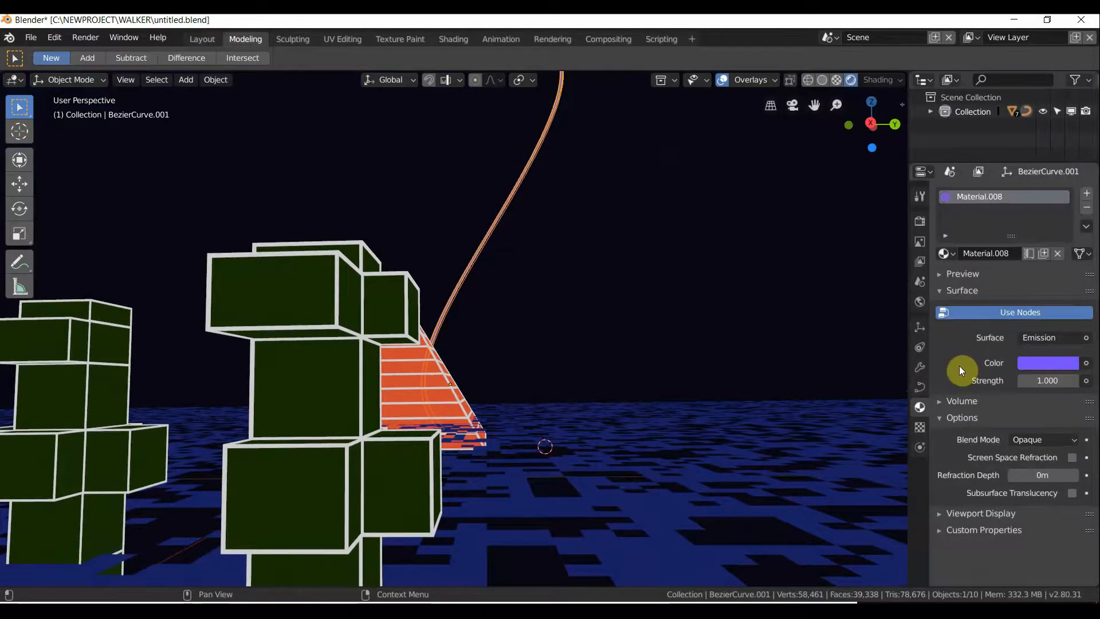
# Duplicate the violet curve about 4.85 m toward -Y, and duplicate that copy about 9.43 m toward +Y to flank the original.
pyautogui.rightClick(412, 375)
pyautogui.moveTo(411, 376); pyautogui.dragTo(438, 331, button='middle')
pyautogui.scroll(-2, 428, 357)
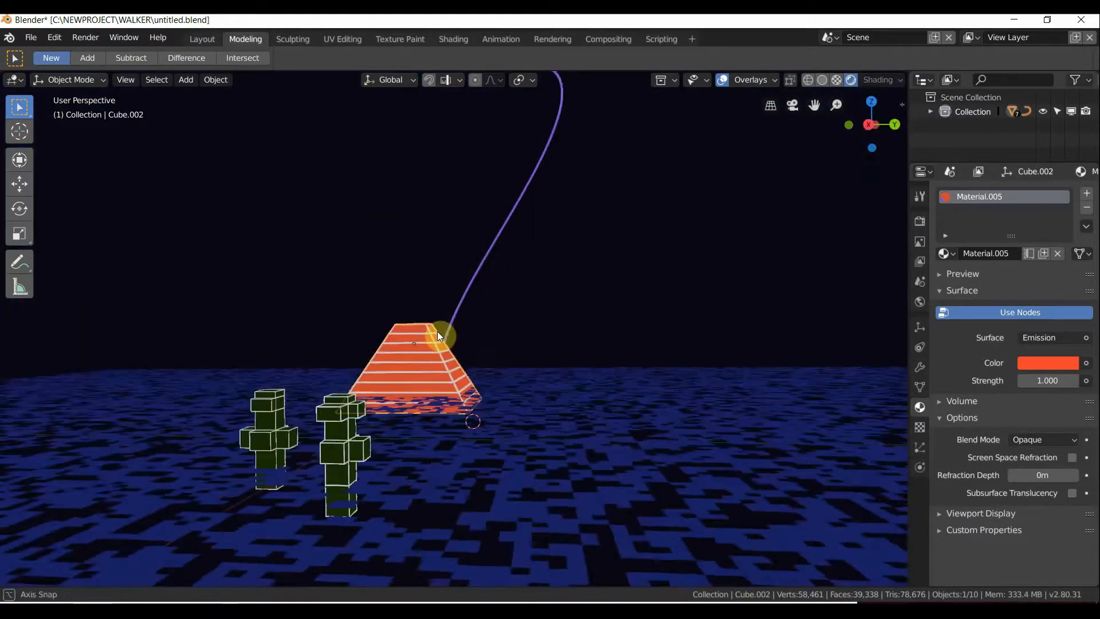
pyautogui.rightClick(471, 288)
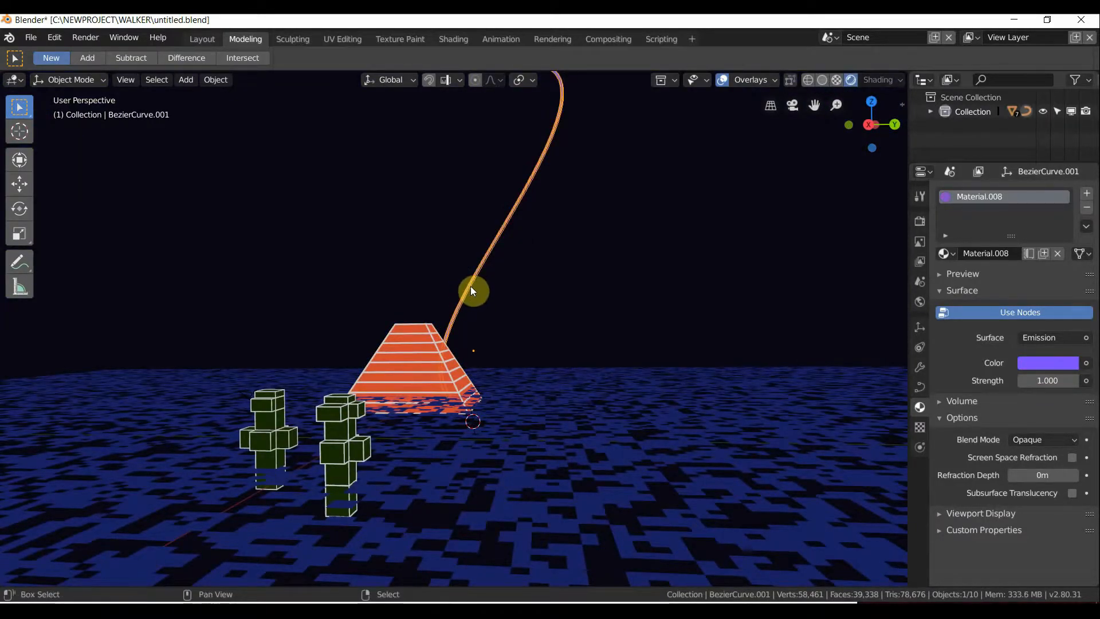
pyautogui.hotkey('shift', 'd')
pyautogui.click(453, 287)
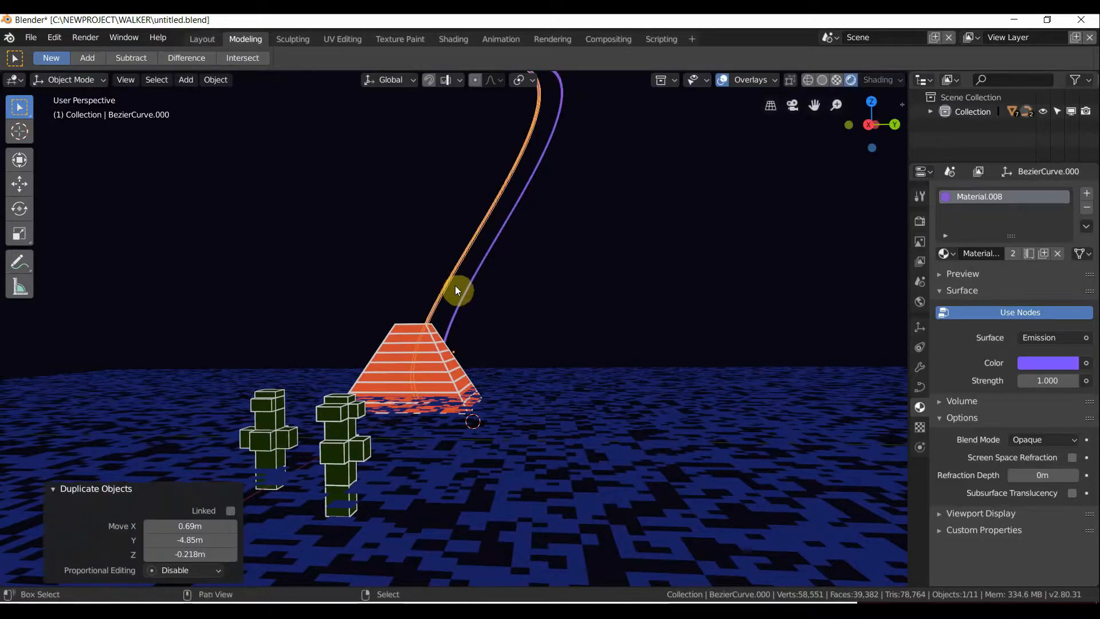
pyautogui.hotkey('shift', 'd')
pyautogui.click(494, 284)
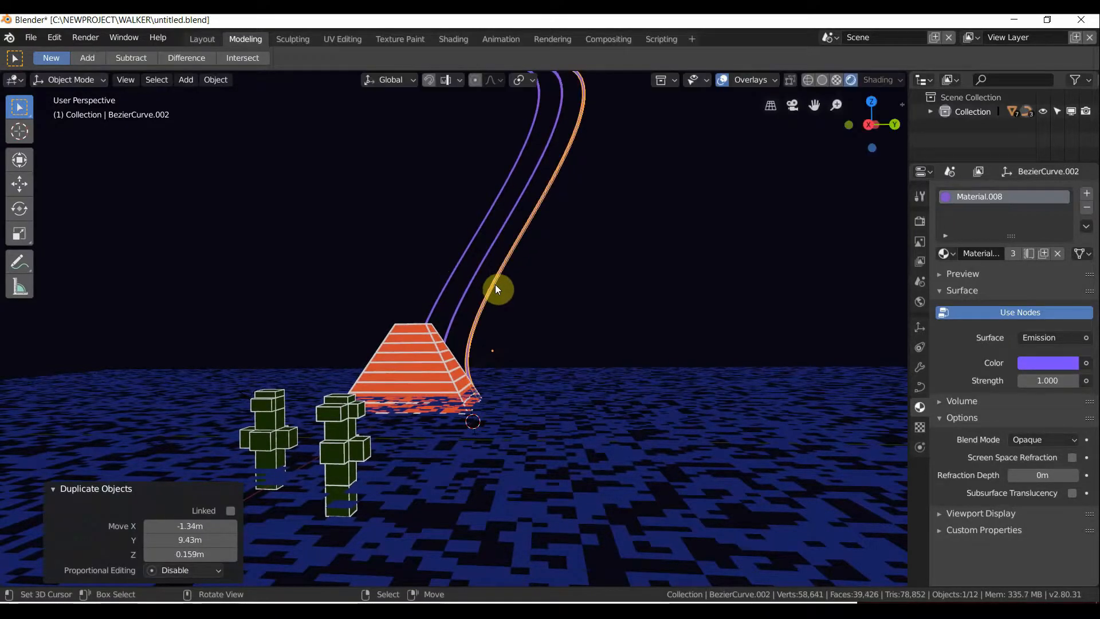
# Move the upper end point of the +Y curve copy outward by about 19.2 m along Y.
pyautogui.moveTo(495, 284); pyautogui.dragTo(528, 216, button='middle')
pyautogui.scroll(3, 498, 283)
pyautogui.scroll(-3, 500, 274)
pyautogui.press('Tab')
pyautogui.moveTo(575, 156); pyautogui.dragTo(563, 148, button='middle')
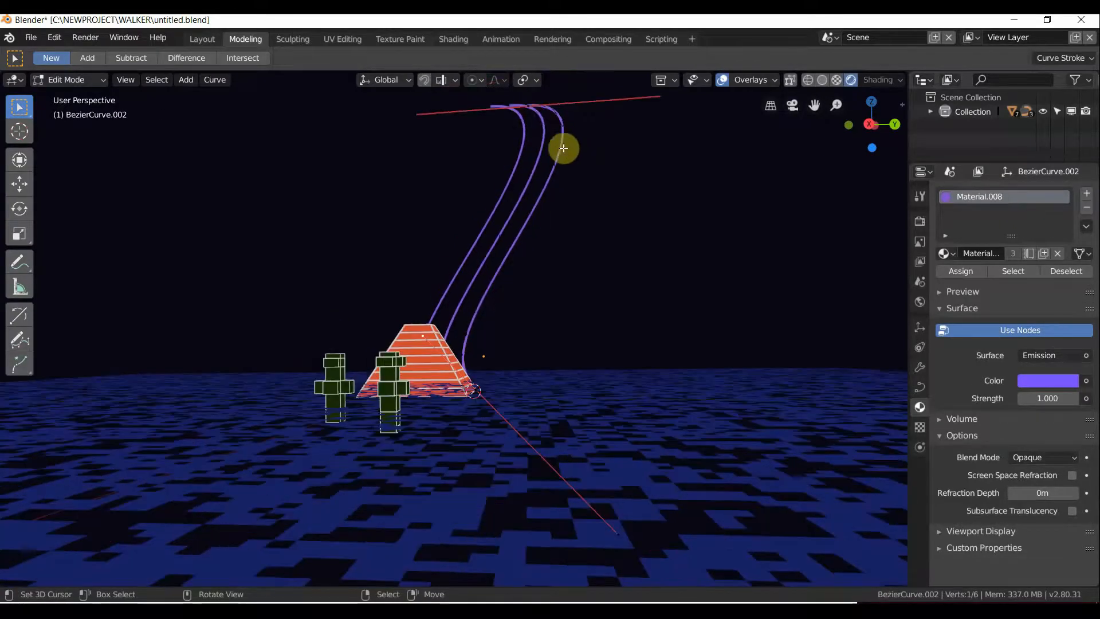
pyautogui.moveTo(521, 105); pyautogui.dragTo(599, 108)
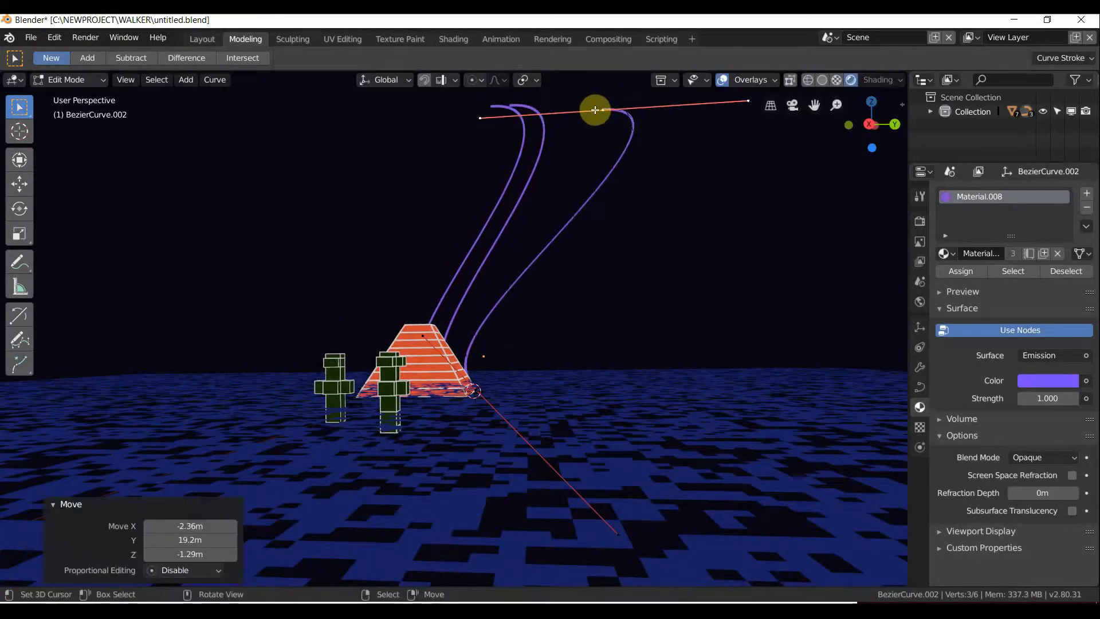
pyautogui.press('Tab')
# Move the upper end point of the -Y curve copy outward, away from the other two curves.
pyautogui.click(519, 166)
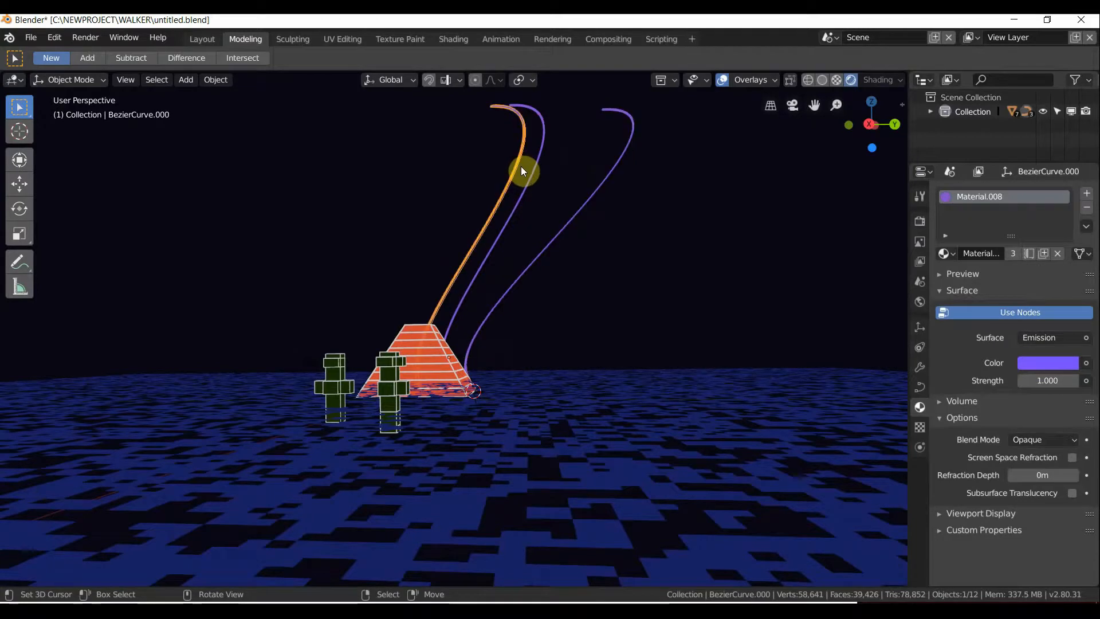
pyautogui.press('Tab')
pyautogui.press('g')
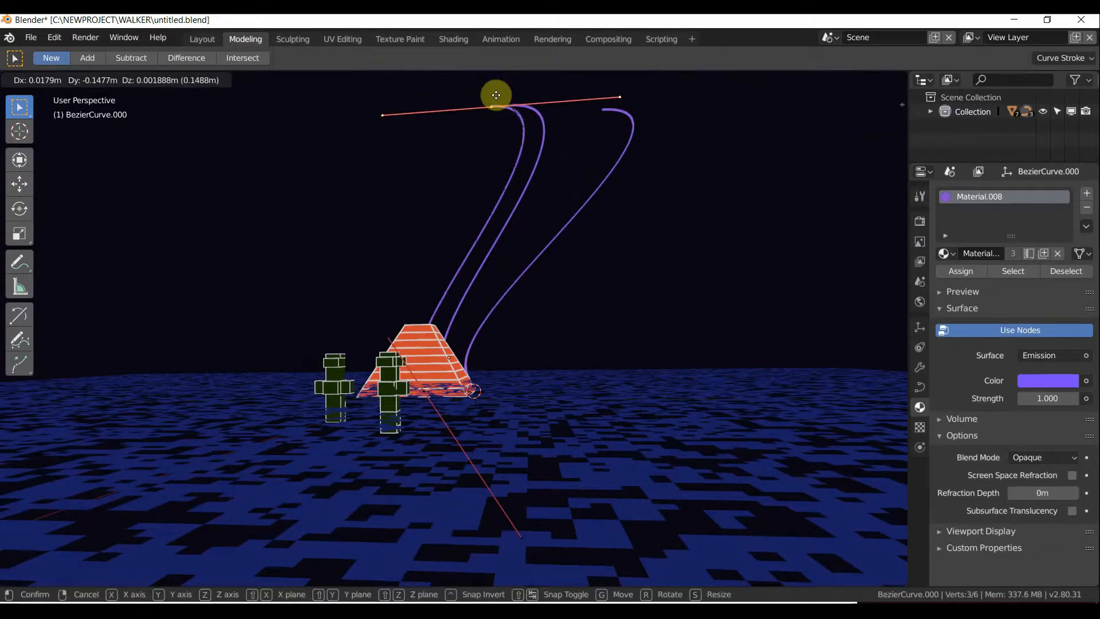
pyautogui.click(466, 97)
pyautogui.moveTo(519, 193); pyautogui.dragTo(521, 246, button='middle')
pyautogui.press('Tab')
# Enable Bloom for the scene with threshold 0.712, knee 0.509, radius 6.148 and intensity 1.650.
pyautogui.scroll(8, 522, 246)
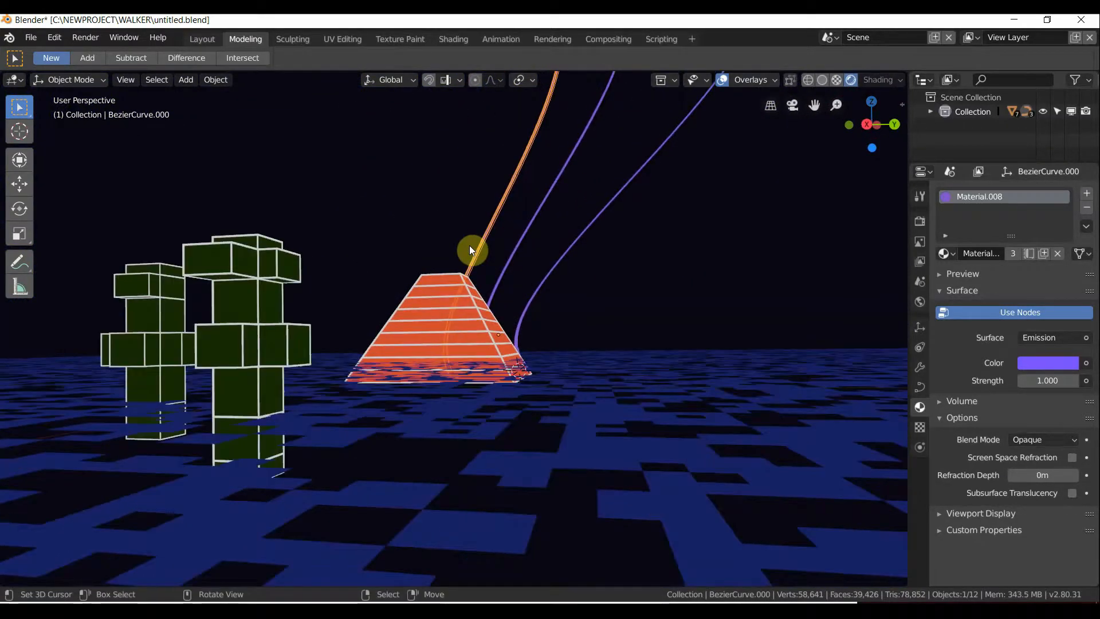
pyautogui.click(541, 298)
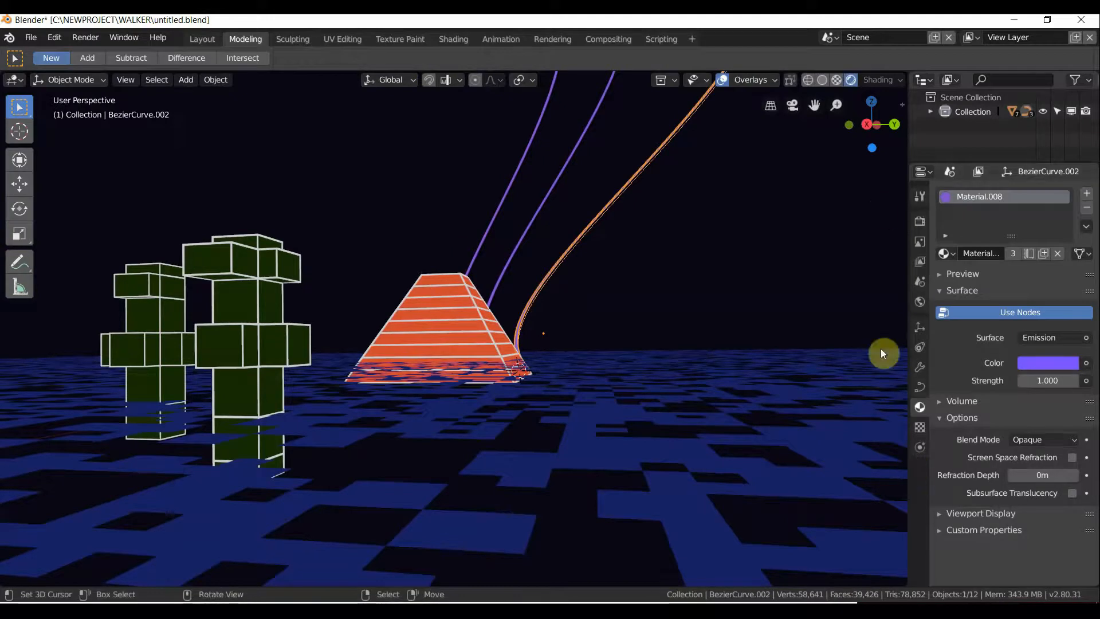
pyautogui.click(921, 222)
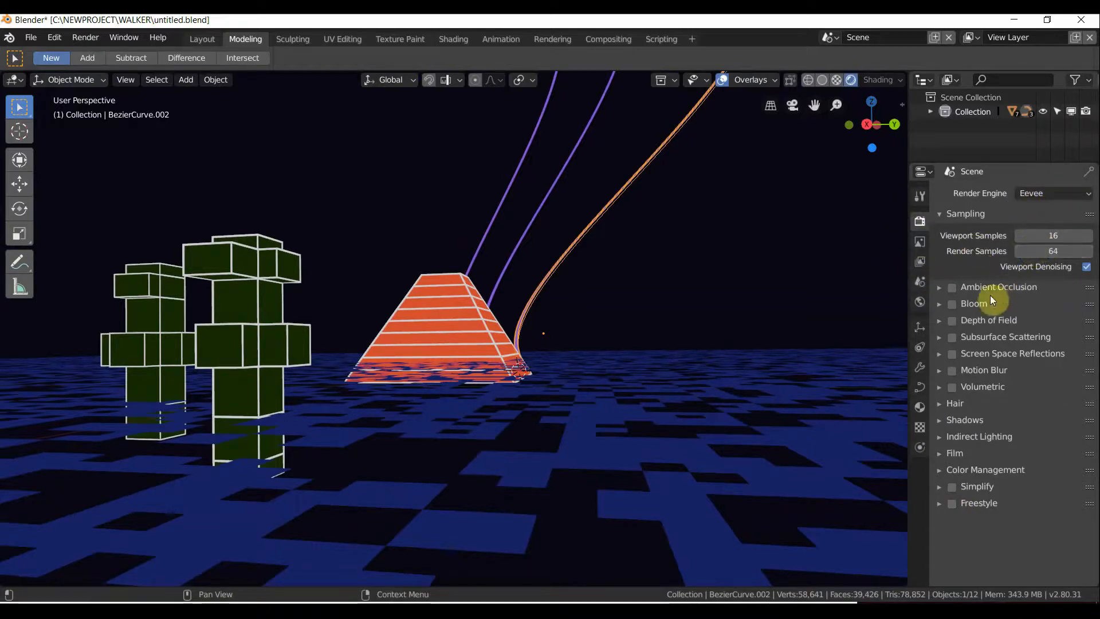
pyautogui.click(953, 304)
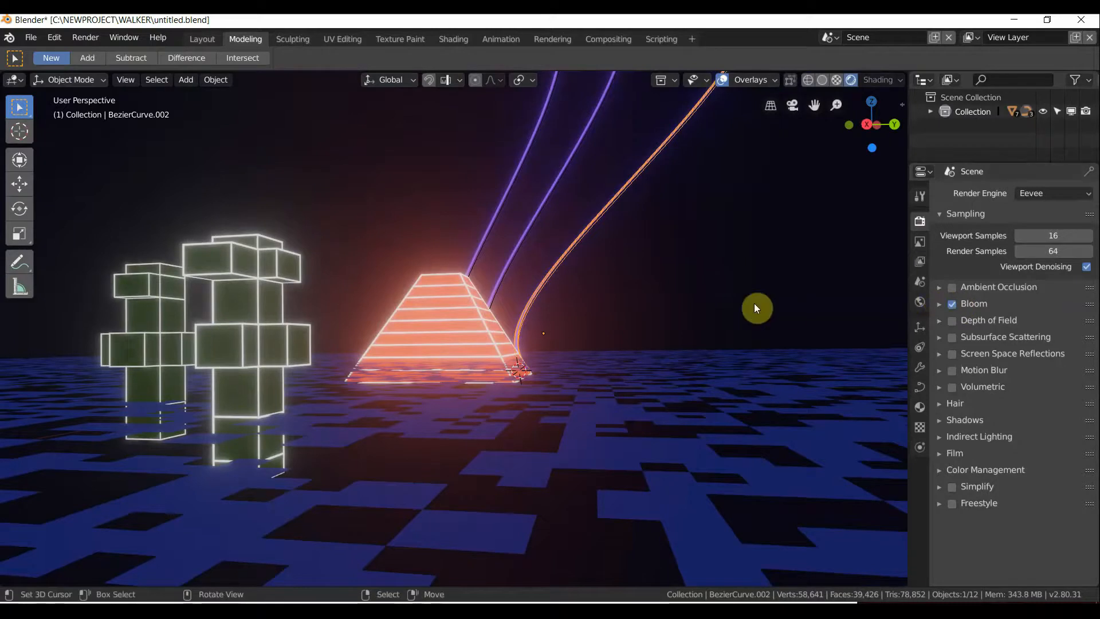
pyautogui.click(731, 391)
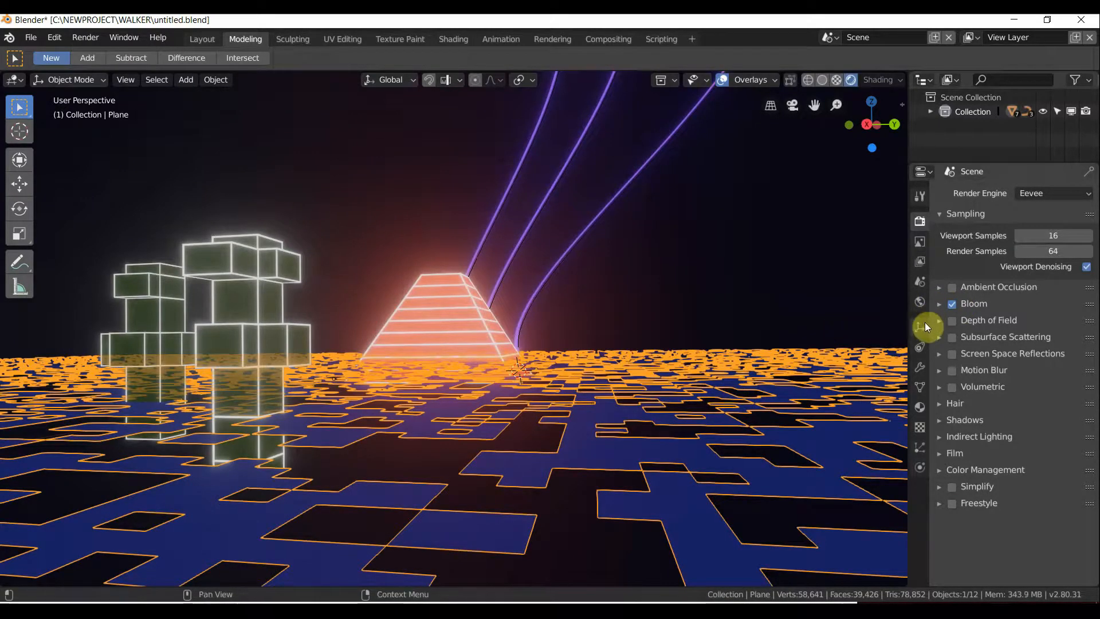
pyautogui.click(941, 304)
pyautogui.moveTo(1016, 325); pyautogui.dragTo(1020, 356)
pyautogui.click(463, 304)
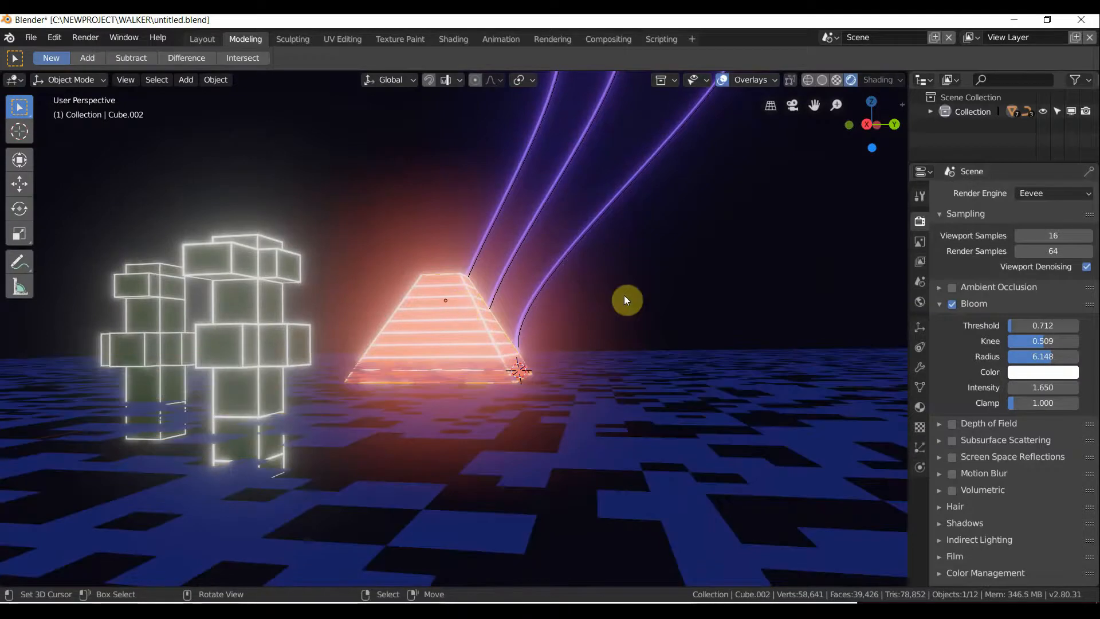
# Look over the glowing scene and compare it with the description in the NEURO notes.
pyautogui.moveTo(602, 278)
pyautogui.mouseDown(button='middle')
pyautogui.moveTo(651, 293)
pyautogui.moveTo(626, 300)
pyautogui.moveTo(609, 277)
pyautogui.moveTo(617, 273)
pyautogui.mouseUp(button='middle')
pyautogui.scroll(-6, 618, 273)
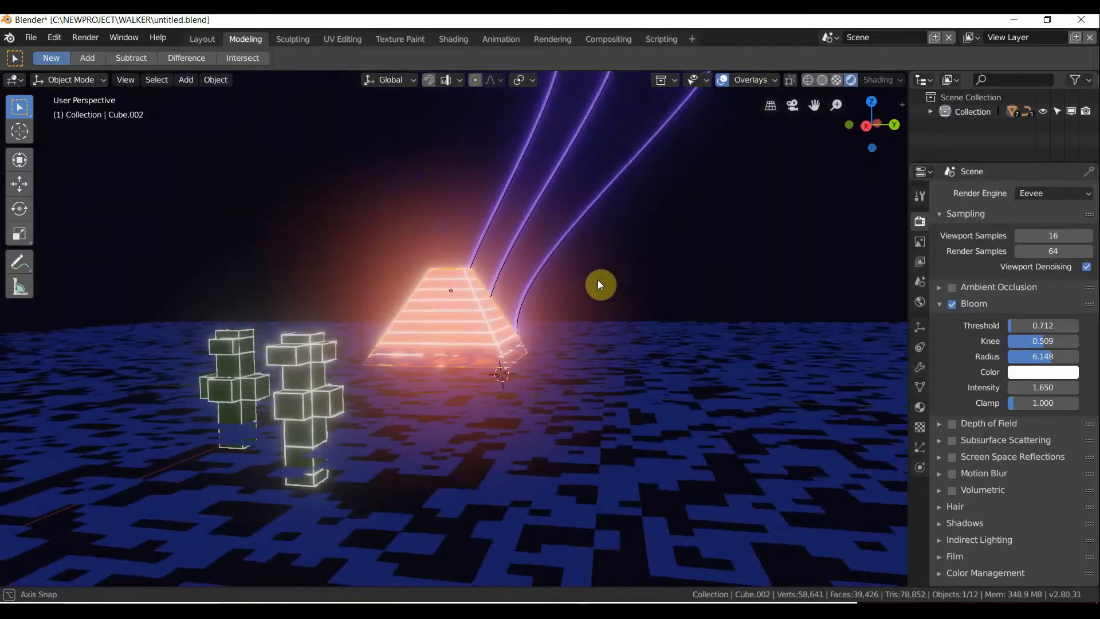
pyautogui.scroll(2, 521, 476)
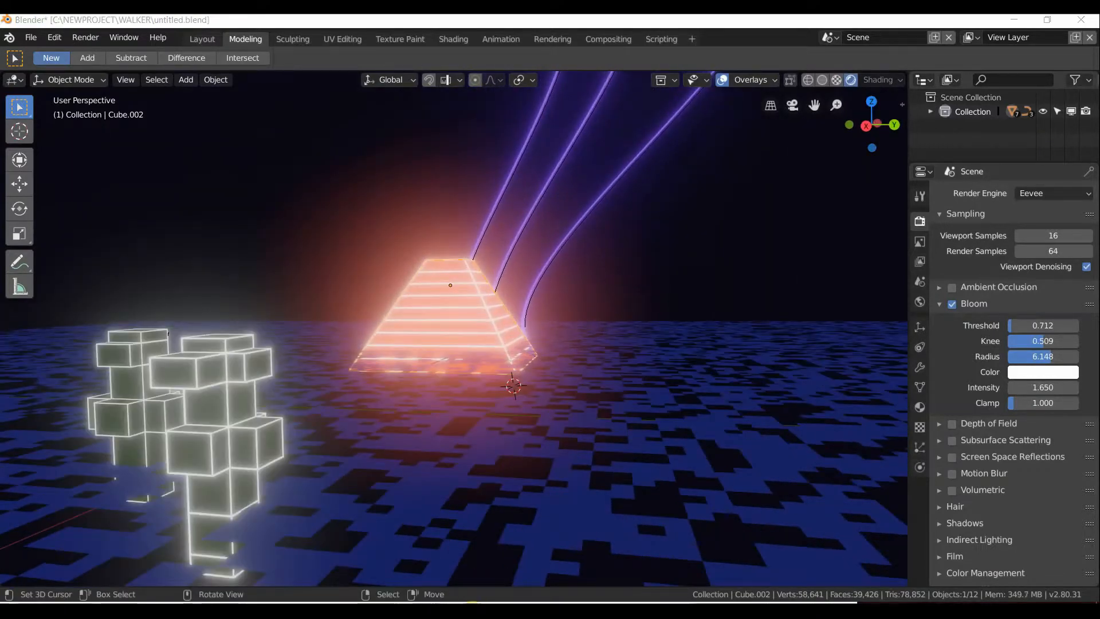
pyautogui.moveTo(408, 601); pyautogui.dragTo(912, 490)
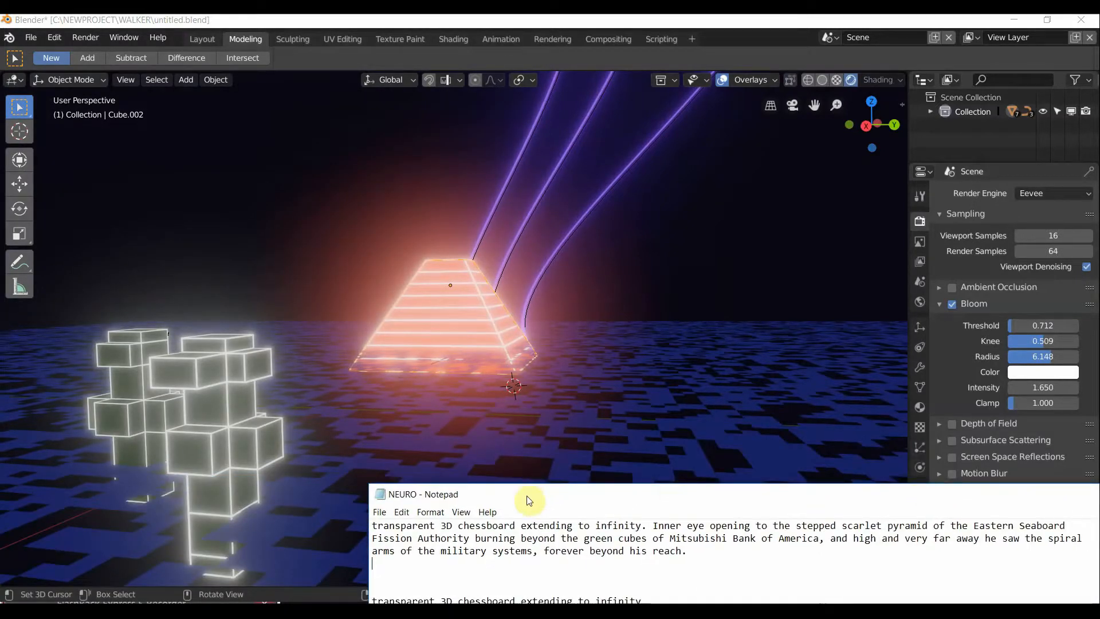
pyautogui.moveTo(526, 496); pyautogui.dragTo(744, 521)
pyautogui.click(370, 602)
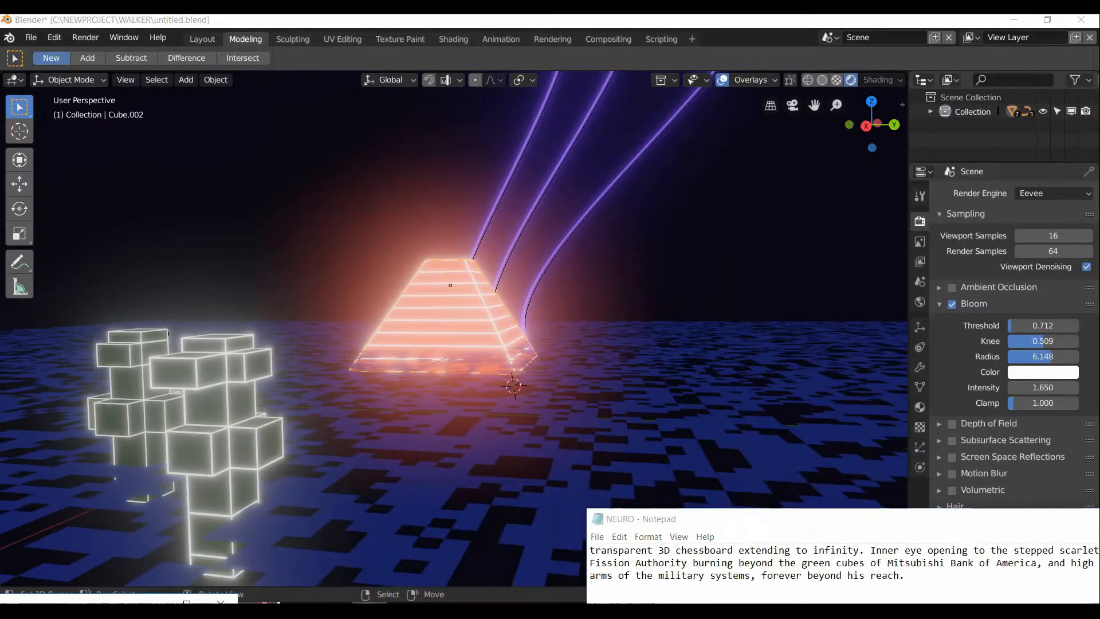
pyautogui.moveTo(109, 602); pyautogui.dragTo(214, 584)
pyautogui.moveTo(694, 515); pyautogui.dragTo(98, 566)
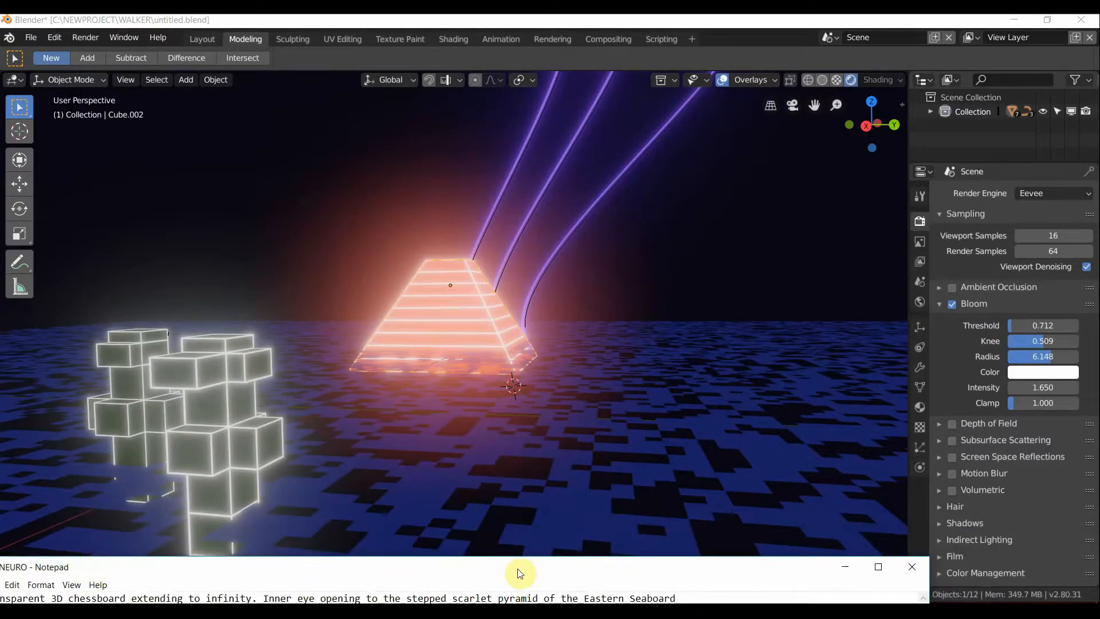
pyautogui.moveTo(544, 569); pyautogui.dragTo(213, 601)
pyautogui.moveTo(330, 427); pyautogui.dragTo(394, 437, button='middle')
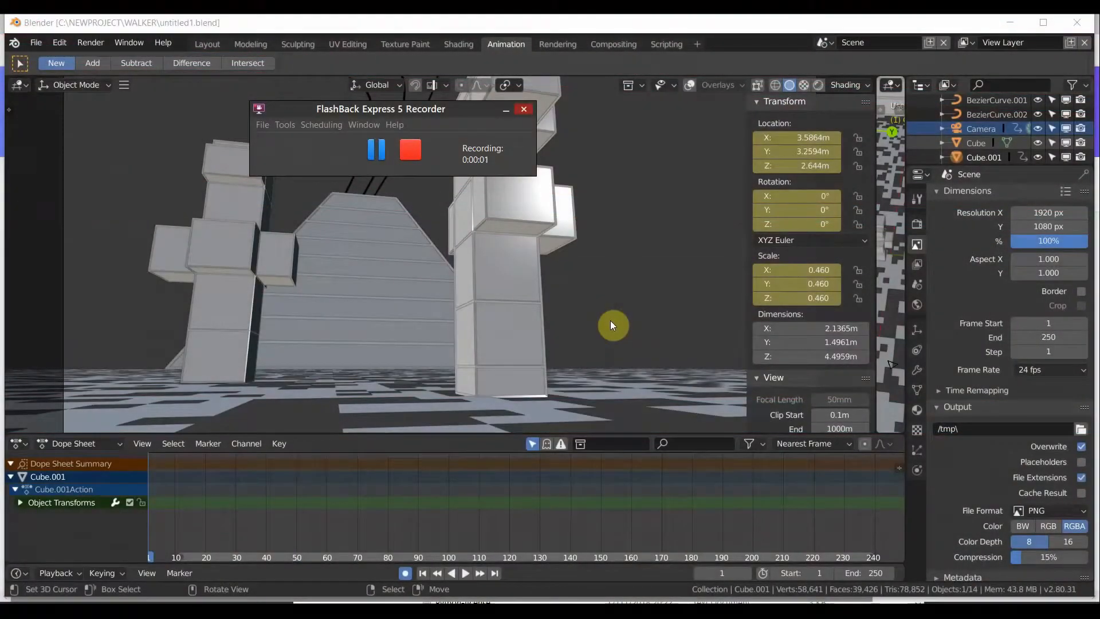
# Show the untitled1.blend scene in rendered shading and view the pyramid and a green tower up close.
pyautogui.moveTo(440, 108); pyautogui.dragTo(327, 602)
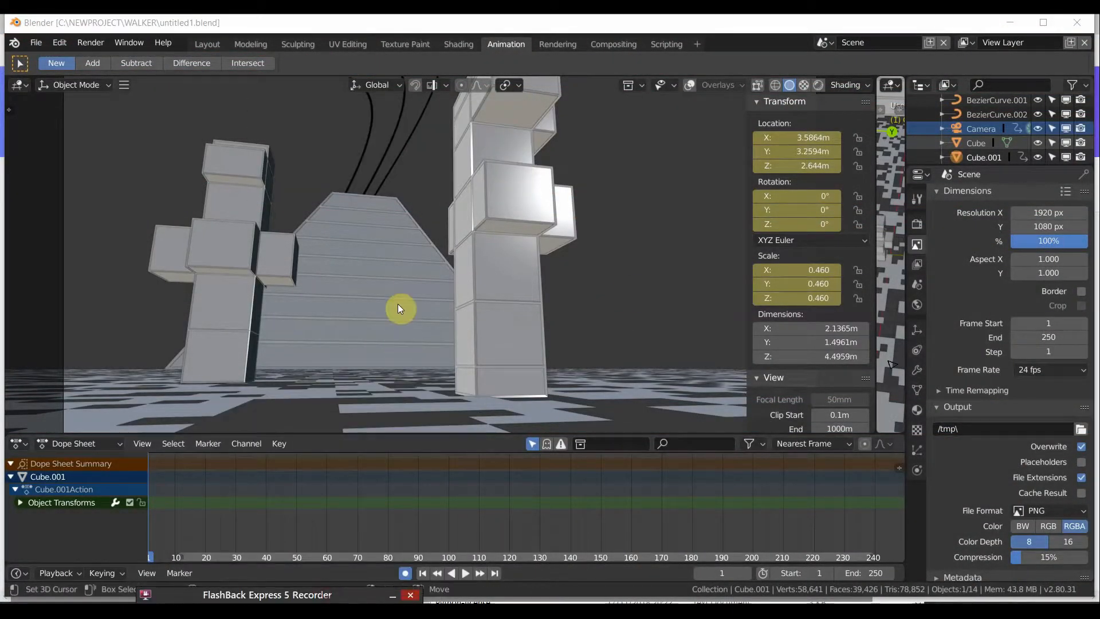
pyautogui.click(823, 84)
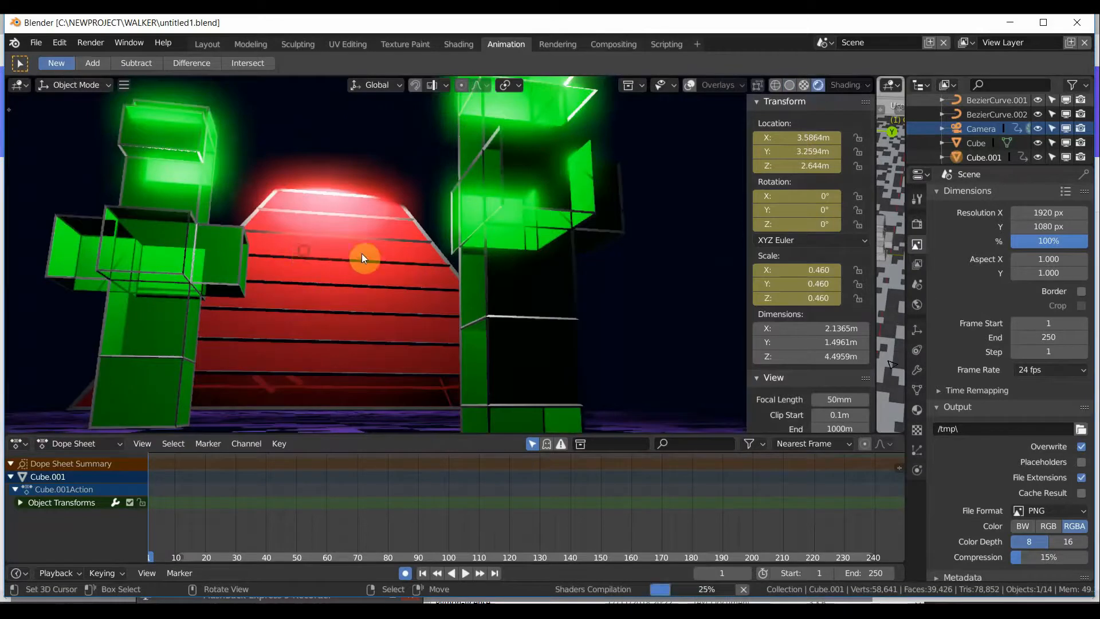
pyautogui.moveTo(362, 254); pyautogui.dragTo(404, 268, button='middle')
pyautogui.scroll(8, 428, 293)
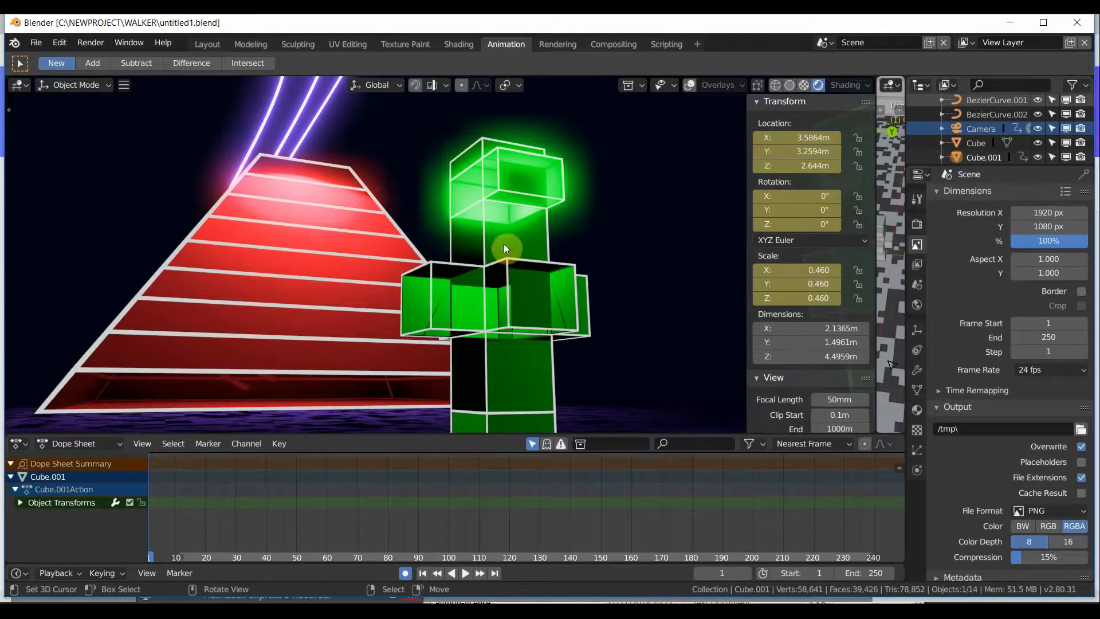
# Select the green cube tower beside the pyramid and inspect its material's surface settings.
pyautogui.click(497, 223)
pyautogui.press('g')
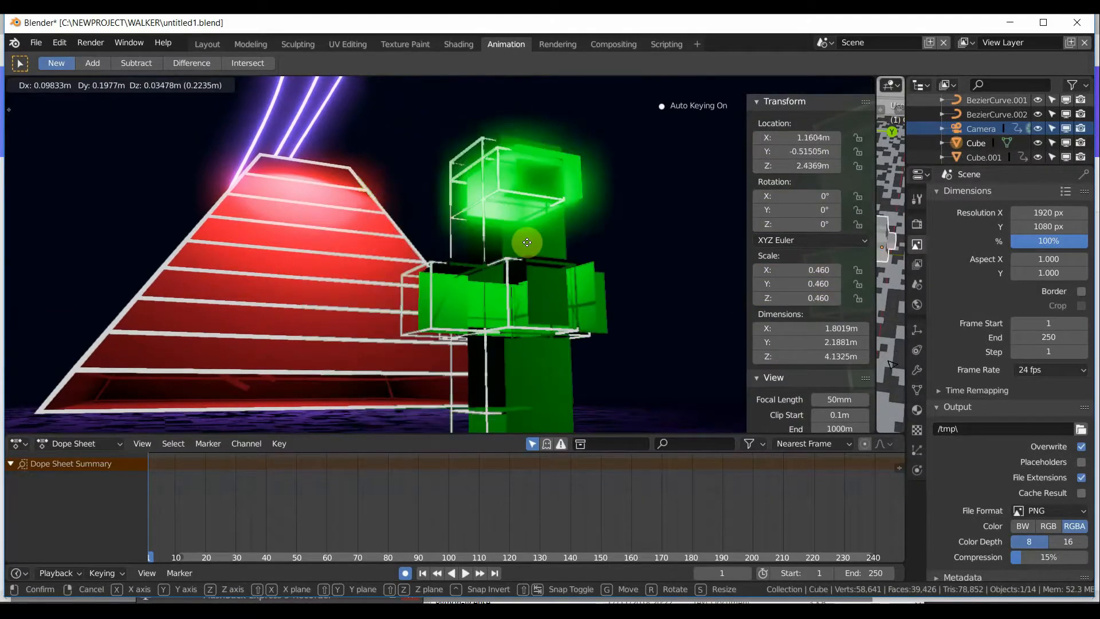
pyautogui.press('Escape')
pyautogui.click(917, 304)
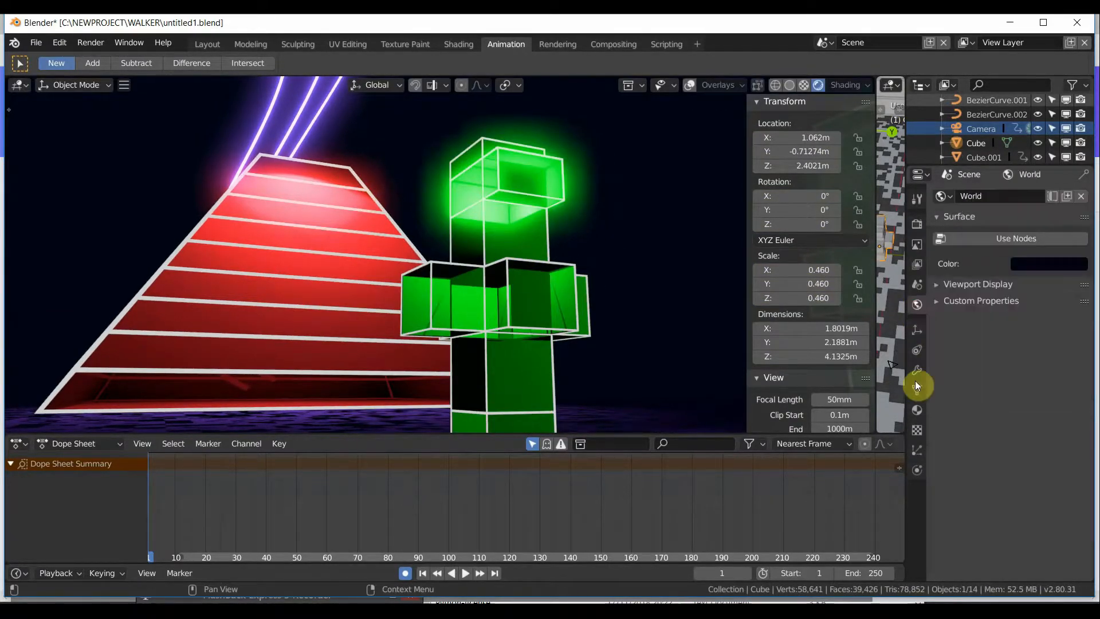
pyautogui.click(915, 410)
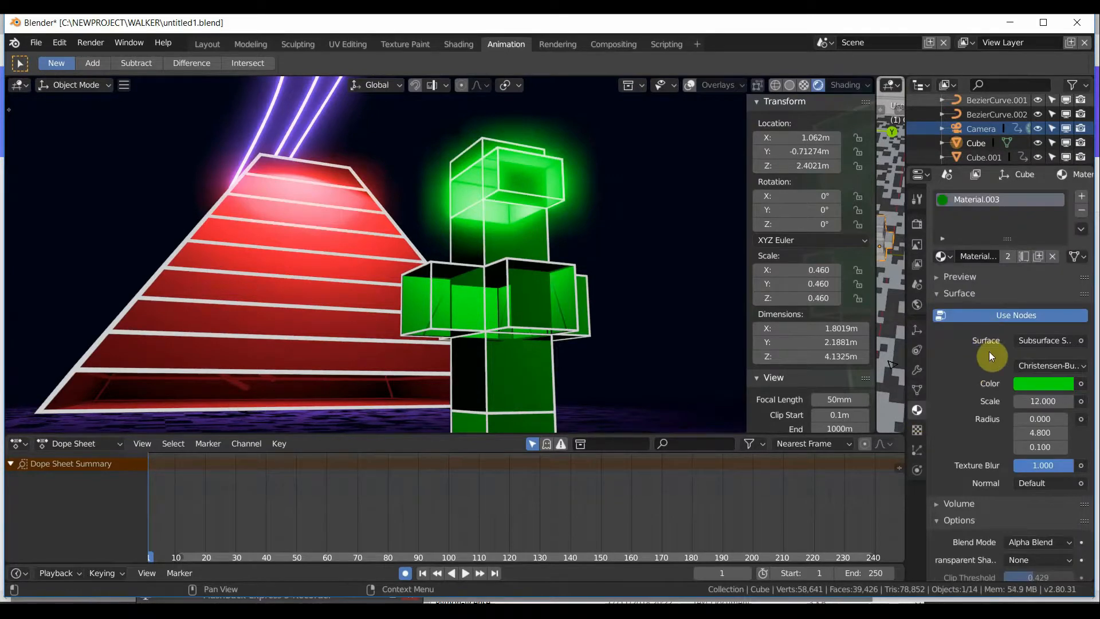
pyautogui.click(1035, 342)
pyautogui.click(1033, 342)
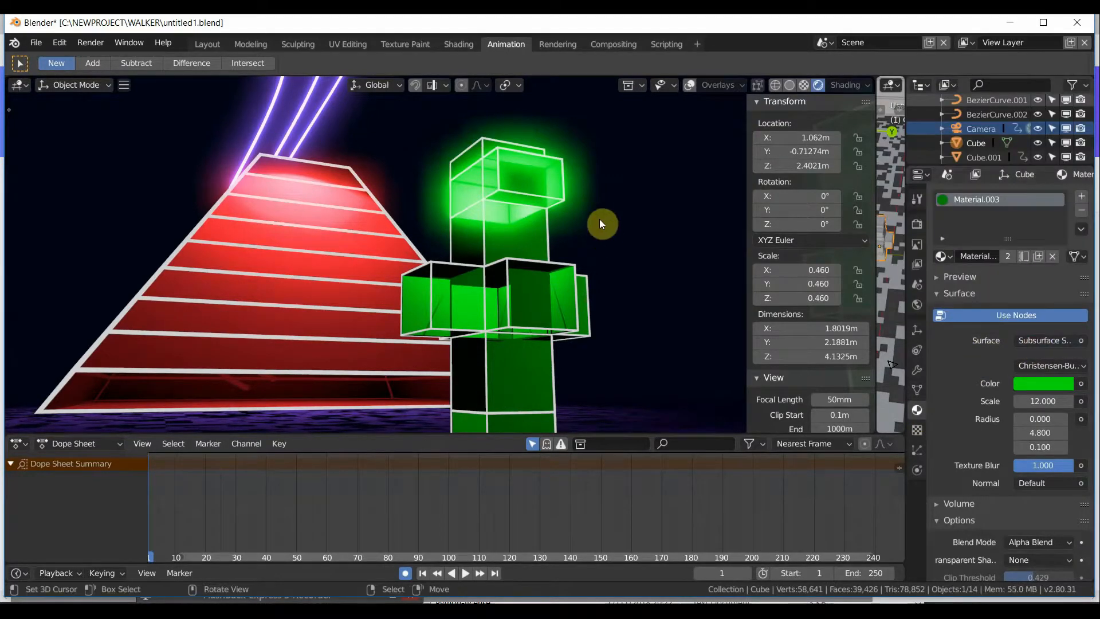
# Try moving the green cube tower and the red pyramid, and undo the moves.
pyautogui.press('g')
pyautogui.click(664, 278)
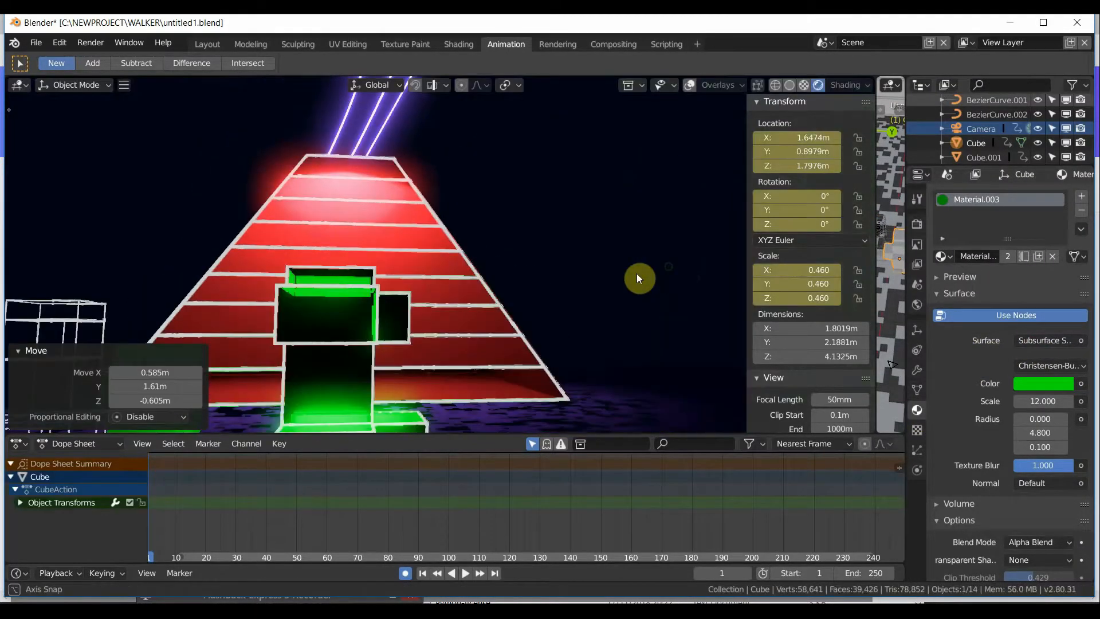
pyautogui.press('g')
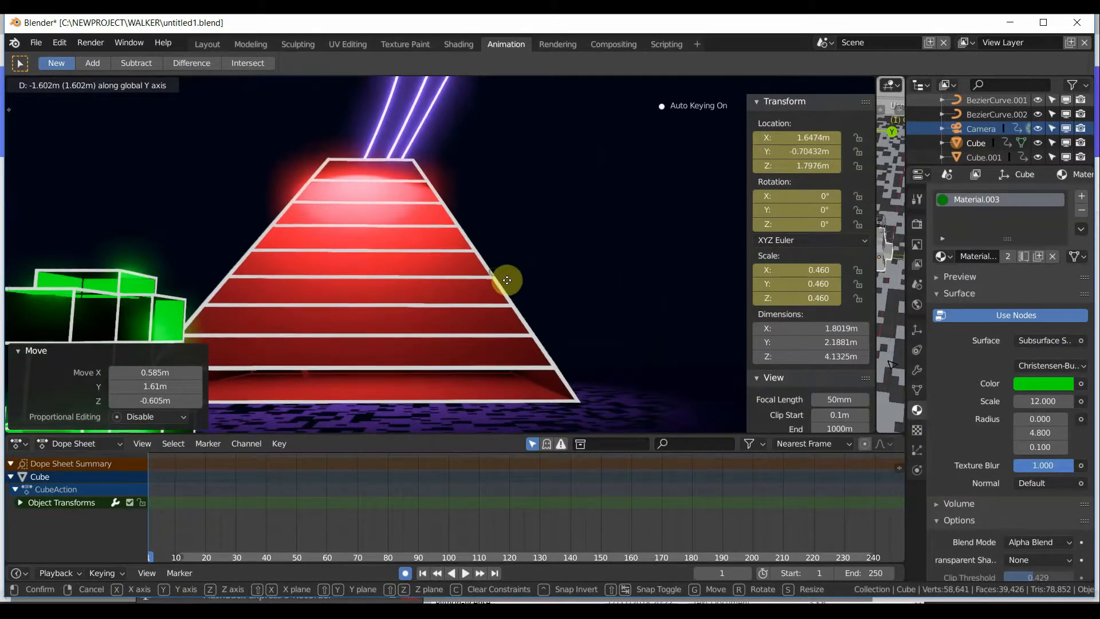
pyautogui.rightClick(458, 273)
pyautogui.rightClick(438, 266)
pyautogui.press('g')
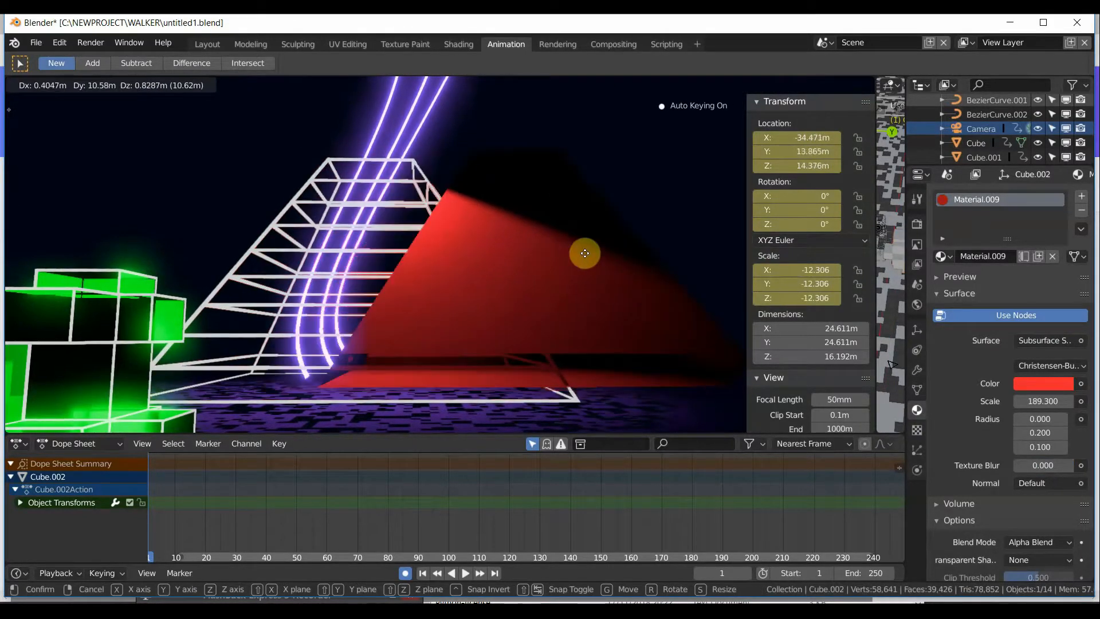
pyautogui.rightClick(452, 267)
pyautogui.moveTo(452, 267); pyautogui.dragTo(480, 260, button='middle')
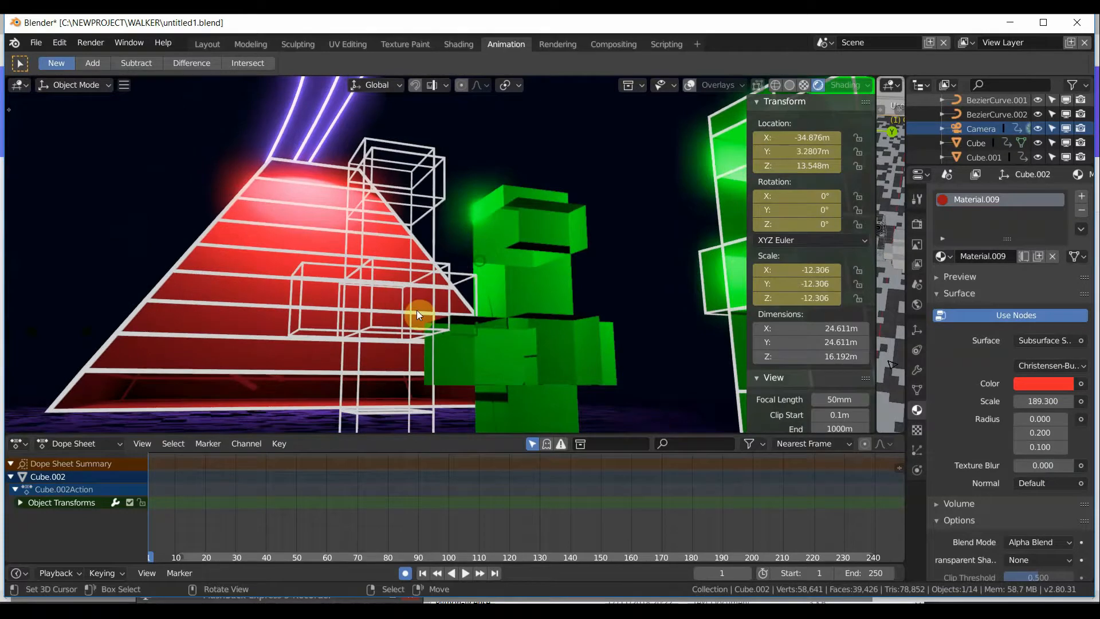
pyautogui.hotkey('ctrl', 'z')
pyautogui.hotkey('ctrl', 'z')
# Change the surface shader of the purple chessboard plane's material to Emission.
pyautogui.moveTo(417, 311); pyautogui.dragTo(342, 366, button='middle')
pyautogui.scroll(-4, 417, 311)
pyautogui.rightClick(341, 365)
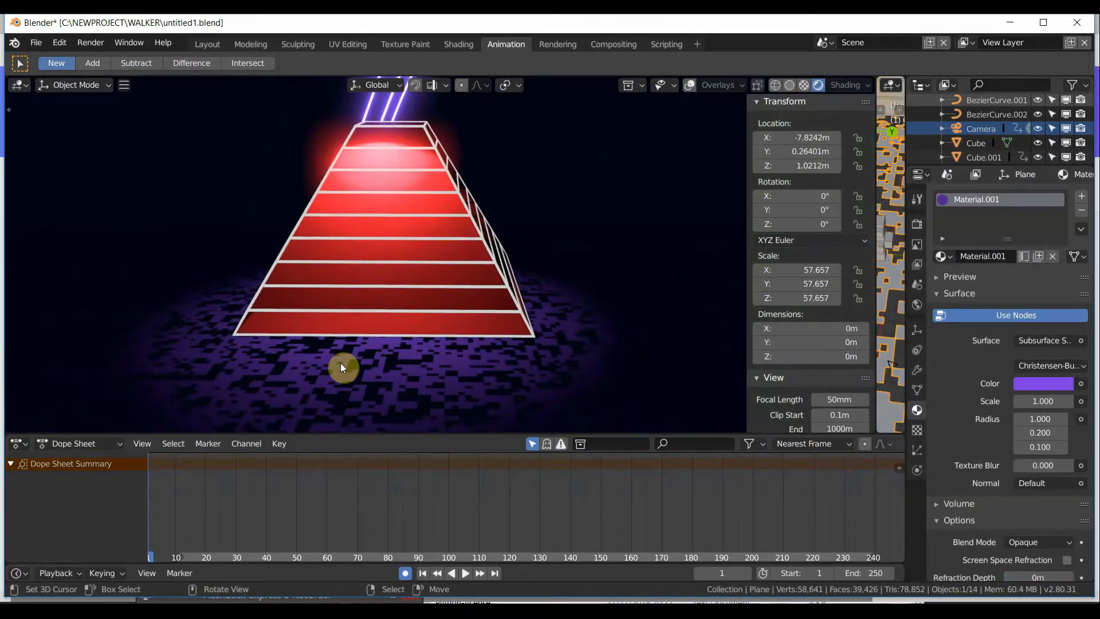
pyautogui.scroll(-2, 522, 338)
pyautogui.moveTo(519, 338); pyautogui.dragTo(462, 337, button='middle')
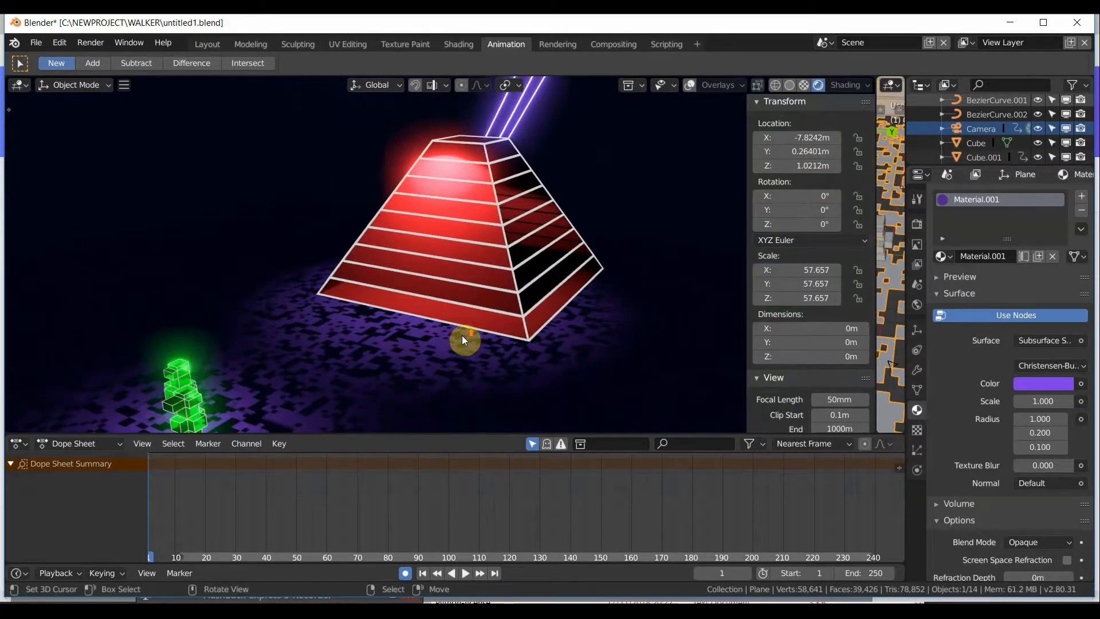
pyautogui.click(1023, 340)
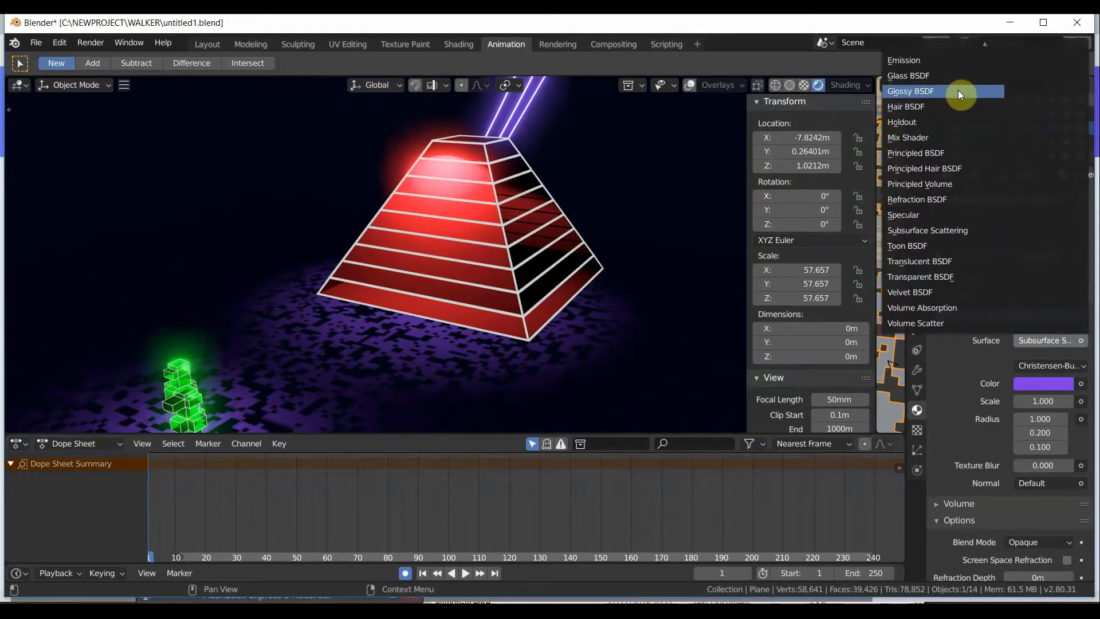
pyautogui.click(940, 61)
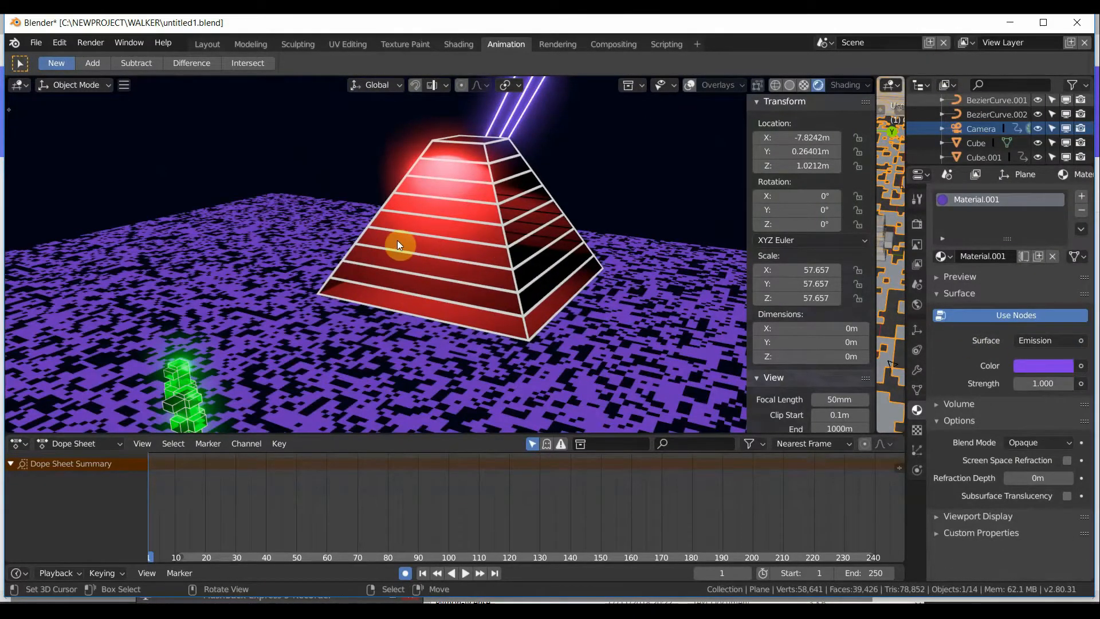
# Undo the change of the chessboard plane's material surface to Emission.
pyautogui.hotkey('ctrl', 'z')
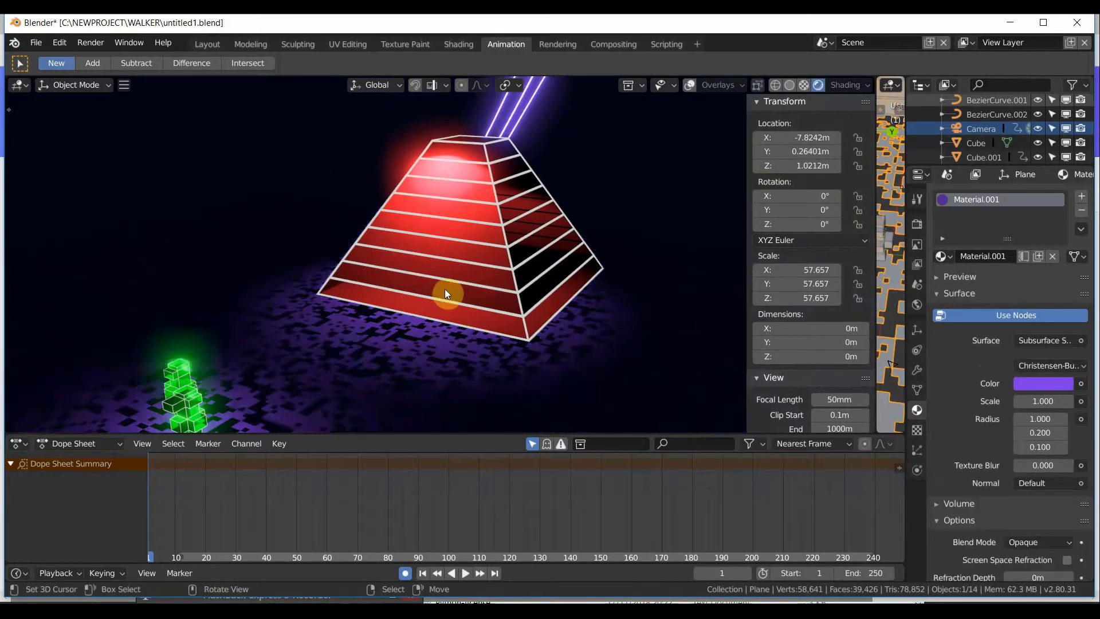
pyautogui.moveTo(410, 289); pyautogui.dragTo(378, 403, button='middle')
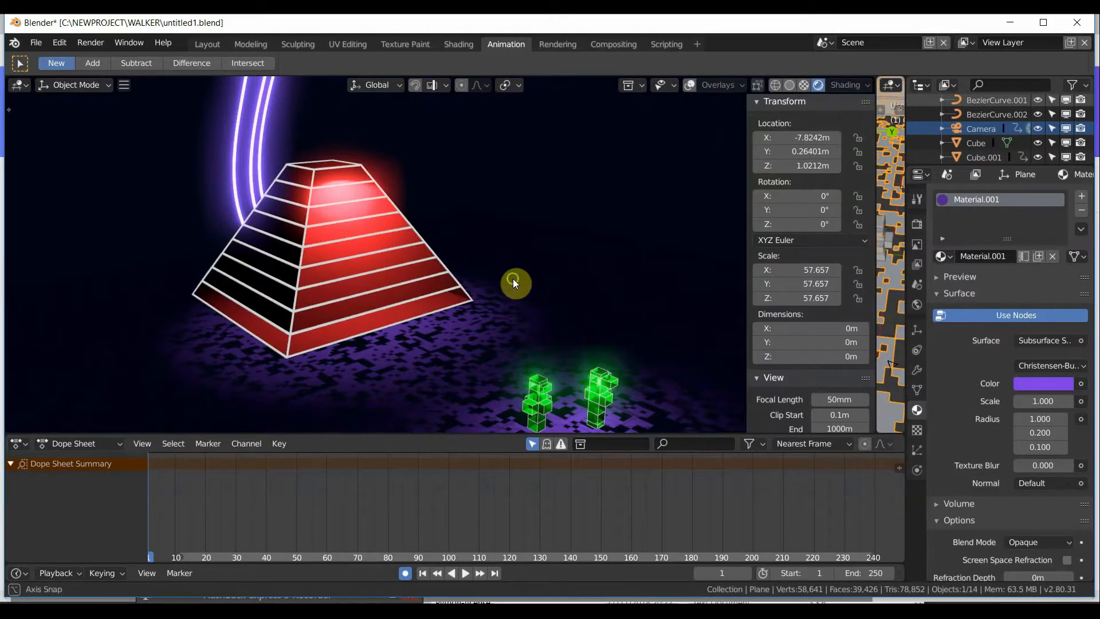
# Select one of the violet spiral arms above the pyramid and examine its emission material and glow.
pyautogui.moveTo(514, 279); pyautogui.dragTo(331, 47, button='middle')
pyautogui.click(369, 185)
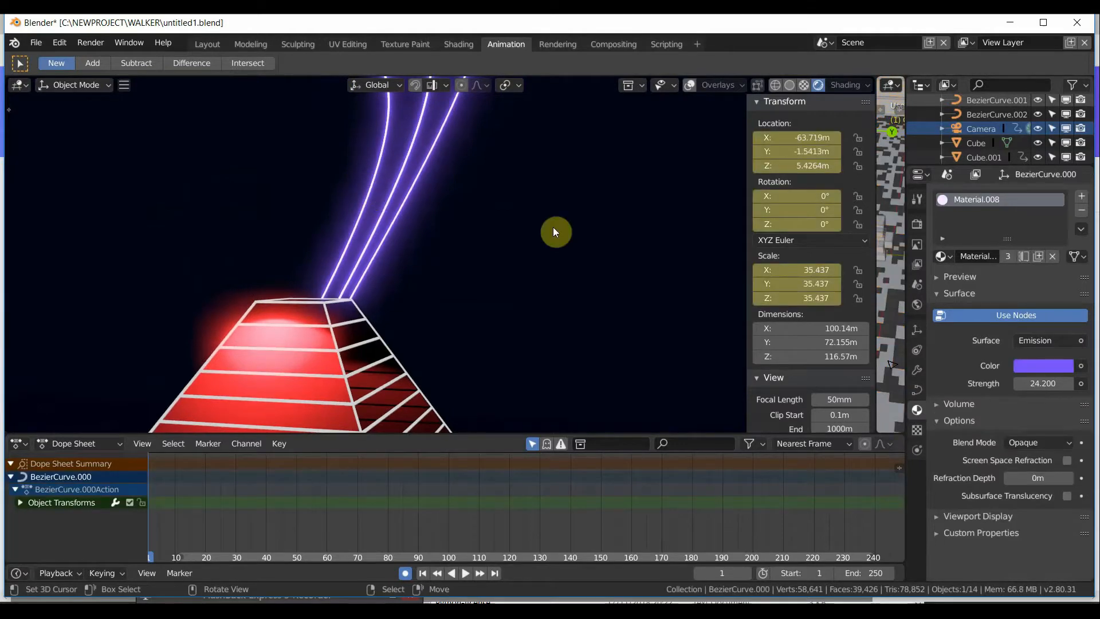
pyautogui.scroll(-3, 338, 261)
pyautogui.moveTo(338, 261); pyautogui.dragTo(347, 256, button='middle')
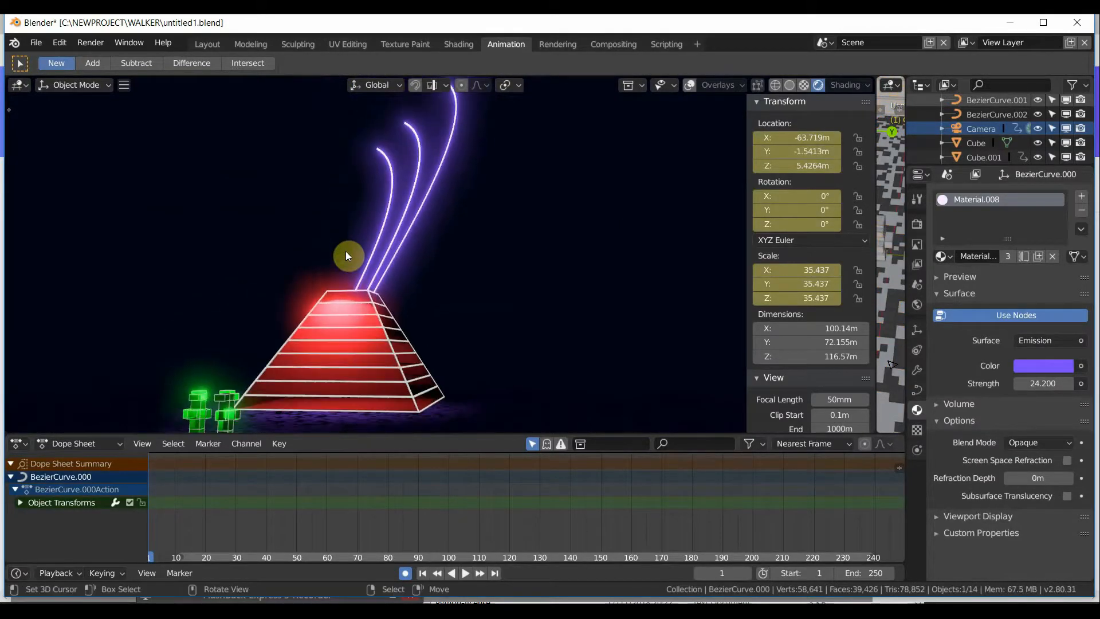
# Play the animation with the green towers and pyramid in view, stop it, and return to the first frame.
pyautogui.scroll(5, 347, 252)
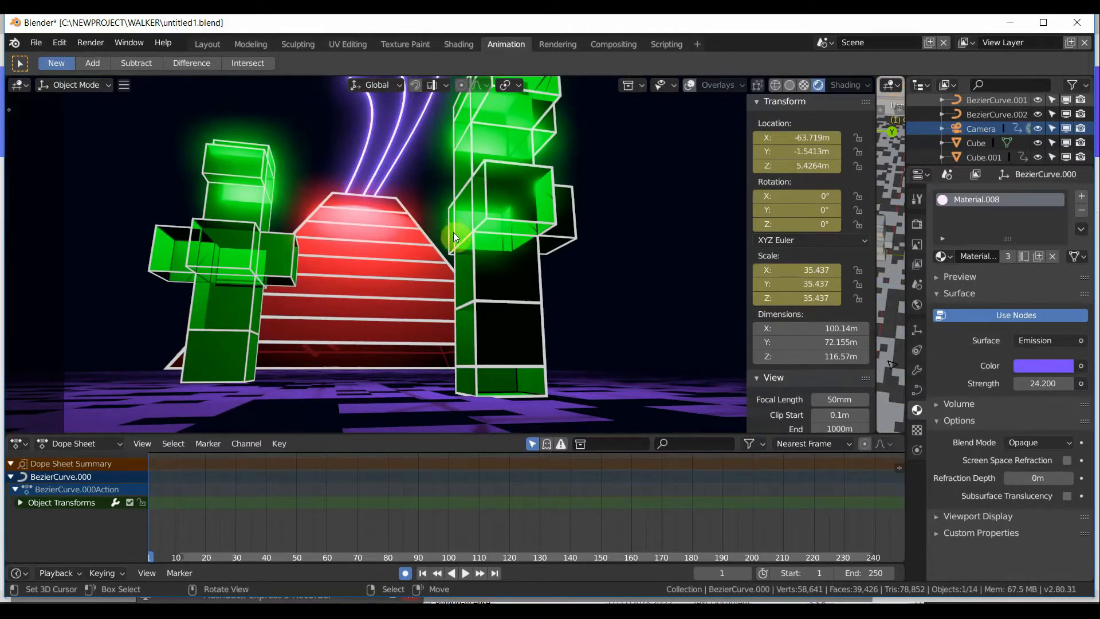
pyautogui.moveTo(455, 233); pyautogui.dragTo(489, 301, button='middle')
pyautogui.click(467, 577)
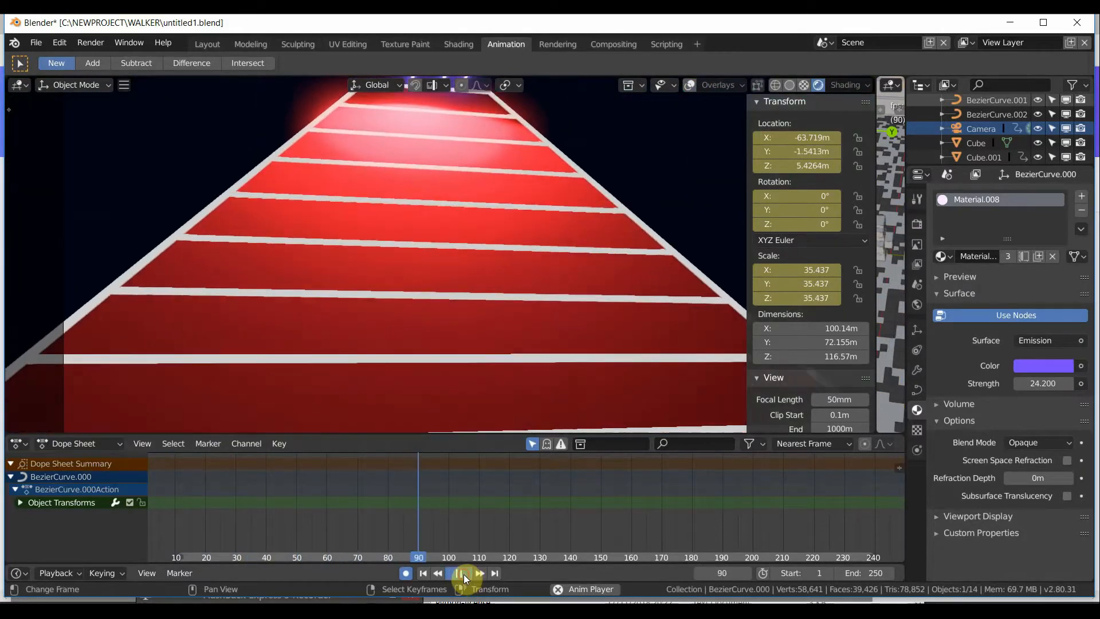
pyautogui.click(462, 574)
pyautogui.click(422, 573)
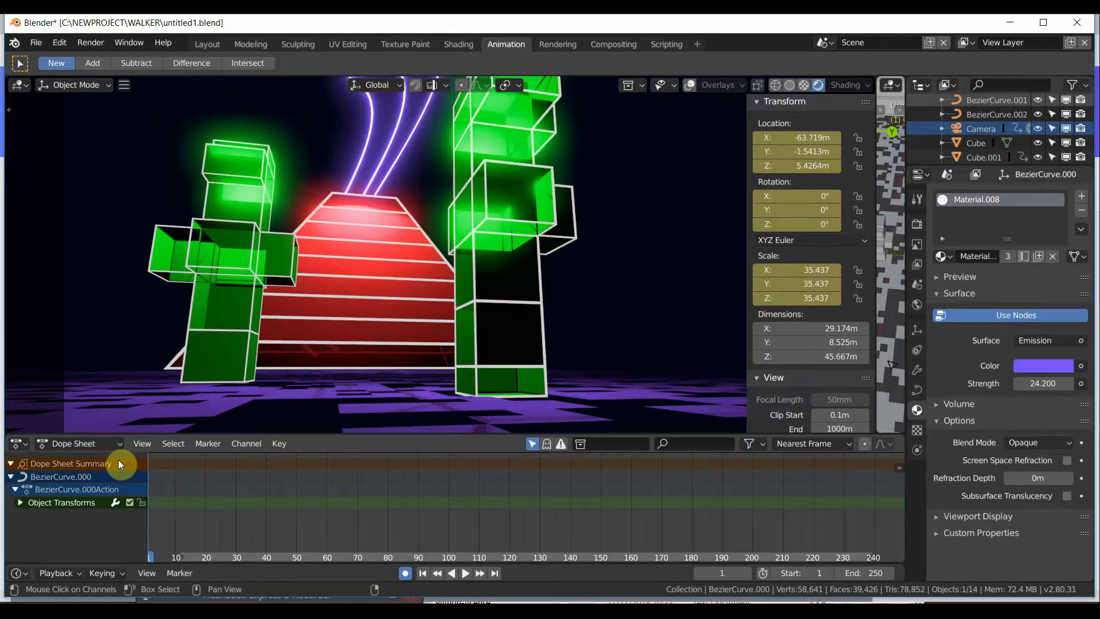
pyautogui.moveTo(199, 263); pyautogui.dragTo(452, 417, button='middle')
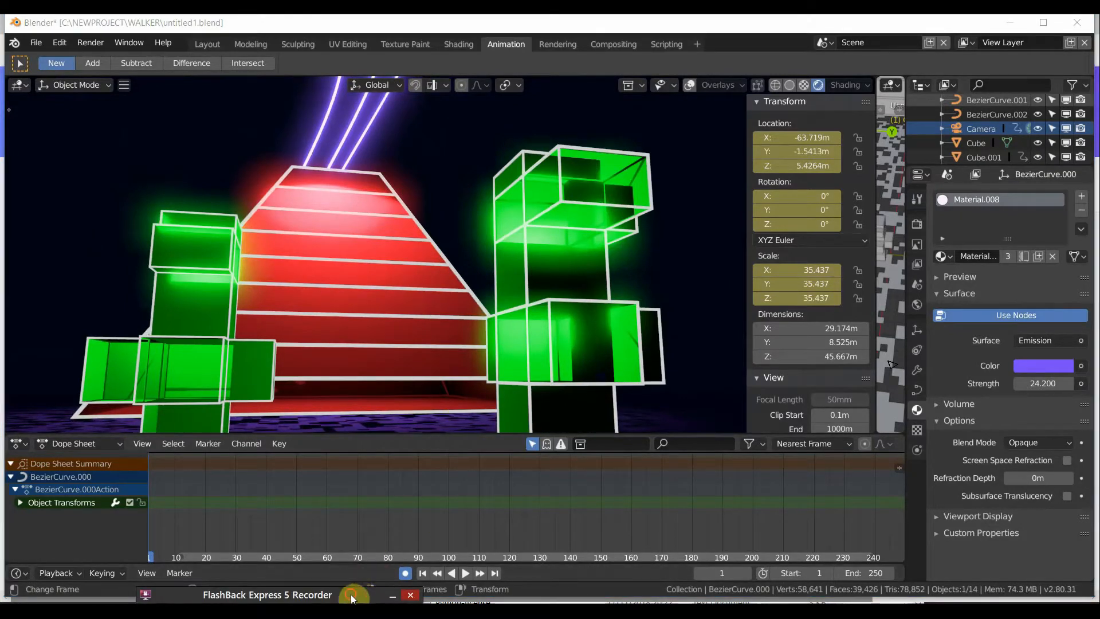
pyautogui.click(360, 593)
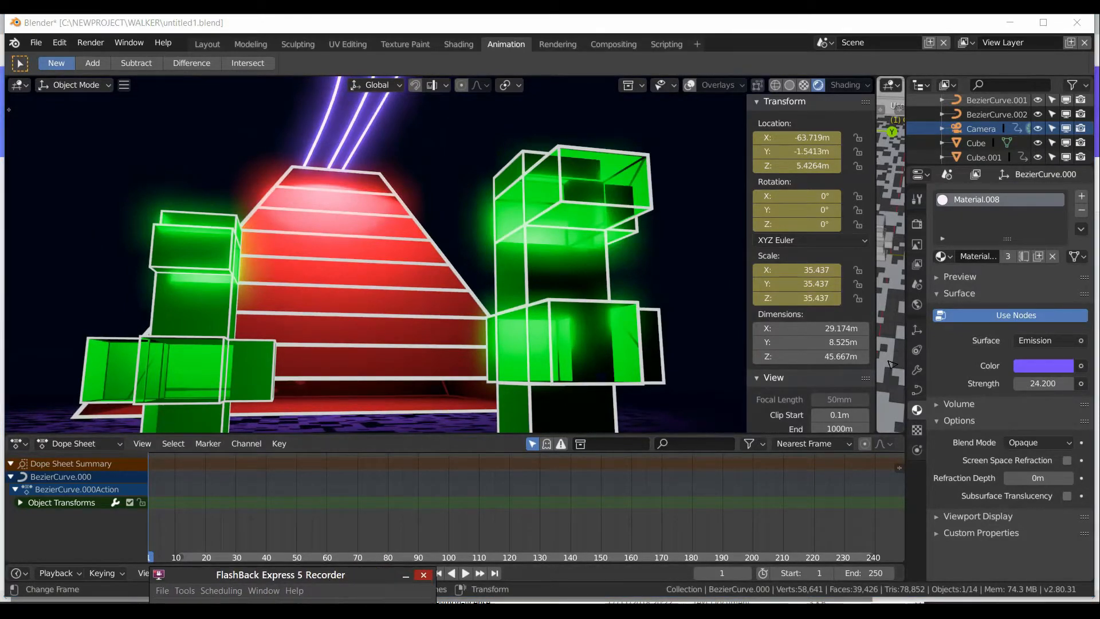